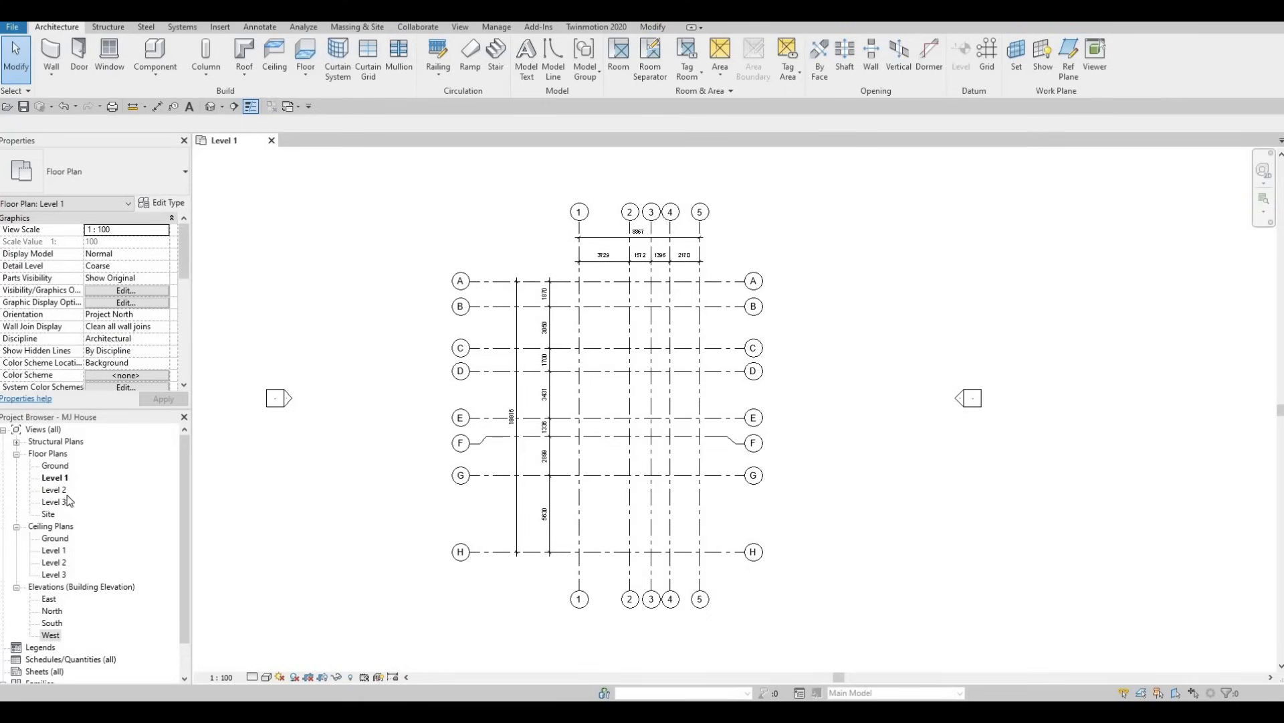
Start the Wall tool and choose the Exterior - Brick on Mtl. Stud basic wall type.
{"action": "left_click", "coordinate": [53, 59]}
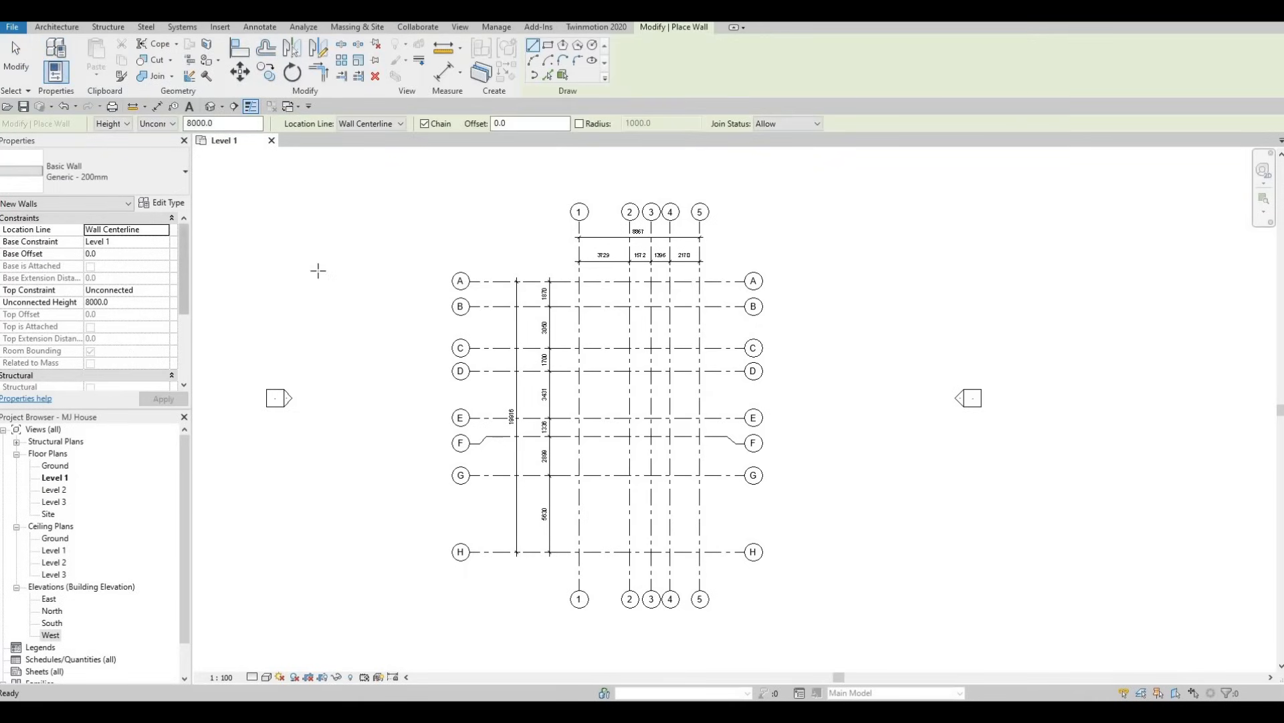
{"action": "left_click", "coordinate": [137, 182]}
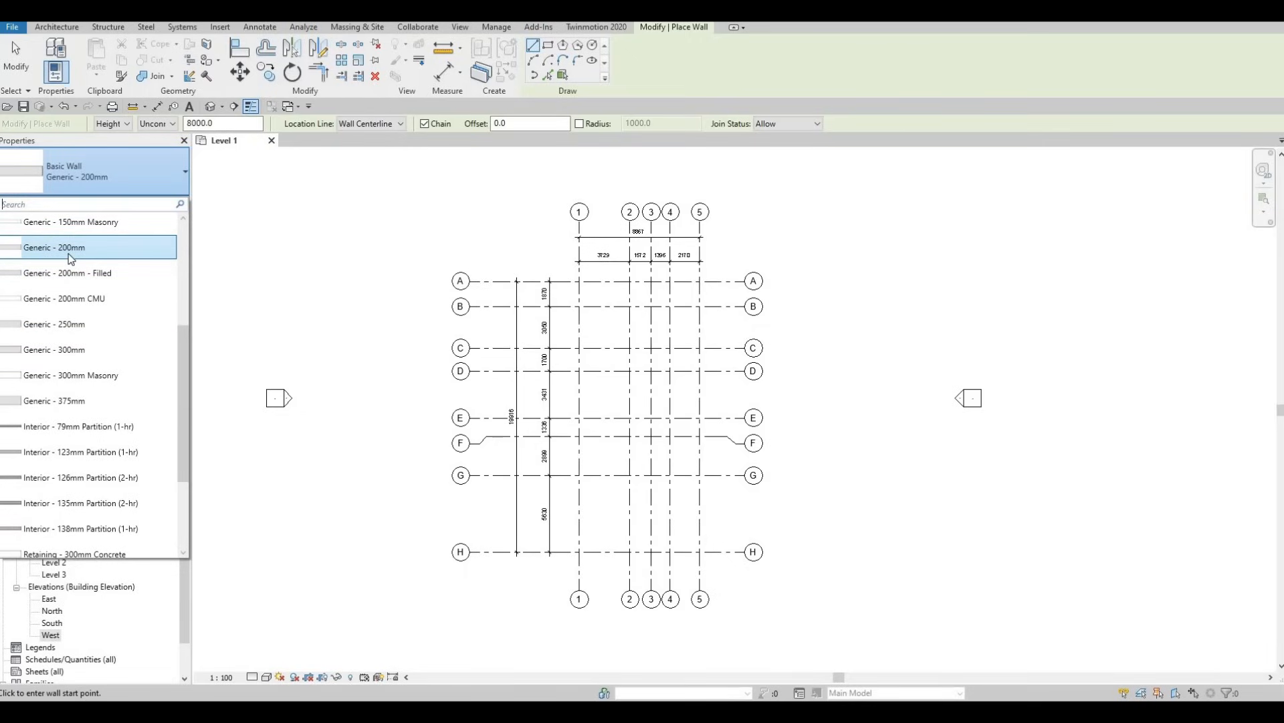
{"action": "scroll", "coordinate": [67, 261], "scroll_direction": "up", "scroll_amount": 5}
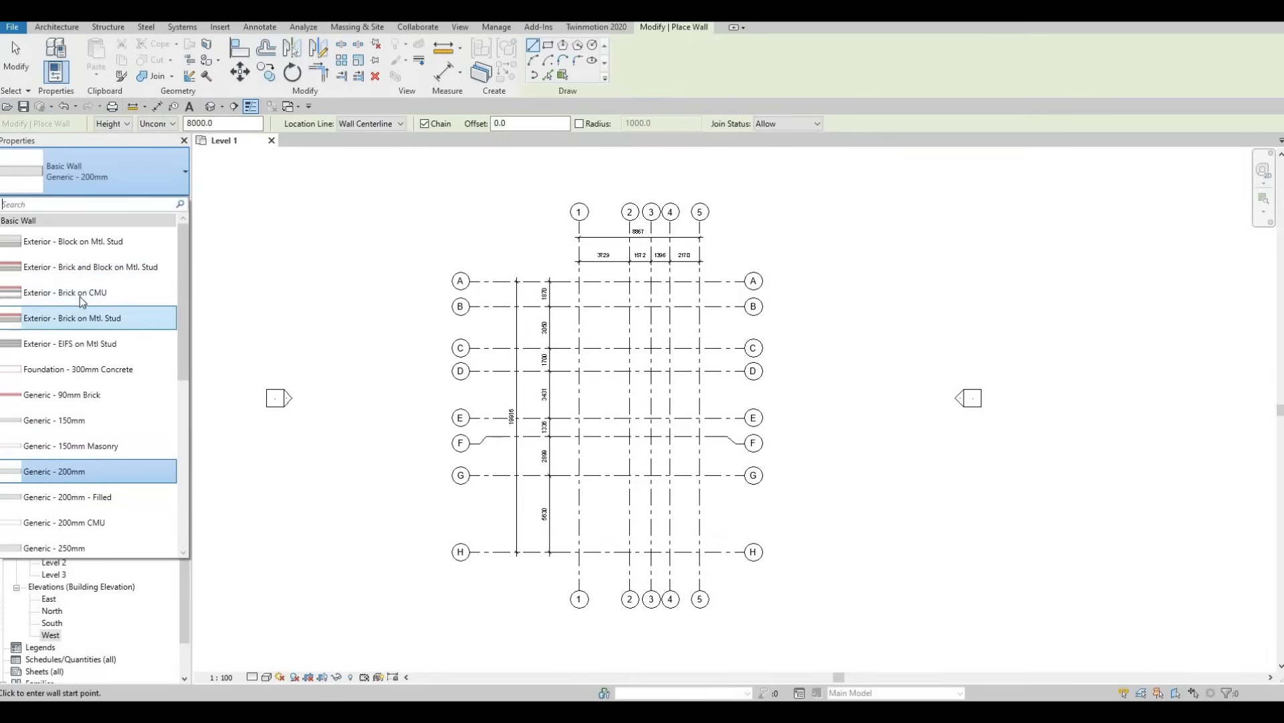
{"action": "mouse_move", "coordinate": [79, 296]}
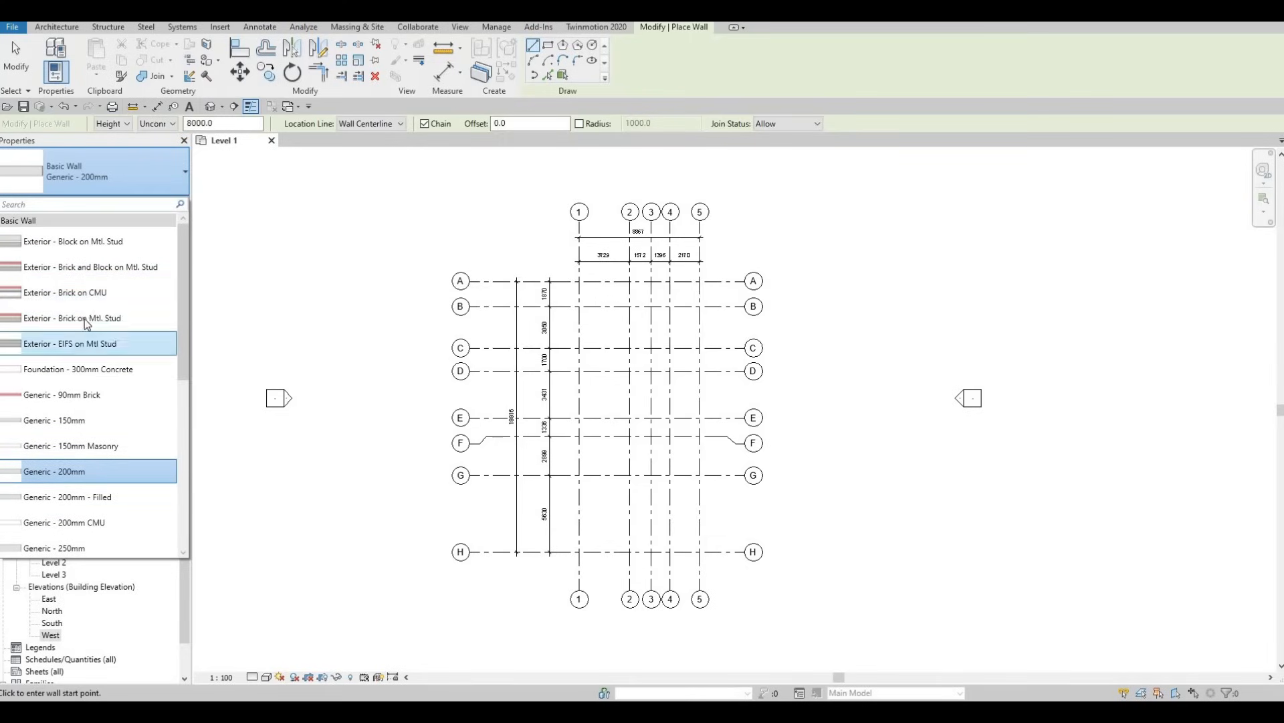
{"action": "mouse_move", "coordinate": [71, 322]}
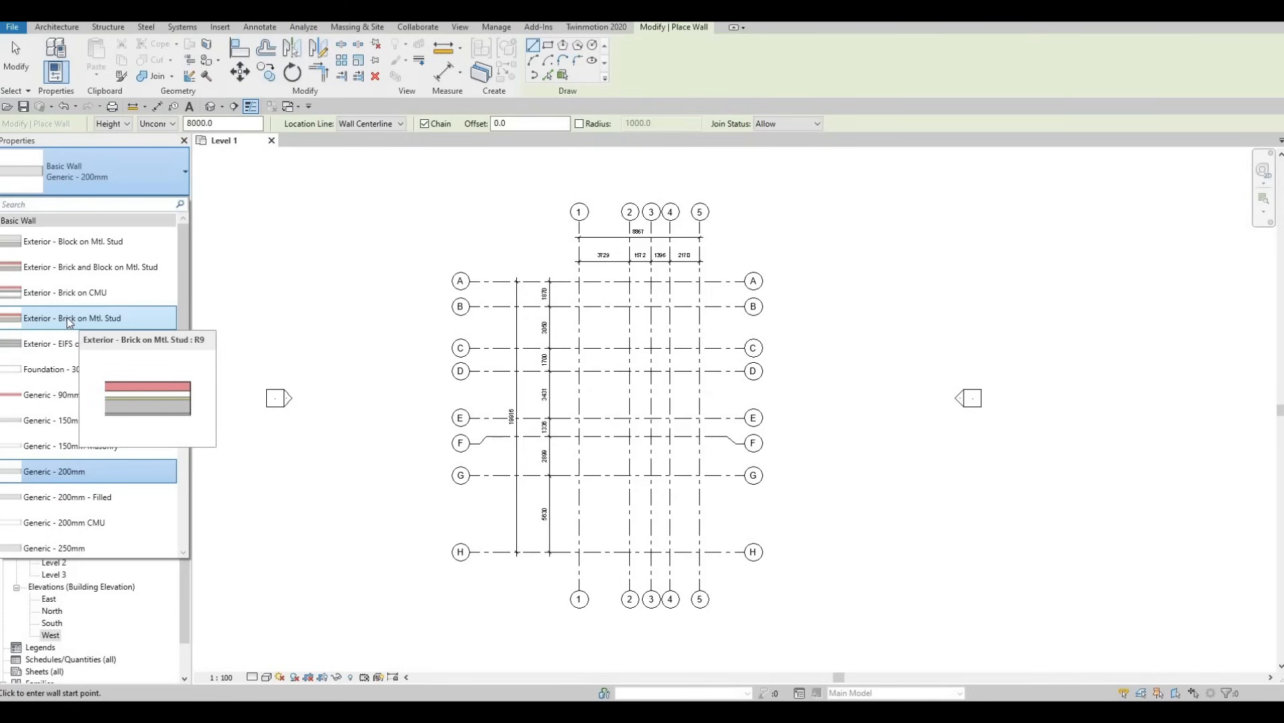
{"action": "left_click", "coordinate": [70, 320]}
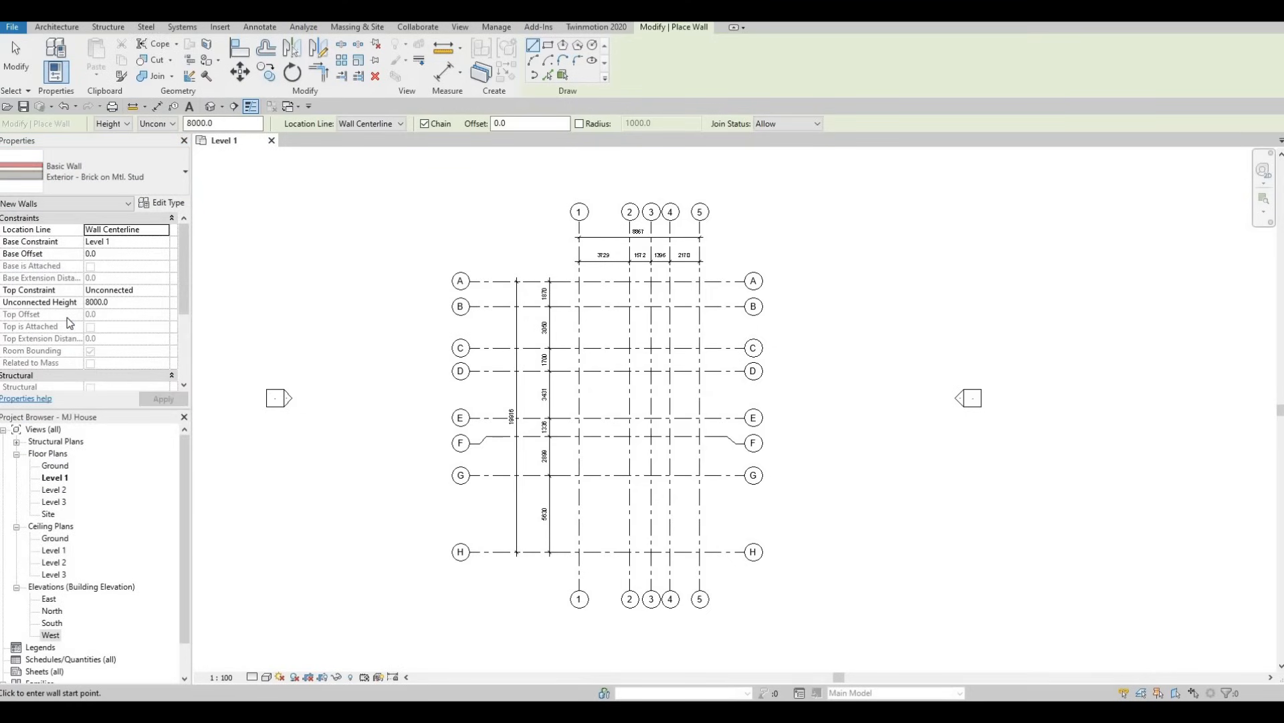
Duplicate the Exterior - Brick on Mtl. Stud wall type under the name EXTERIOR WALL 1.
{"action": "left_click", "coordinate": [171, 203]}
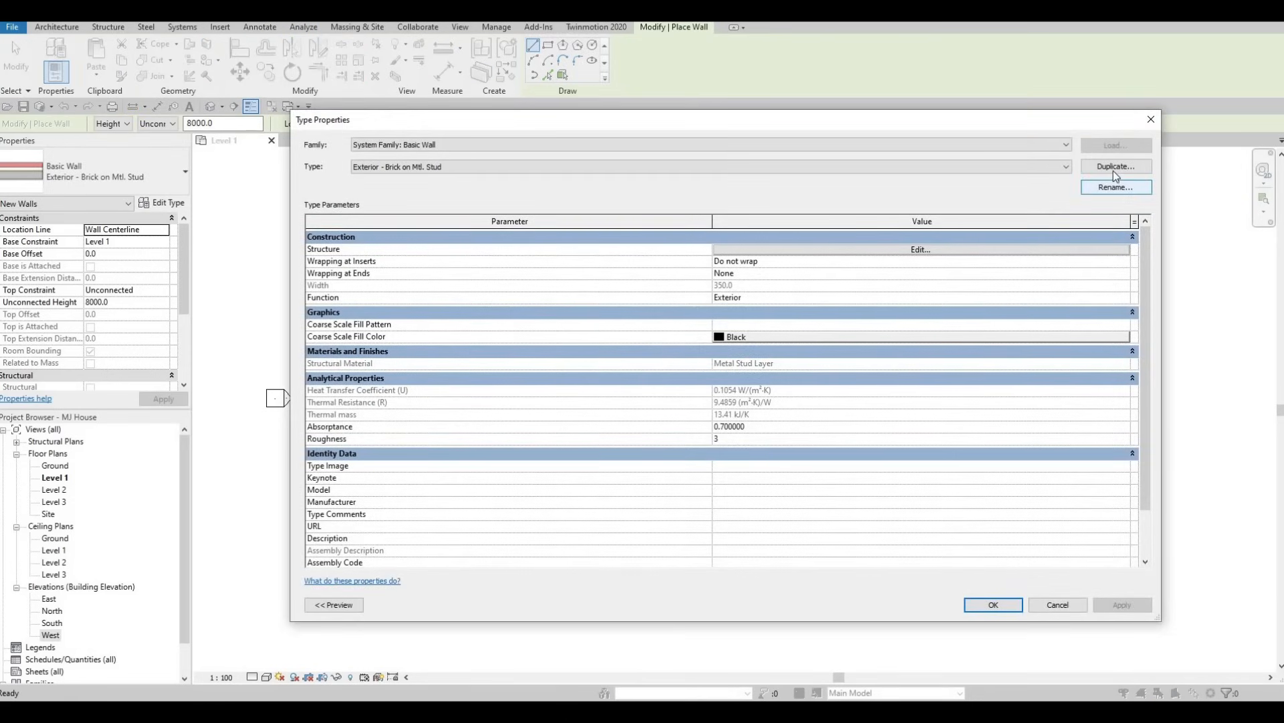
{"action": "left_click", "coordinate": [1115, 167]}
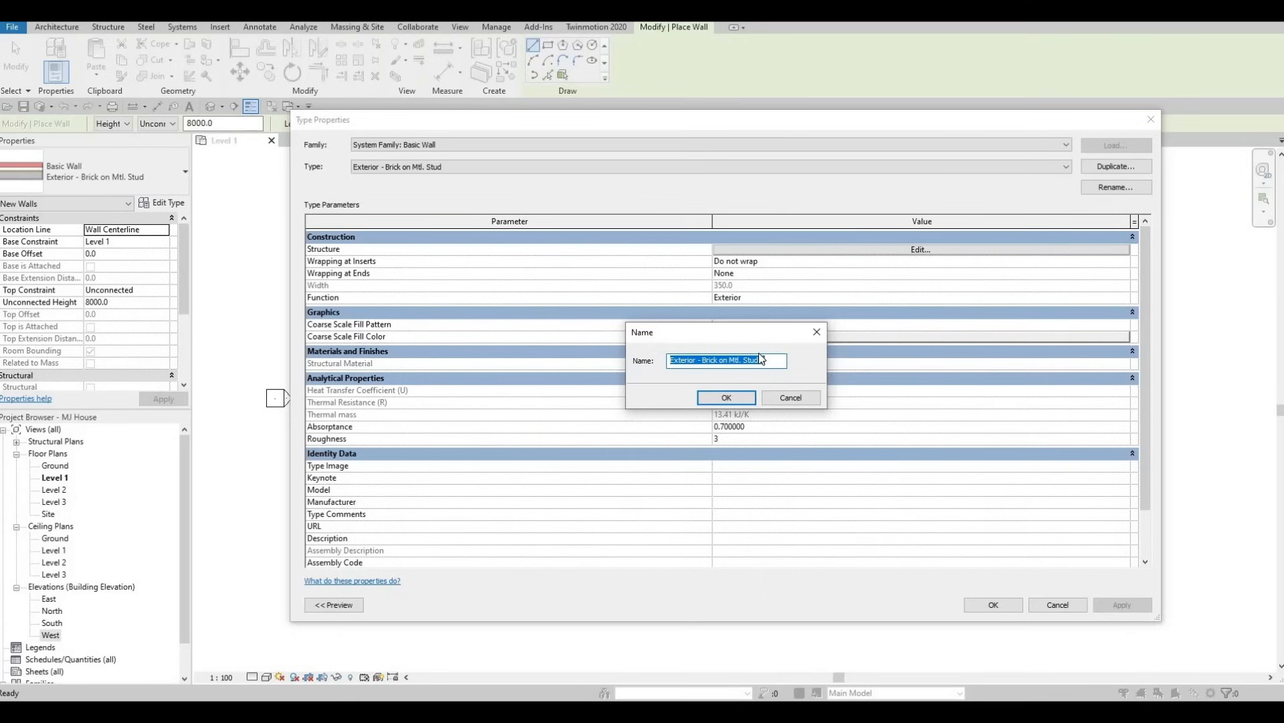
{"action": "key", "text": "Caps_Lock"}
{"action": "type", "text": "EX"}
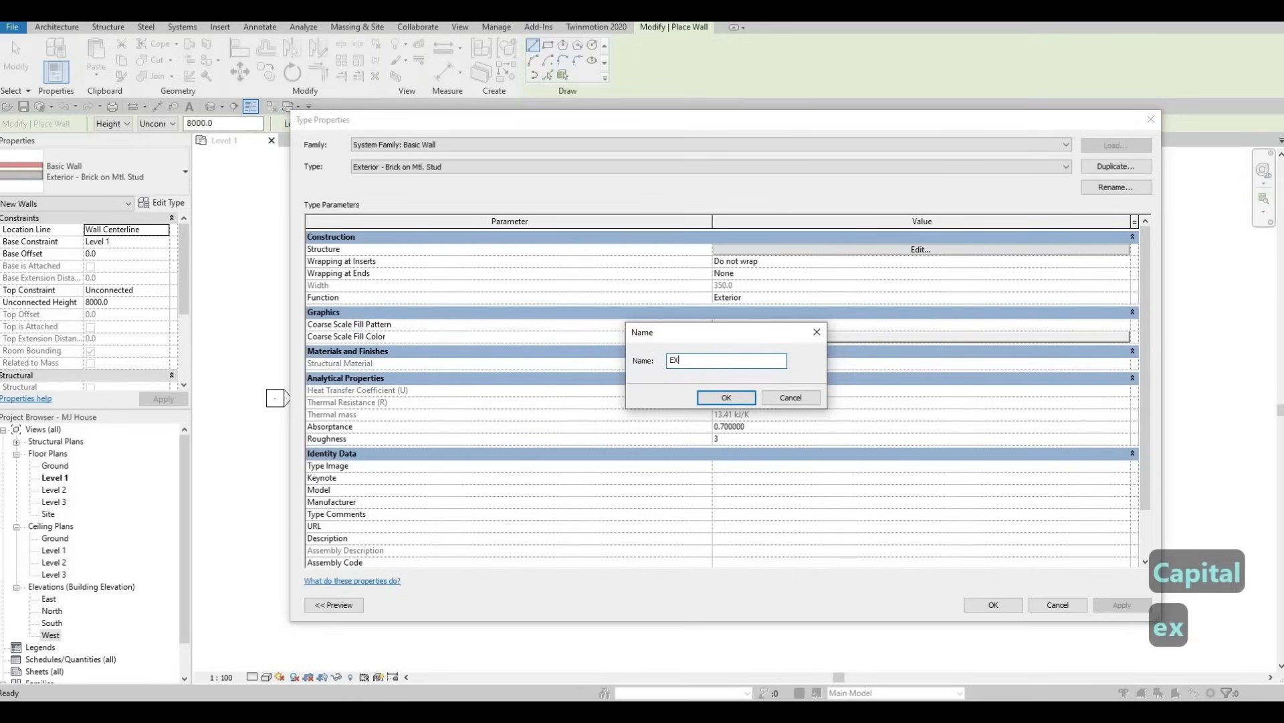
{"action": "type", "text": "TERIOR WALL 1"}
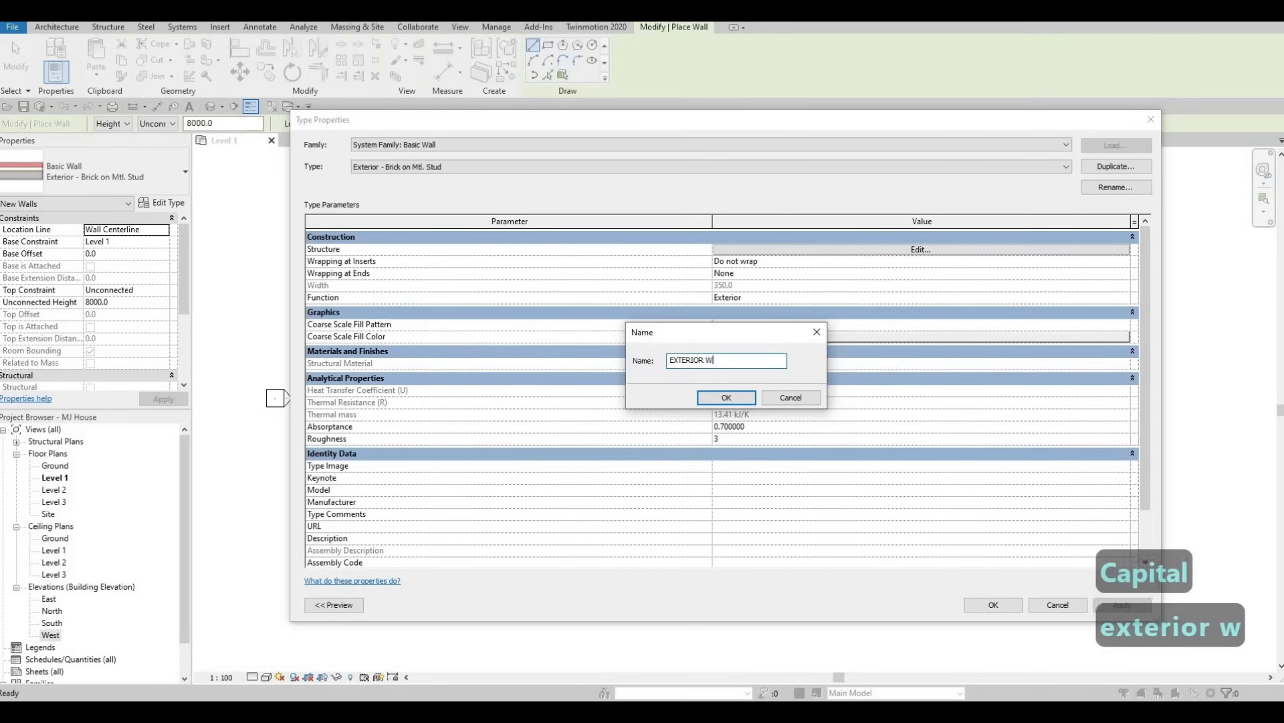
{"action": "left_click", "coordinate": [738, 398]}
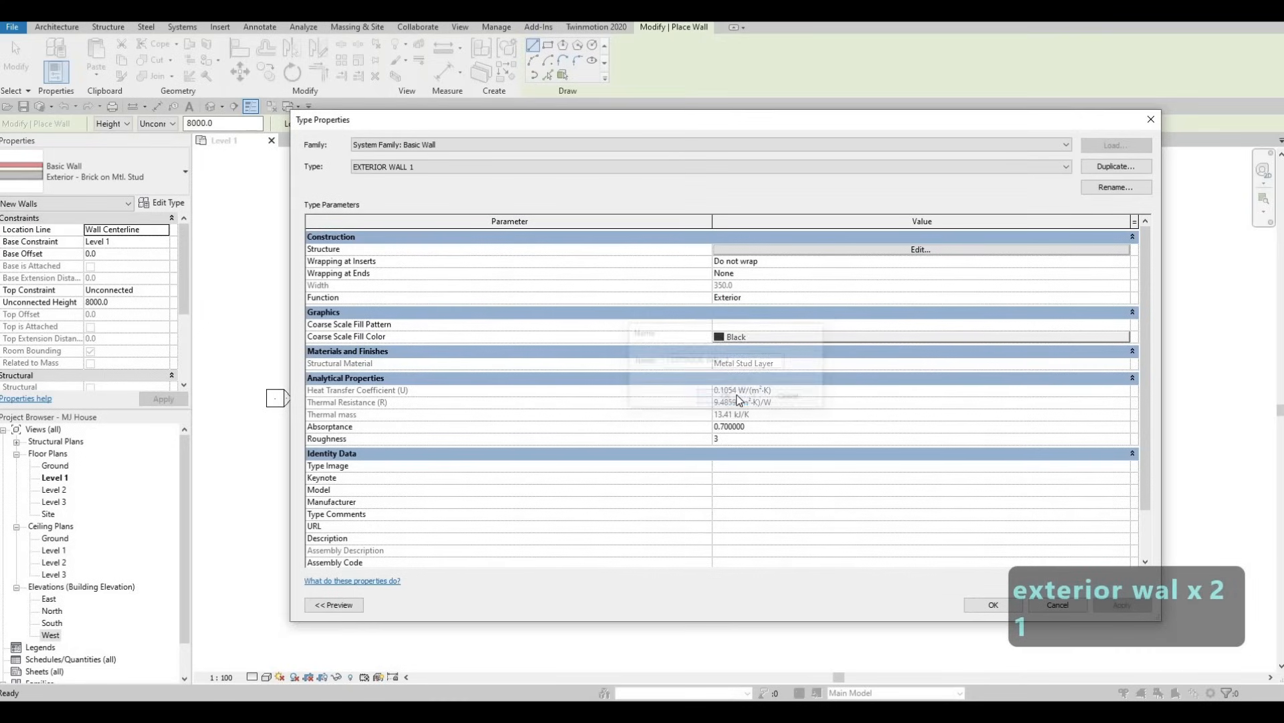
Delete every layer outside the core boundaries from the EXTERIOR WALL 1 structure, keeping only the Structure [1] layer between them.
{"action": "left_click", "coordinate": [818, 252]}
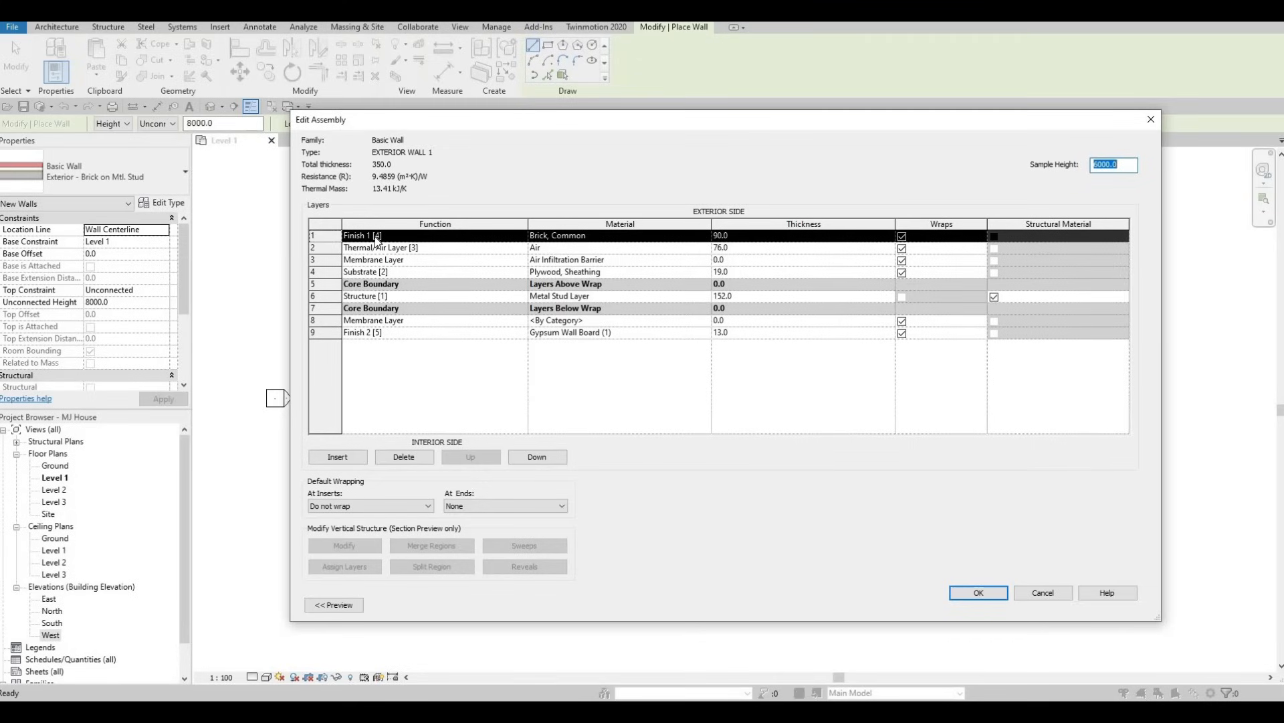
{"action": "left_click", "coordinate": [418, 461]}
{"action": "left_click", "coordinate": [418, 461]}
{"action": "left_click", "coordinate": [418, 461]}
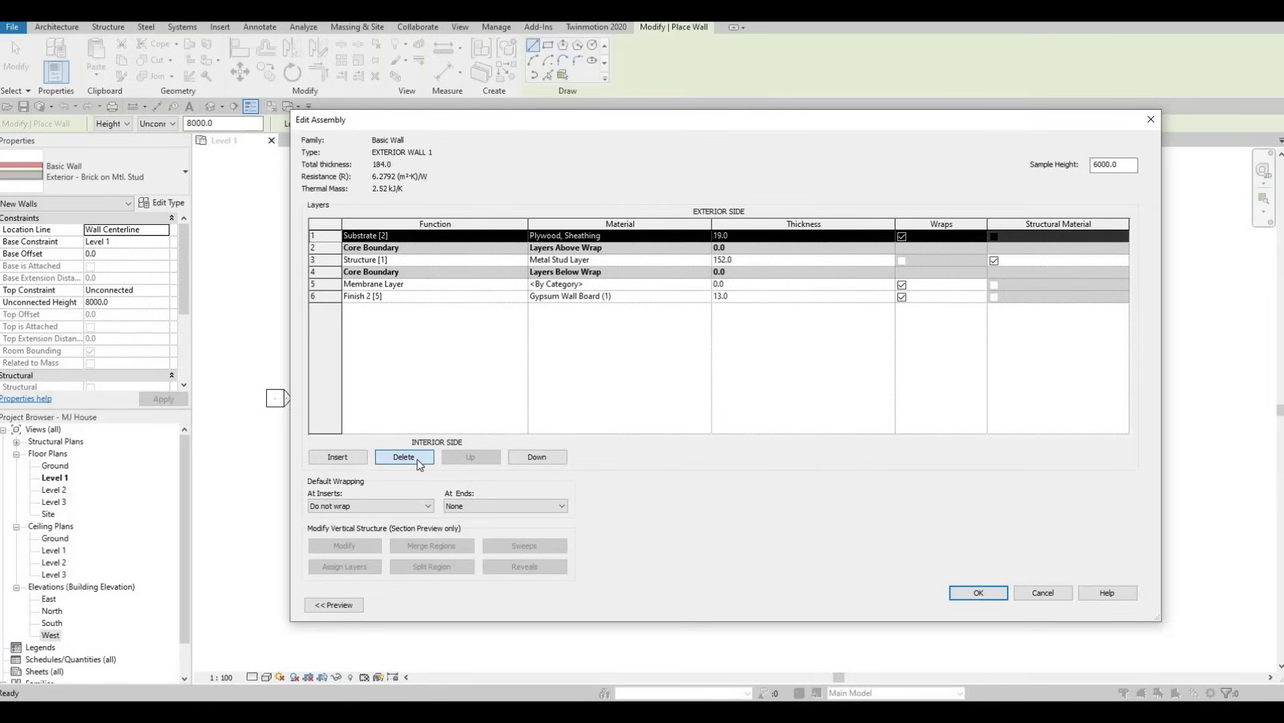
{"action": "left_click", "coordinate": [418, 461]}
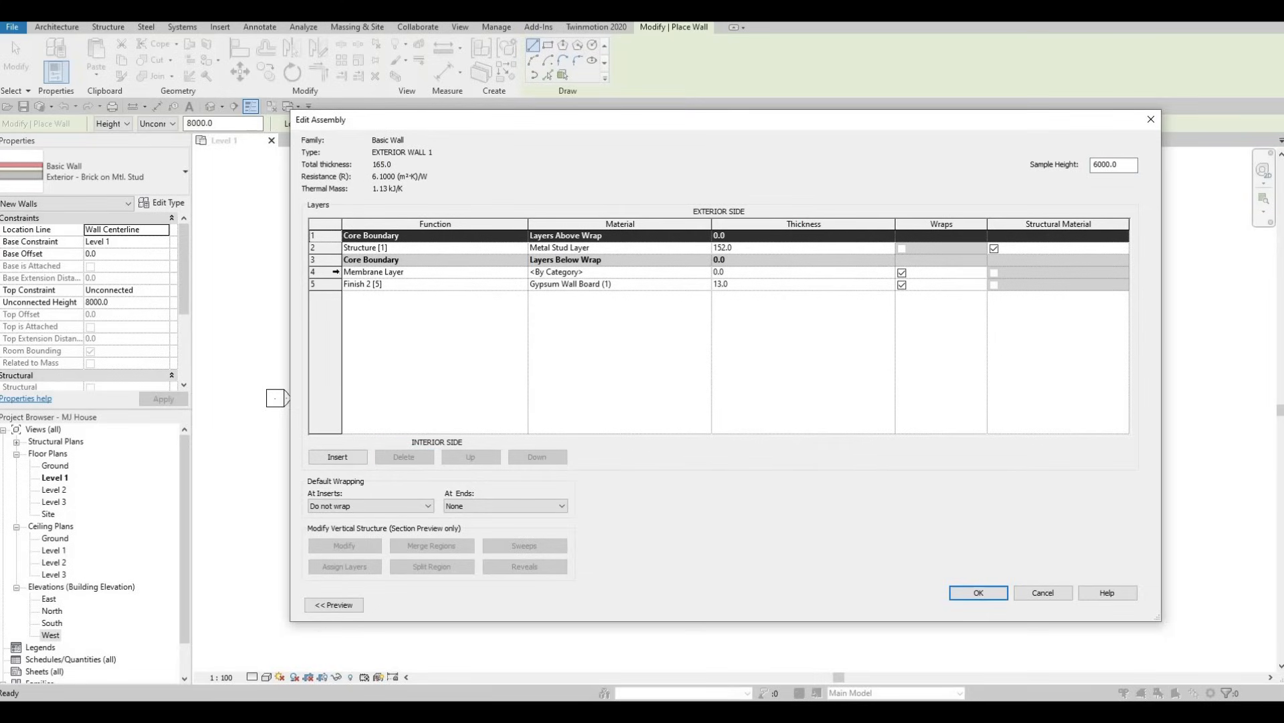
{"action": "left_click", "coordinate": [332, 272]}
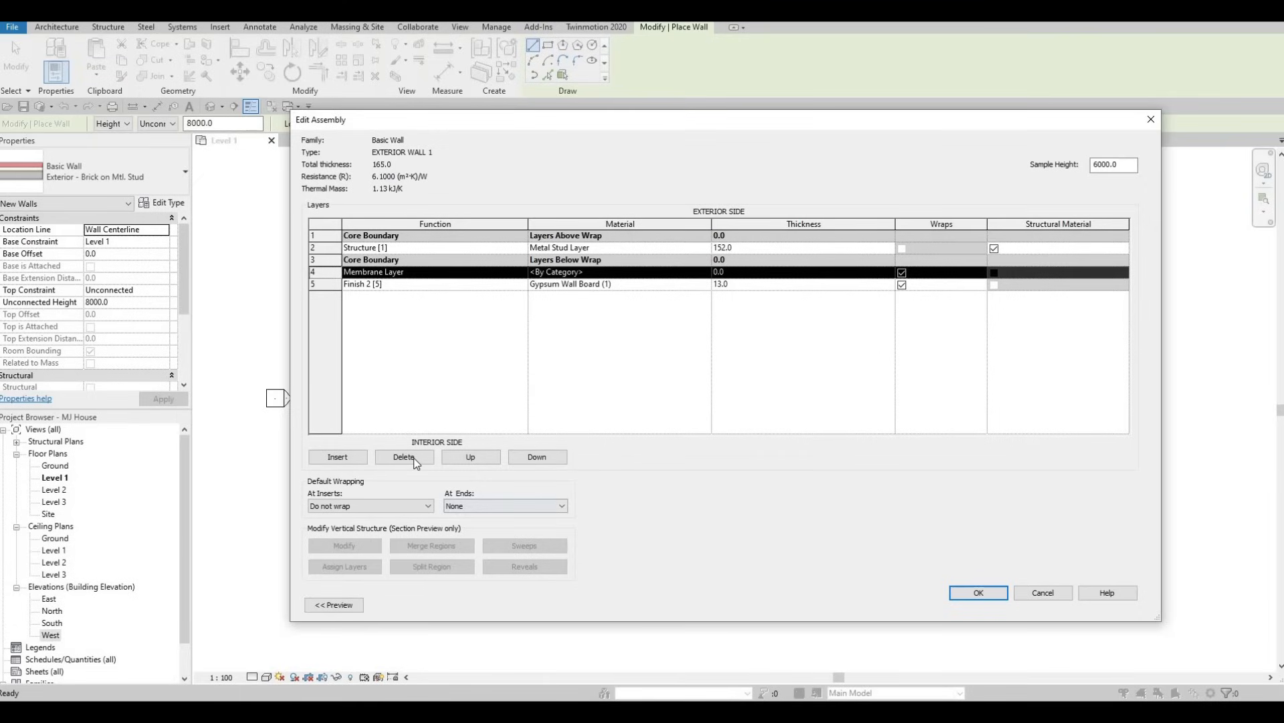
{"action": "left_click", "coordinate": [405, 457]}
{"action": "left_click", "coordinate": [404, 457]}
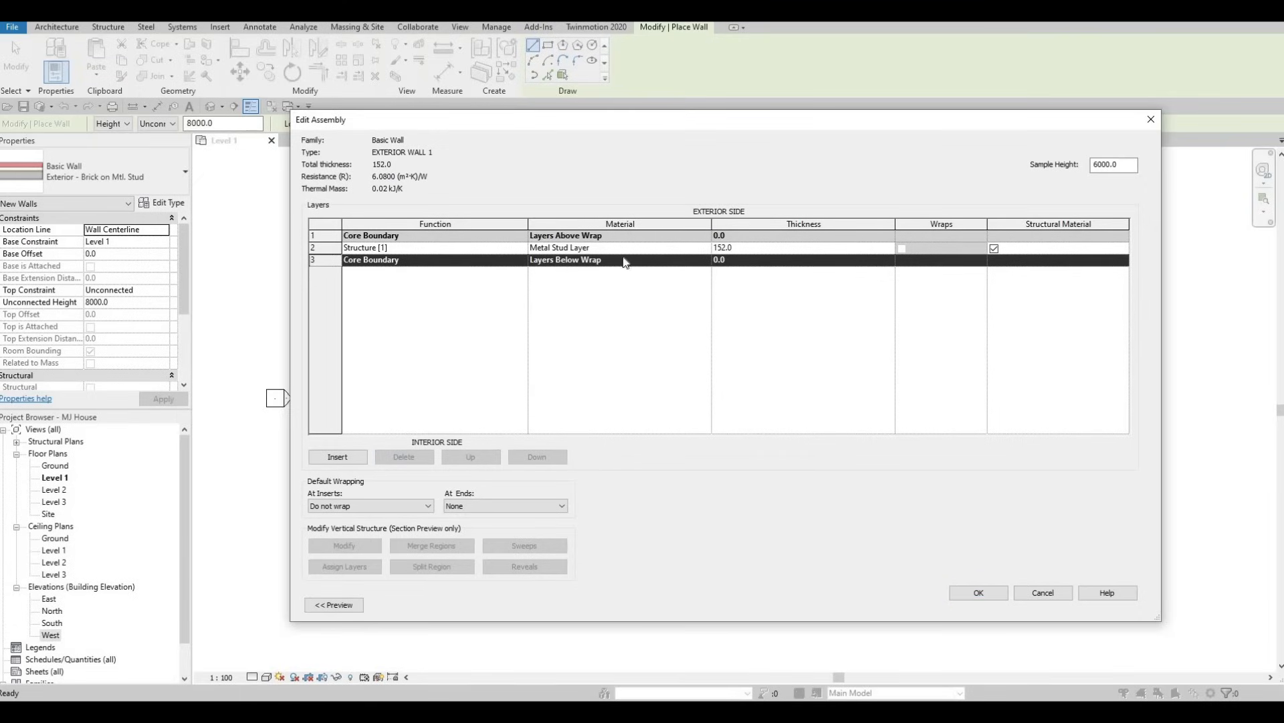
Set the thickness of the Structure [1] layer to 150 mm.
{"action": "left_click", "coordinate": [752, 249]}
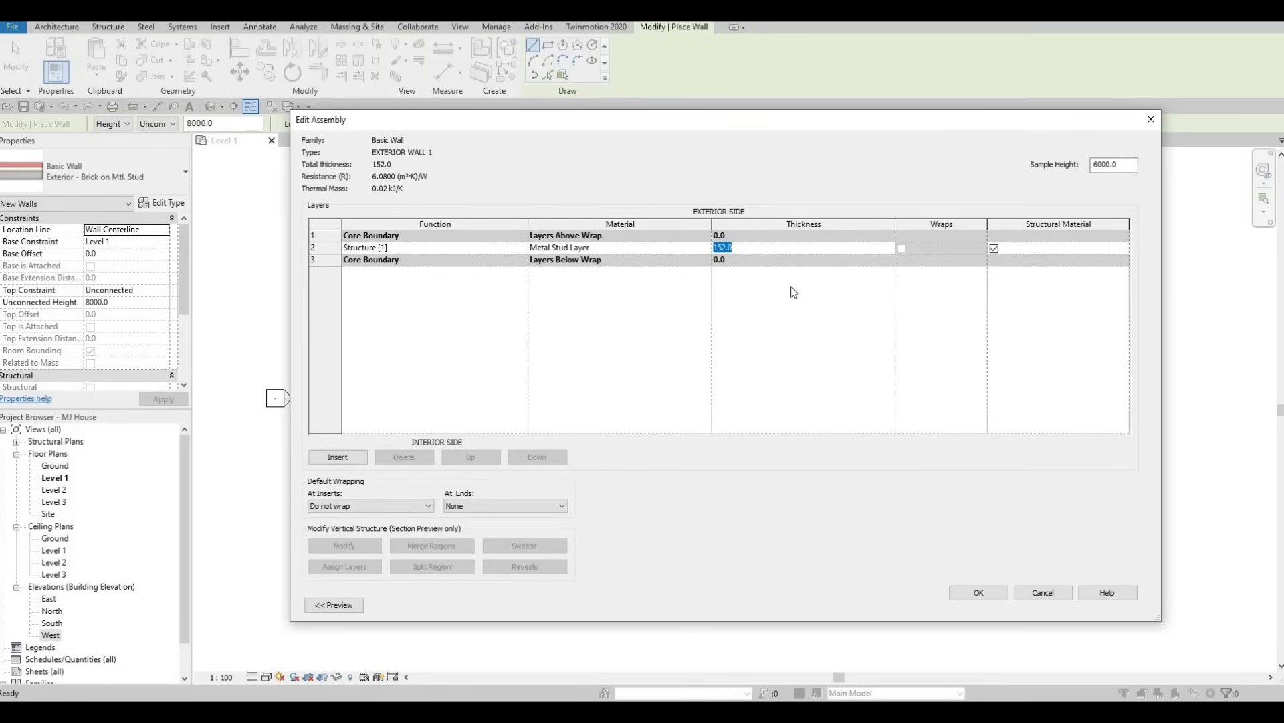
{"action": "type", "text": "150"}
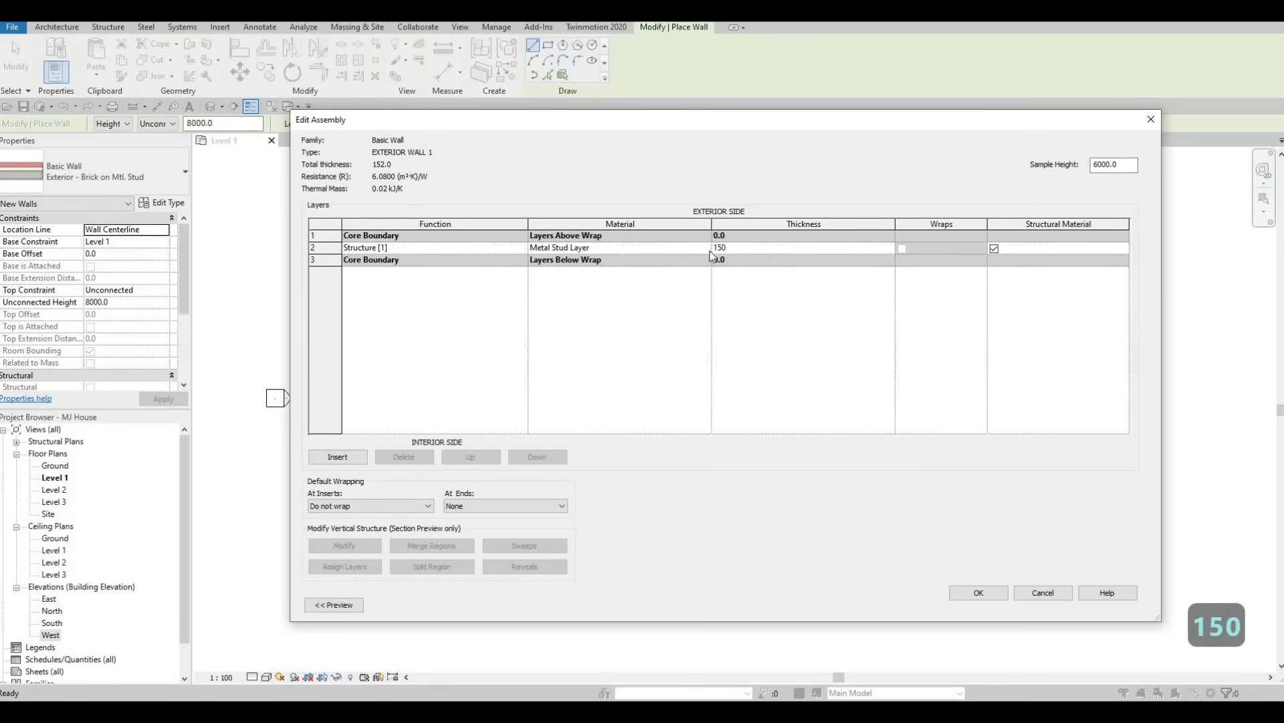
{"action": "left_click", "coordinate": [707, 248]}
Assign Gypsum Wall Board as the material of the Structure [1] layer and accept the EXTERIOR WALL 1 type changes.
{"action": "left_click", "coordinate": [708, 248]}
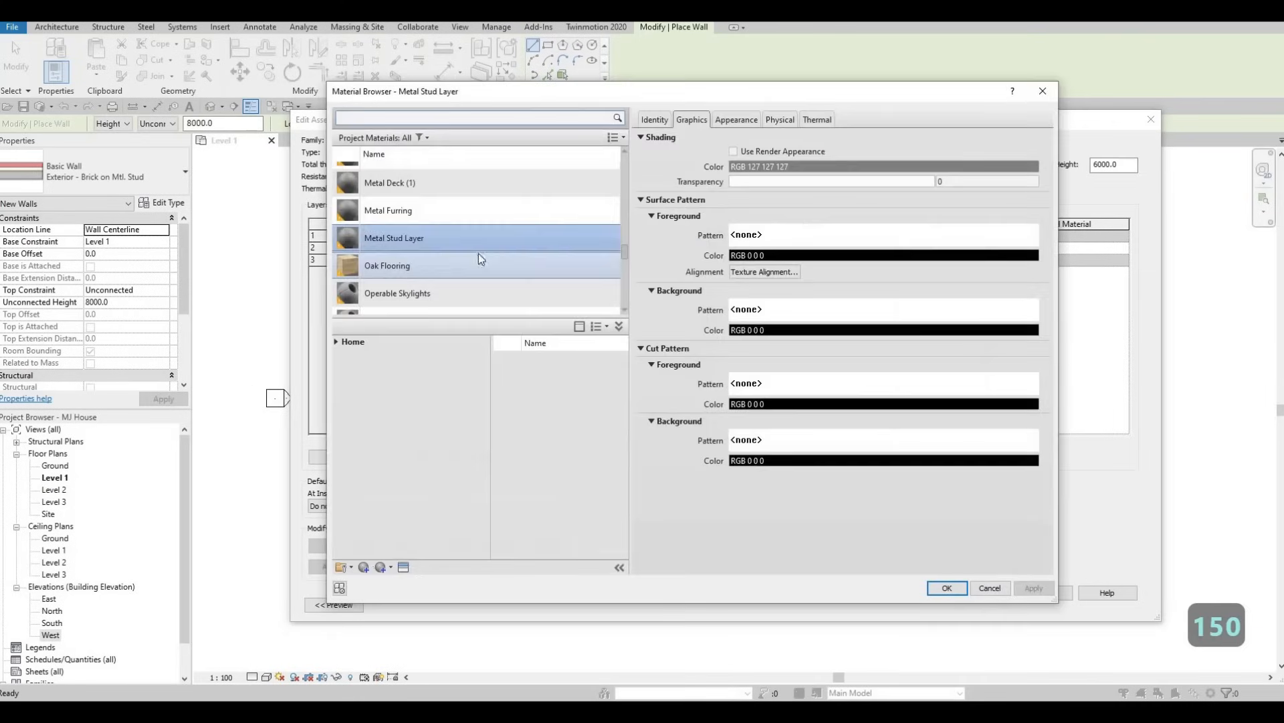
{"action": "scroll", "coordinate": [413, 249], "scroll_direction": "down", "scroll_amount": 6}
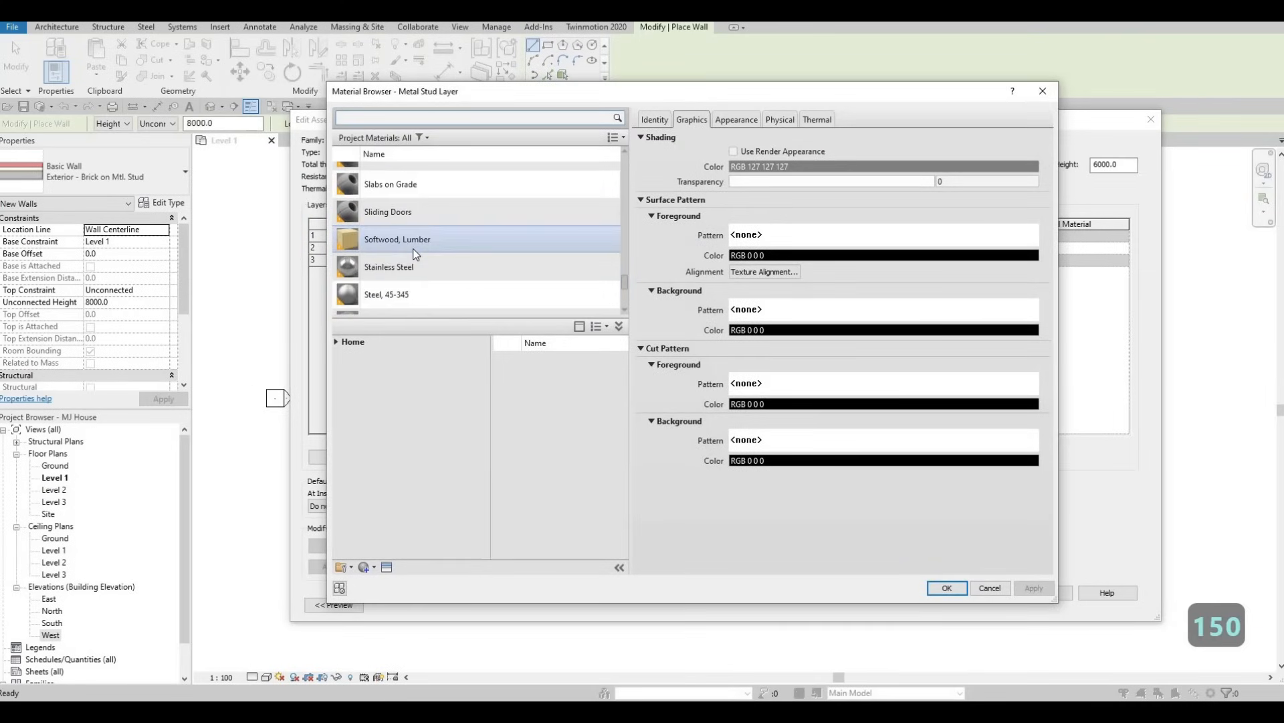
{"action": "scroll", "coordinate": [413, 249], "scroll_direction": "up", "scroll_amount": 3}
{"action": "scroll", "coordinate": [413, 248], "scroll_direction": "down", "scroll_amount": 1}
{"action": "scroll", "coordinate": [412, 253], "scroll_direction": "down", "scroll_amount": 1}
{"action": "scroll", "coordinate": [413, 253], "scroll_direction": "up", "scroll_amount": 4}
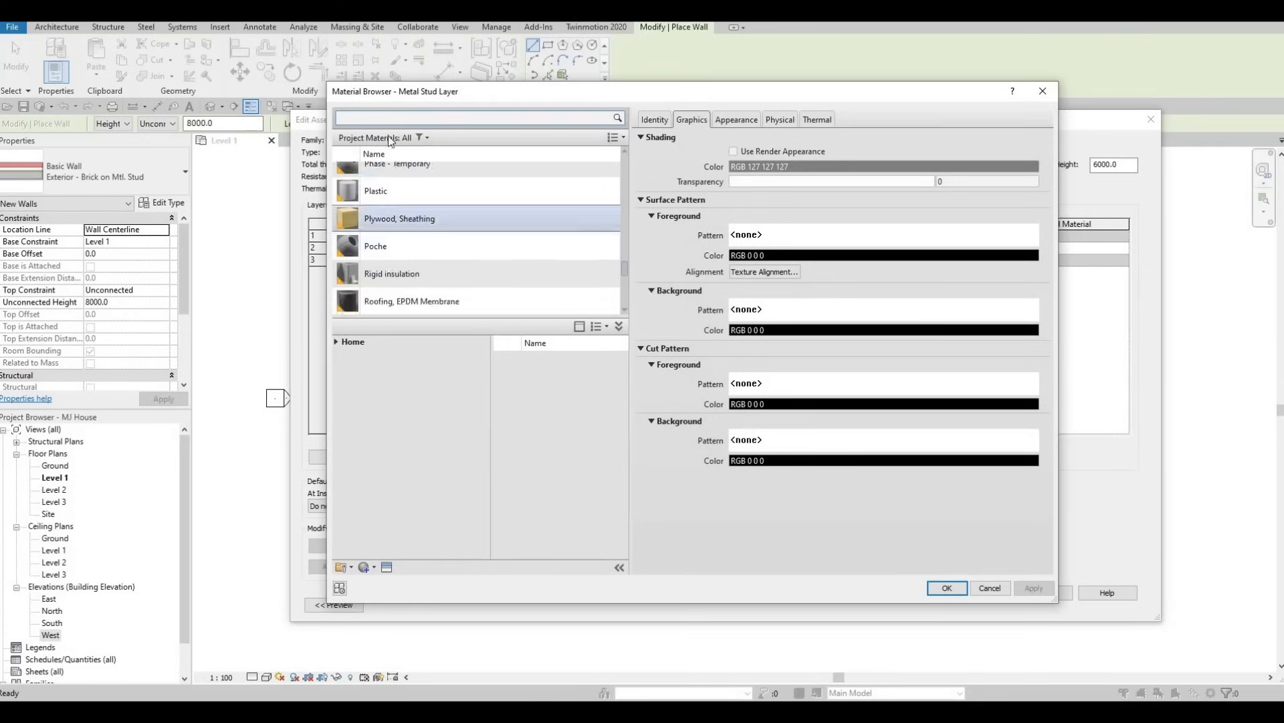
{"action": "left_click", "coordinate": [337, 342]}
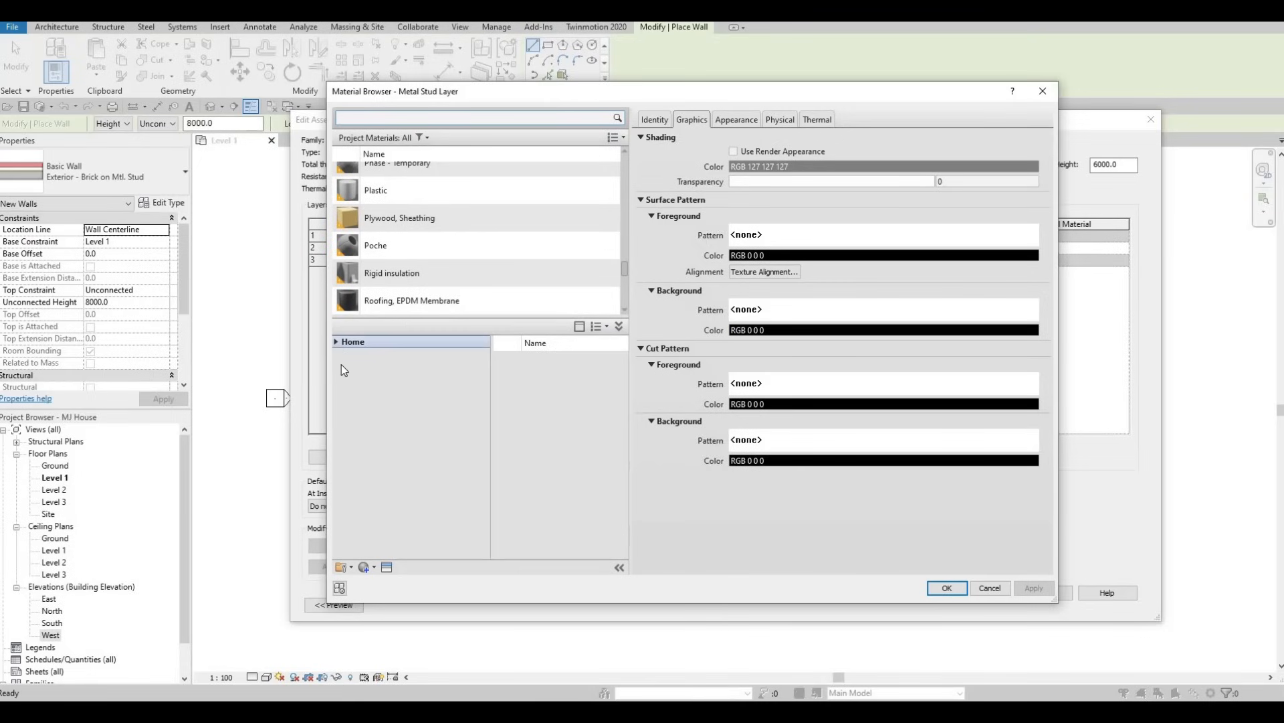
{"action": "left_click", "coordinate": [342, 367]}
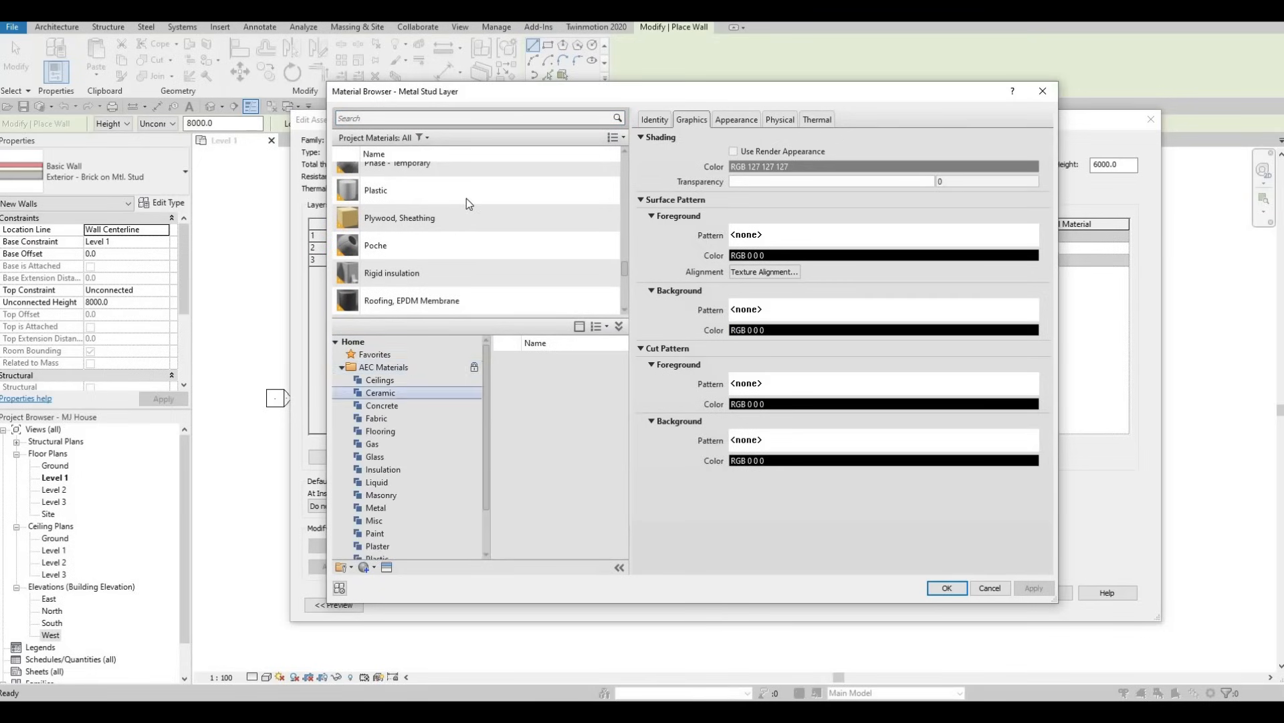
{"action": "scroll", "coordinate": [430, 176], "scroll_direction": "up", "scroll_amount": 3}
{"action": "scroll", "coordinate": [428, 201], "scroll_direction": "up", "scroll_amount": 3}
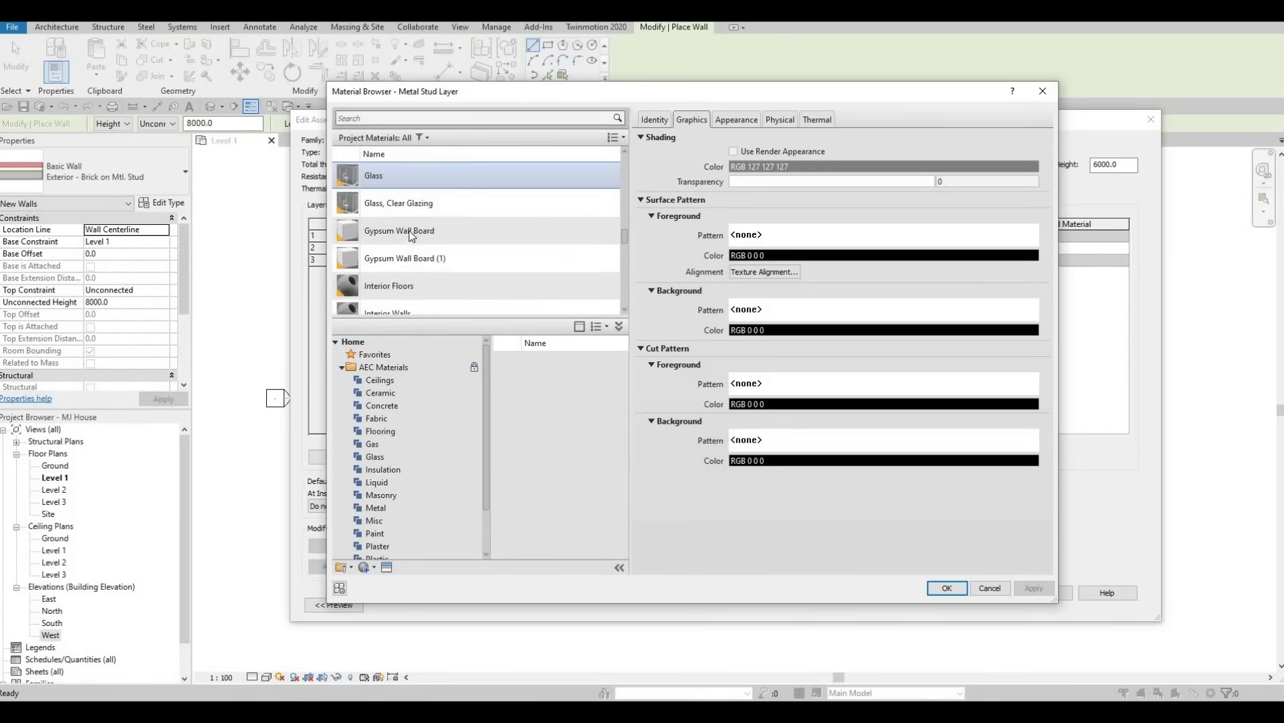
{"action": "left_click", "coordinate": [410, 231]}
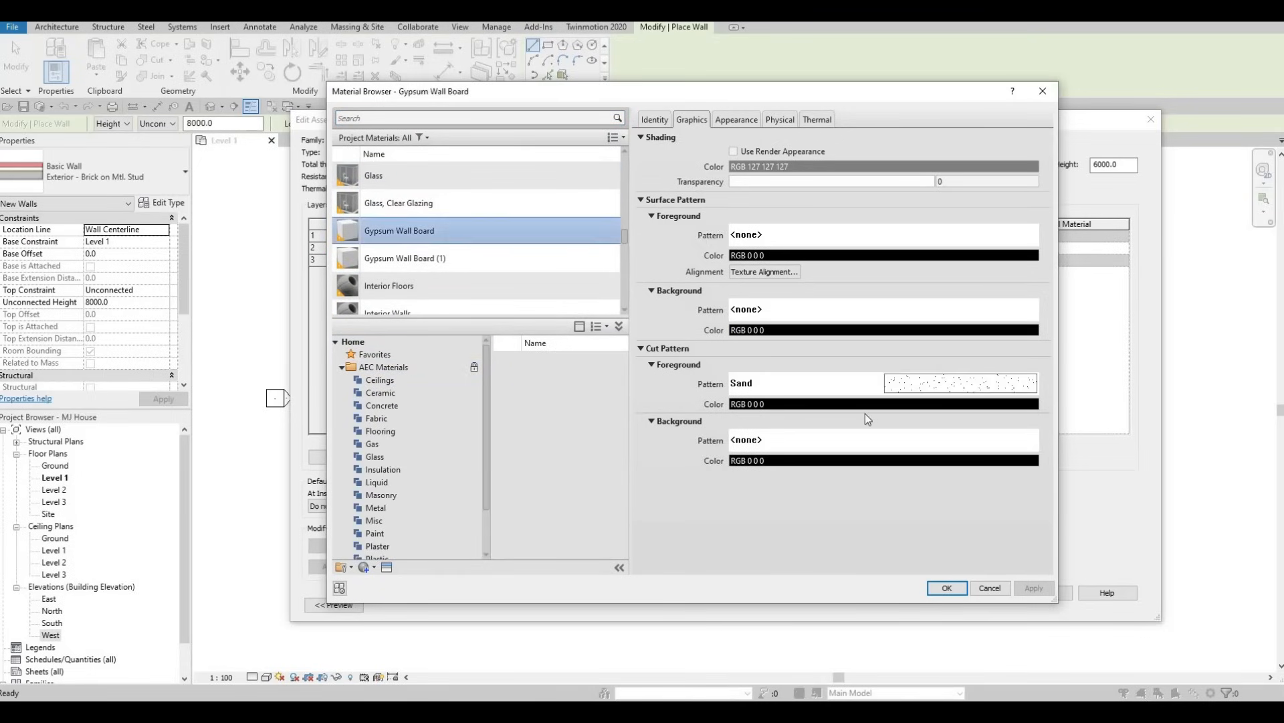
{"action": "left_click", "coordinate": [947, 588]}
{"action": "left_click", "coordinate": [987, 592]}
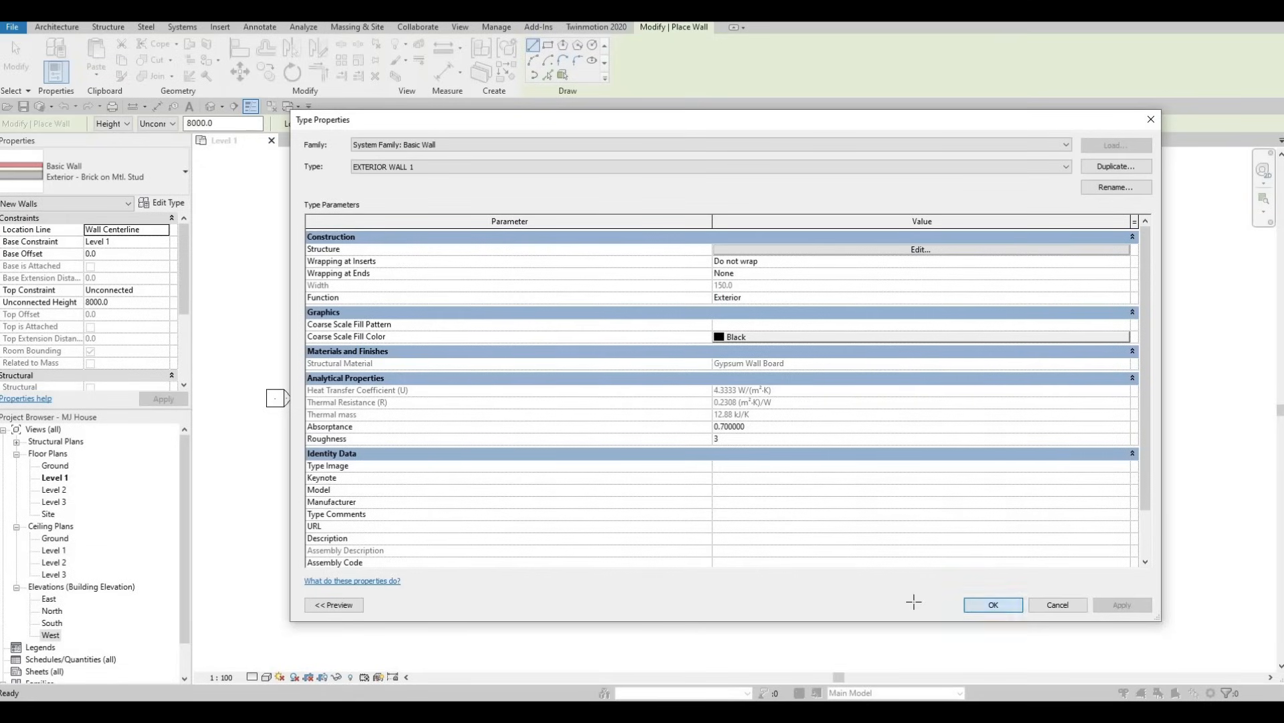
{"action": "key", "text": "Return"}
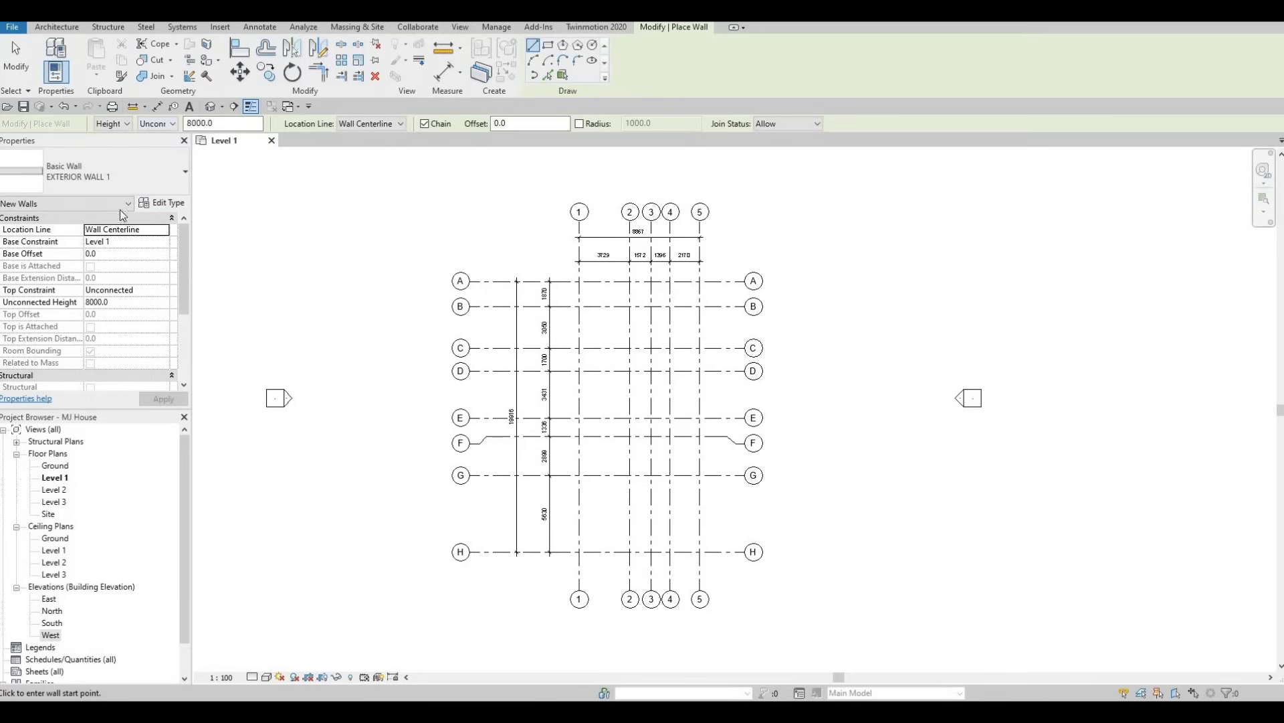
Set the top constraint of the new walls to Up to level: Level 2 and apply it.
{"action": "left_click", "coordinate": [166, 292]}
{"action": "left_click", "coordinate": [162, 290]}
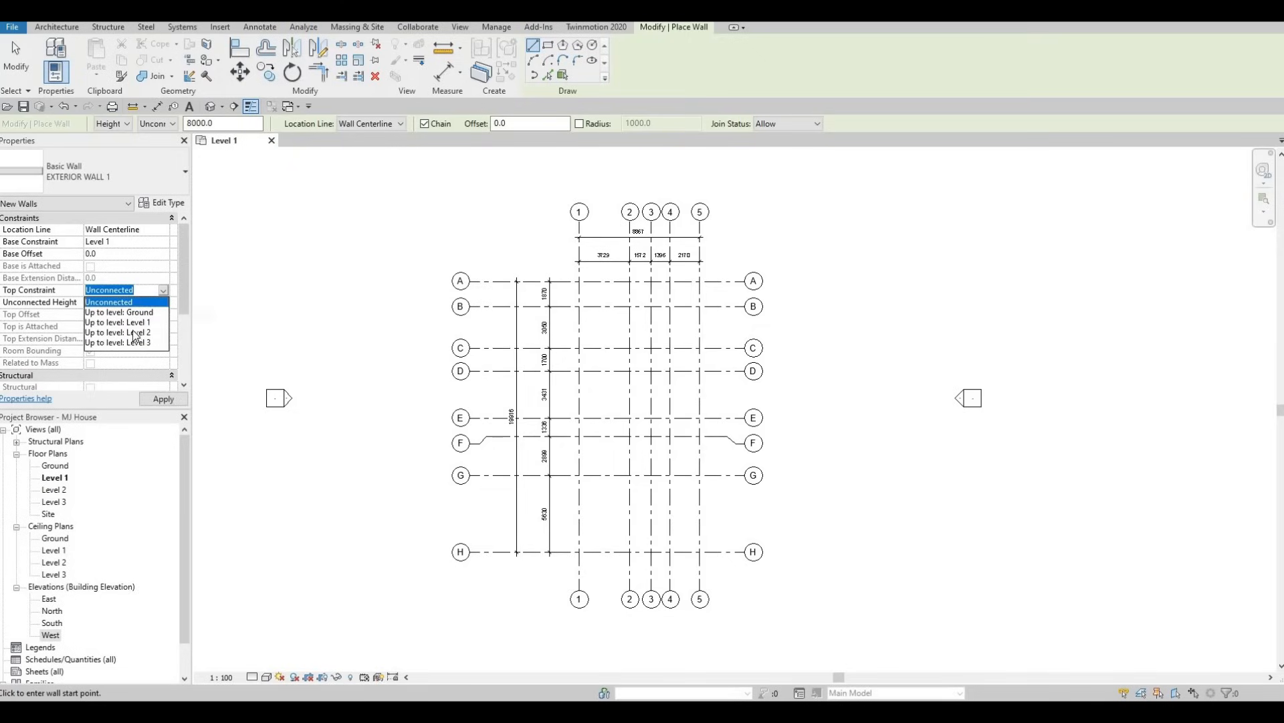
{"action": "left_click", "coordinate": [134, 332]}
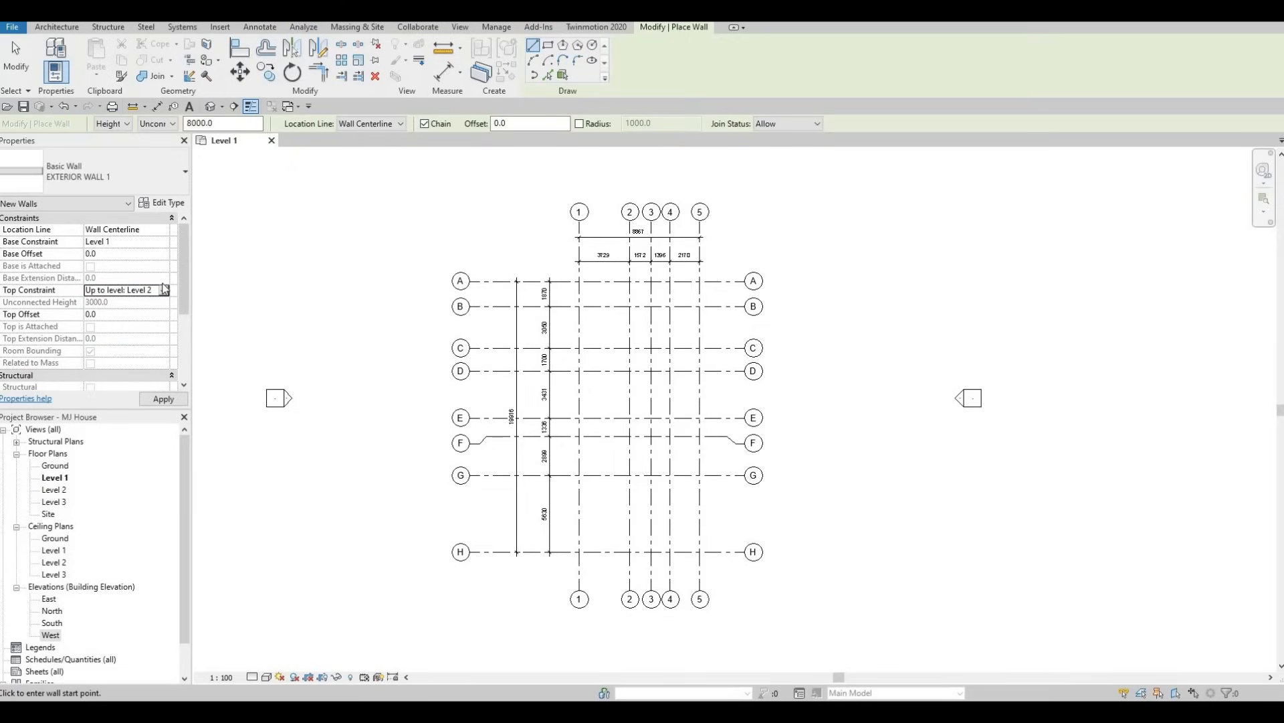
{"action": "left_click", "coordinate": [172, 402]}
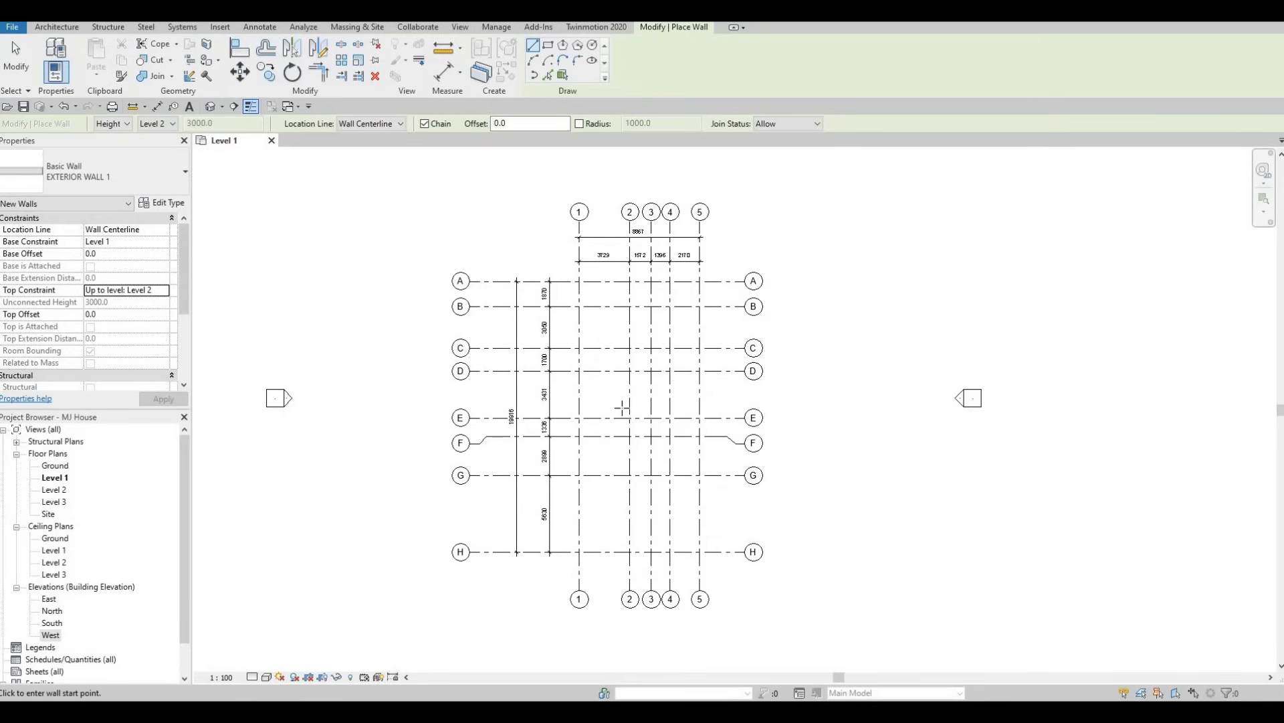
Draw a chain of EXTERIOR WALL 1 from intersection G-1 along grid G to 2, up grid 2 to F, and along F to 3.
{"action": "middle_click_drag", "start_coordinate": [610, 449], "coordinate": [599, 398]}
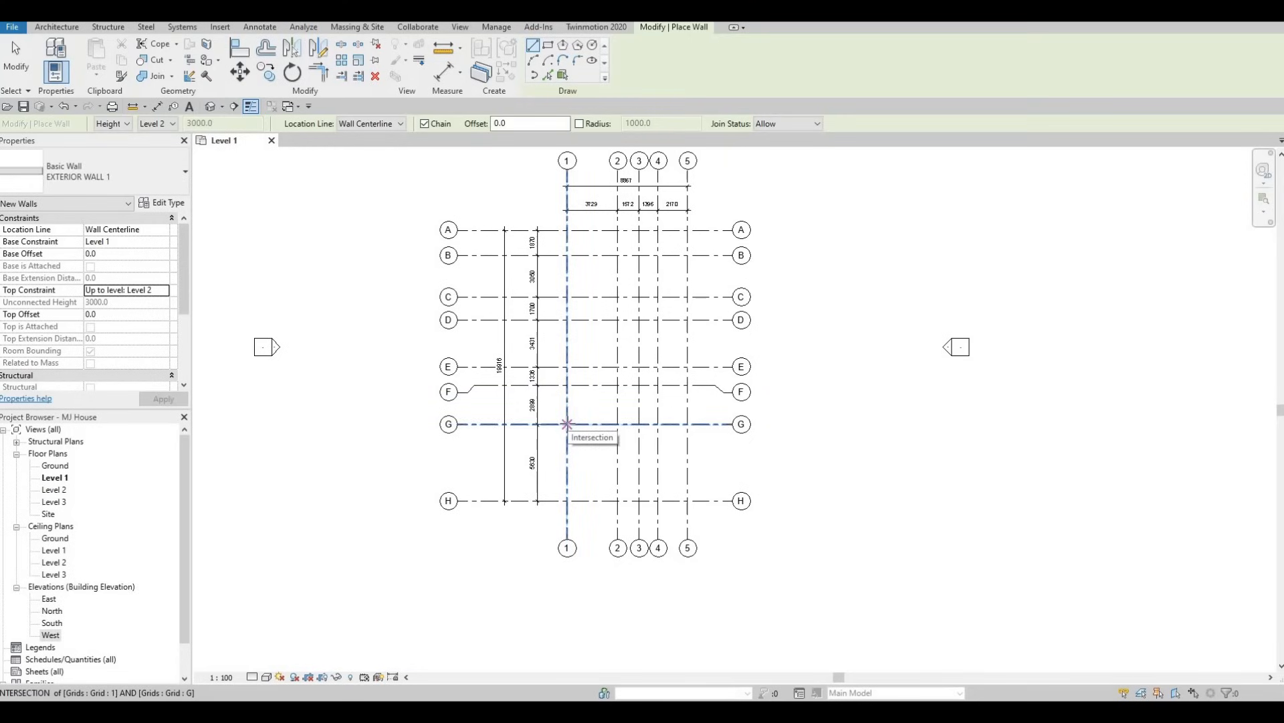
{"action": "left_click", "coordinate": [567, 423]}
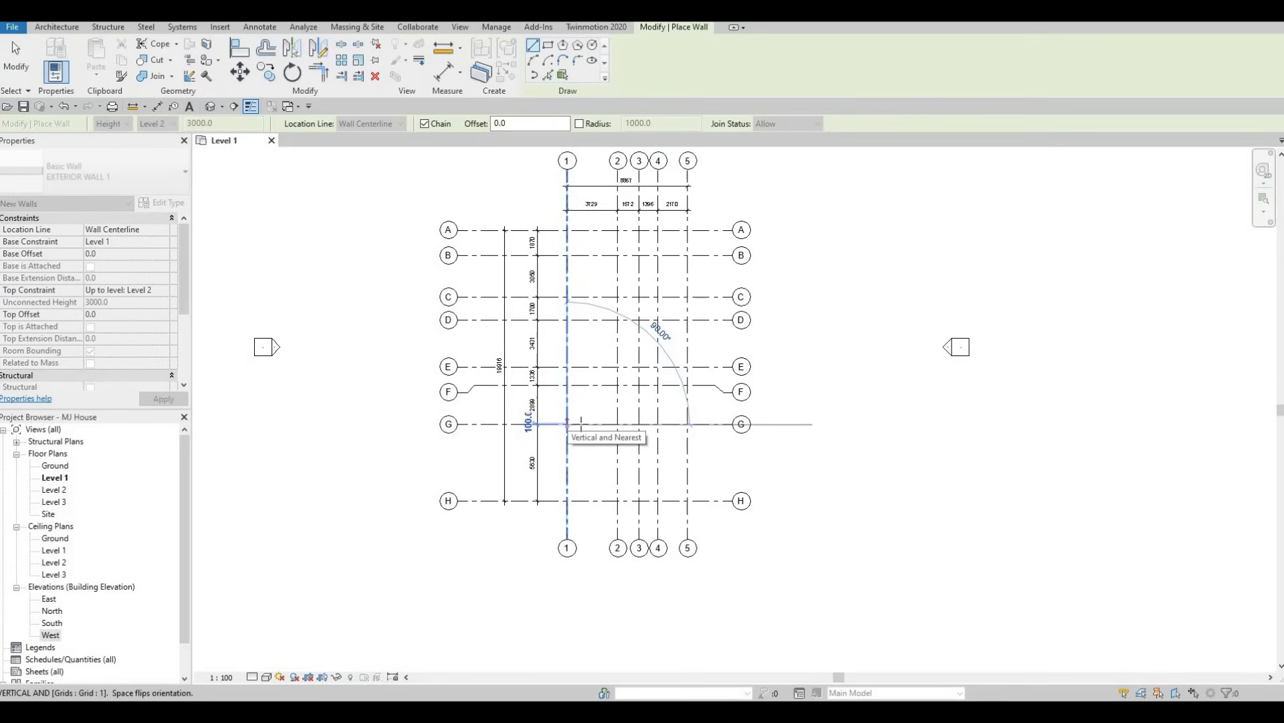
{"action": "left_click", "coordinate": [618, 424]}
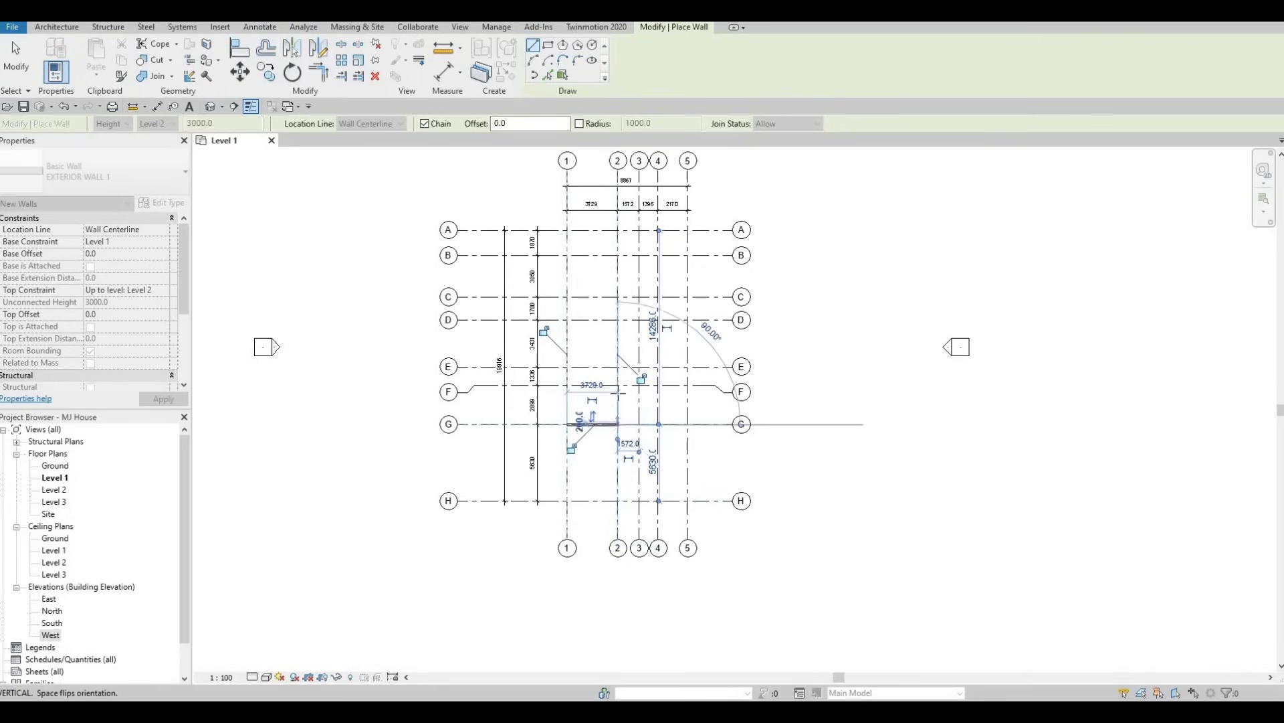
{"action": "left_click", "coordinate": [618, 385]}
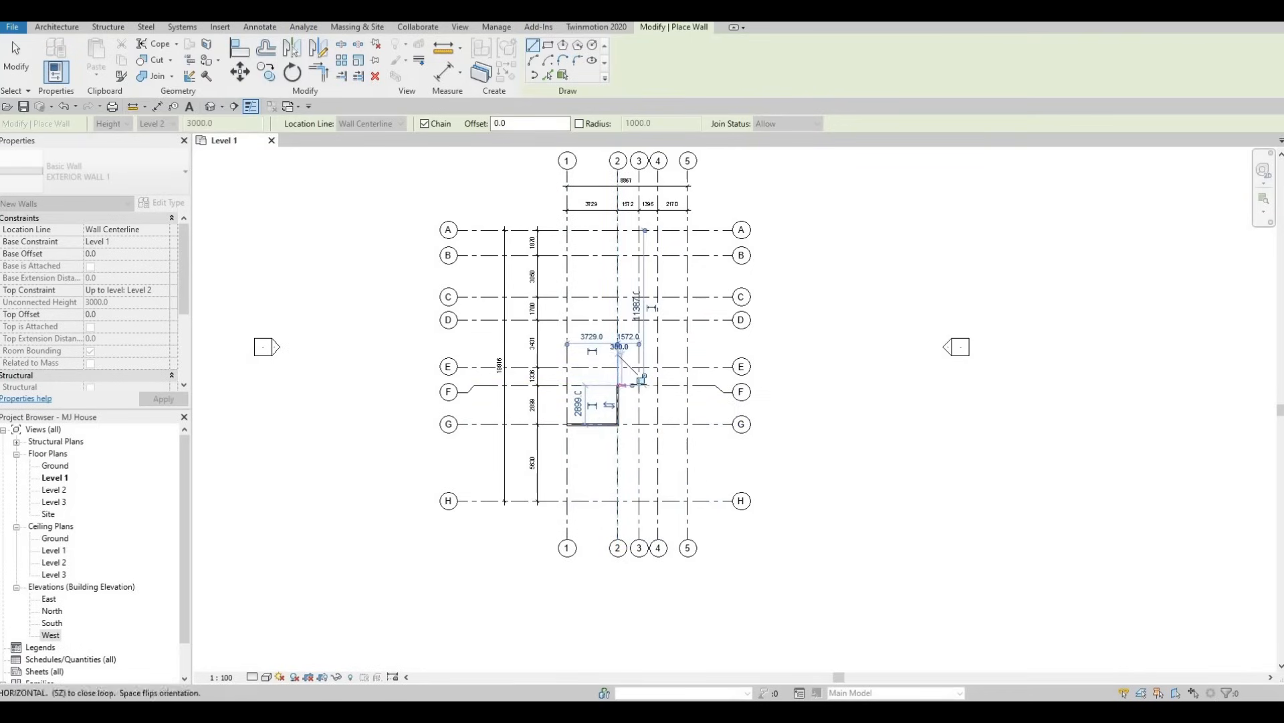
{"action": "left_click", "coordinate": [640, 385]}
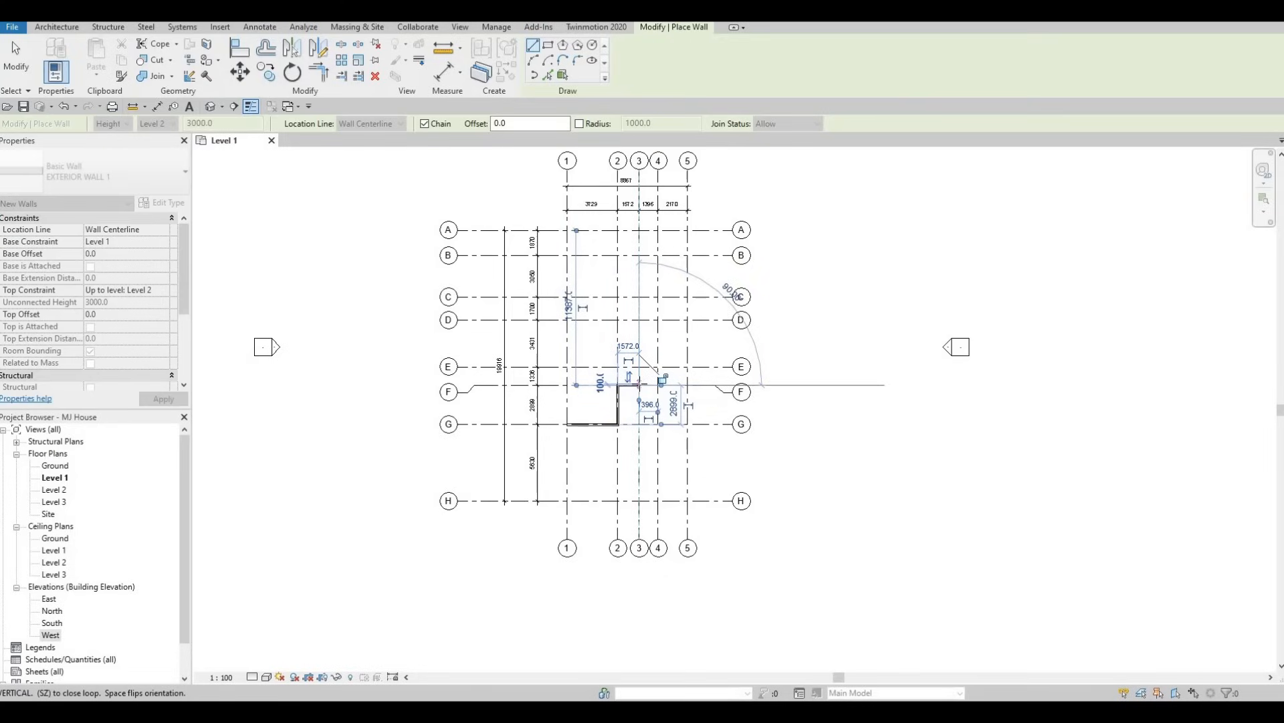
Continue the wall chain down grid 3 from grid F to its intersection with grid G.
{"action": "scroll", "coordinate": [637, 384], "scroll_direction": "up", "scroll_amount": 2}
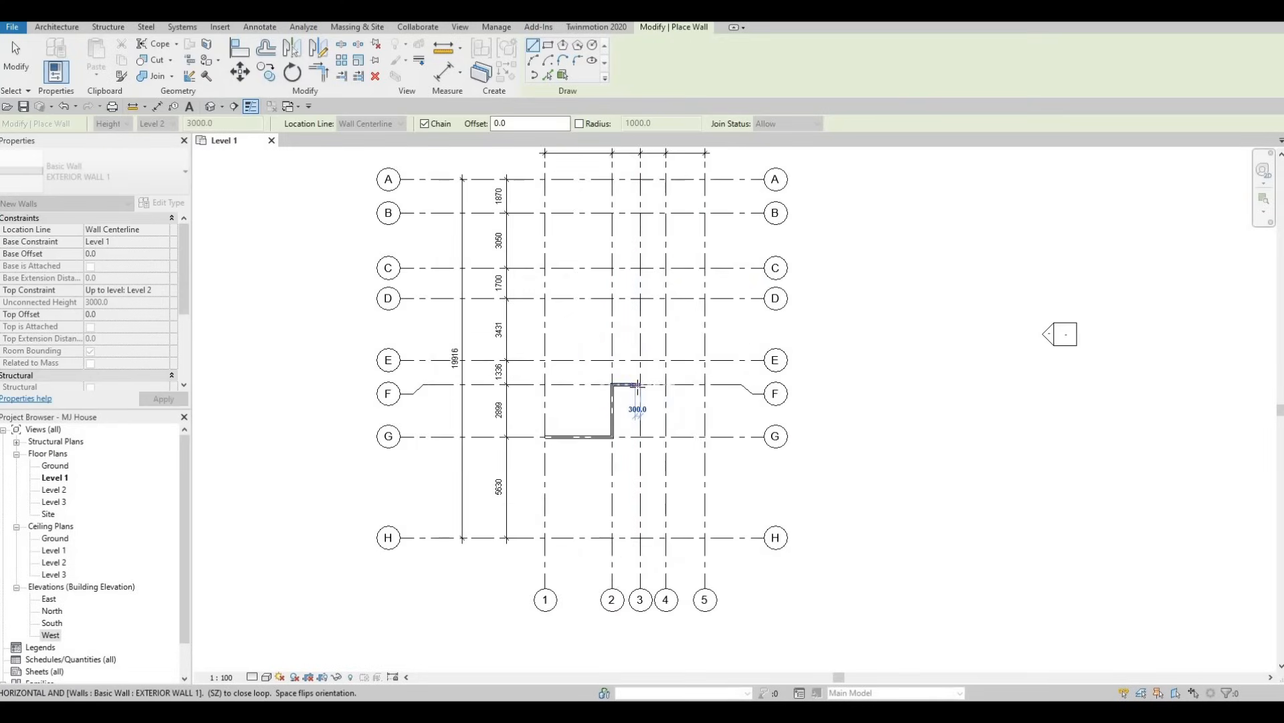
{"action": "scroll", "coordinate": [637, 385], "scroll_direction": "up", "scroll_amount": 2}
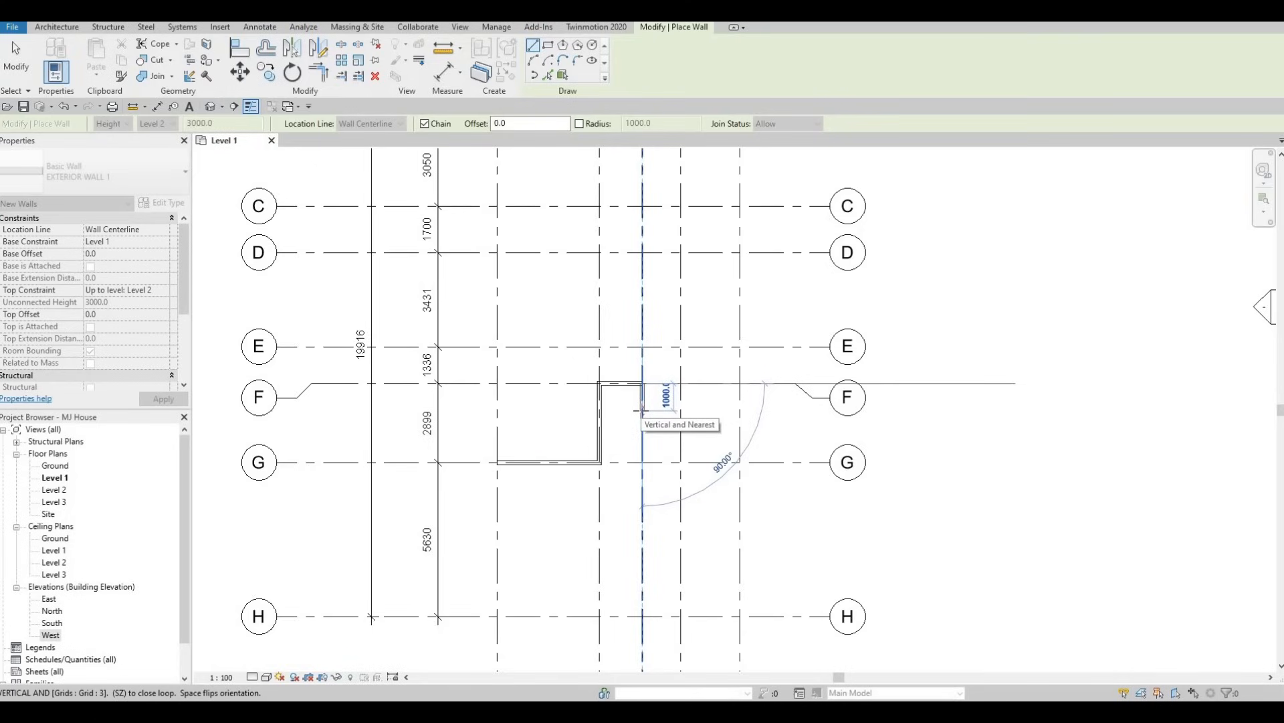
{"action": "key", "text": "F1"}
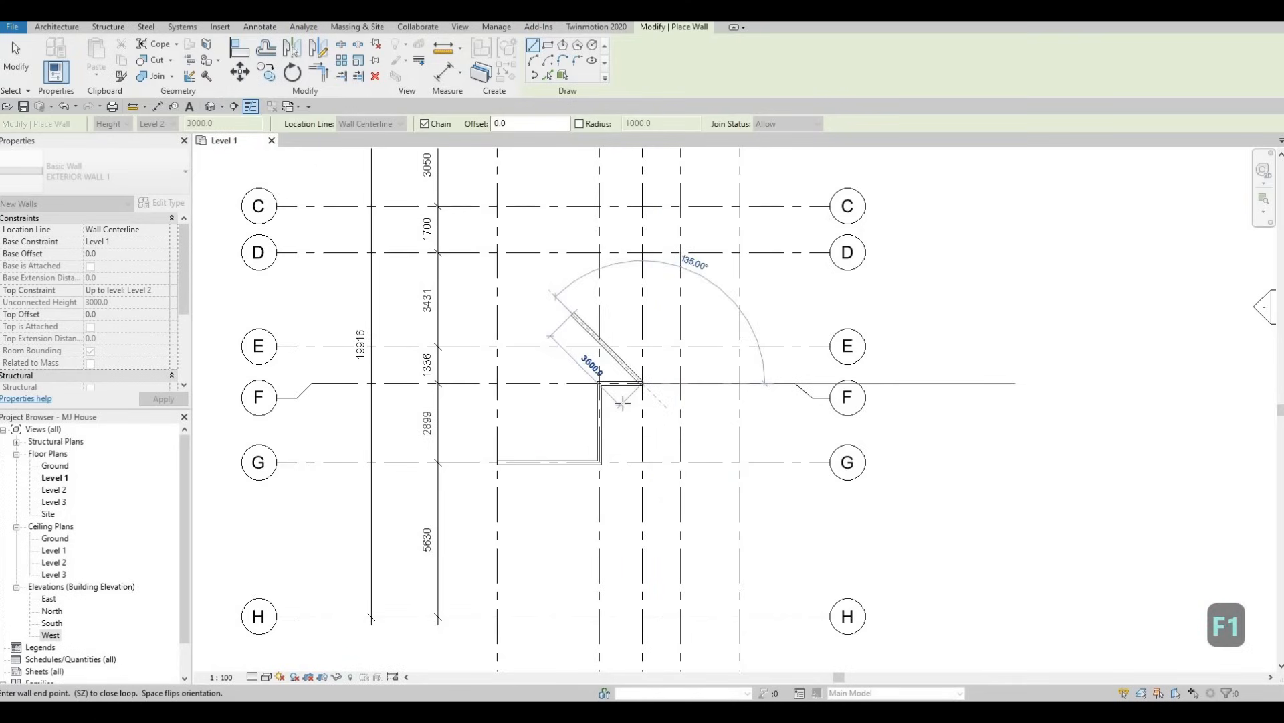
{"action": "scroll", "coordinate": [622, 400], "scroll_direction": "down", "scroll_amount": 1}
{"action": "scroll", "coordinate": [639, 401], "scroll_direction": "up", "scroll_amount": 2}
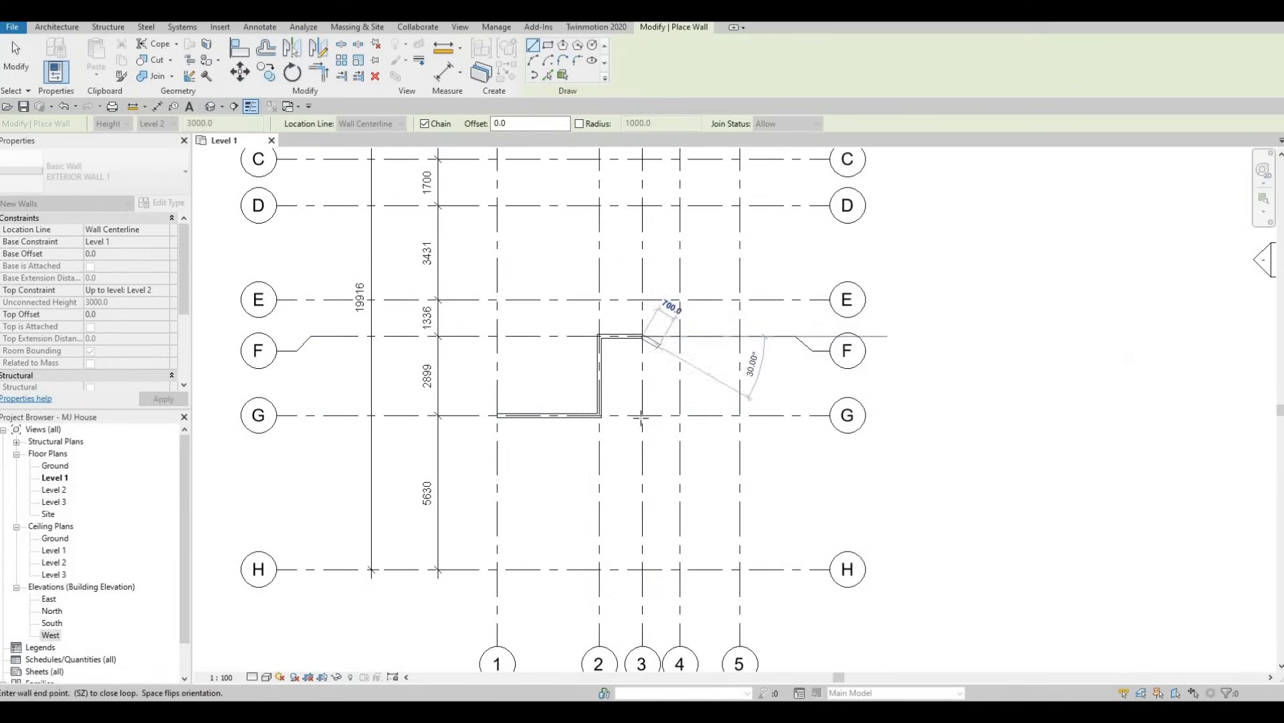
{"action": "scroll", "coordinate": [653, 415], "scroll_direction": "up", "scroll_amount": 2}
{"action": "scroll", "coordinate": [683, 415], "scroll_direction": "down", "scroll_amount": 1}
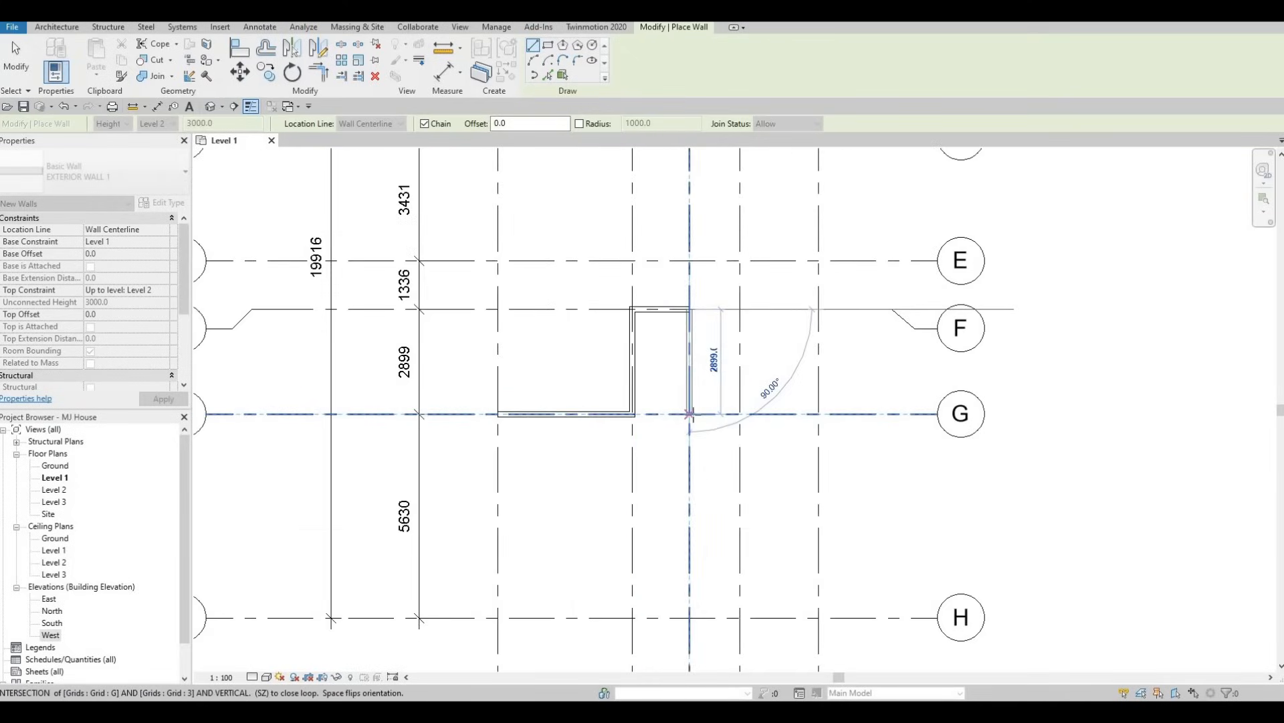
{"action": "left_click", "coordinate": [689, 414]}
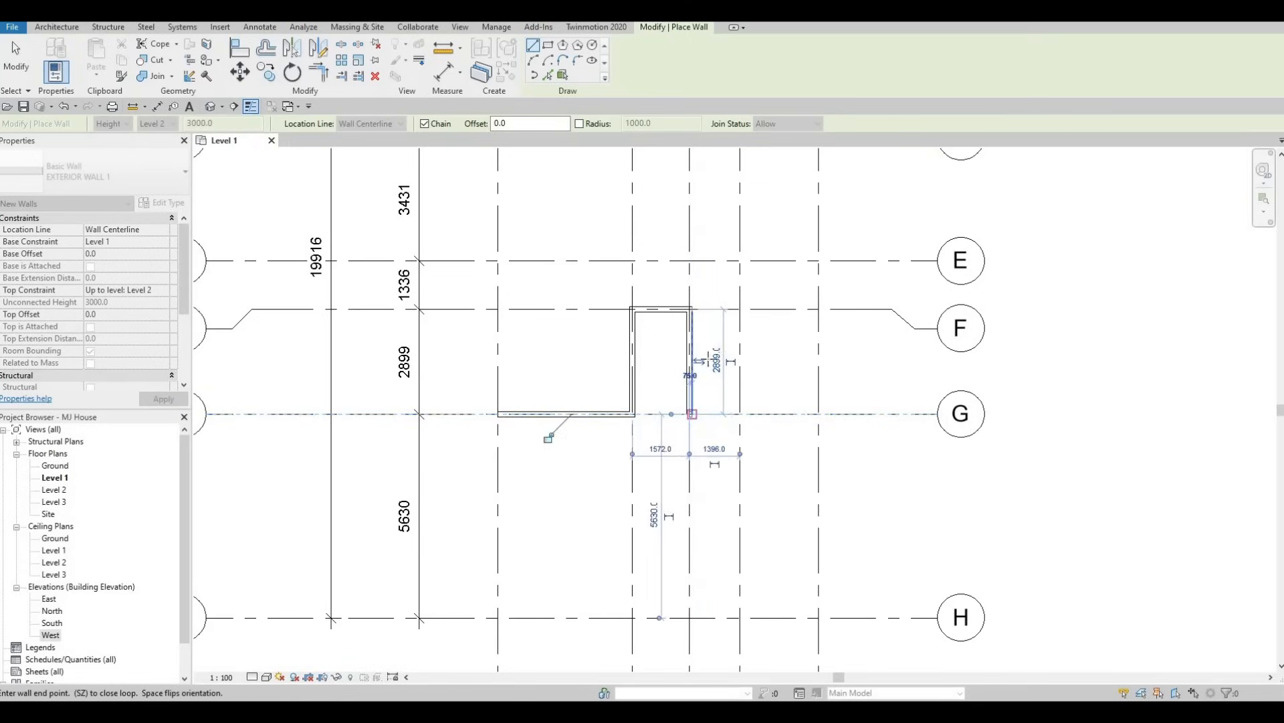
Continue the wall chain along grid G to grid 5 and up grid 5 to grid C.
{"action": "scroll", "coordinate": [694, 378], "scroll_direction": "down", "scroll_amount": 3}
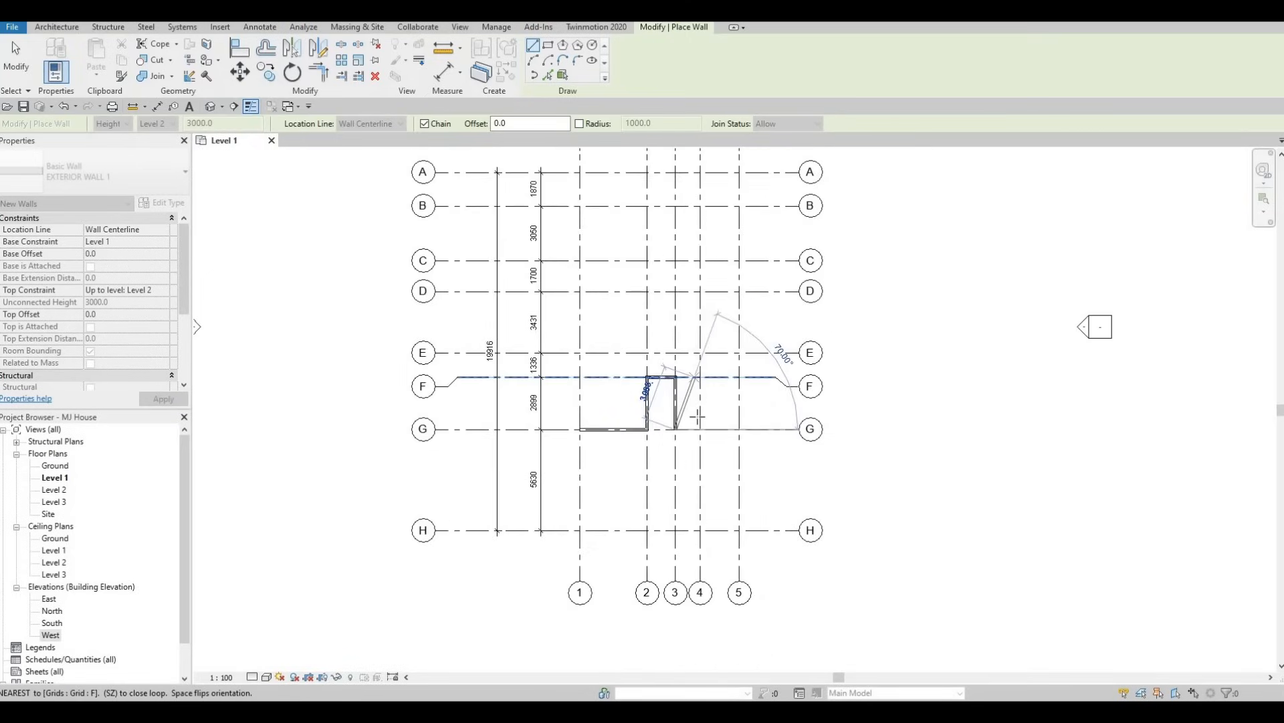
{"action": "scroll", "coordinate": [698, 415], "scroll_direction": "up", "scroll_amount": 2}
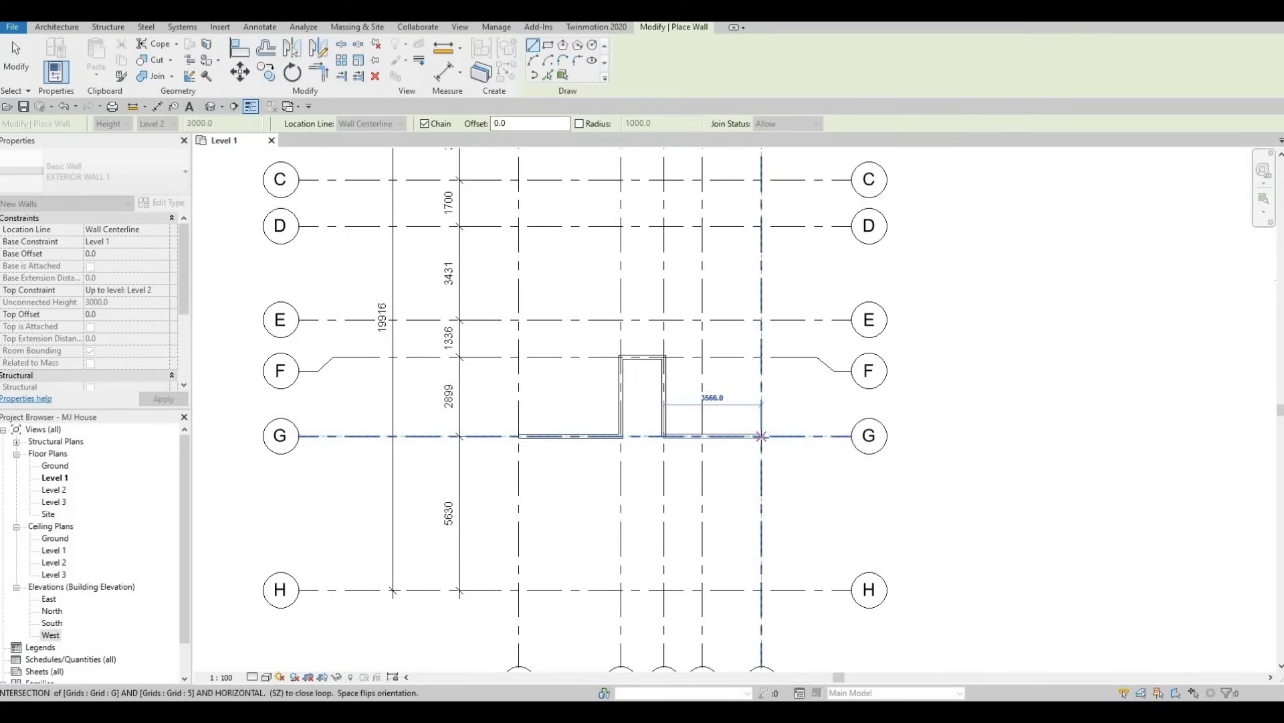
{"action": "left_click", "coordinate": [762, 436]}
{"action": "middle_click_drag", "start_coordinate": [761, 437], "coordinate": [759, 371]}
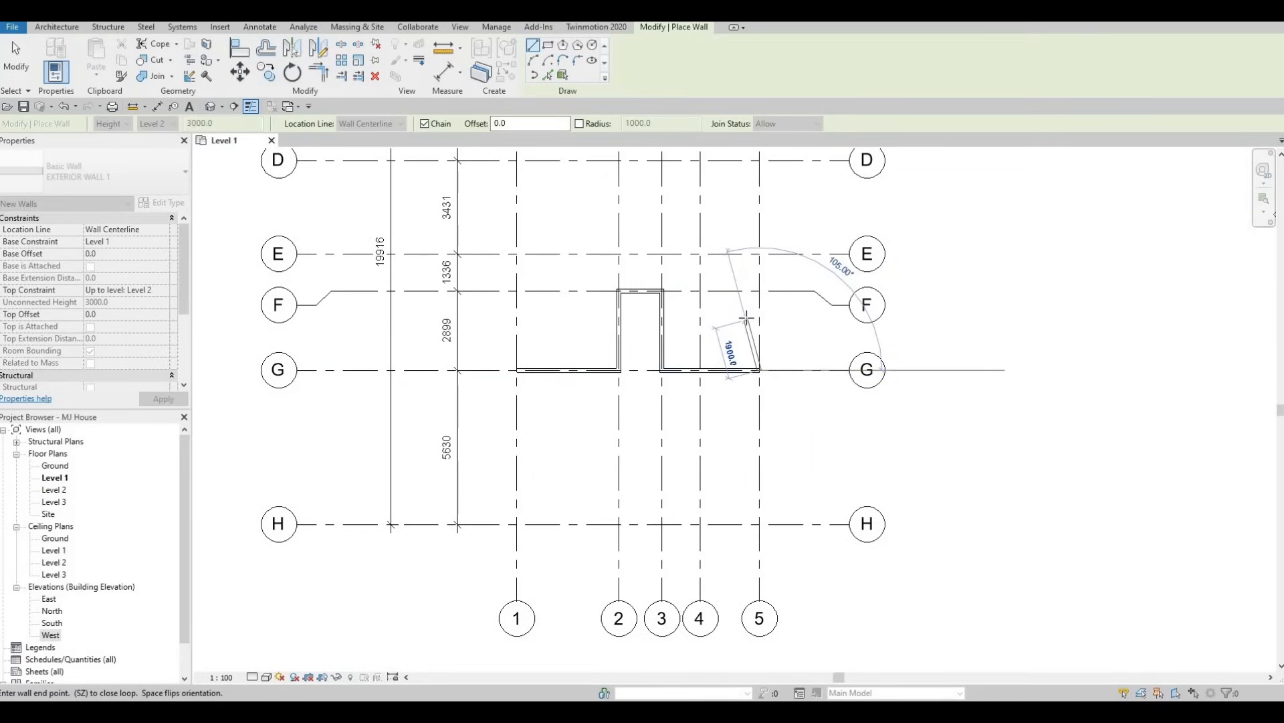
{"action": "middle_click_drag", "start_coordinate": [739, 348], "coordinate": [740, 447]}
{"action": "scroll", "coordinate": [738, 428], "scroll_direction": "down", "scroll_amount": 2}
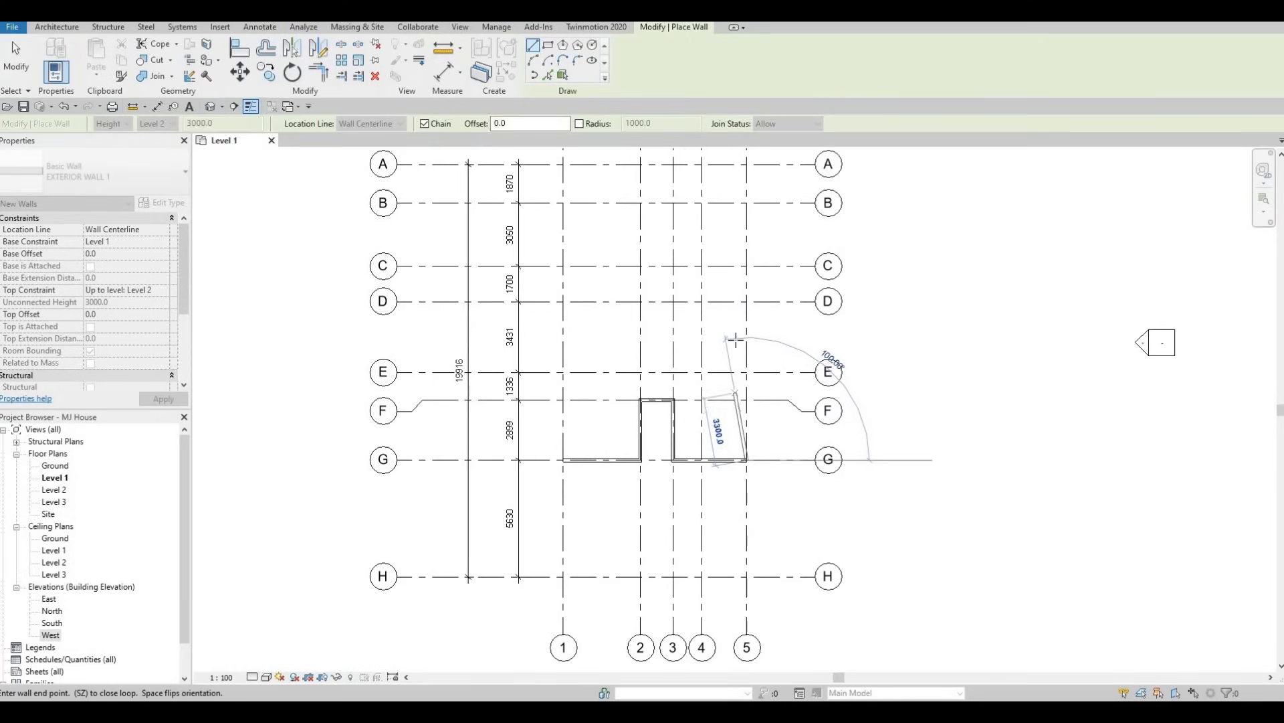
{"action": "middle_click_drag", "start_coordinate": [752, 274], "coordinate": [752, 305]}
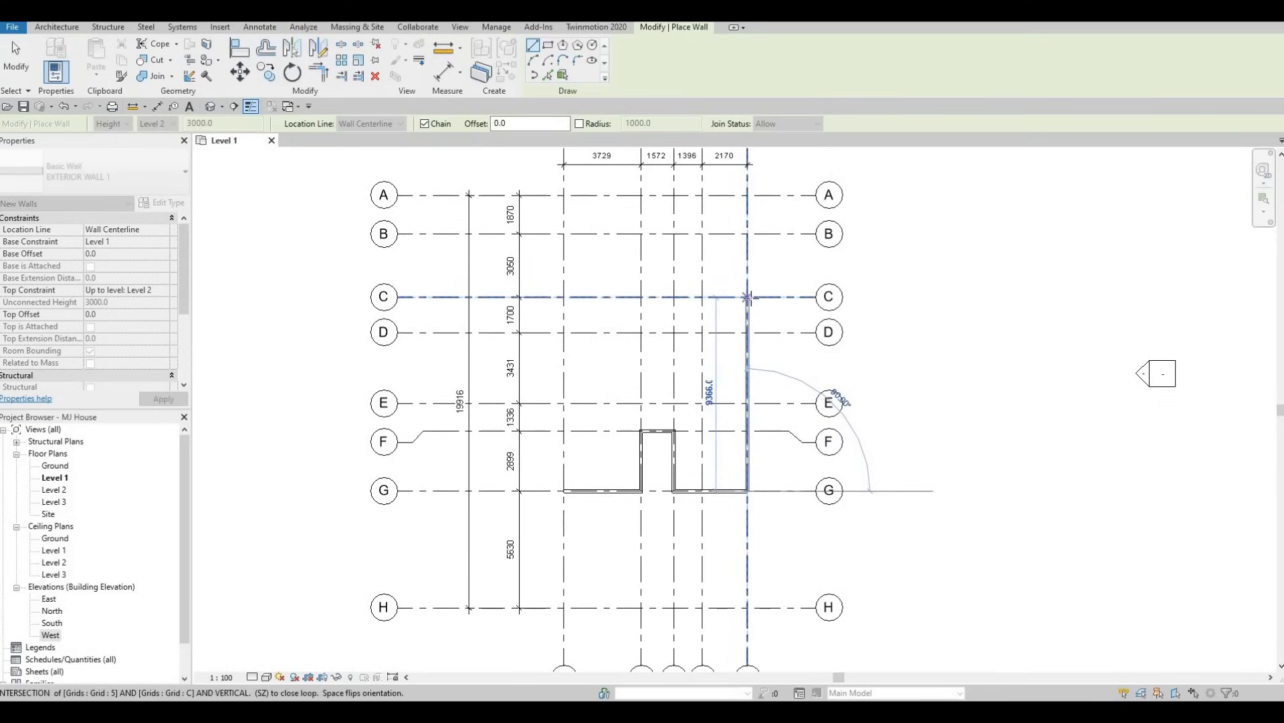
{"action": "left_click", "coordinate": [748, 297]}
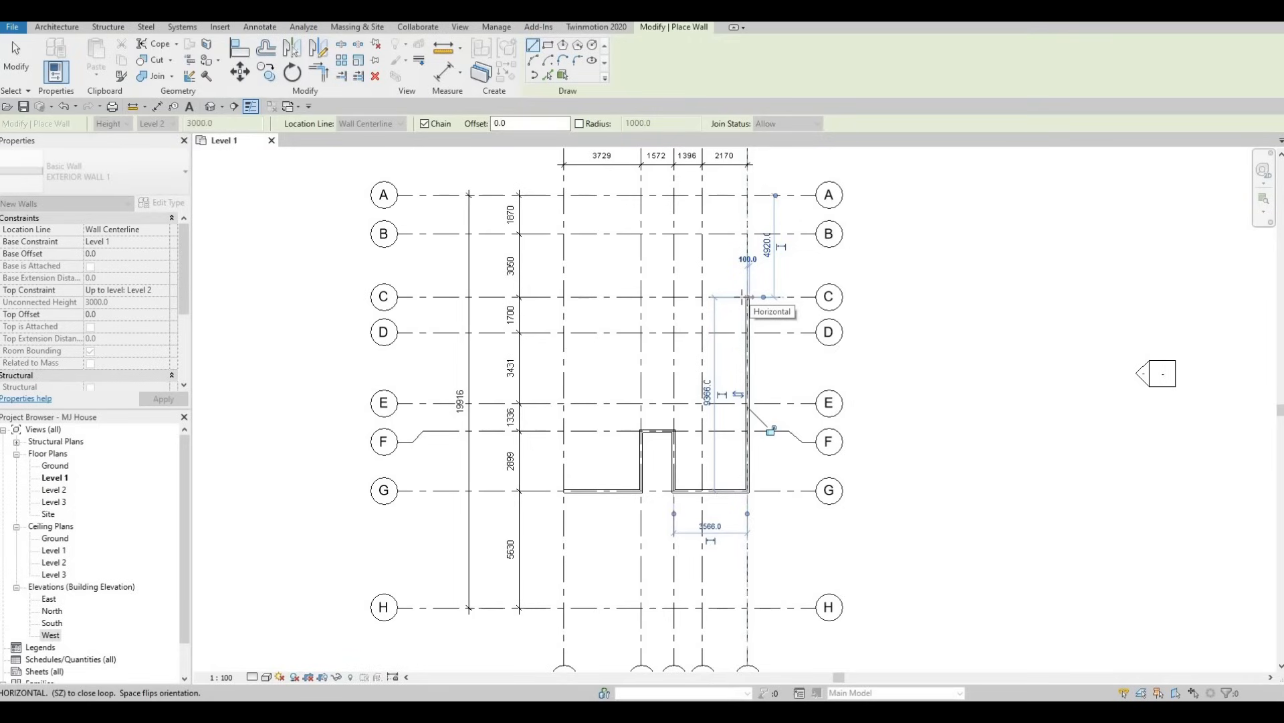
Continue the wall chain along grid C to grid 3 and 4000 mm down grid 3.
{"action": "left_click", "coordinate": [675, 297]}
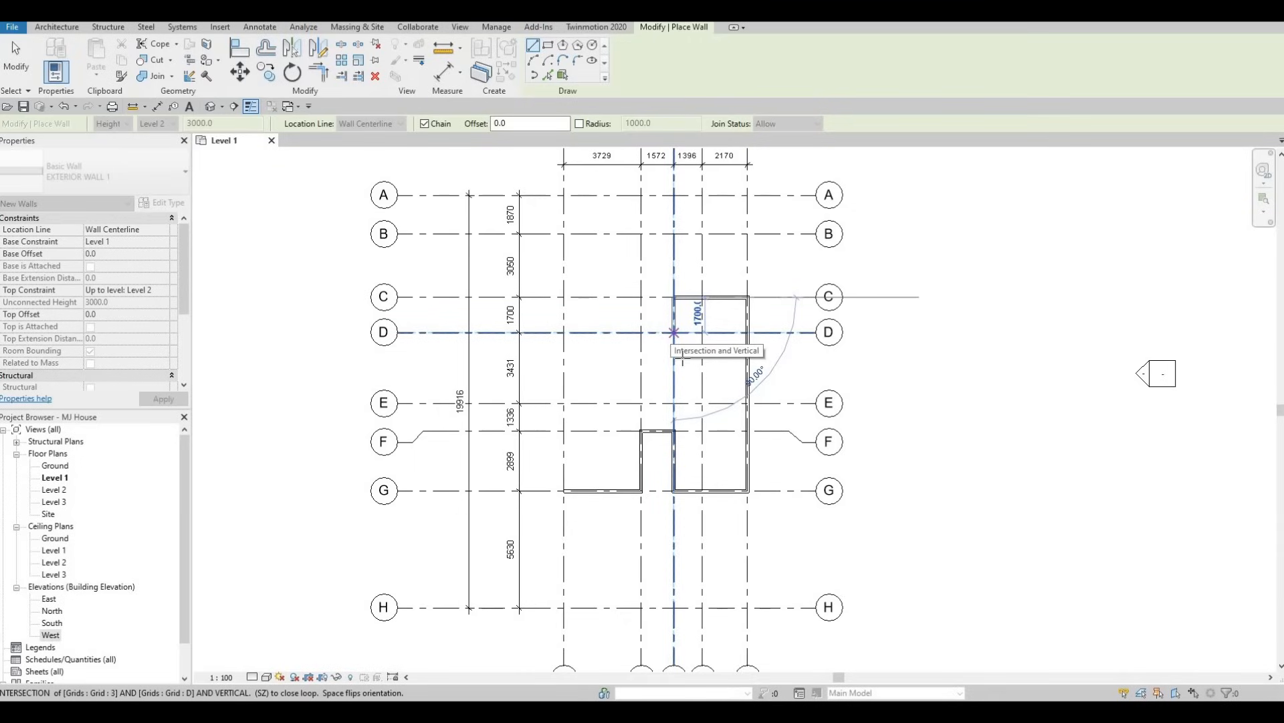
{"action": "key", "text": "F1"}
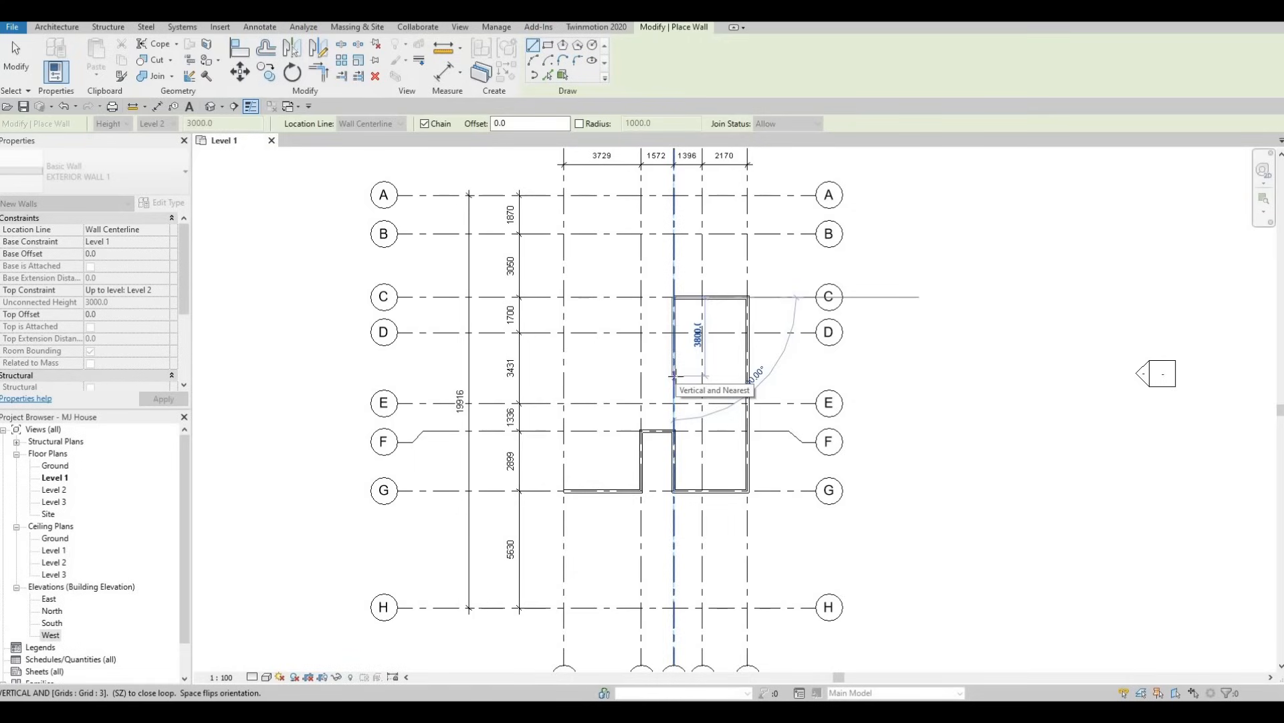
{"action": "type", "text": "4"}
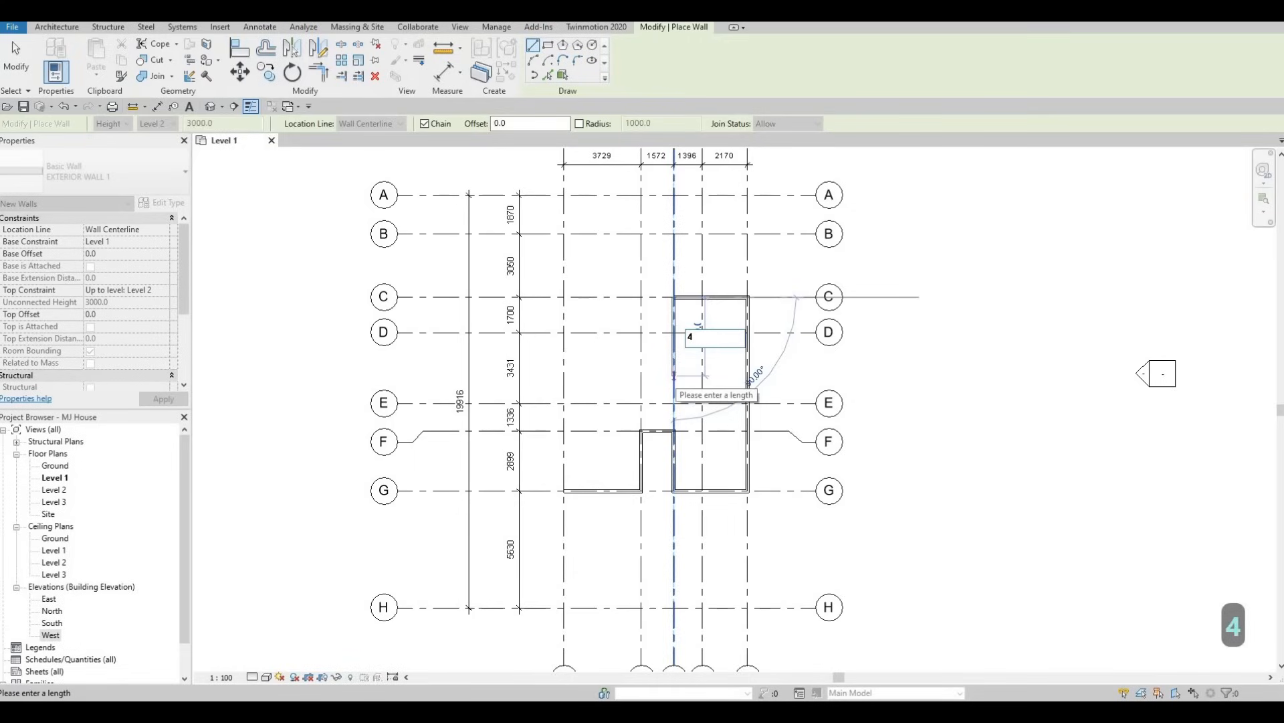
{"action": "type", "text": "000"}
{"action": "key", "text": "Return"}
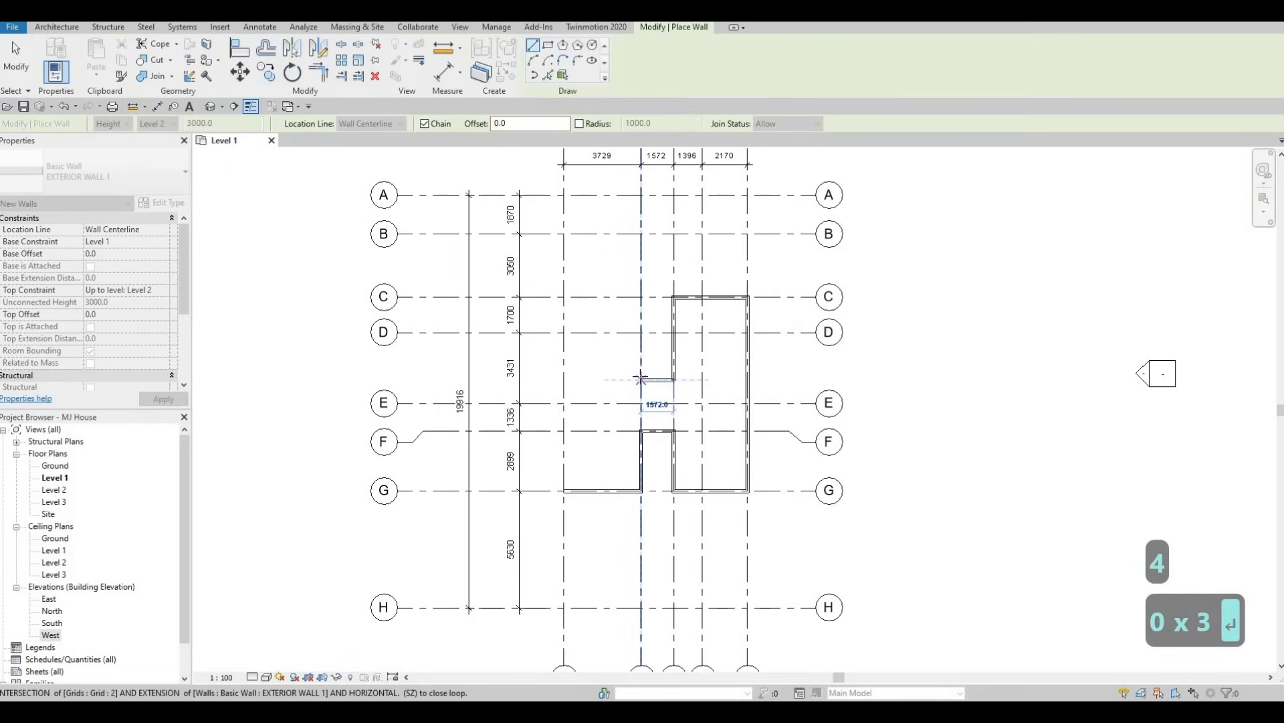
Continue the wall chain horizontally from grid 3 to grid 2 and up grid 2 to grid D.
{"action": "scroll", "coordinate": [641, 379], "scroll_direction": "down", "scroll_amount": 1}
{"action": "middle_click_drag", "start_coordinate": [641, 379], "coordinate": [625, 459]}
{"action": "scroll", "coordinate": [624, 459], "scroll_direction": "up", "scroll_amount": 1}
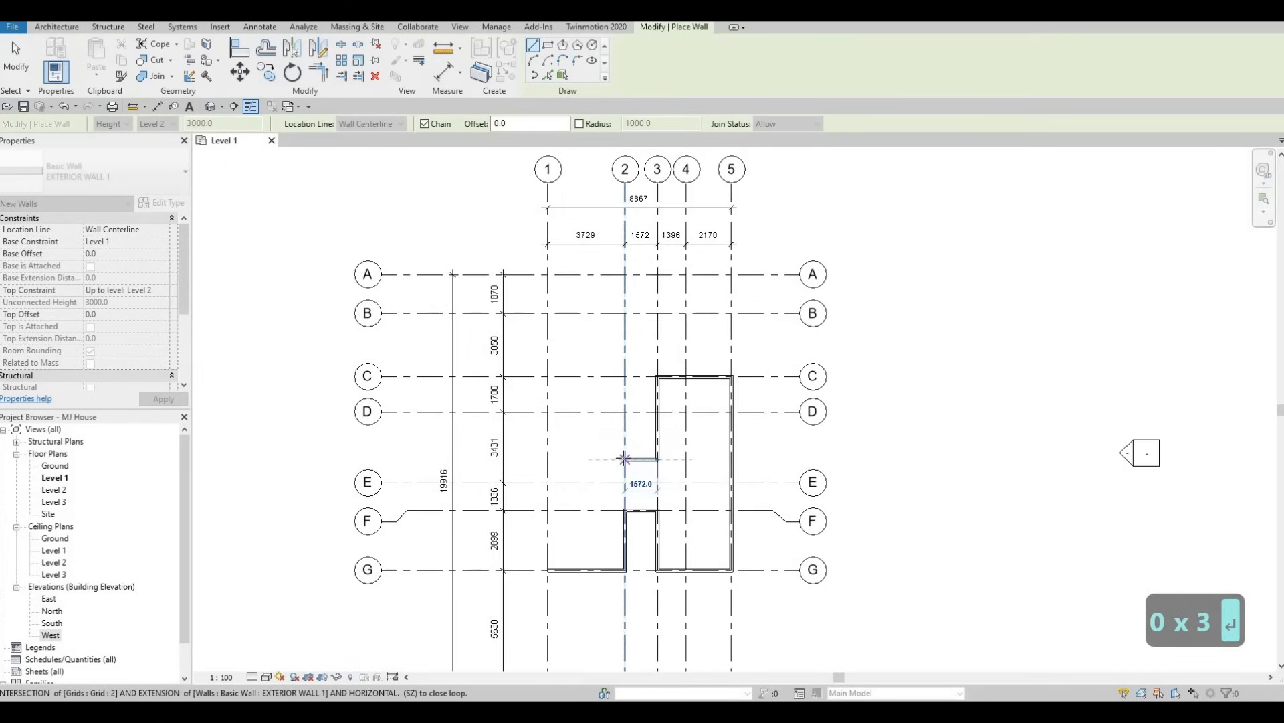
{"action": "left_click", "coordinate": [625, 459]}
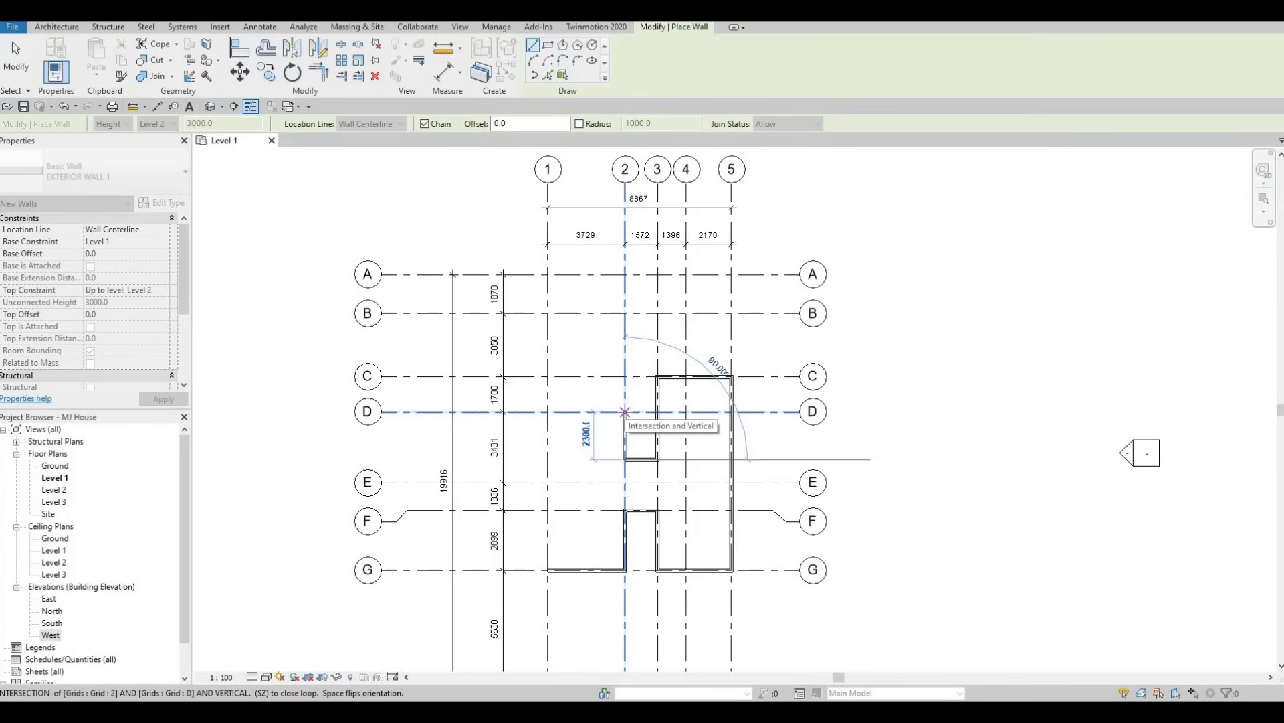
{"action": "left_click", "coordinate": [625, 411]}
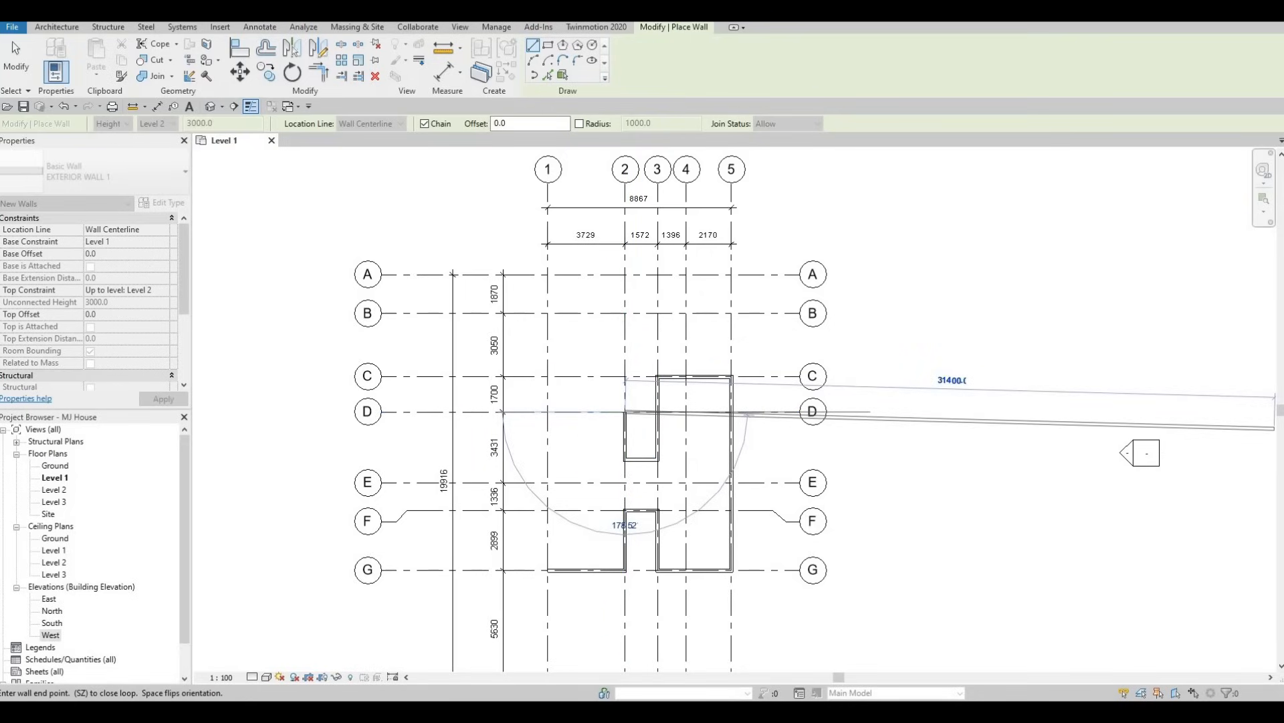
Close the exterior wall loop along grid D to grid 1 and down grid 1 to the starting point at grid G, ending the Wall command.
{"action": "scroll", "coordinate": [546, 410], "scroll_direction": "down", "scroll_amount": 1}
{"action": "left_click", "coordinate": [548, 411]}
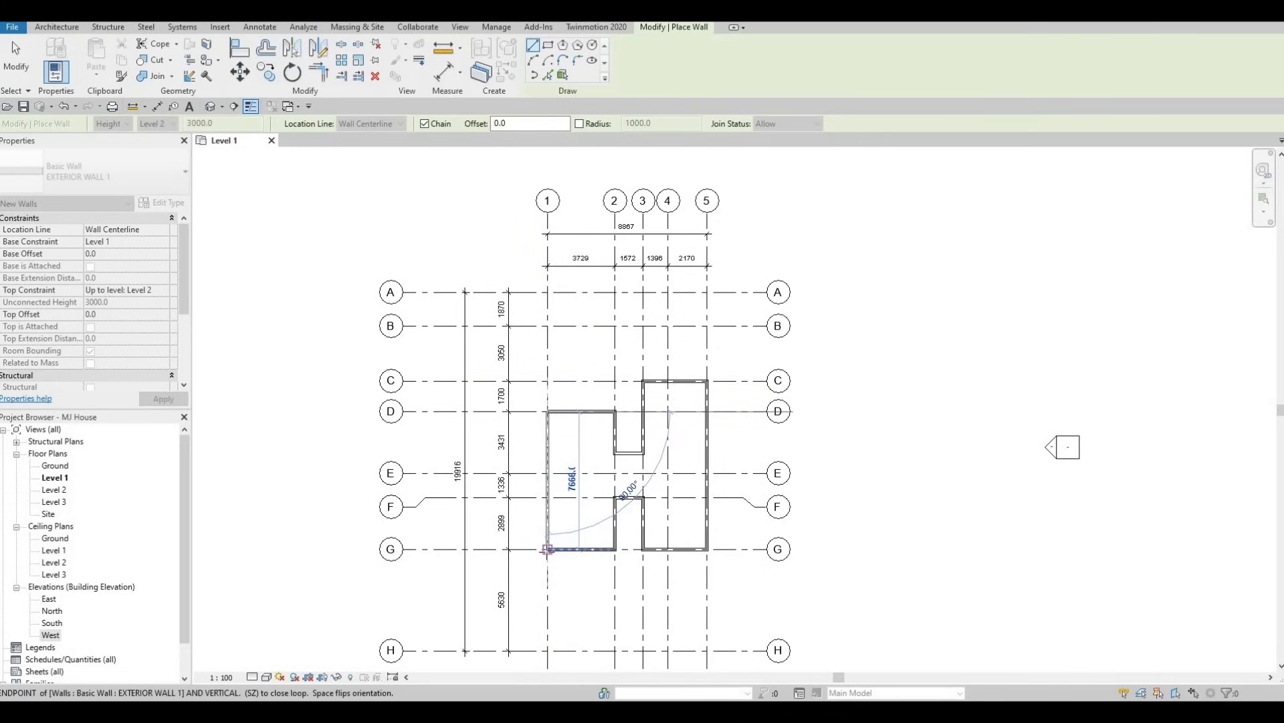
{"action": "left_click", "coordinate": [547, 549]}
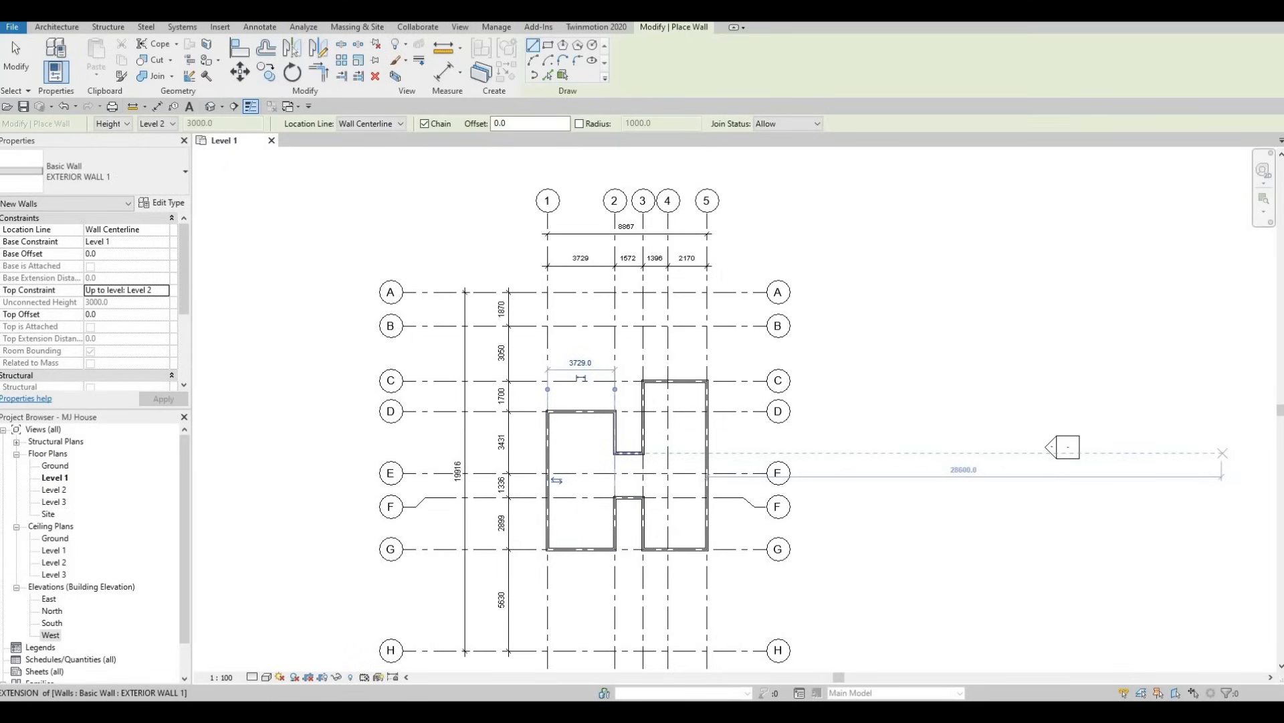
{"action": "middle_click_drag", "start_coordinate": [669, 411], "coordinate": [697, 387]}
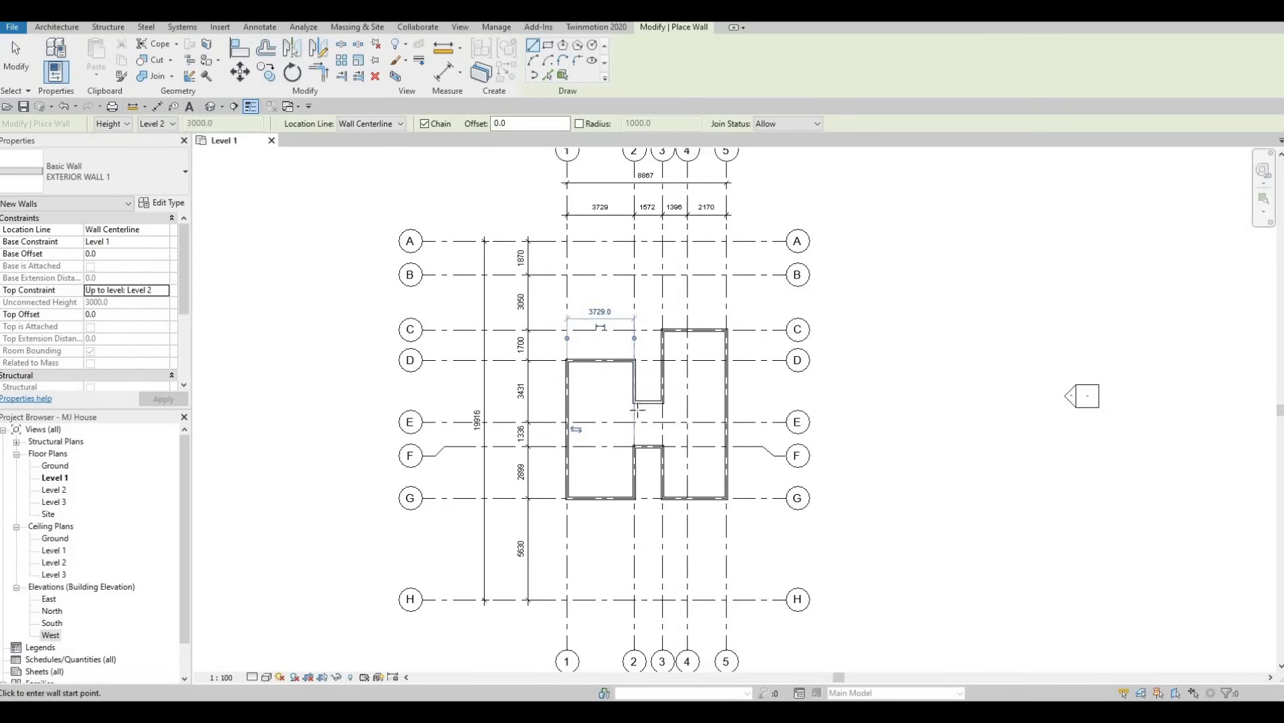
{"action": "middle_click_drag", "start_coordinate": [589, 375], "coordinate": [526, 361]}
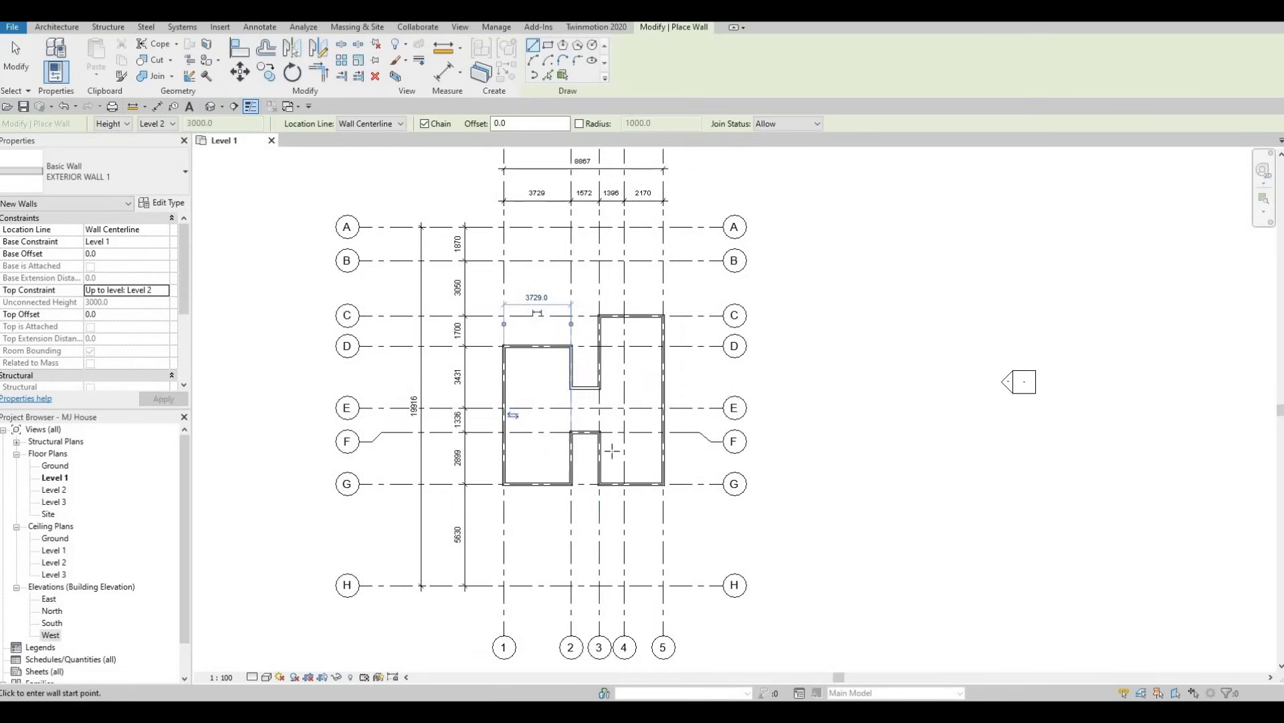
{"action": "middle_click_drag", "start_coordinate": [612, 451], "coordinate": [612, 516]}
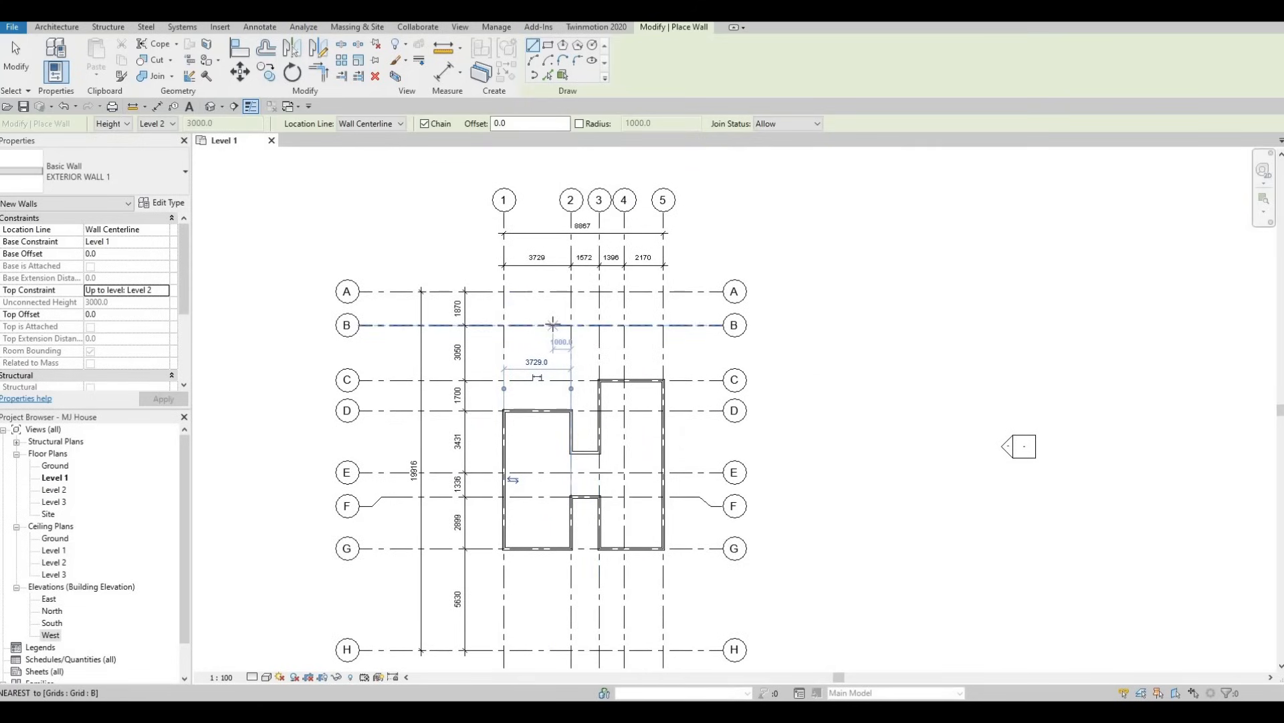
{"action": "middle_click_drag", "start_coordinate": [581, 362], "coordinate": [584, 348]}
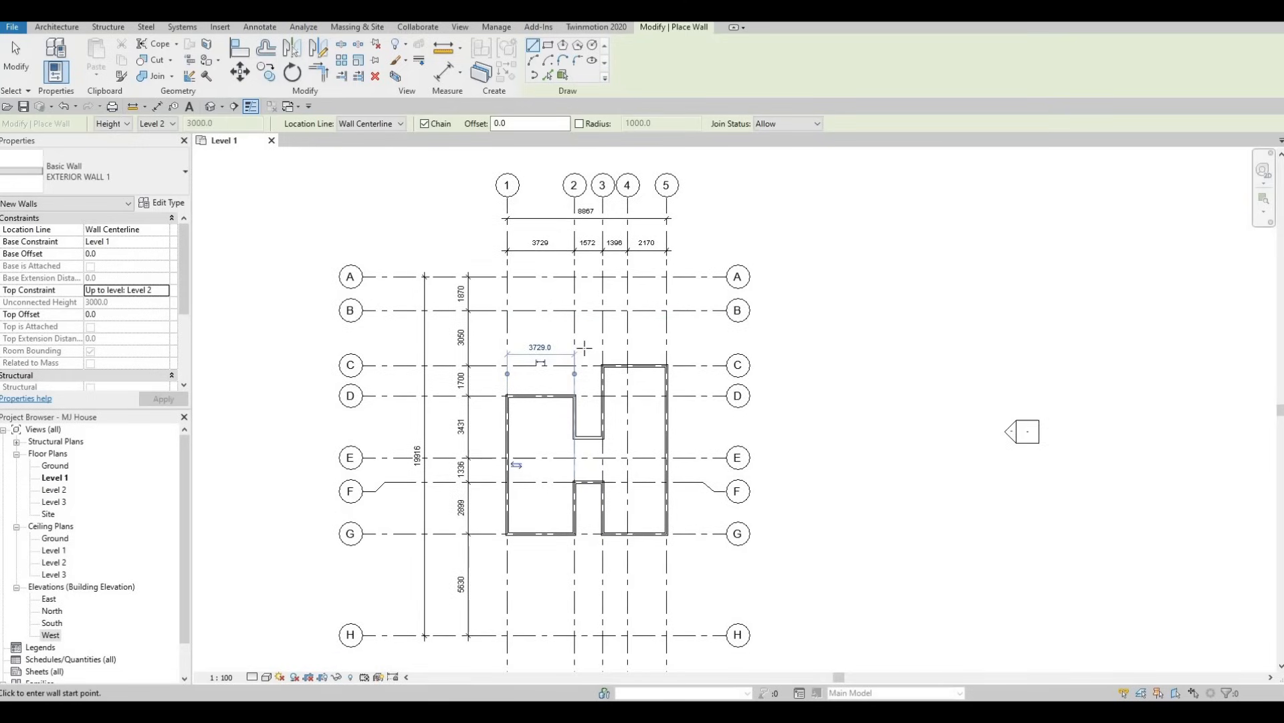
{"action": "scroll", "coordinate": [584, 348], "scroll_direction": "down", "scroll_amount": 1}
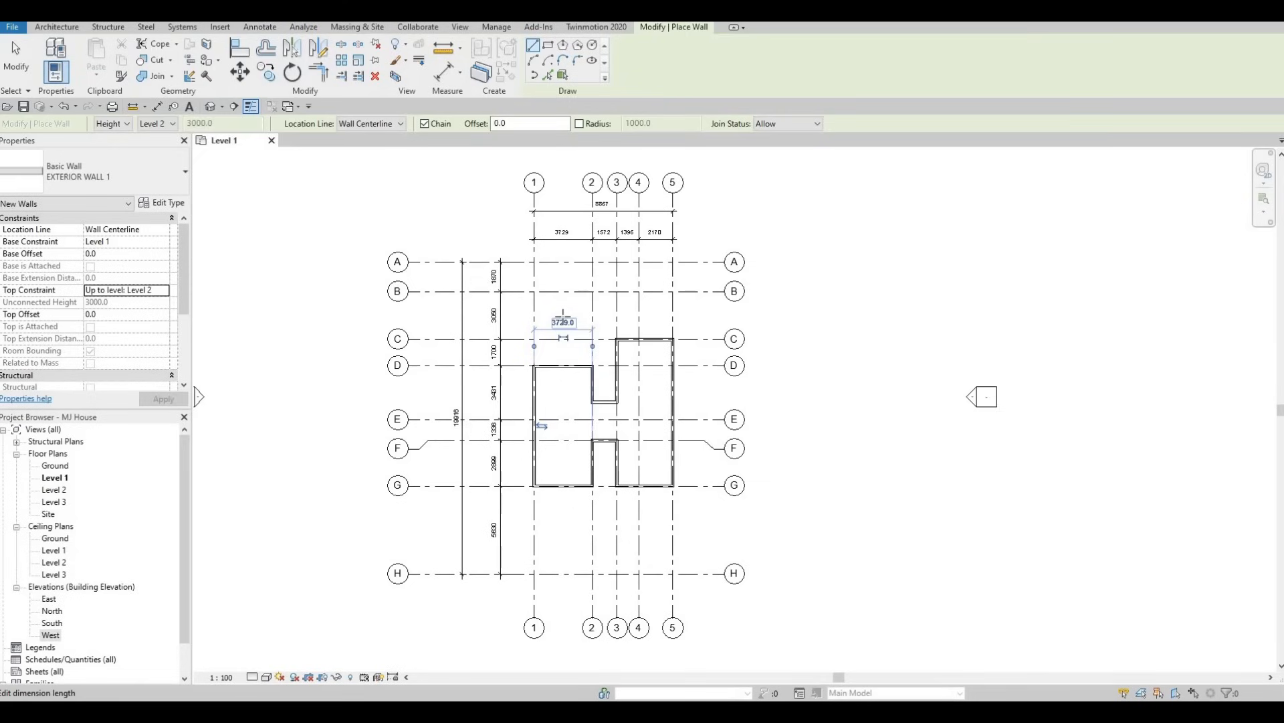
{"action": "key", "text": "Escape"}
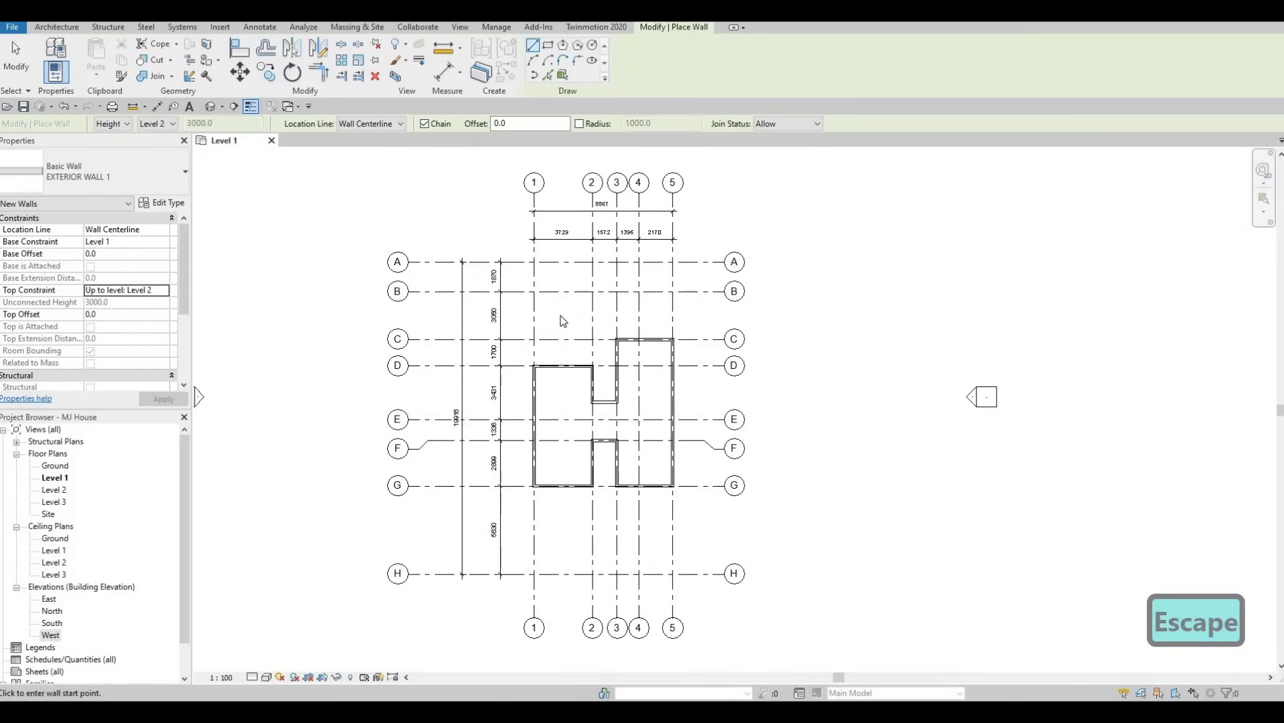
{"action": "key", "text": "Escape"}
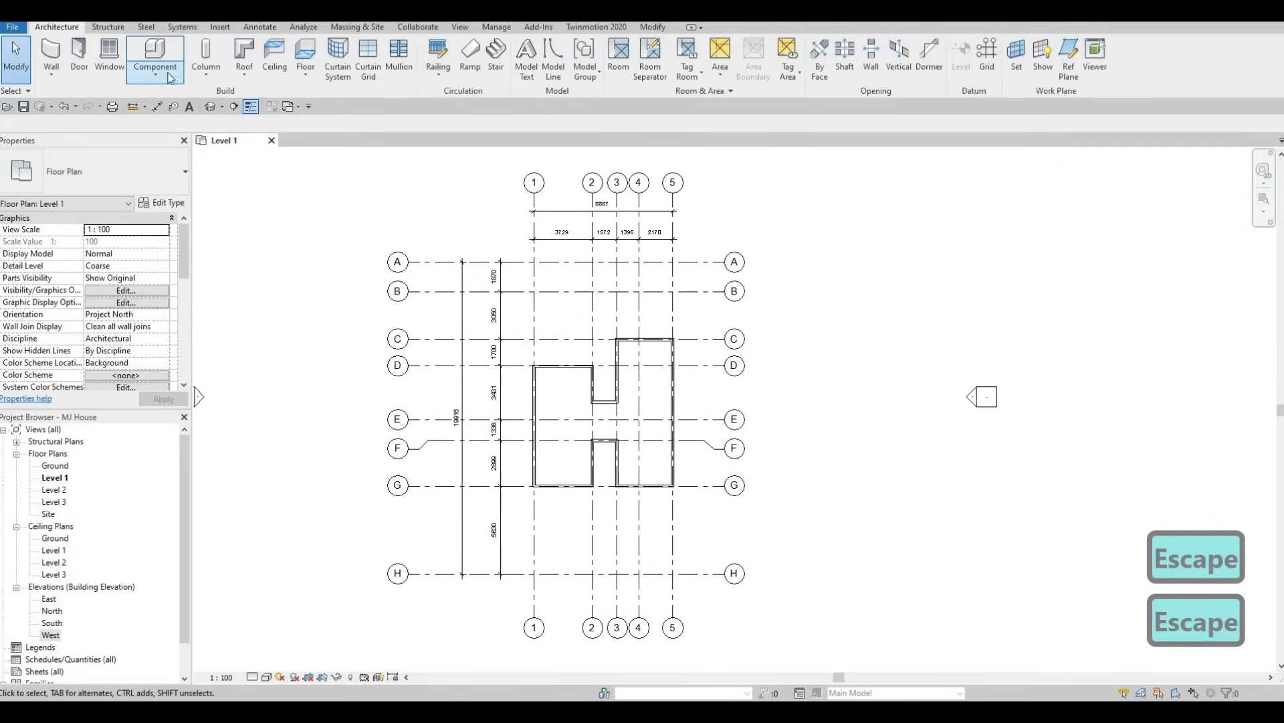
Start a new wall and duplicate the EXTERIOR WALL 1 type as EXTERIOR WALL 2.
{"action": "left_click", "coordinate": [53, 55]}
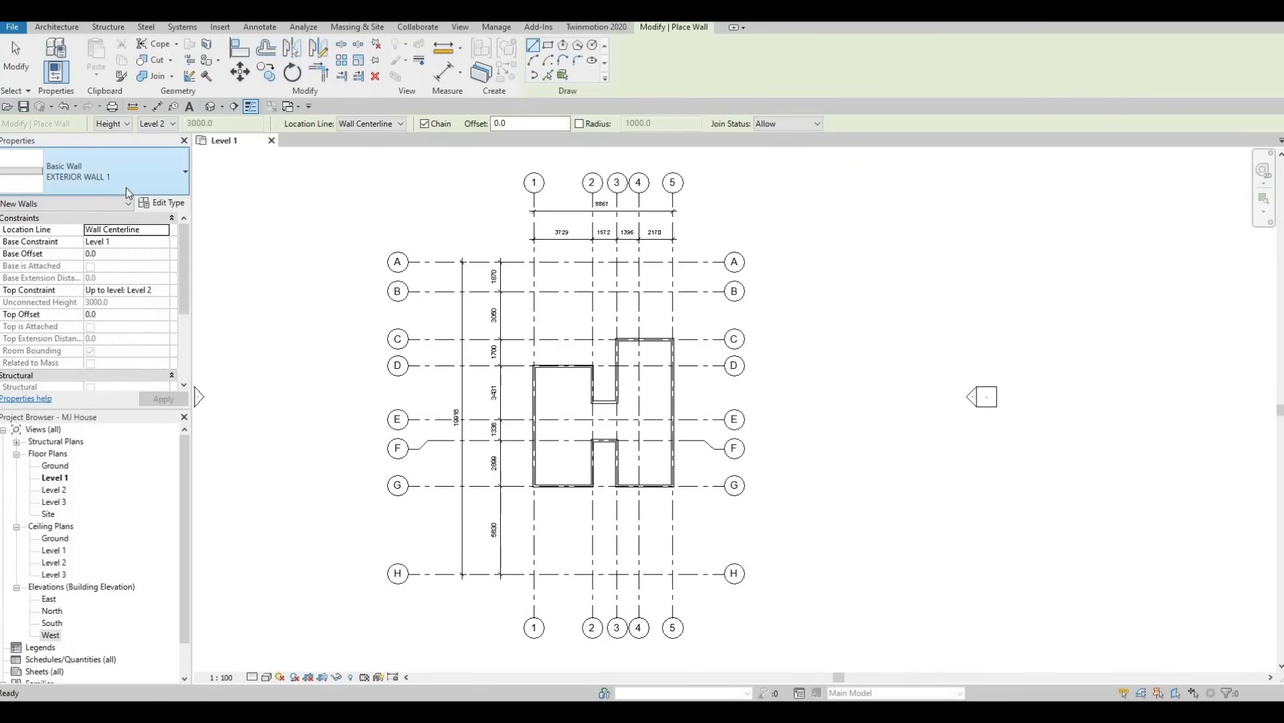
{"action": "left_click", "coordinate": [169, 203]}
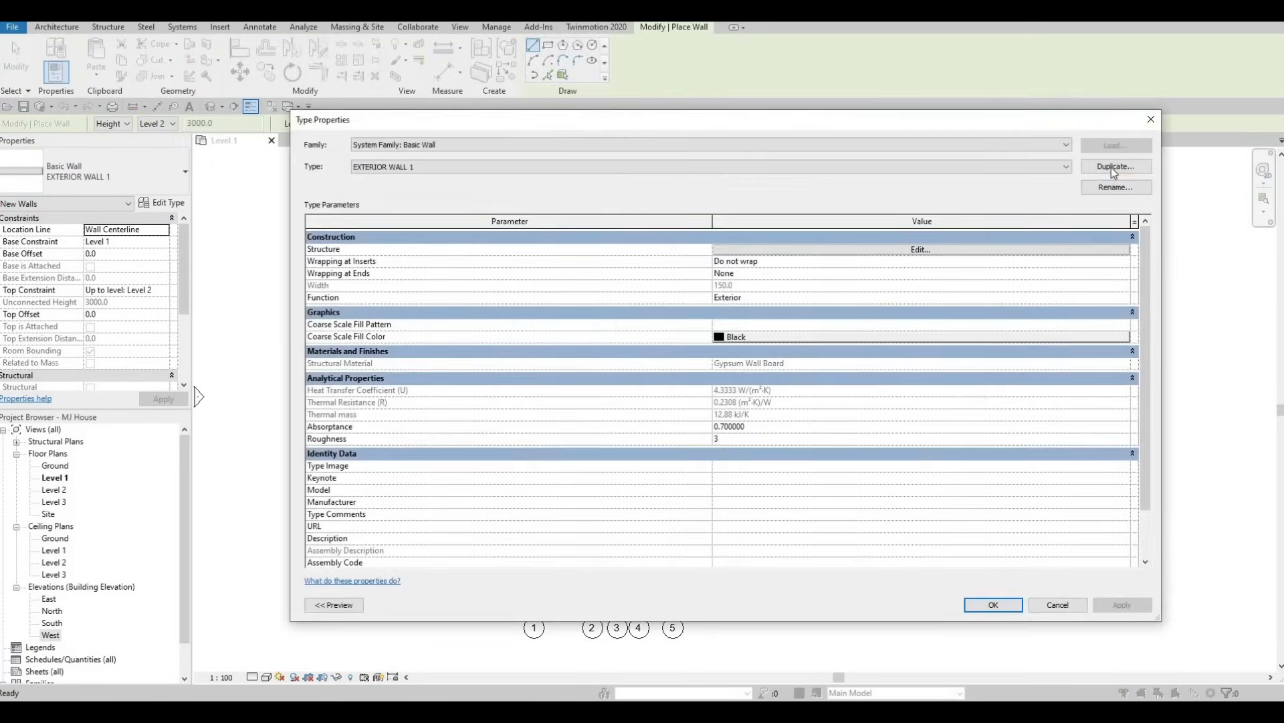
{"action": "left_click", "coordinate": [1111, 167]}
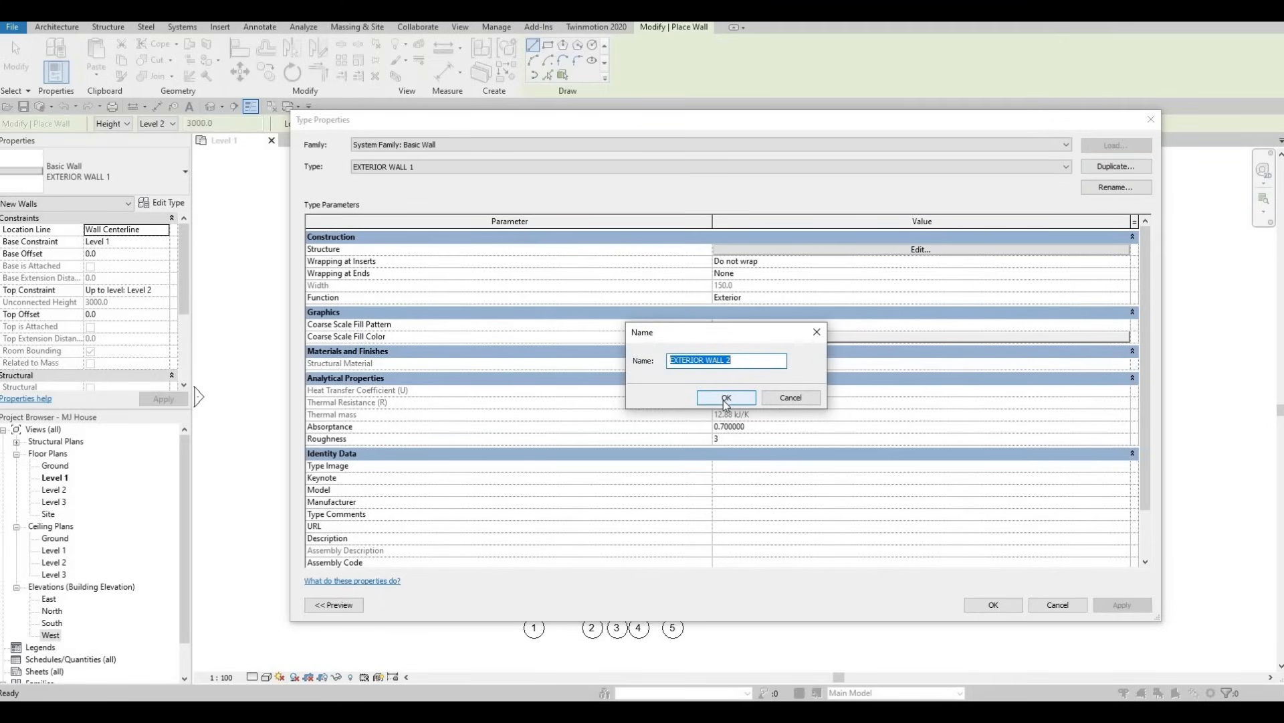
{"action": "left_click", "coordinate": [726, 398]}
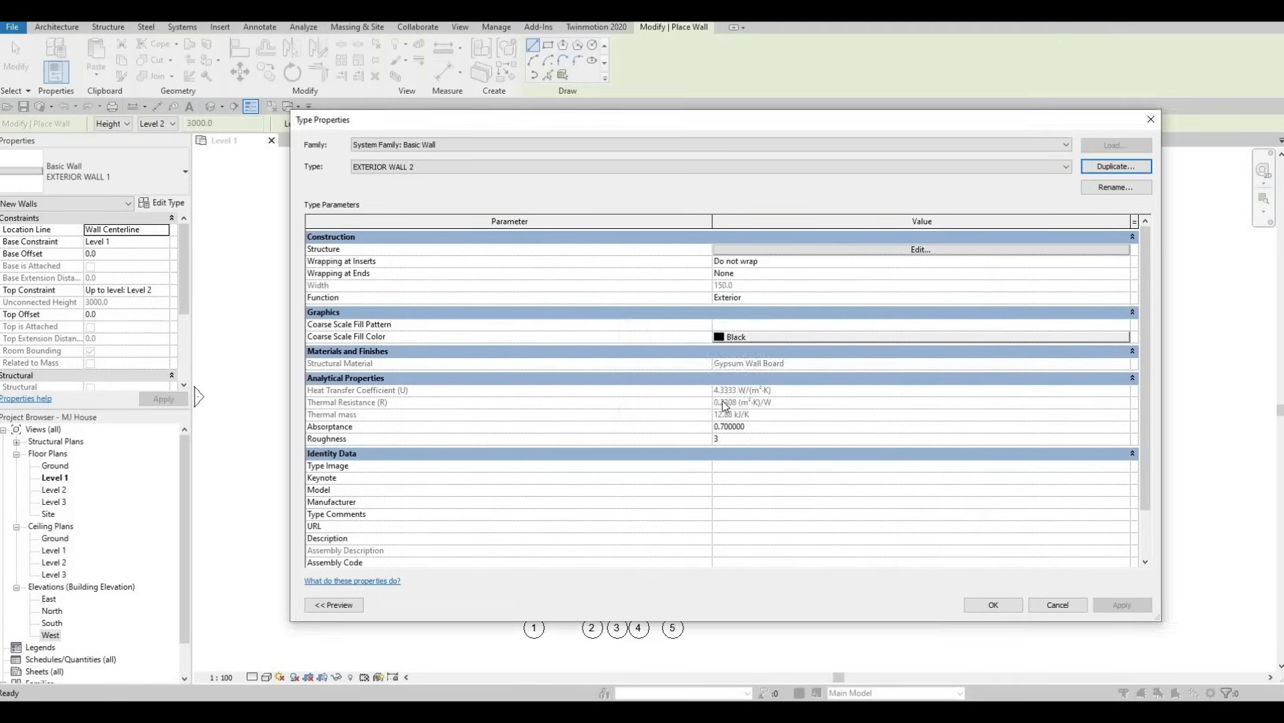
Set the structure layer material of EXTERIOR WALL 2 to Concrete, Aerated from the AEC Materials concrete library and accept the type changes.
{"action": "left_click", "coordinate": [886, 250]}
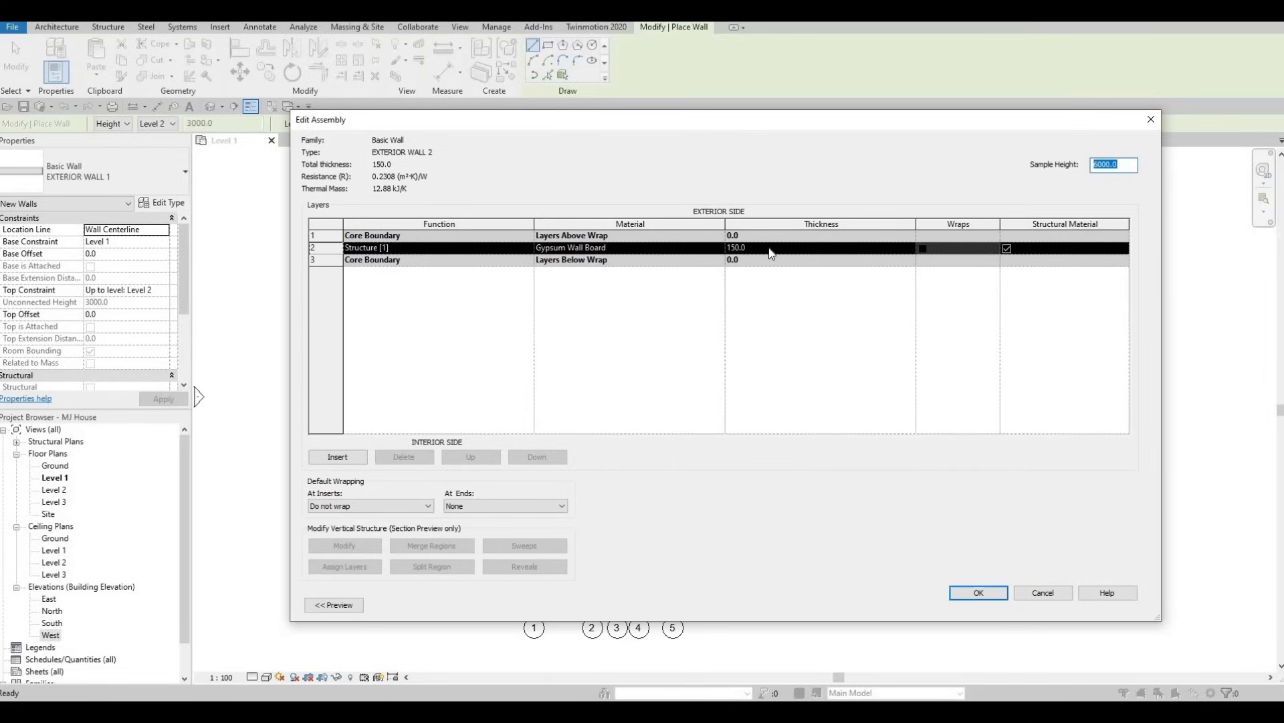
{"action": "left_click", "coordinate": [649, 247]}
{"action": "left_click", "coordinate": [717, 247]}
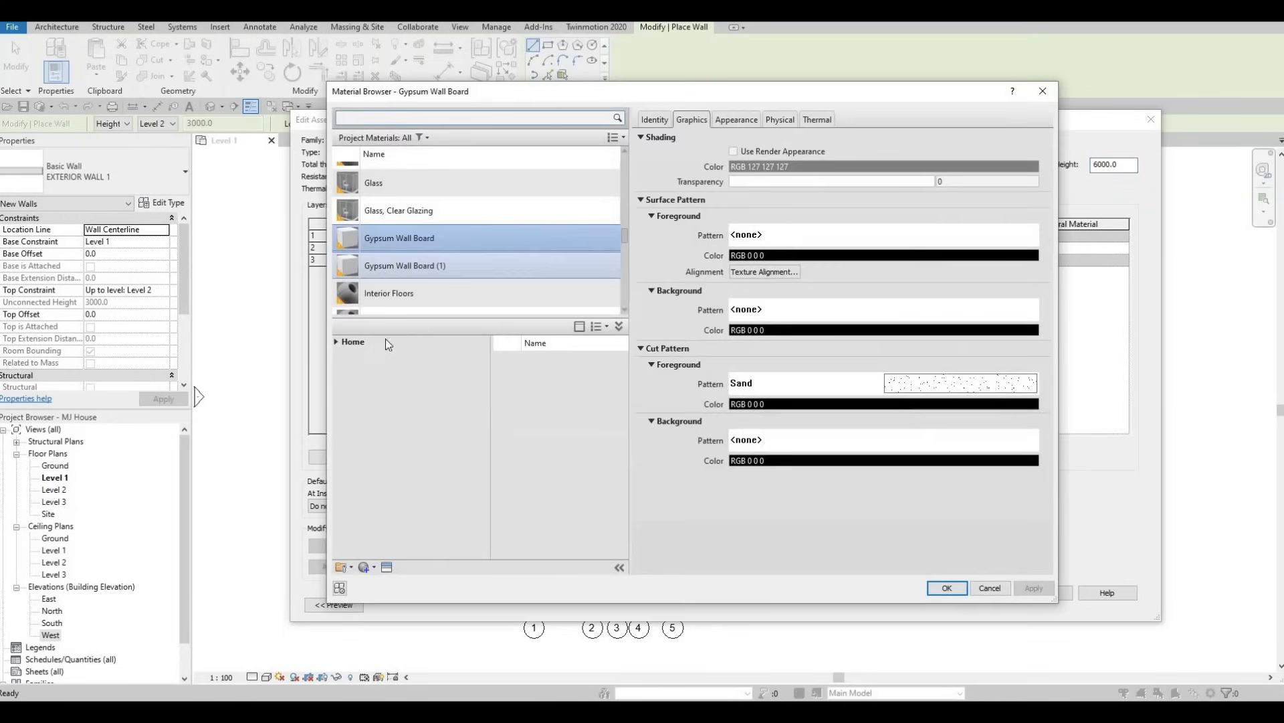
{"action": "left_click", "coordinate": [336, 342]}
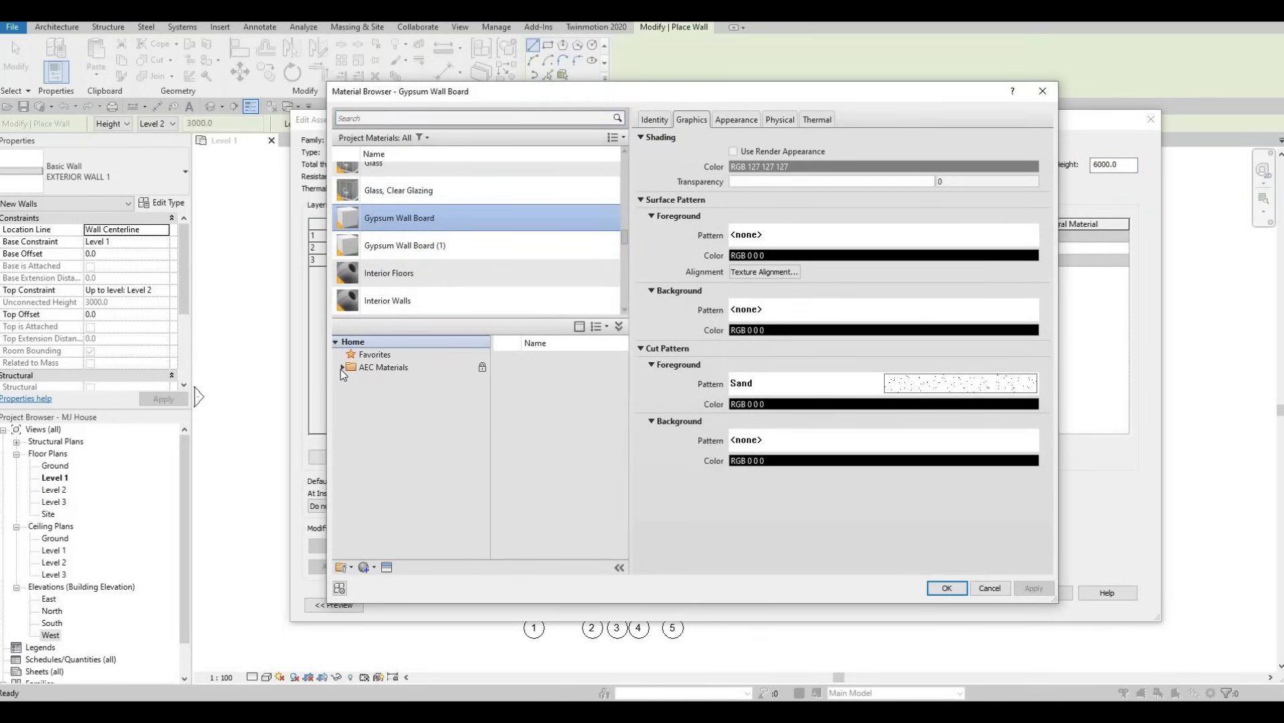
{"action": "left_click", "coordinate": [340, 368]}
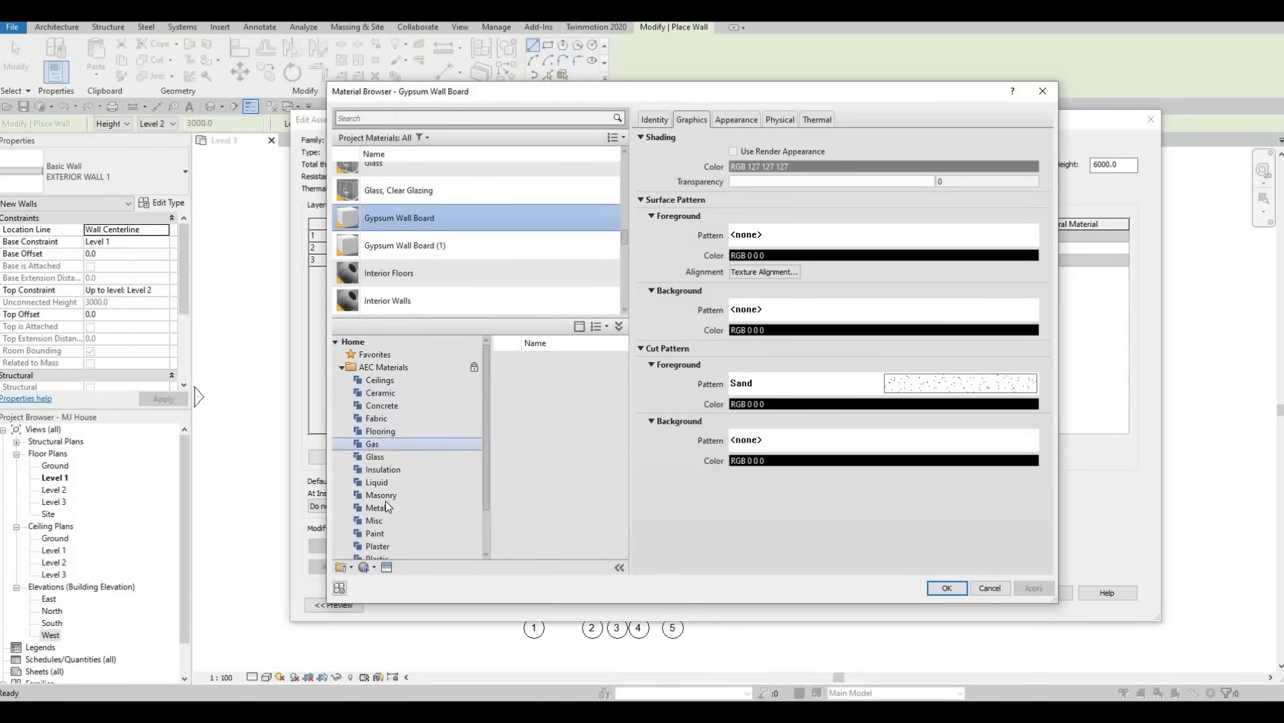
{"action": "scroll", "coordinate": [385, 502], "scroll_direction": "down", "scroll_amount": 1}
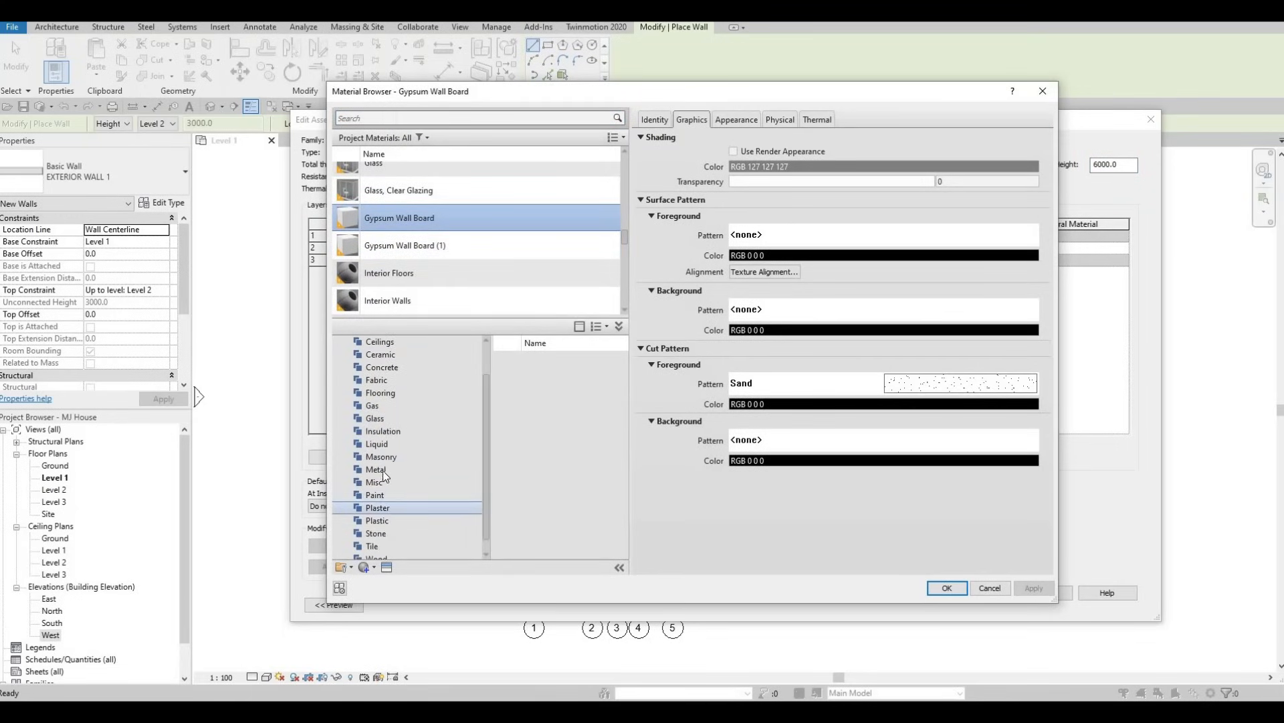
{"action": "left_click", "coordinate": [393, 367]}
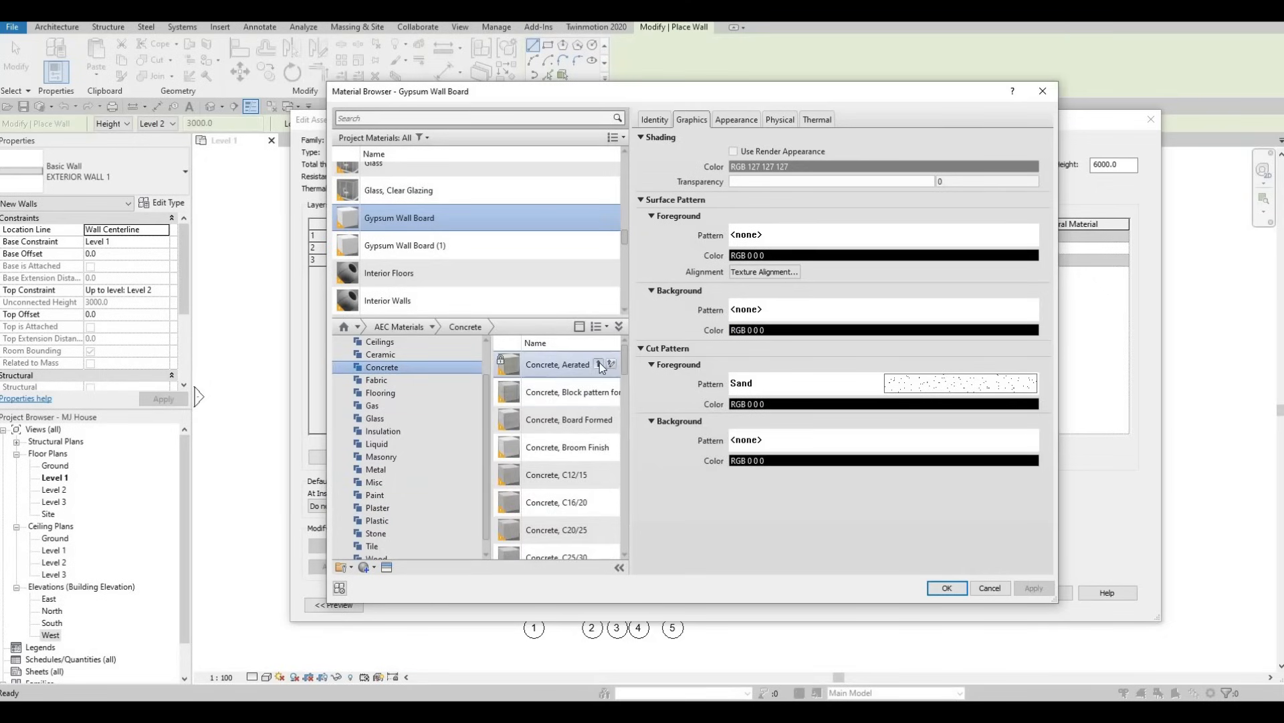
{"action": "left_click", "coordinate": [598, 364]}
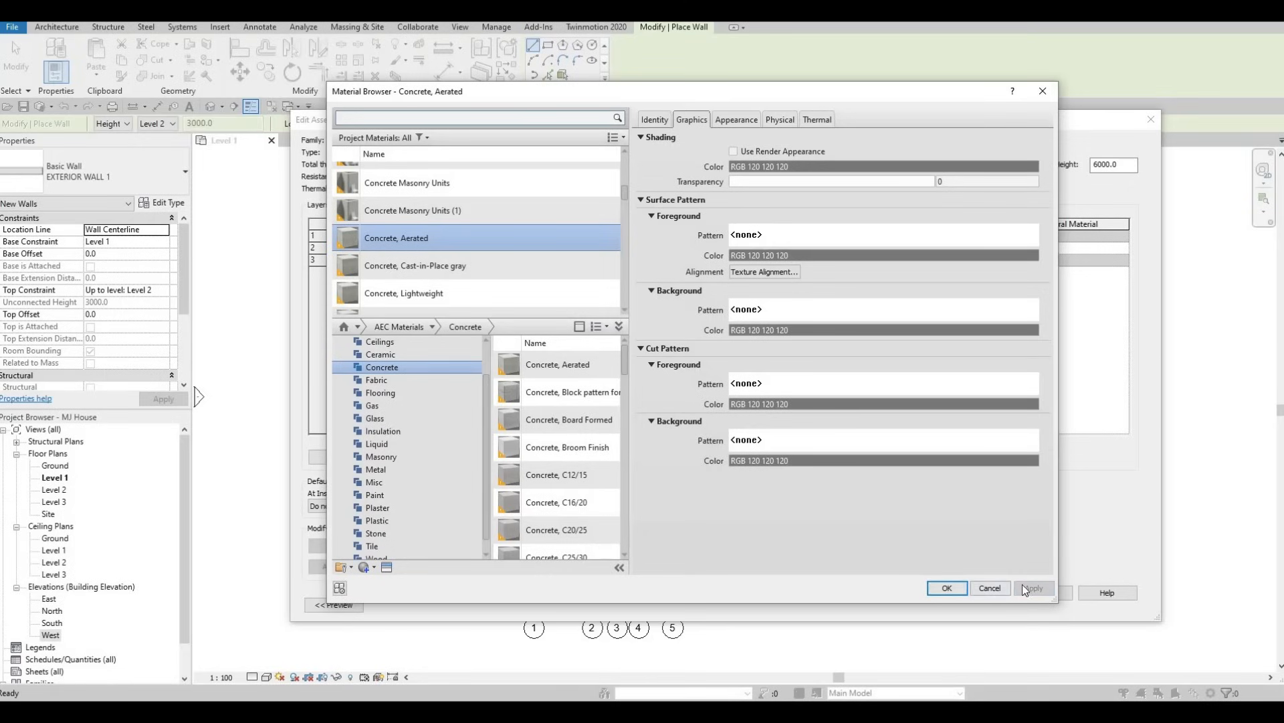
{"action": "left_click", "coordinate": [955, 589]}
{"action": "left_click", "coordinate": [980, 592]}
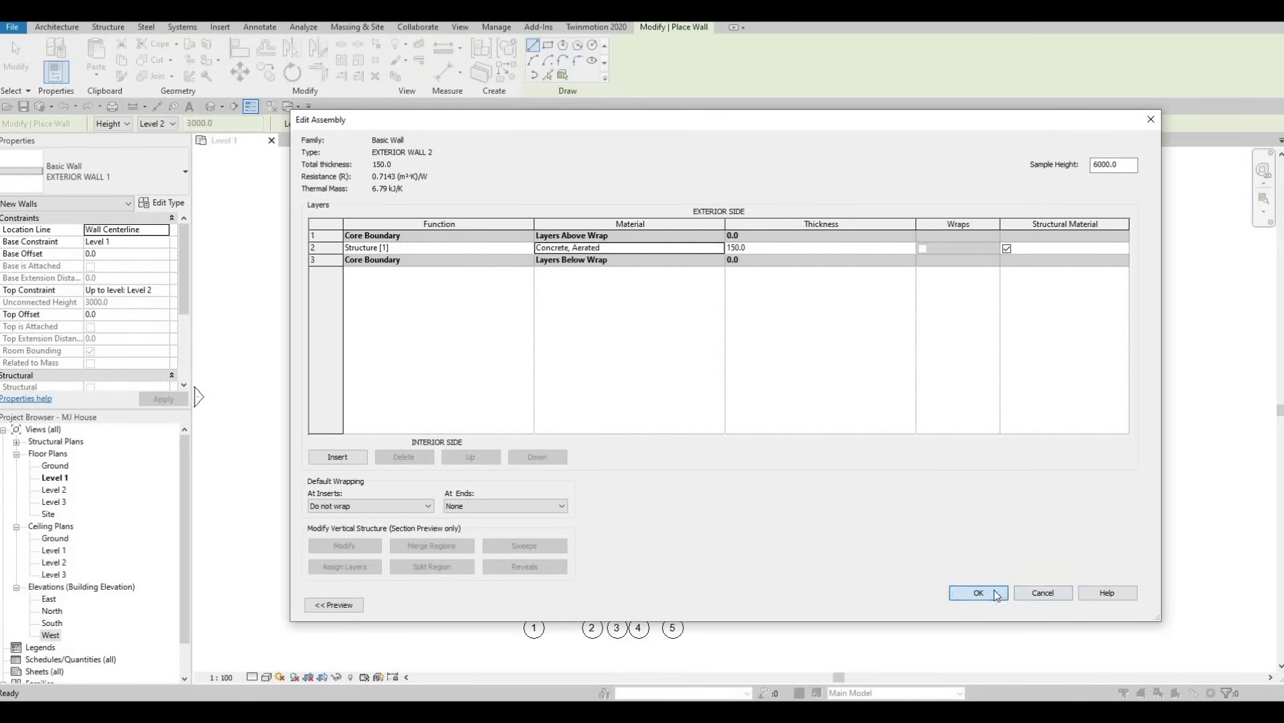
{"action": "left_click", "coordinate": [986, 605]}
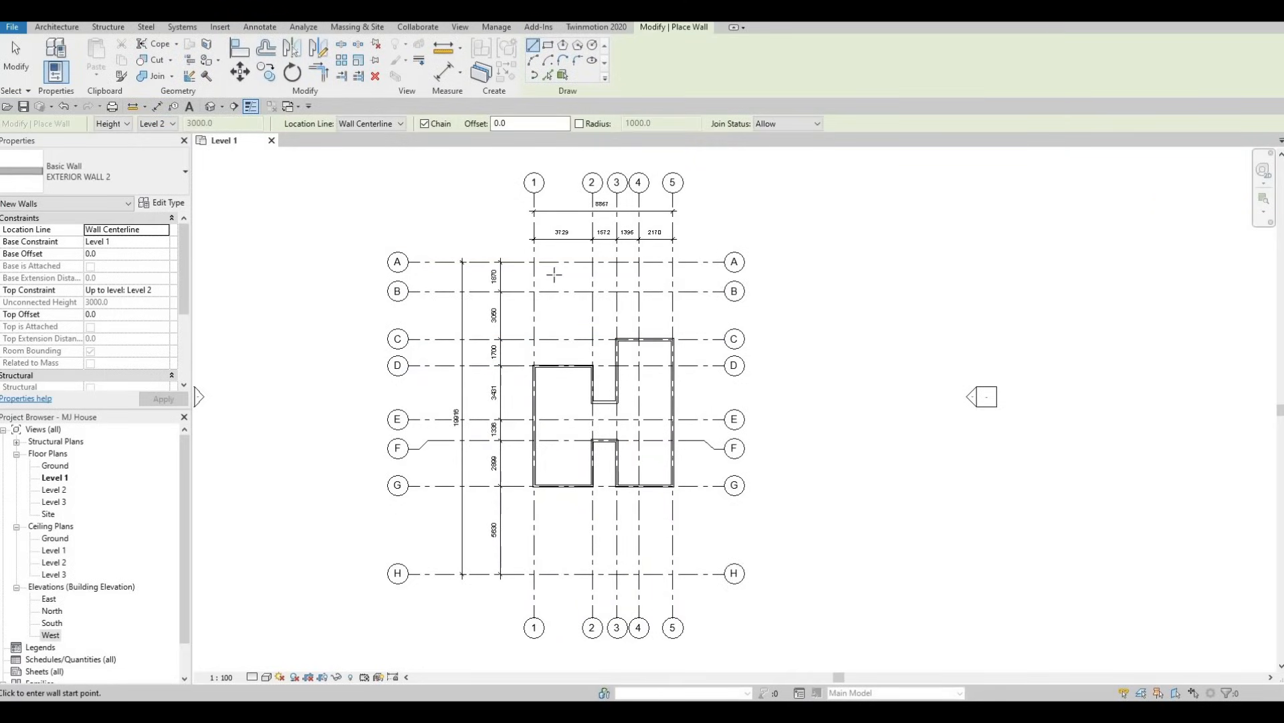
Set the top offset of the new EXTERIOR WALL 2 walls to -1000.
{"action": "scroll", "coordinate": [547, 329], "scroll_direction": "up", "scroll_amount": 2}
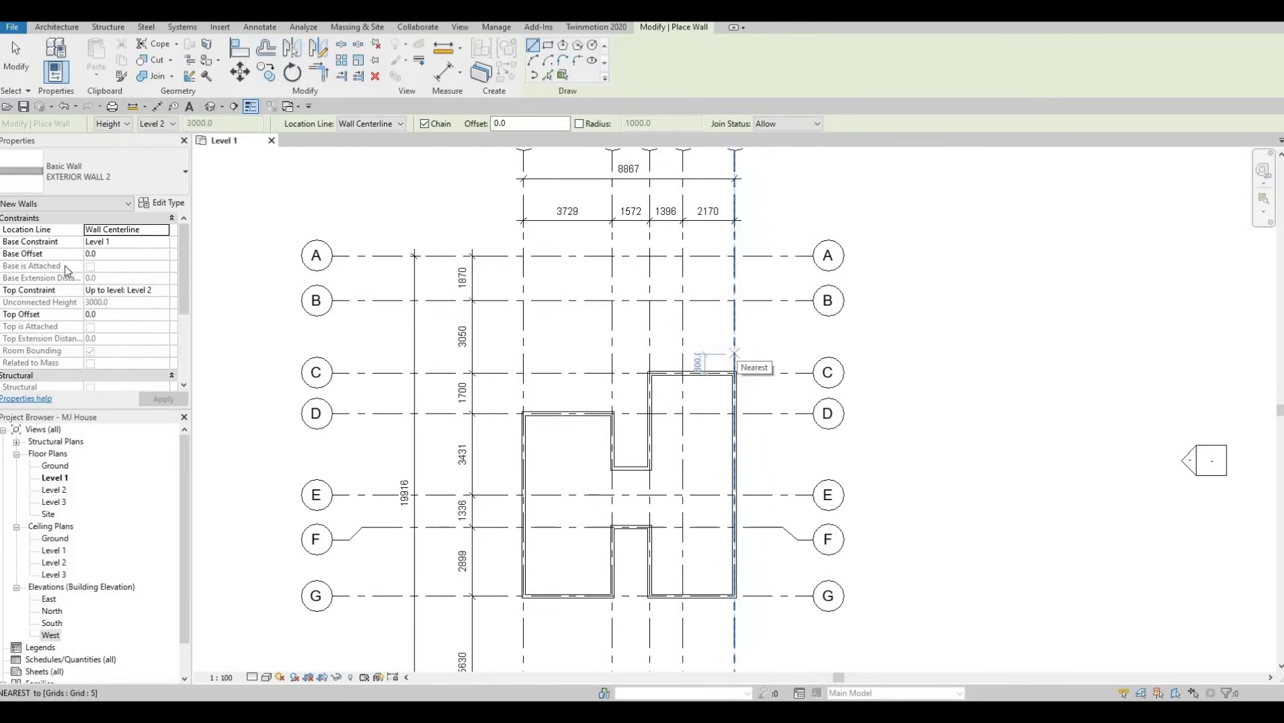
{"action": "left_click", "coordinate": [106, 315]}
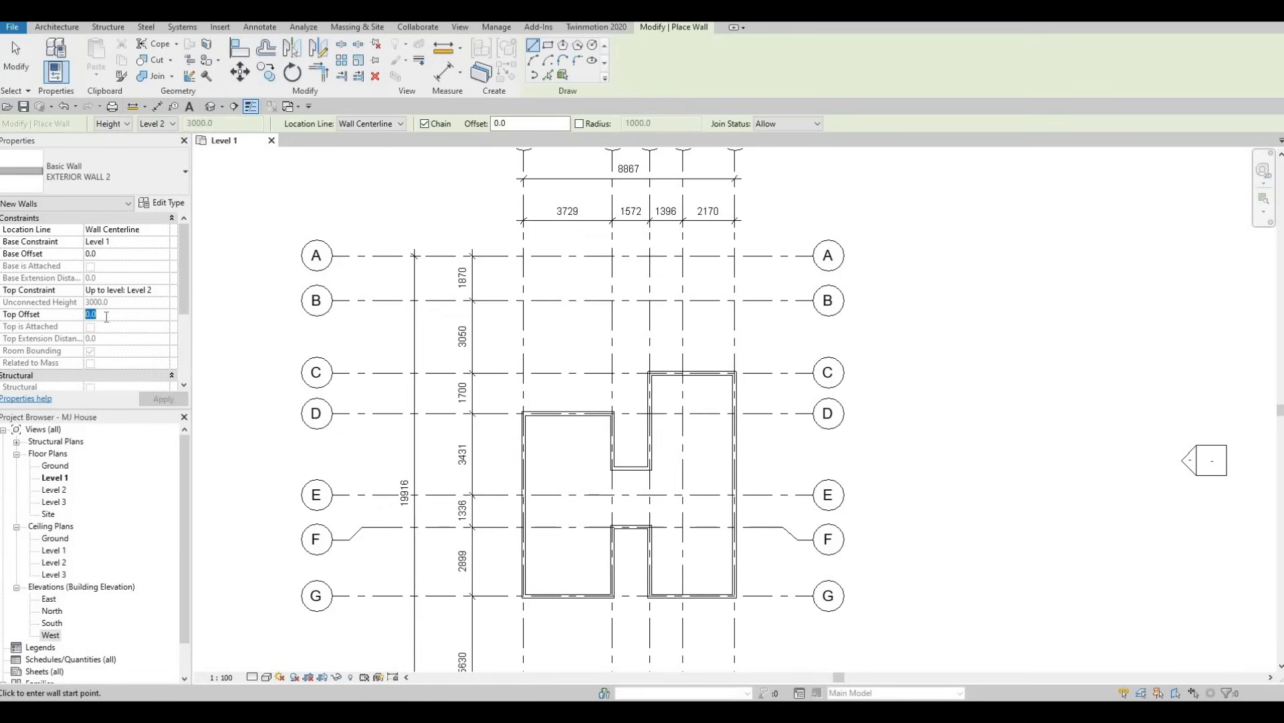
{"action": "type", "text": "-"}
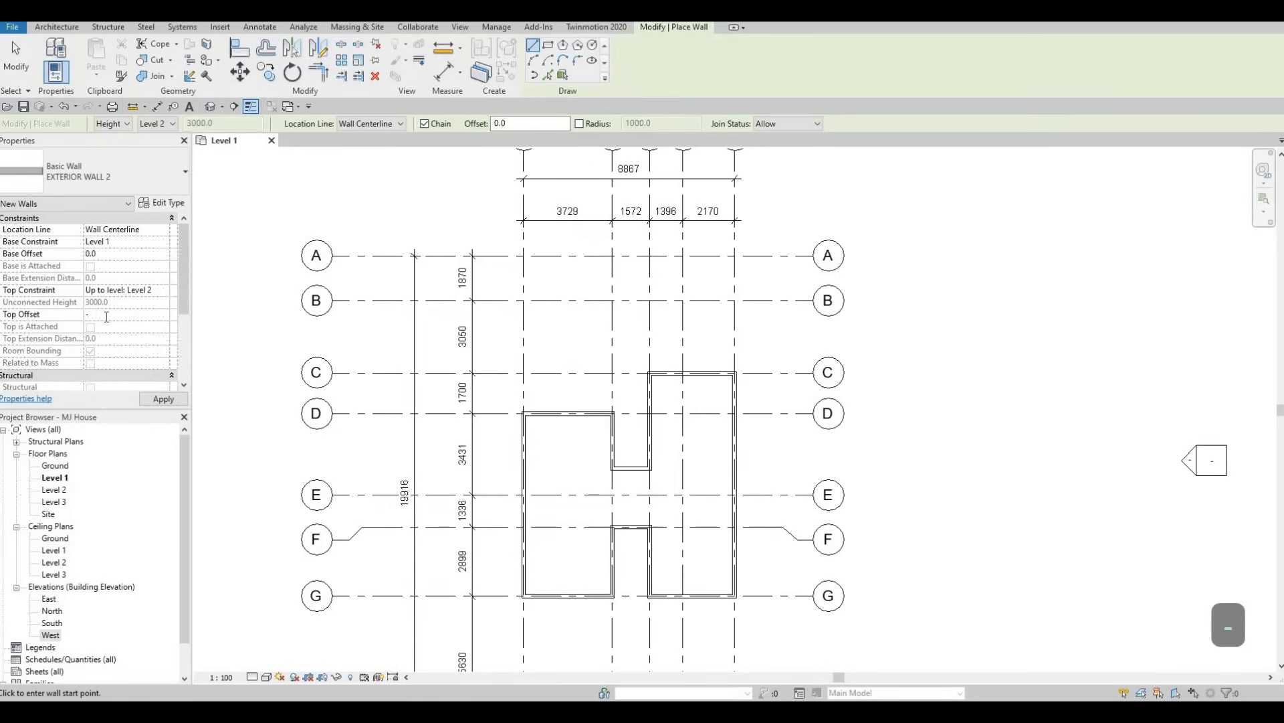
{"action": "type", "text": "1000"}
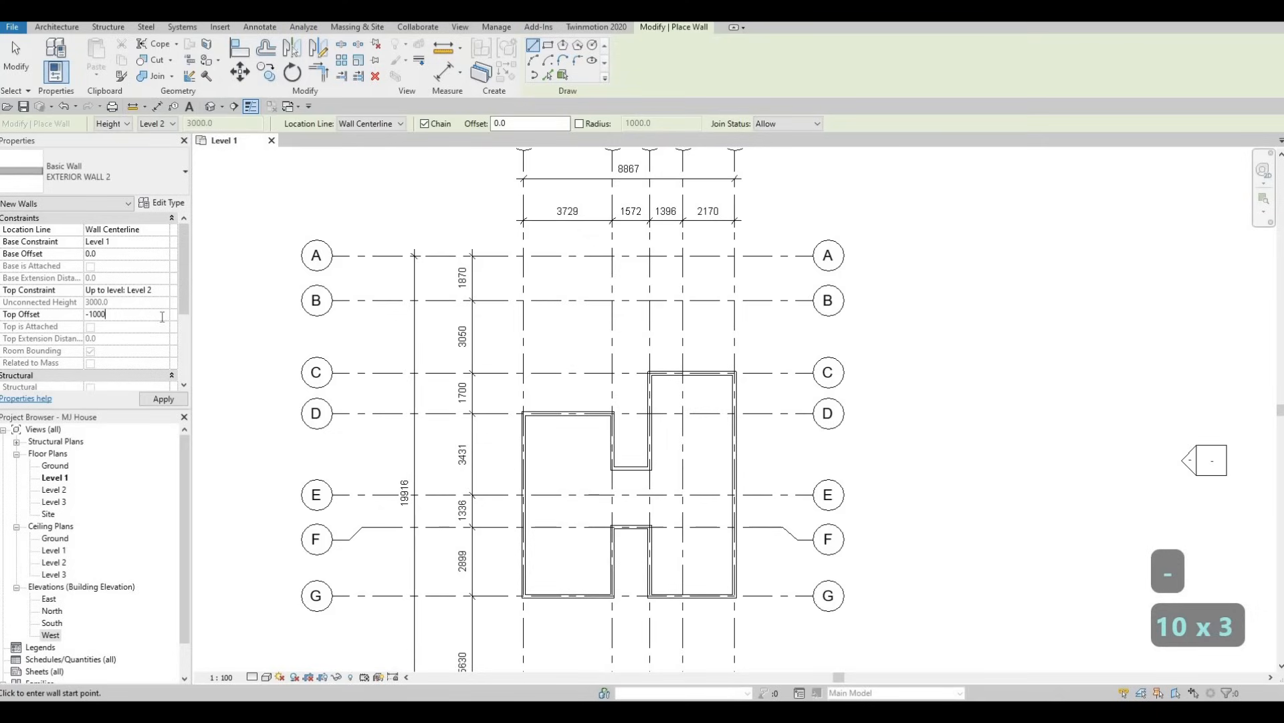
{"action": "left_click", "coordinate": [160, 401]}
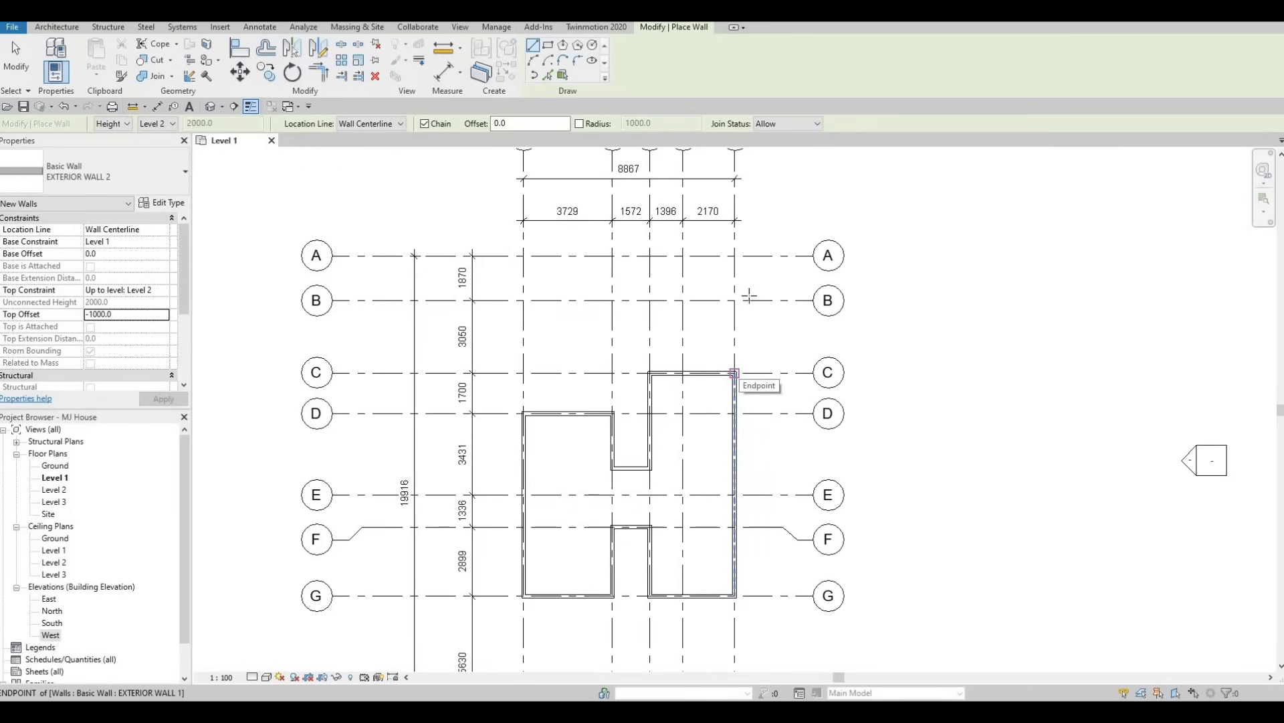
Draw an EXTERIOR WALL 2 chain from grid C up grid 5 to grid A, along grid A to grid 1, and down grid 1 to grid D.
{"action": "left_click", "coordinate": [735, 372]}
{"action": "left_click", "coordinate": [735, 256]}
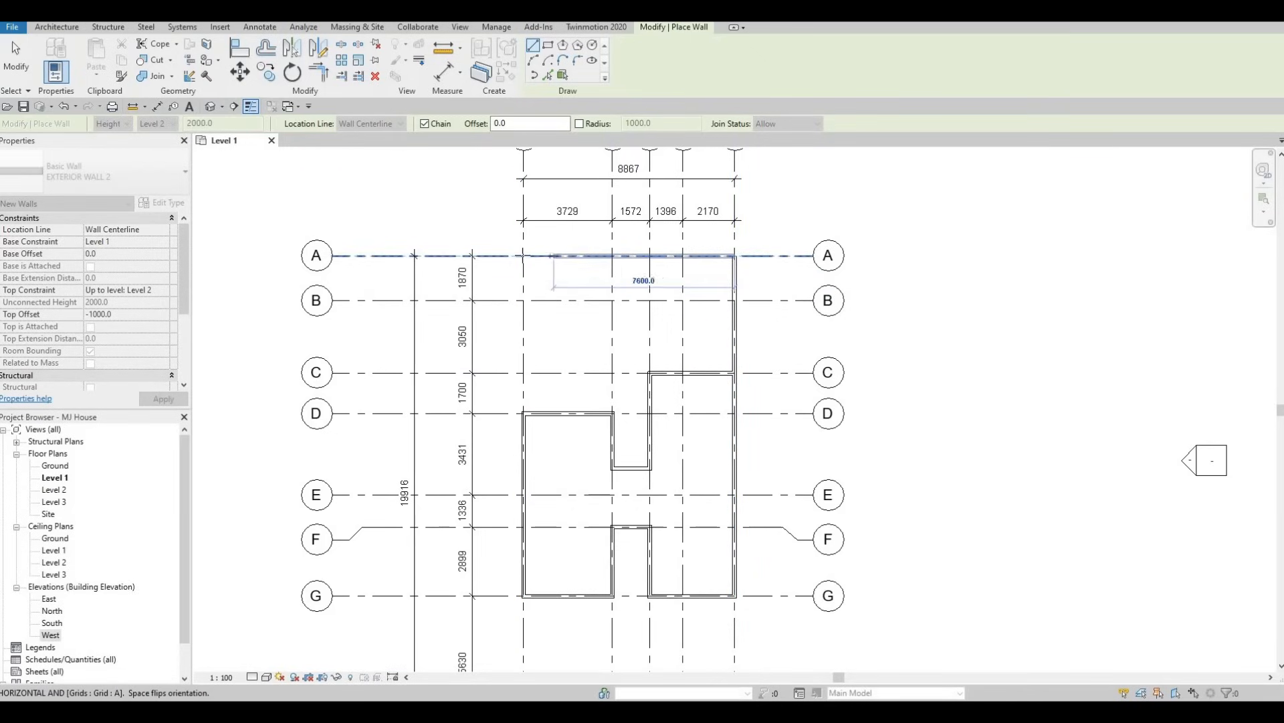
{"action": "left_click", "coordinate": [523, 255]}
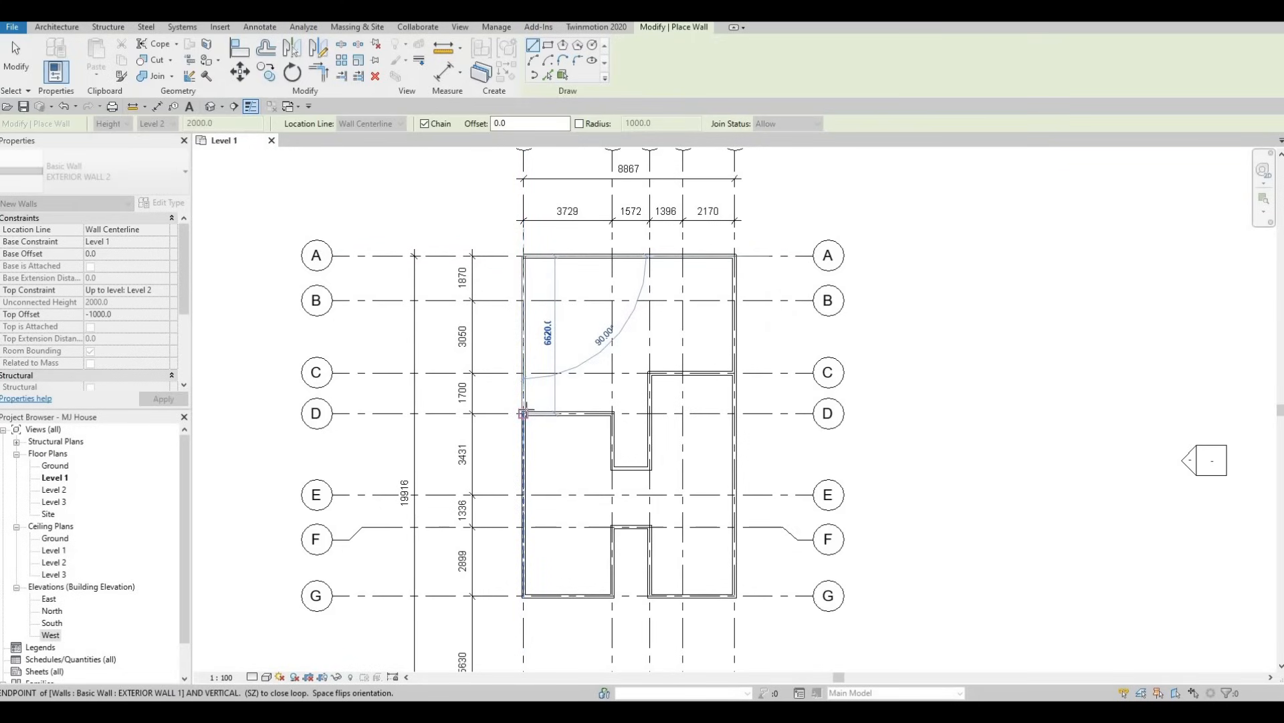
{"action": "left_click", "coordinate": [523, 413]}
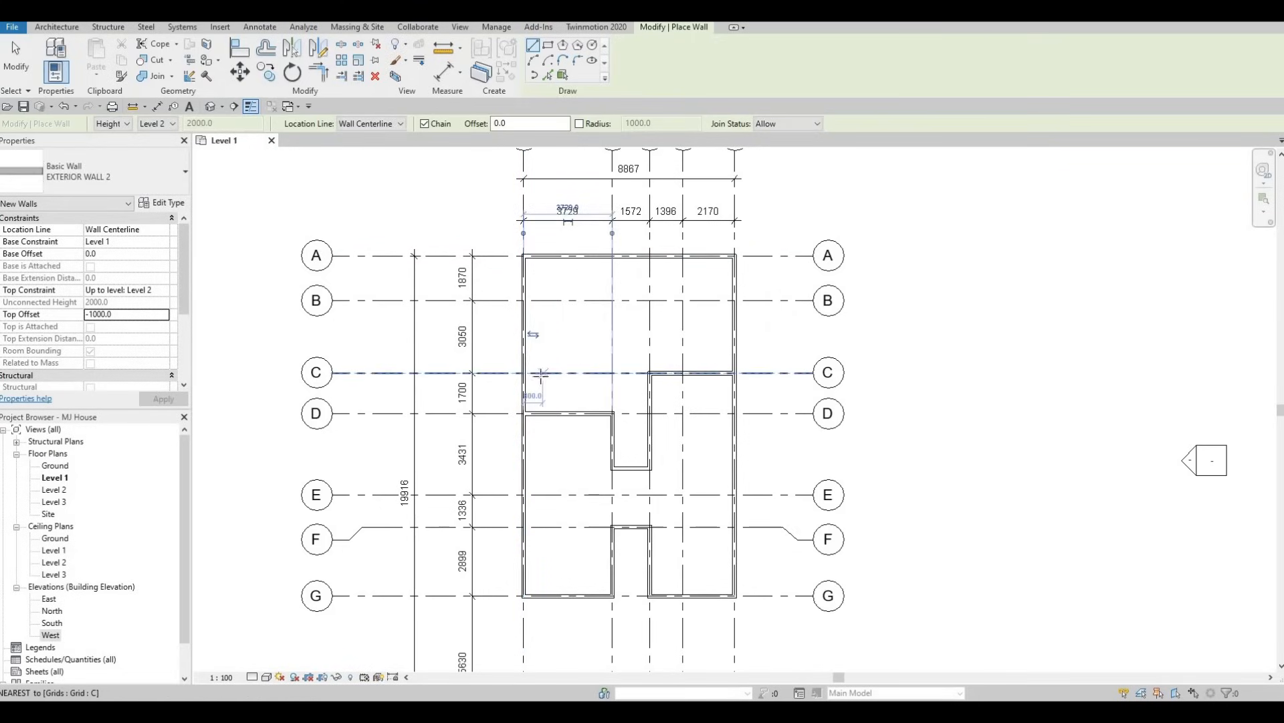
{"action": "key", "text": "Escape"}
Draw an EXTERIOR WALL 2 chain from grid G down grid 1 to grid H, along grid H to grid 5, and up grid 5 to grid G.
{"action": "scroll", "coordinate": [702, 322], "scroll_direction": "down", "scroll_amount": 4}
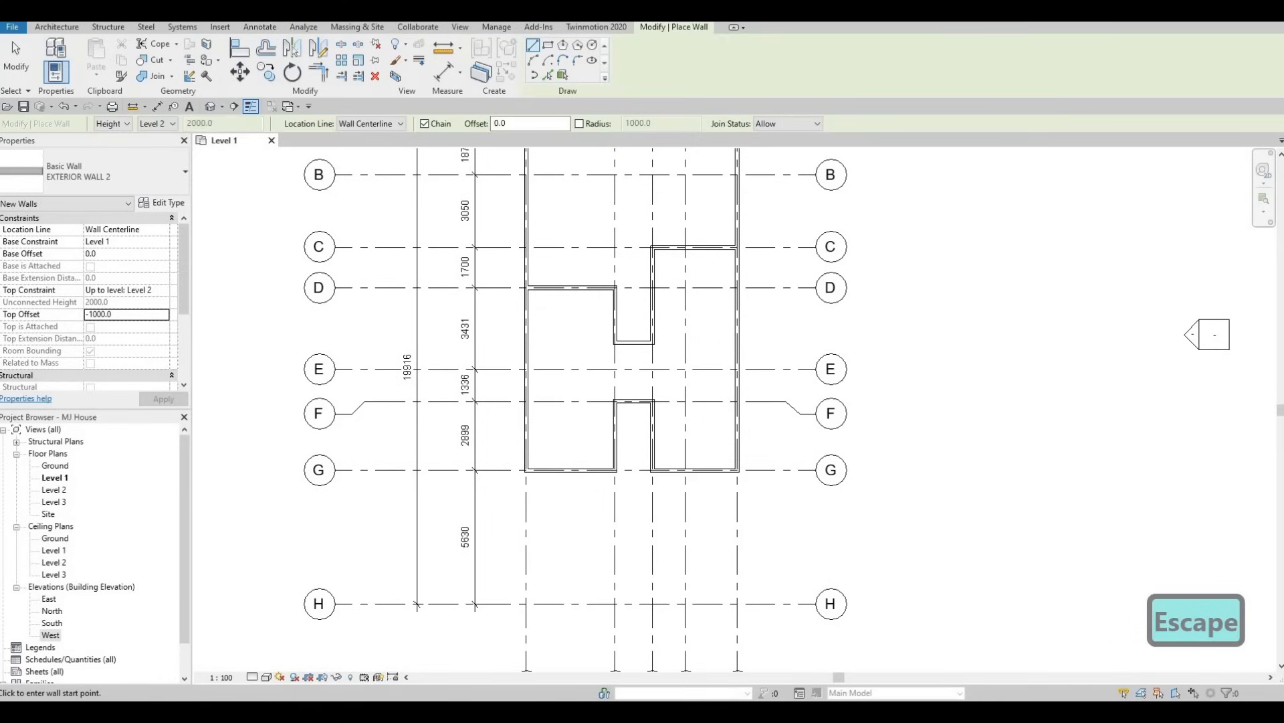
{"action": "left_click", "coordinate": [526, 472]}
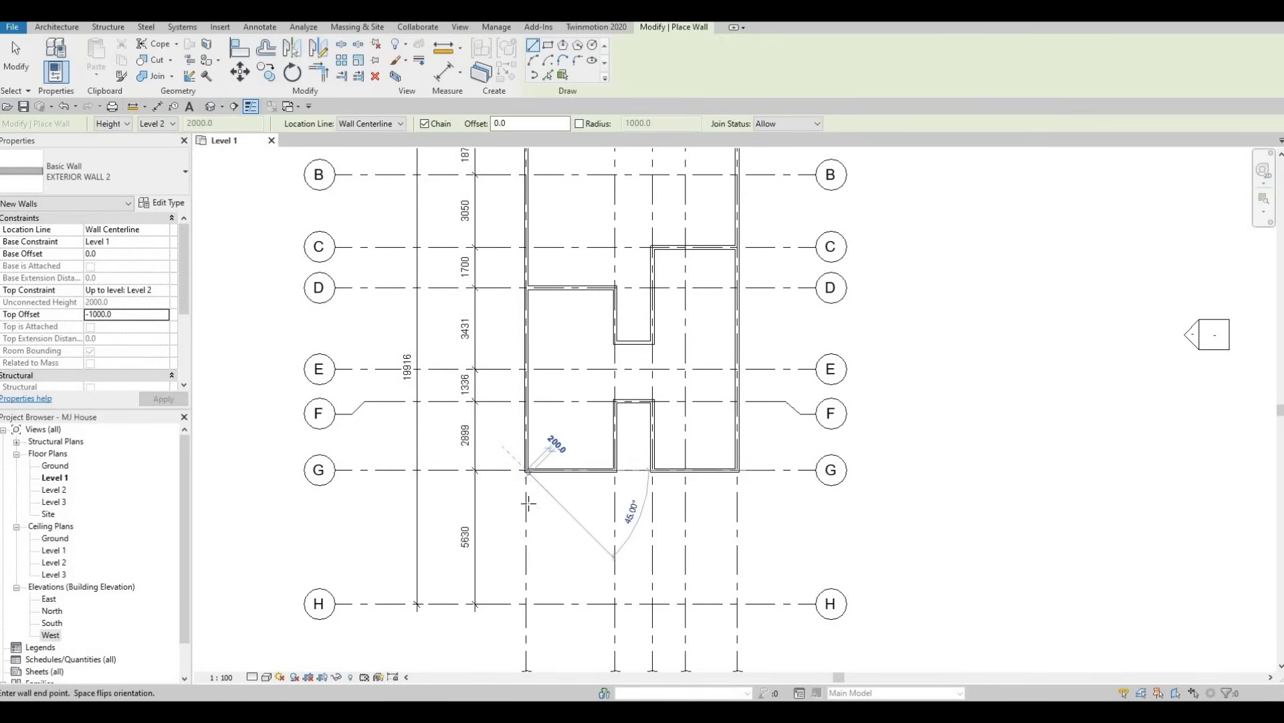
{"action": "left_click", "coordinate": [523, 603]}
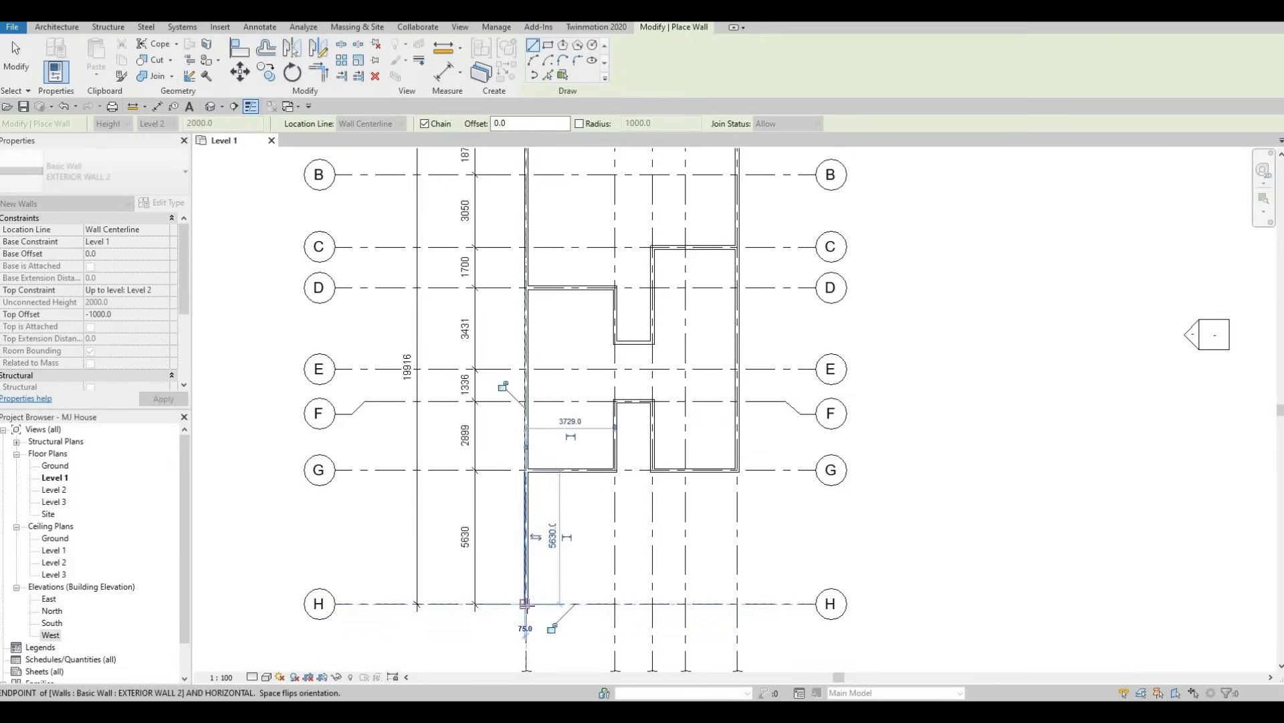
{"action": "left_click", "coordinate": [736, 604]}
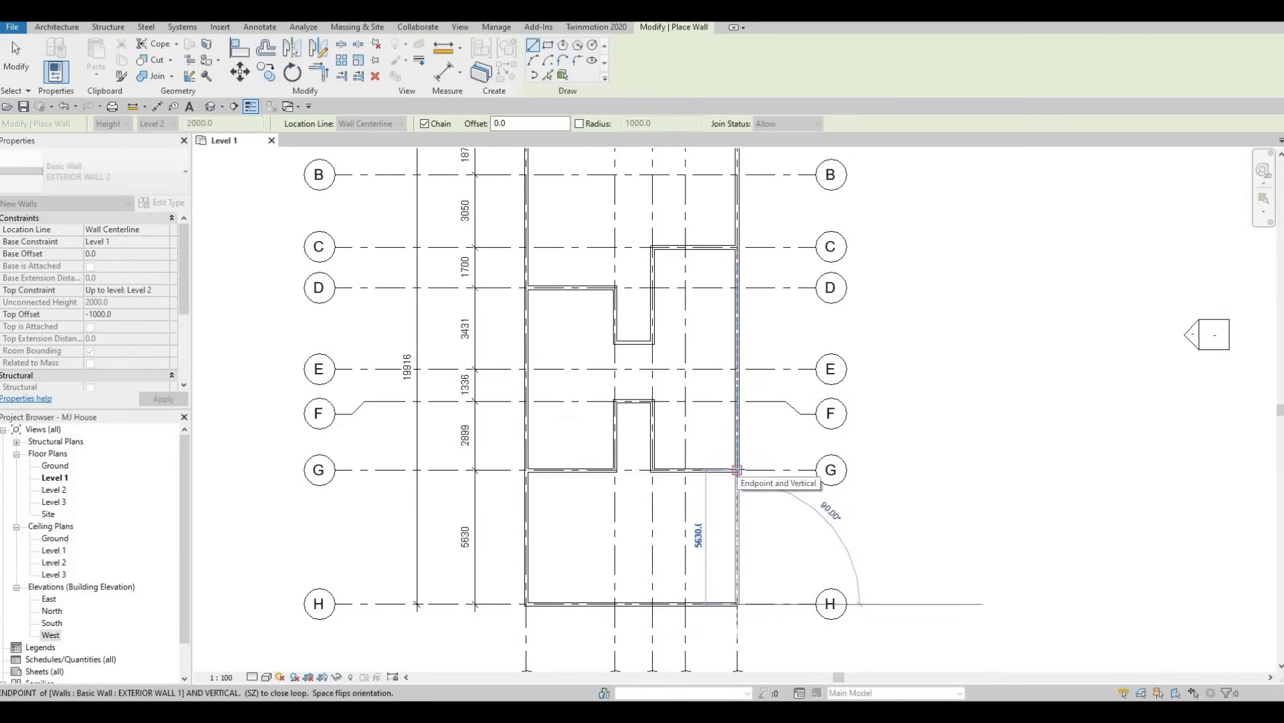
{"action": "left_click", "coordinate": [725, 511]}
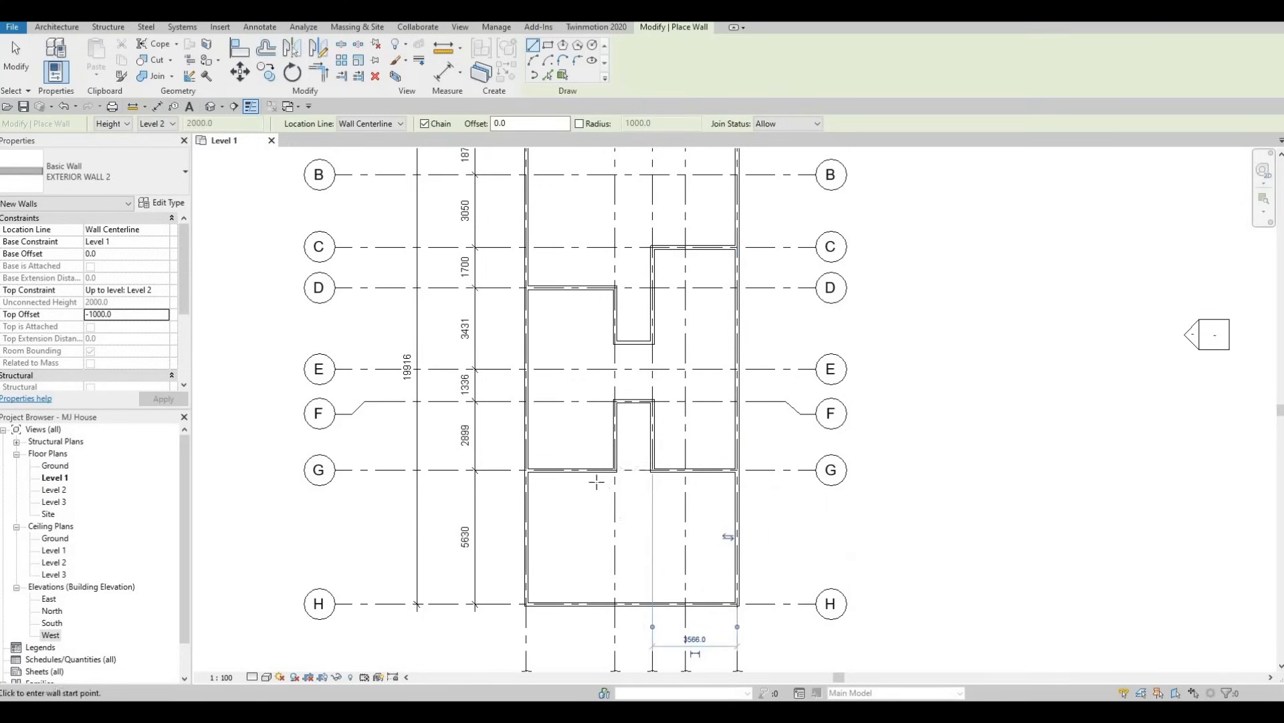
{"action": "key", "text": "Escape"}
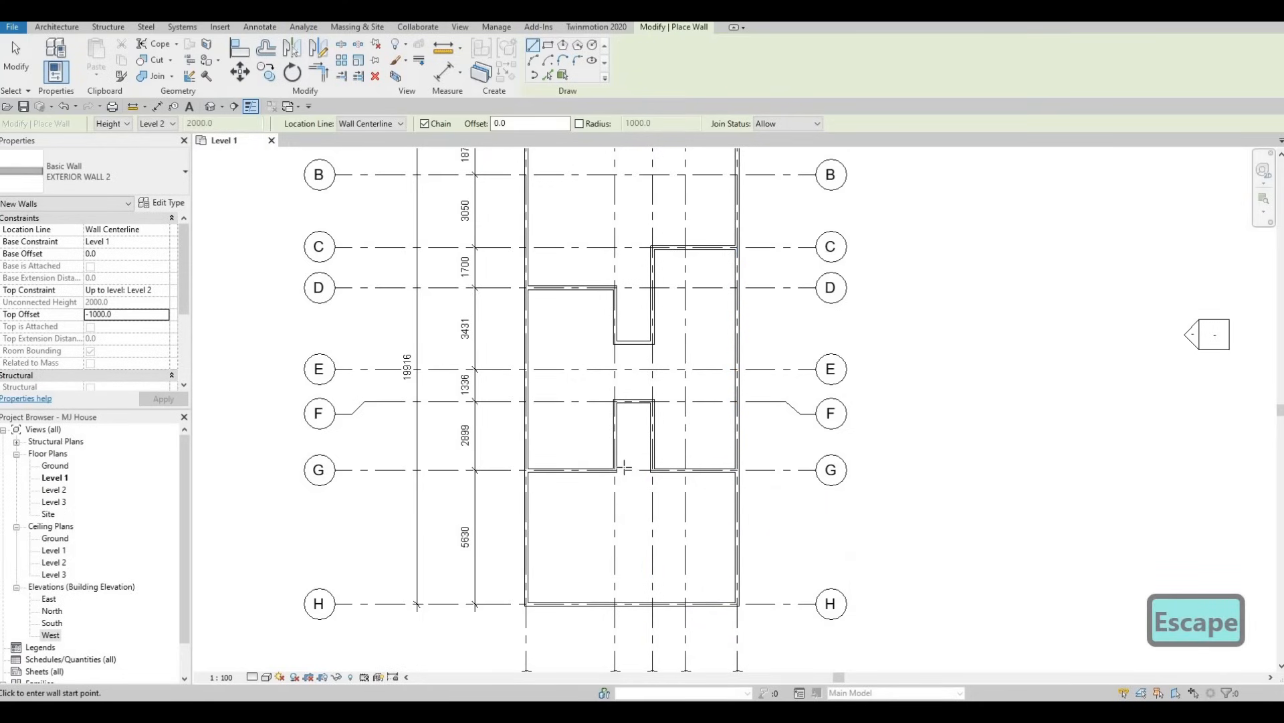
Review the full Level 1 wall layout in plan, open the default 3D view, and examine the wall heights.
{"action": "middle_click_drag", "start_coordinate": [625, 255], "coordinate": [616, 342]}
{"action": "middle_click_drag", "start_coordinate": [592, 465], "coordinate": [591, 388]}
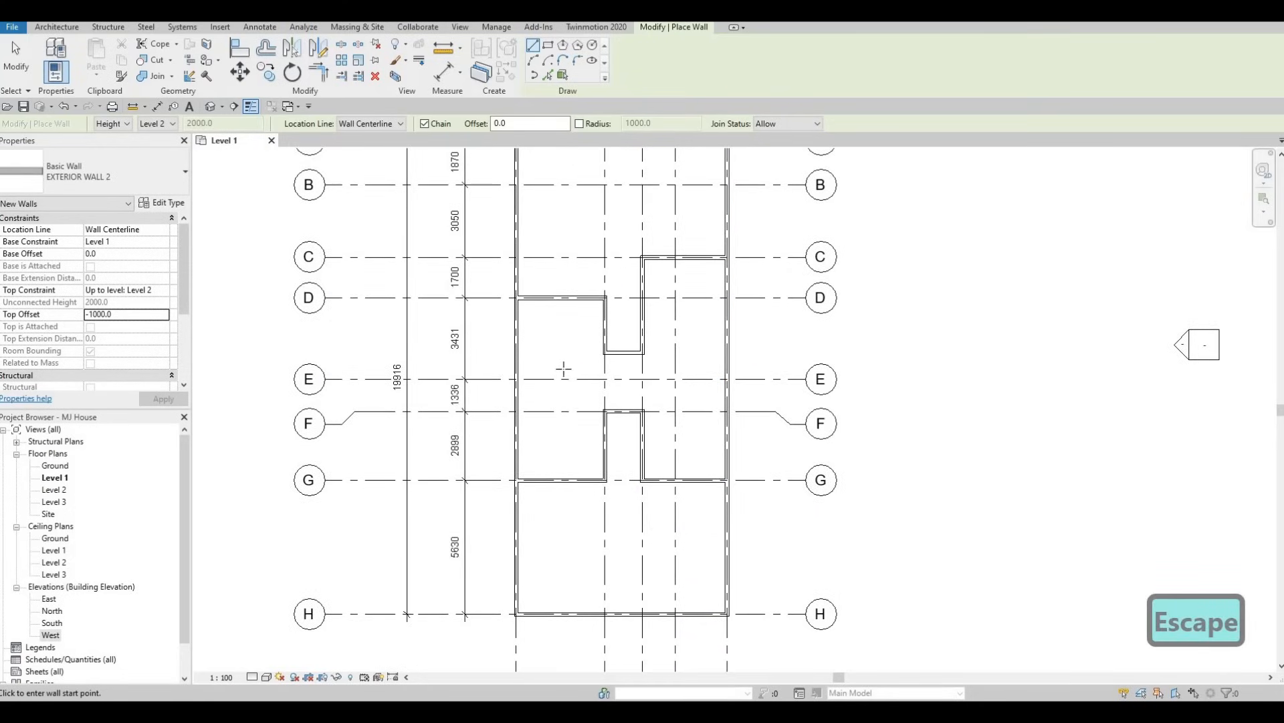
{"action": "scroll", "coordinate": [564, 369], "scroll_direction": "down", "scroll_amount": 2}
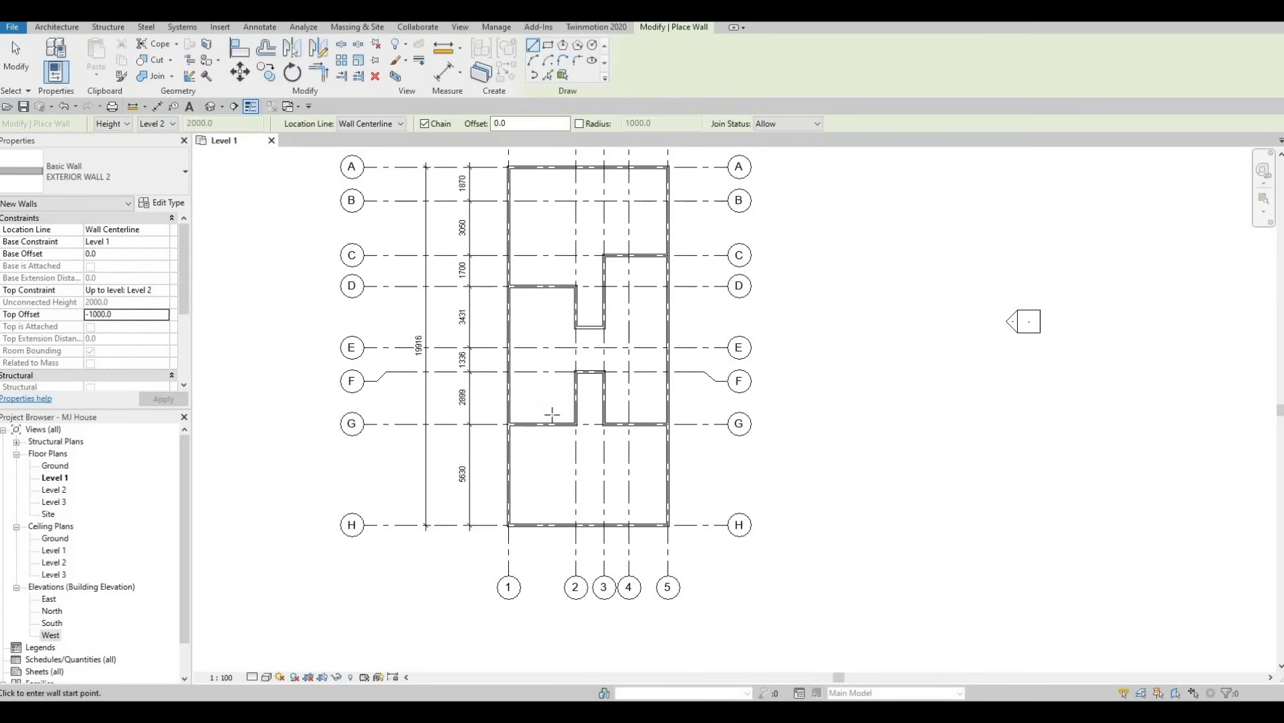
{"action": "middle_click_drag", "start_coordinate": [553, 427], "coordinate": [555, 469]}
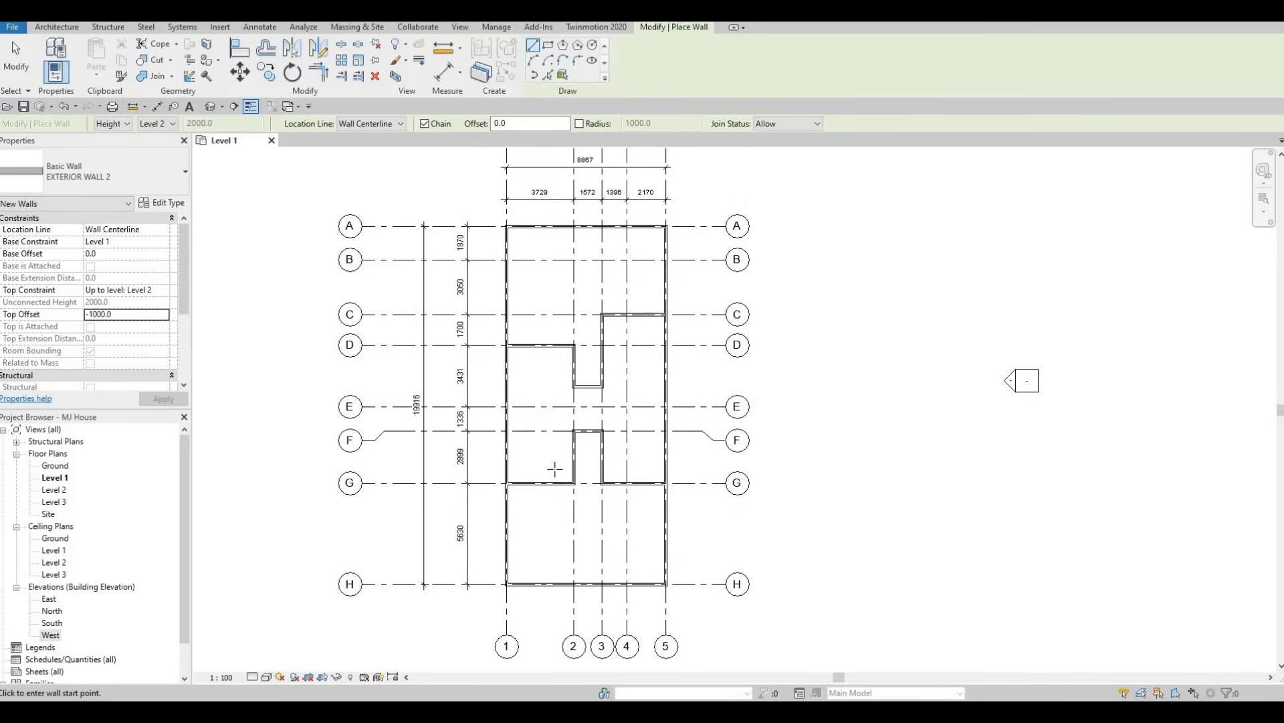
{"action": "key", "text": "F1"}
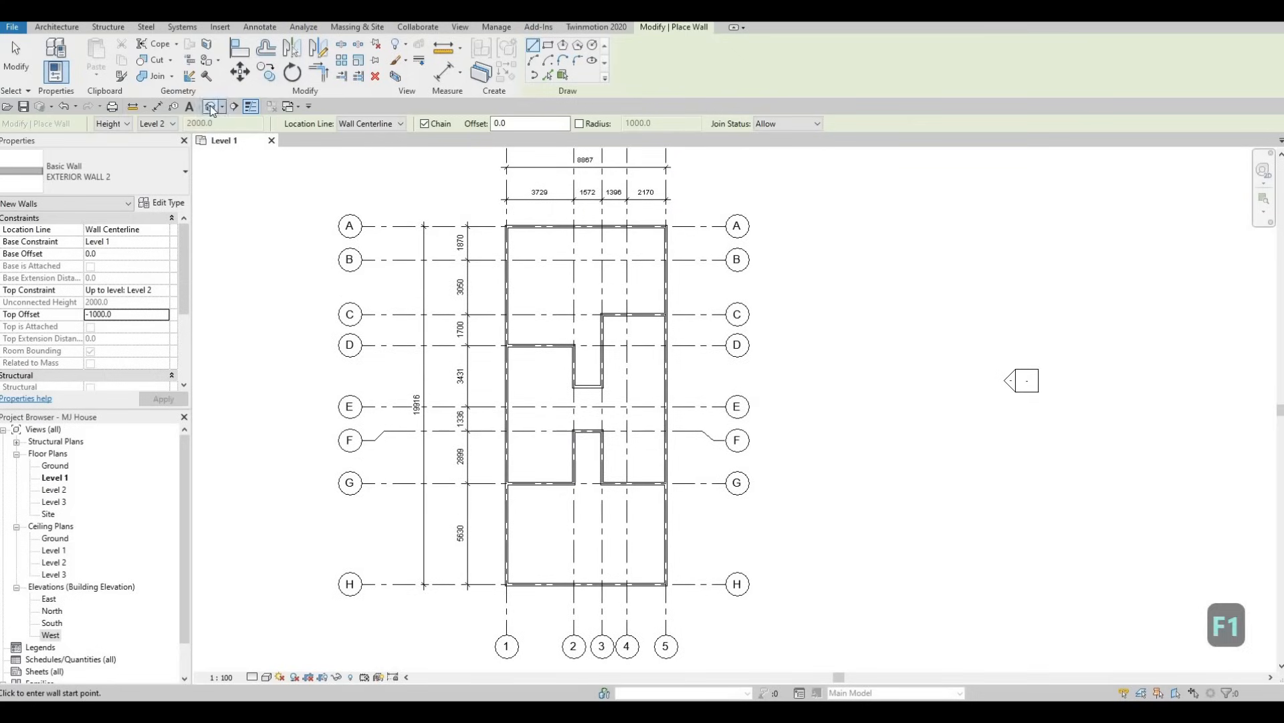
{"action": "left_click", "coordinate": [211, 107]}
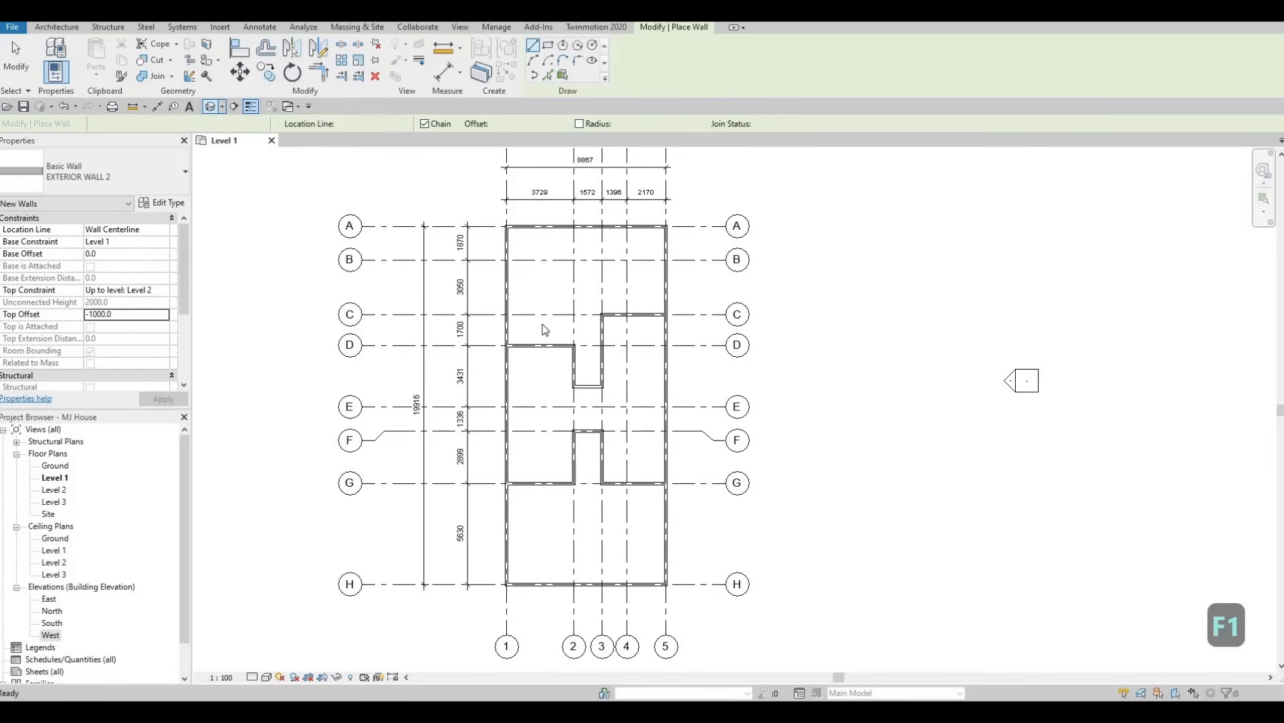
{"action": "middle_click_drag", "start_coordinate": [779, 427], "coordinate": [554, 465], "text": "shift"}
{"action": "scroll", "coordinate": [554, 465], "scroll_direction": "up", "scroll_amount": 3}
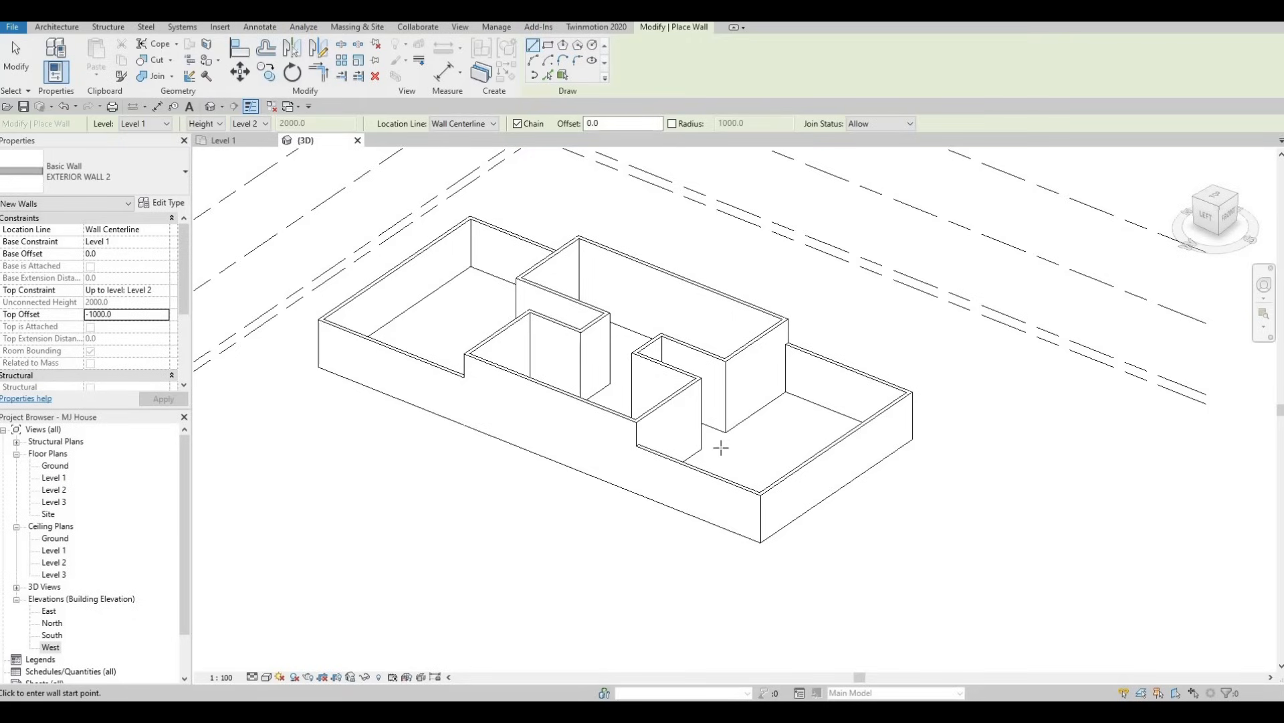
Examine the layer structure and material of the low EXTERIOR WALL 2 segment, and view the walls in 3D from other sides.
{"action": "left_click", "coordinate": [632, 451]}
{"action": "scroll", "coordinate": [682, 466], "scroll_direction": "up", "scroll_amount": 2}
{"action": "key", "text": "Escape"}
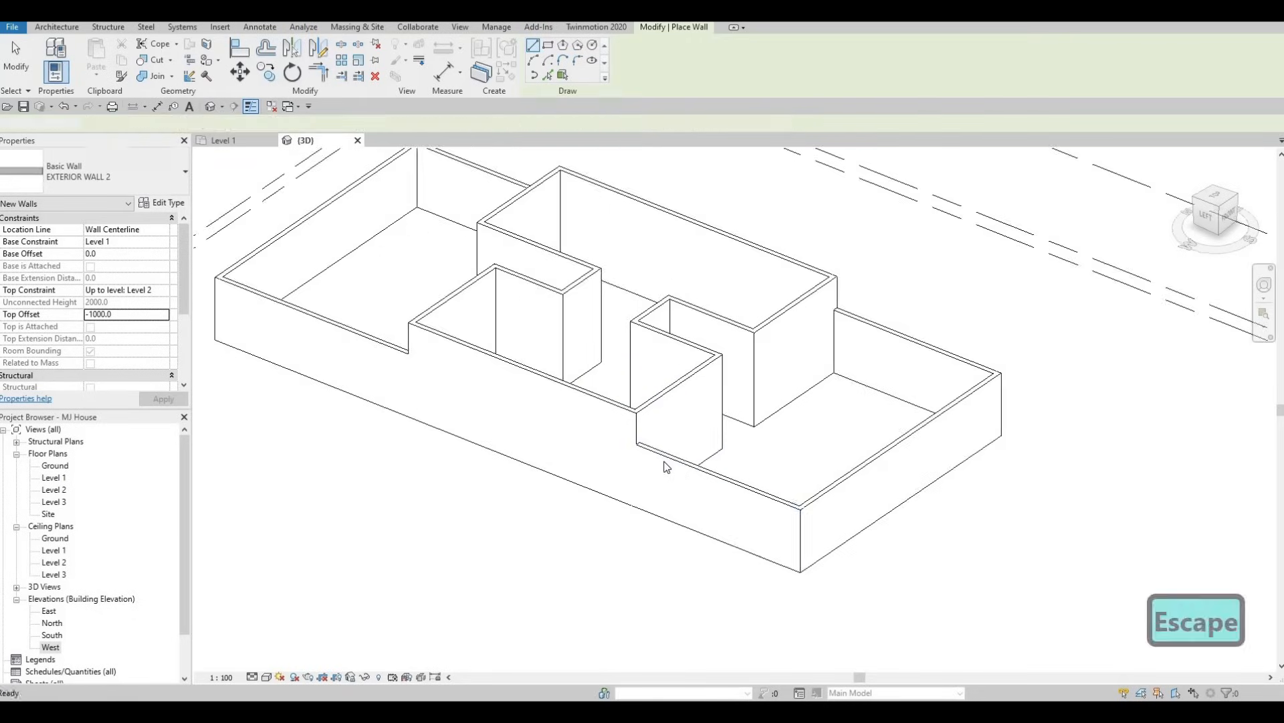
{"action": "key", "text": "Escape"}
{"action": "left_click", "coordinate": [669, 468]}
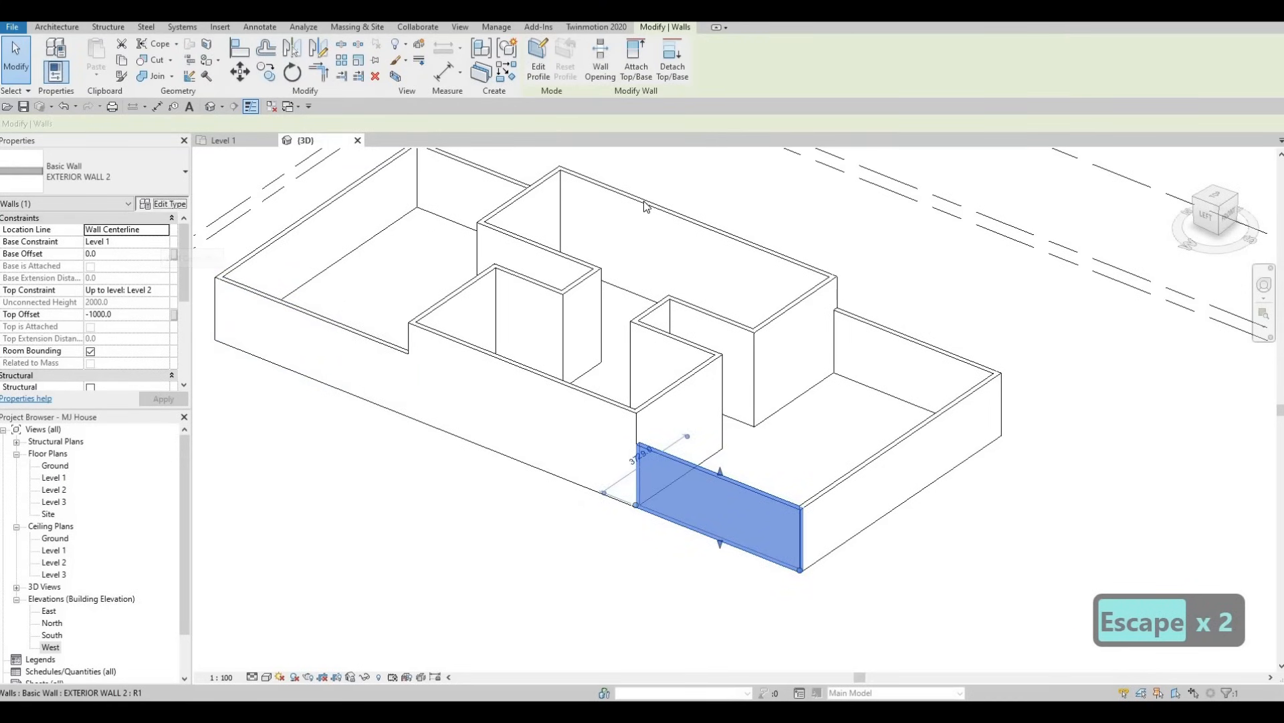
{"action": "left_click", "coordinate": [162, 203]}
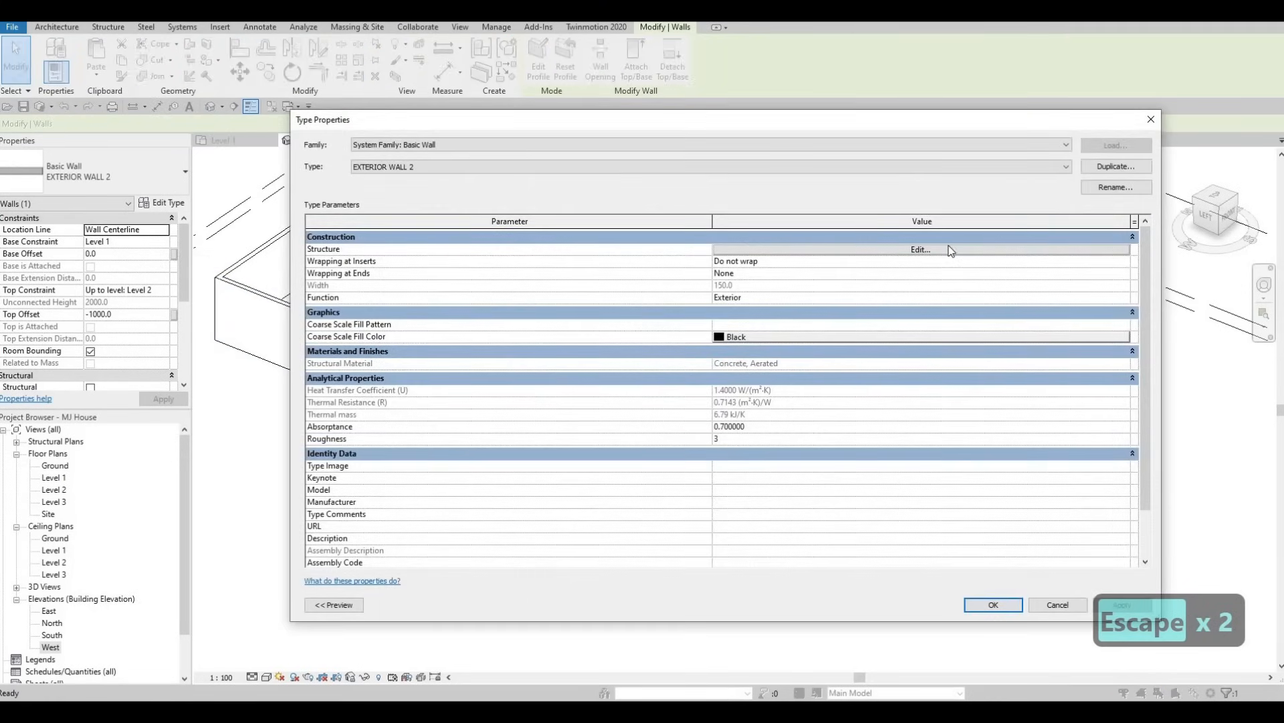
{"action": "left_click", "coordinate": [904, 251]}
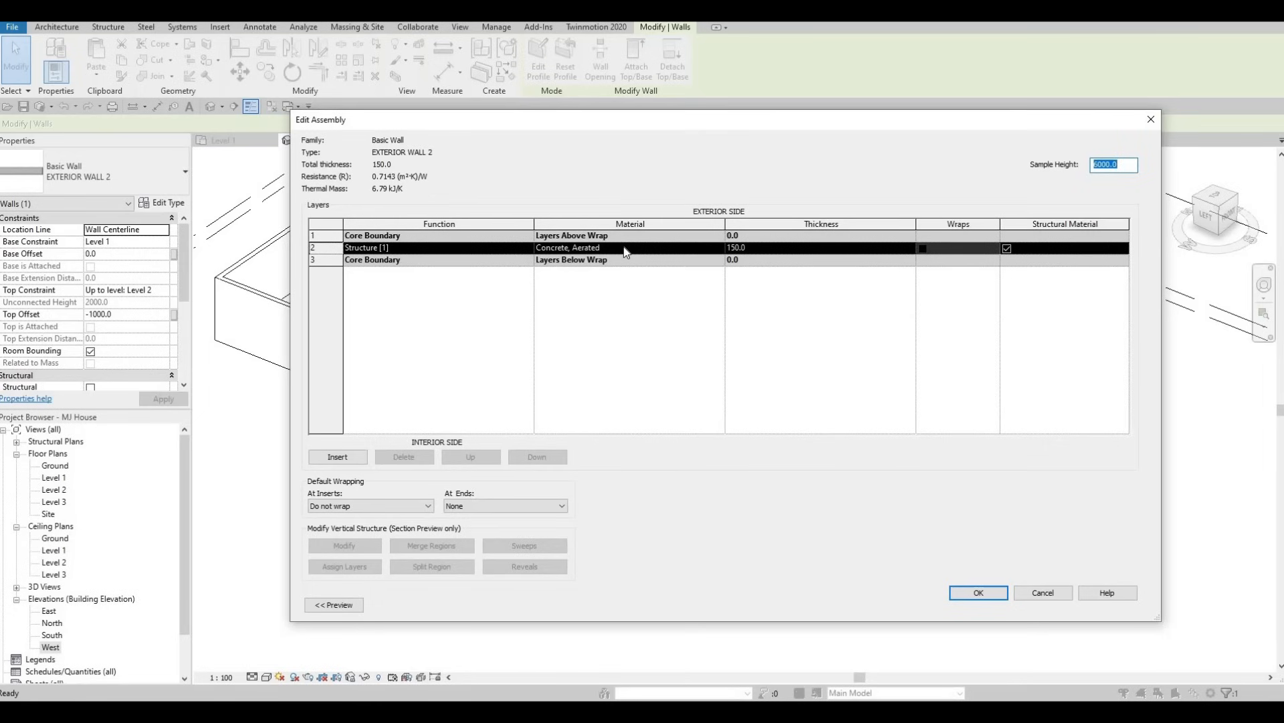
{"action": "key", "text": "Escape"}
{"action": "key", "text": "Escape"}
{"action": "key", "text": "Escape"}
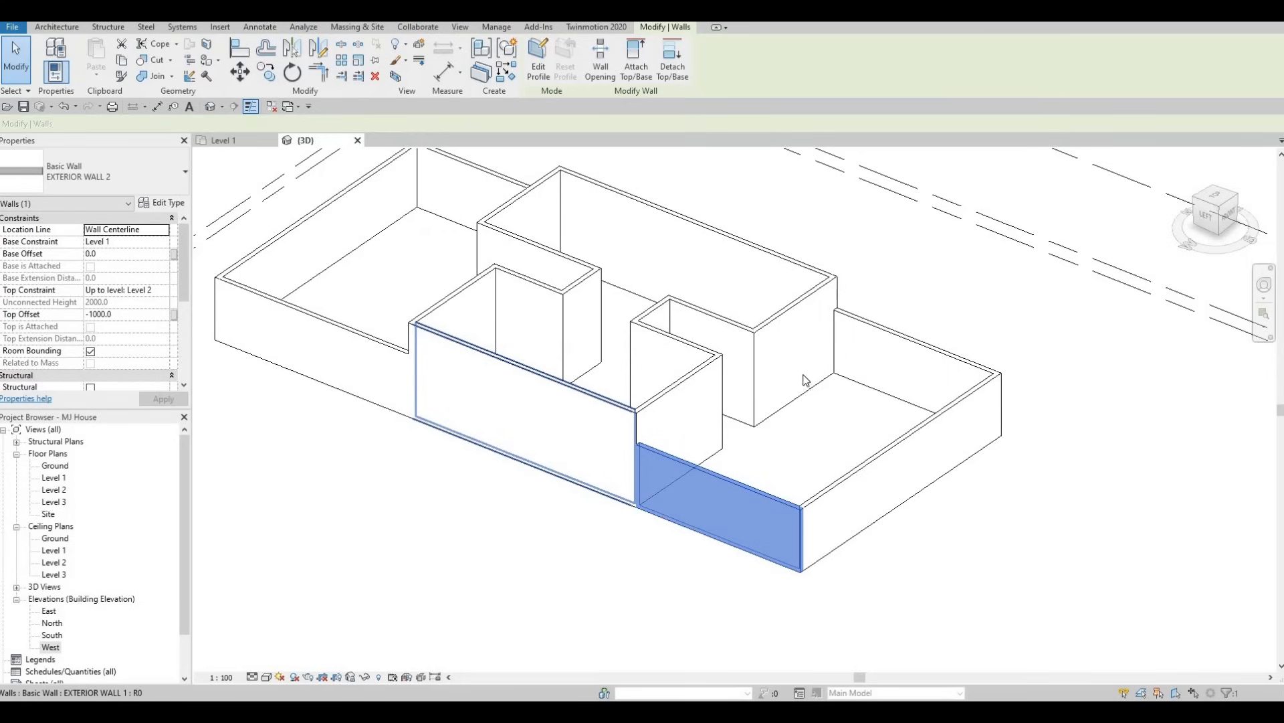
{"action": "middle_click_drag", "start_coordinate": [648, 416], "coordinate": [691, 473], "text": "shift"}
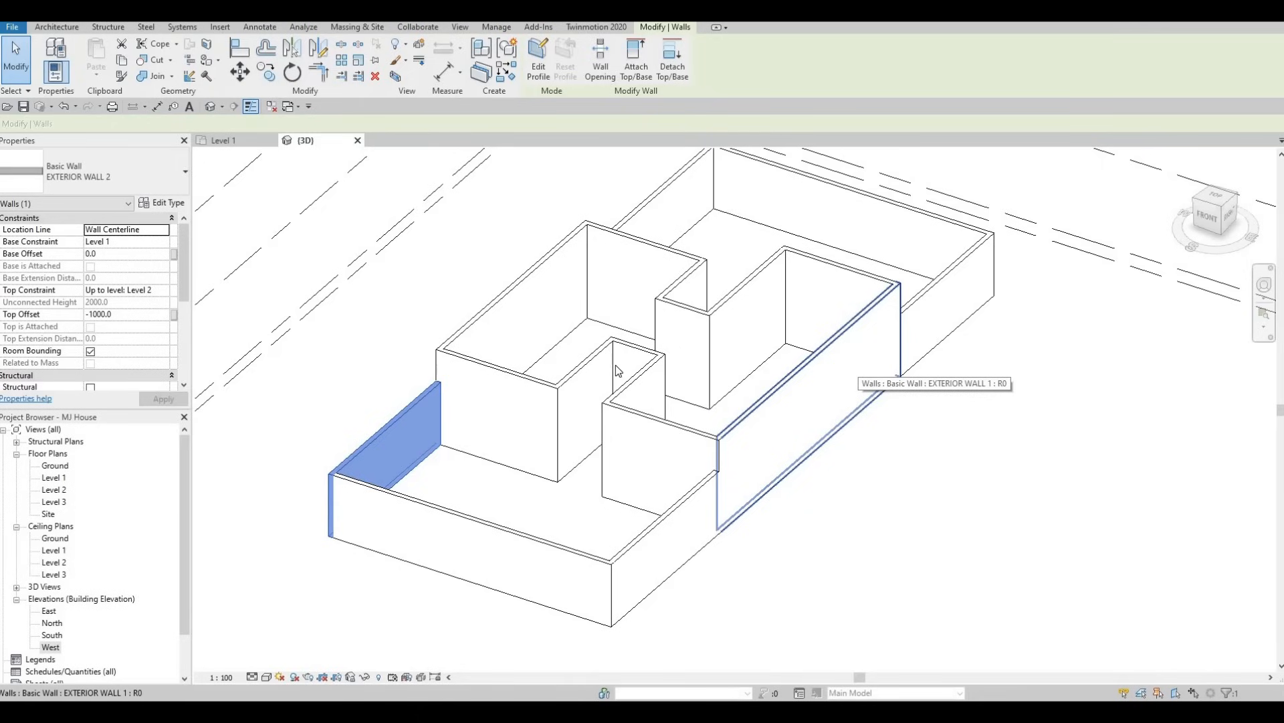
{"action": "middle_click_drag", "start_coordinate": [663, 374], "coordinate": [473, 288], "text": "shift"}
{"action": "key", "text": "Escape"}
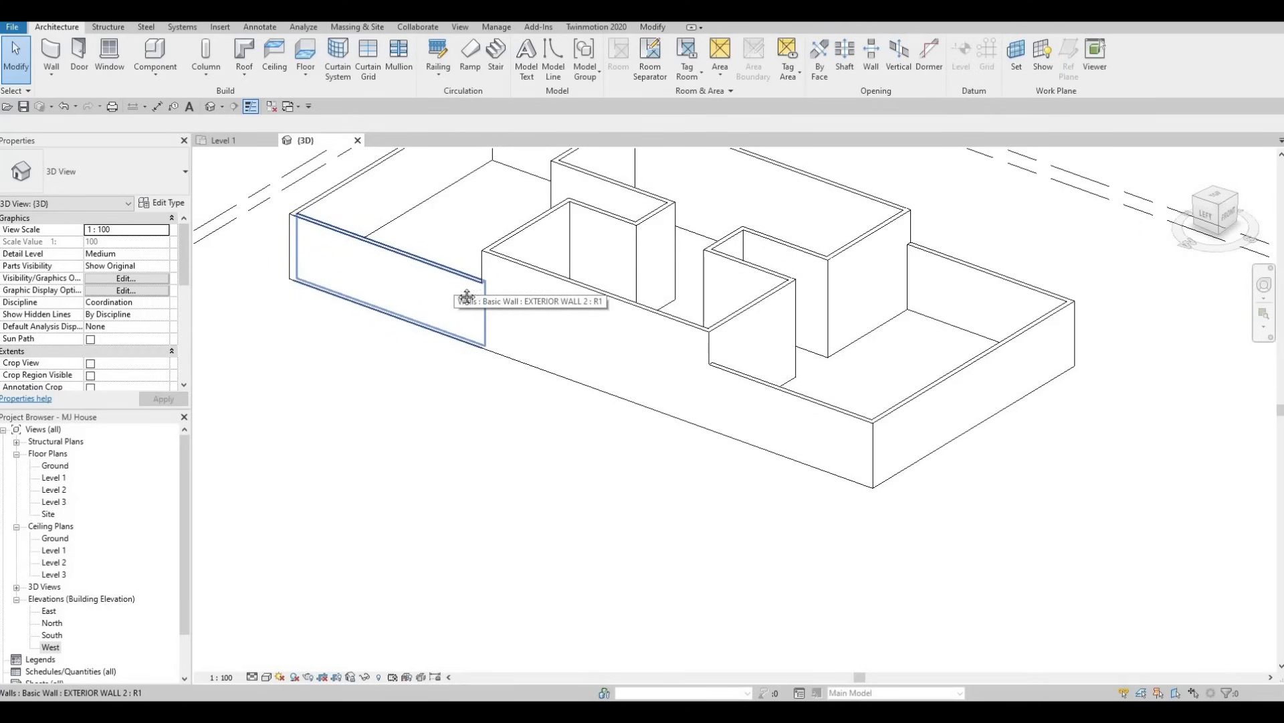
{"action": "middle_click_drag", "start_coordinate": [466, 295], "coordinate": [519, 393]}
{"action": "scroll", "coordinate": [520, 392], "scroll_direction": "up", "scroll_amount": 1}
{"action": "key", "text": "Tab"}
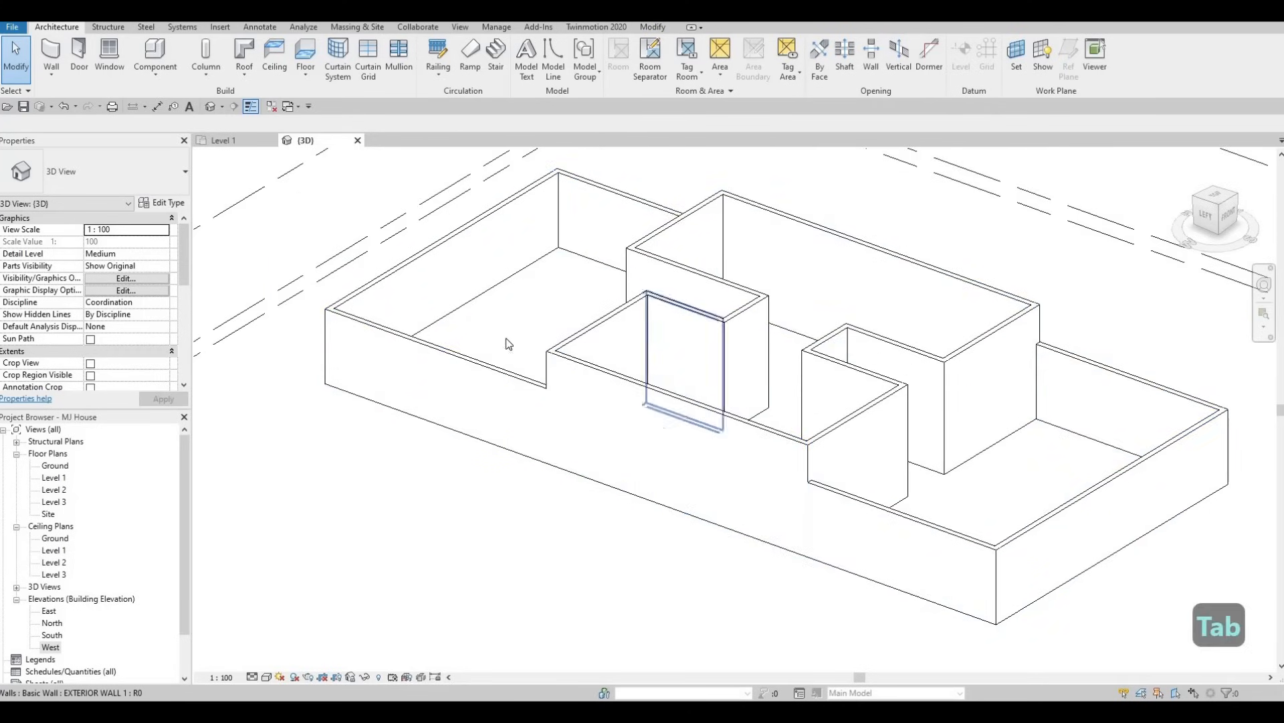
{"action": "key", "text": "Tab"}
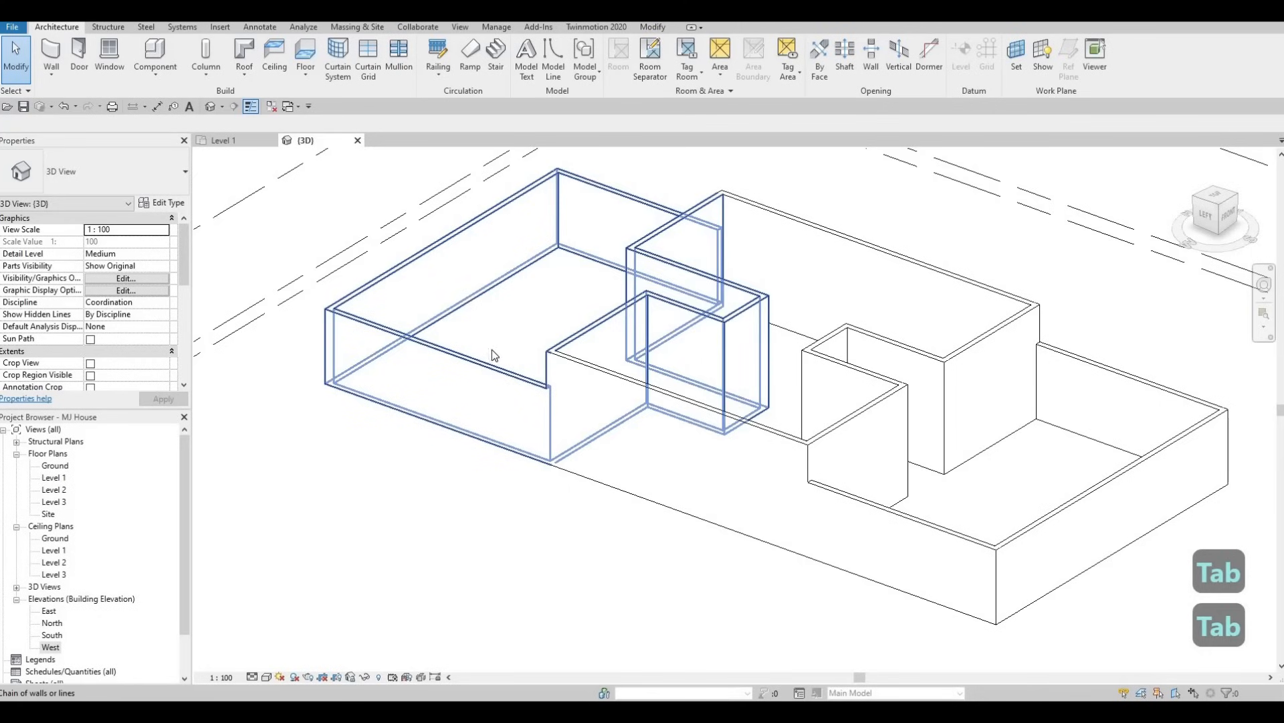
{"action": "key", "text": "Escape"}
{"action": "key", "text": "Escape"}
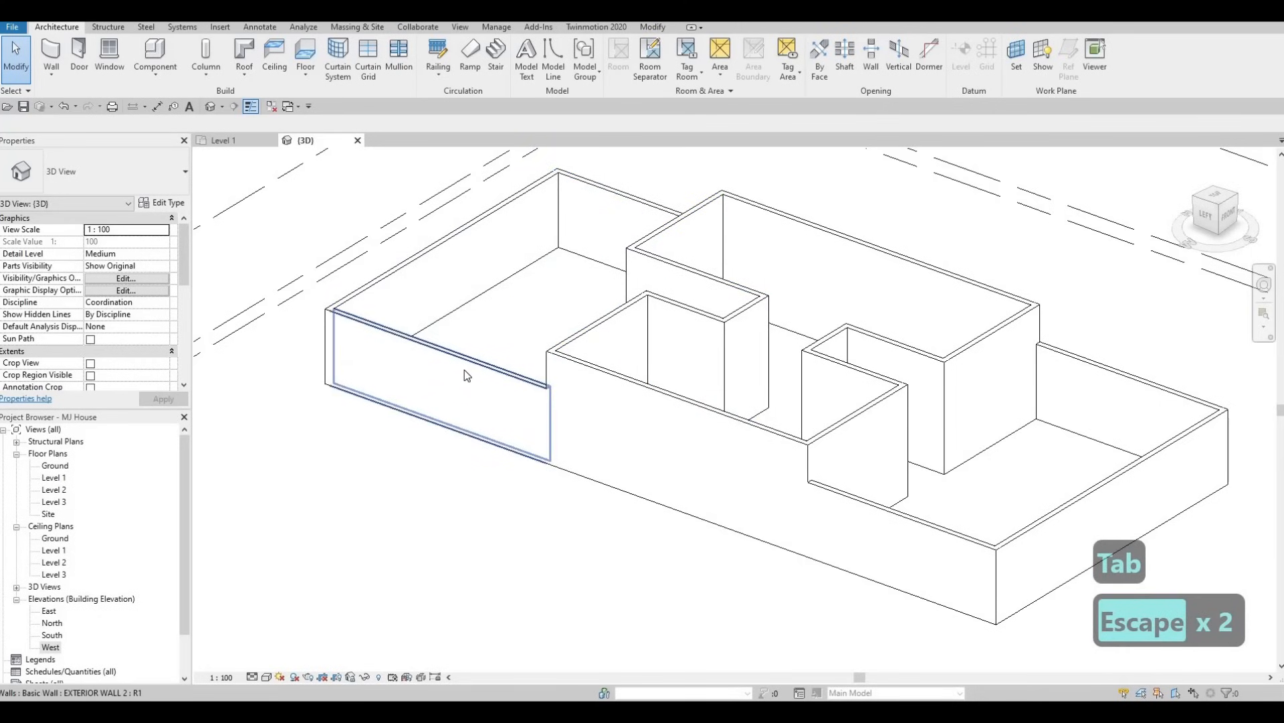
{"action": "key", "text": "Tab"}
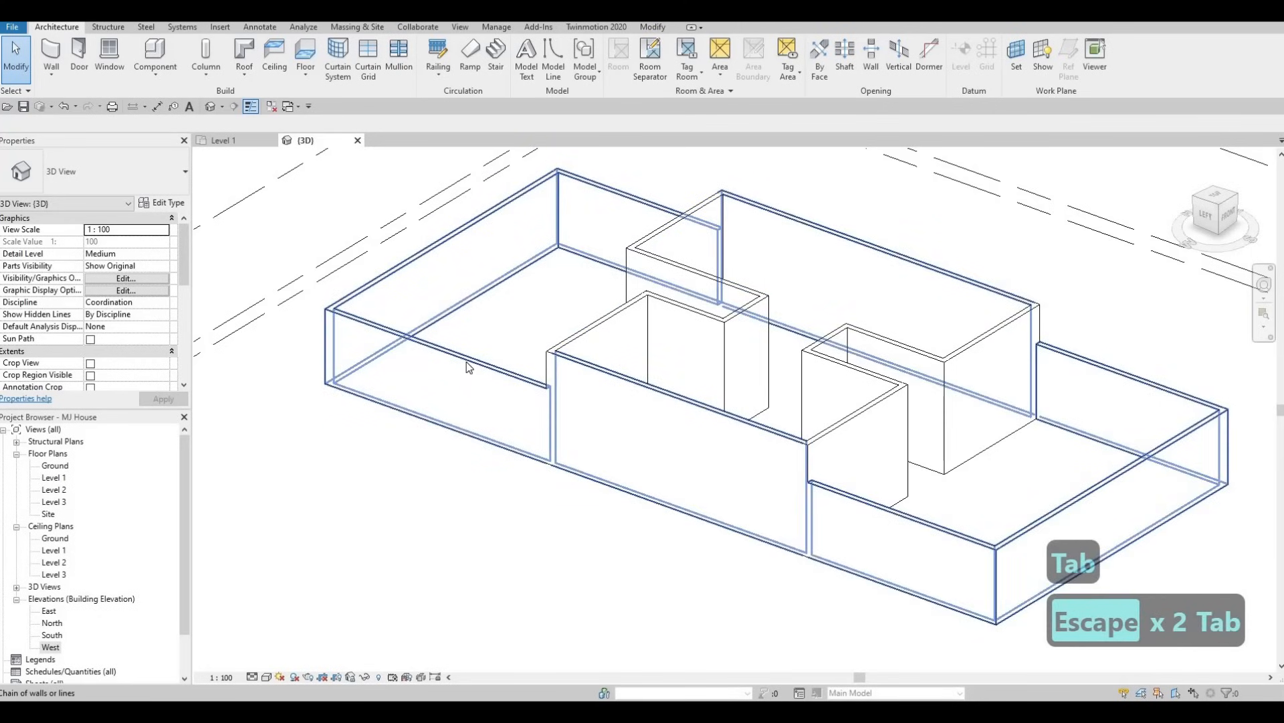
{"action": "scroll", "coordinate": [468, 367], "scroll_direction": "down", "scroll_amount": 3}
{"action": "key", "text": "Escape"}
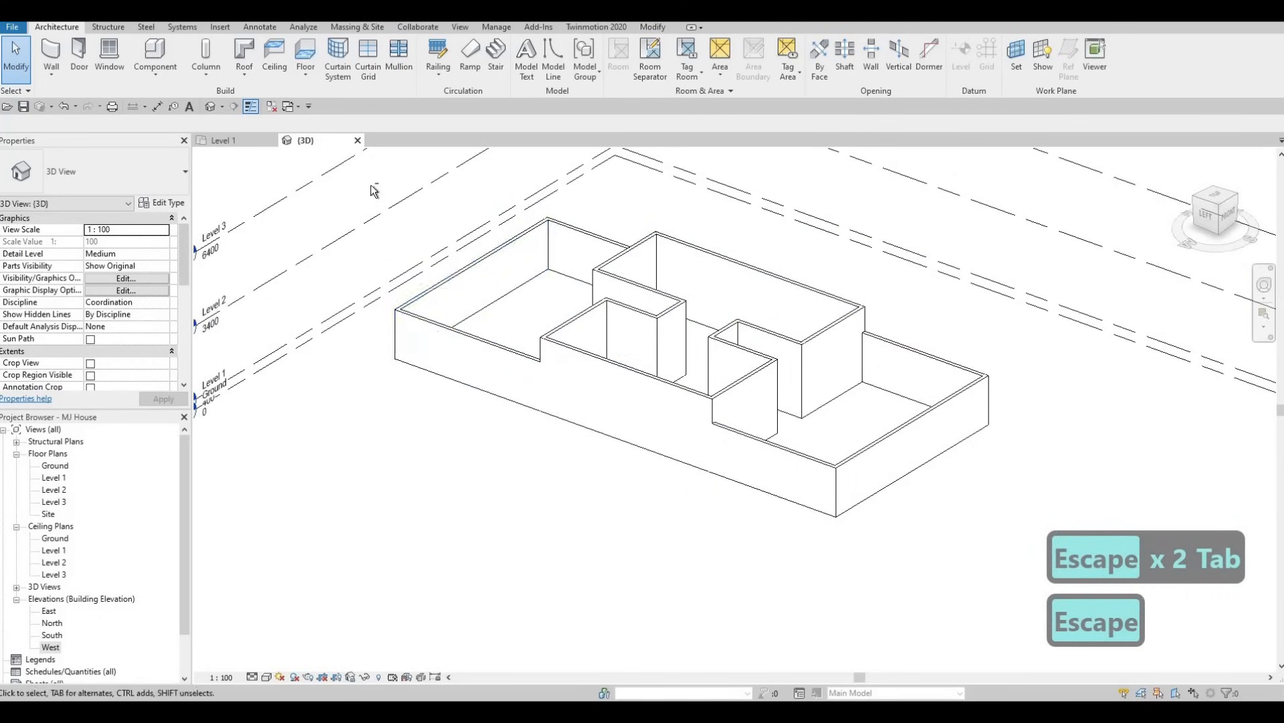
Select all the walls in the 3D view and set their base constraint to Ground.
{"action": "left_click_drag", "start_coordinate": [355, 178], "coordinate": [1017, 592]}
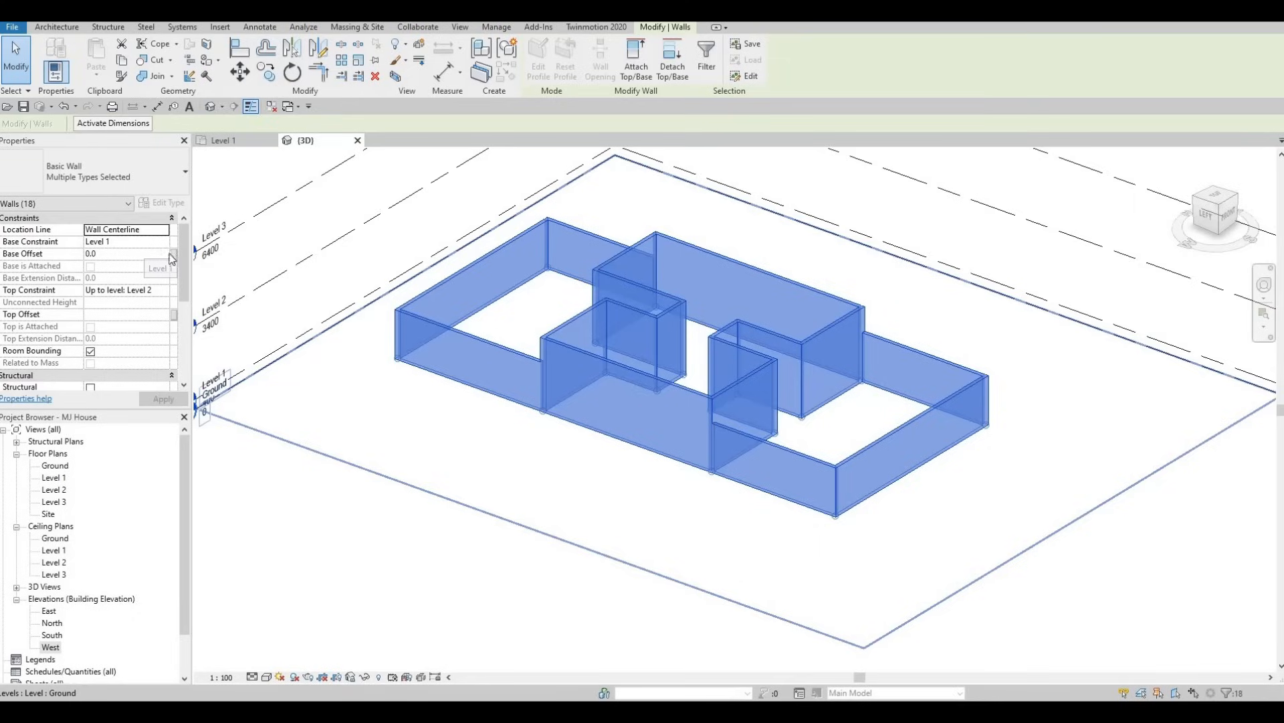
{"action": "left_click", "coordinate": [162, 242]}
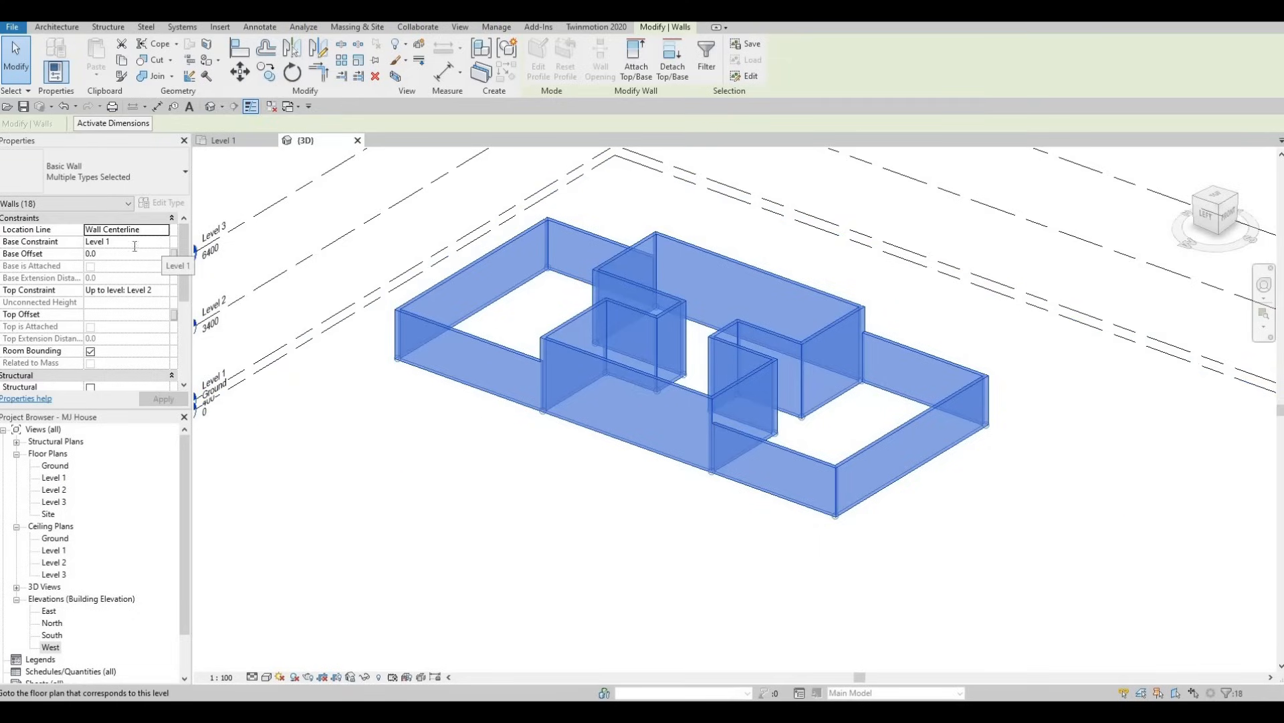
{"action": "left_click", "coordinate": [163, 241]}
{"action": "left_click", "coordinate": [101, 254]}
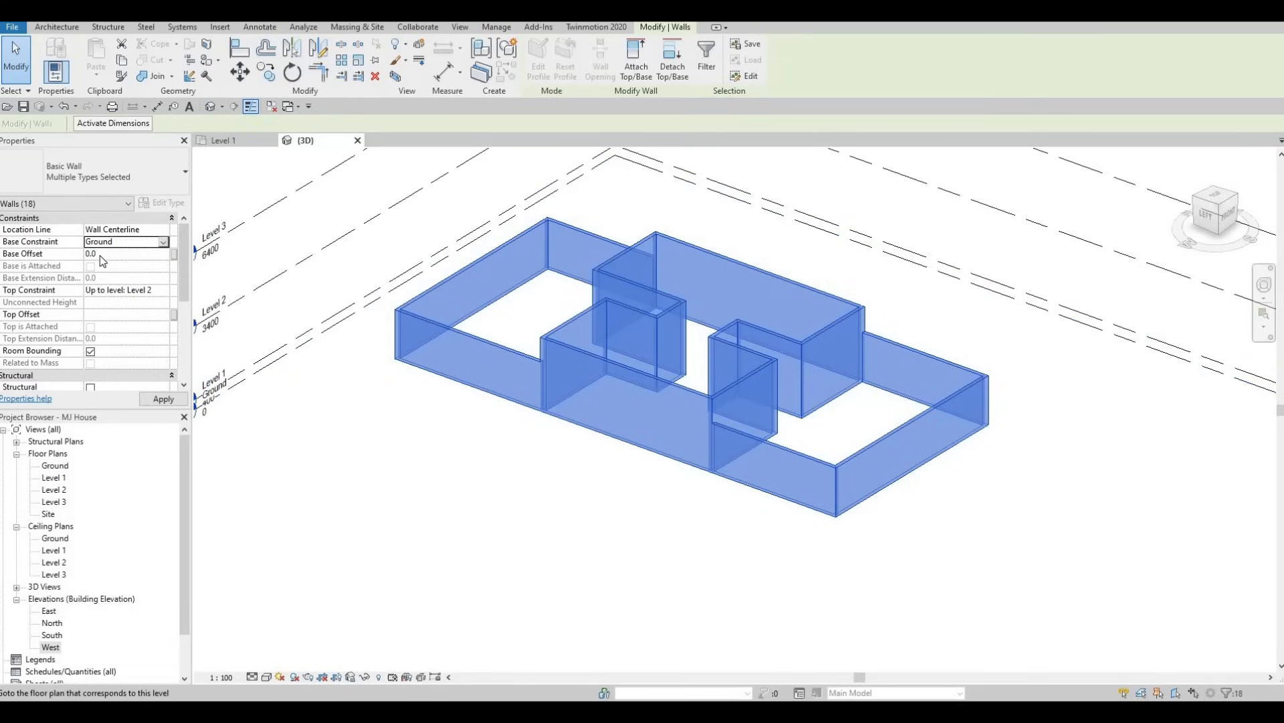
{"action": "left_click", "coordinate": [165, 401]}
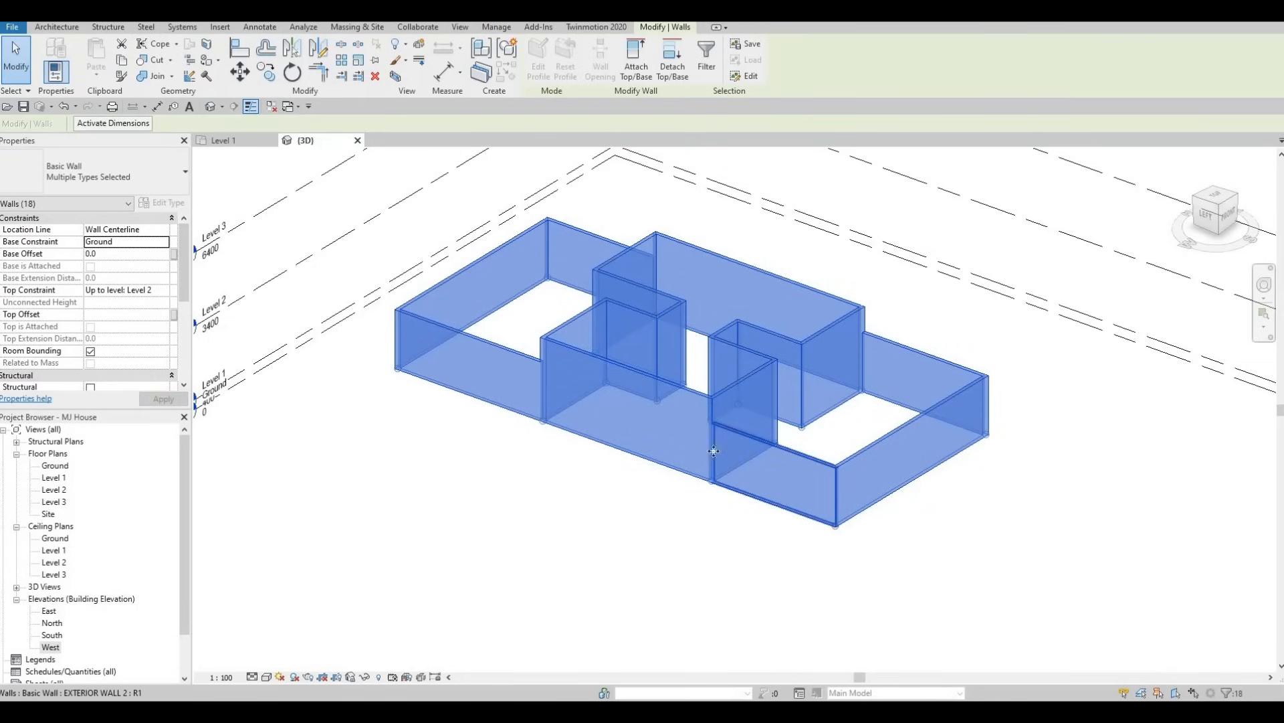
{"action": "key", "text": "Escape"}
{"action": "key", "text": "Escape"}
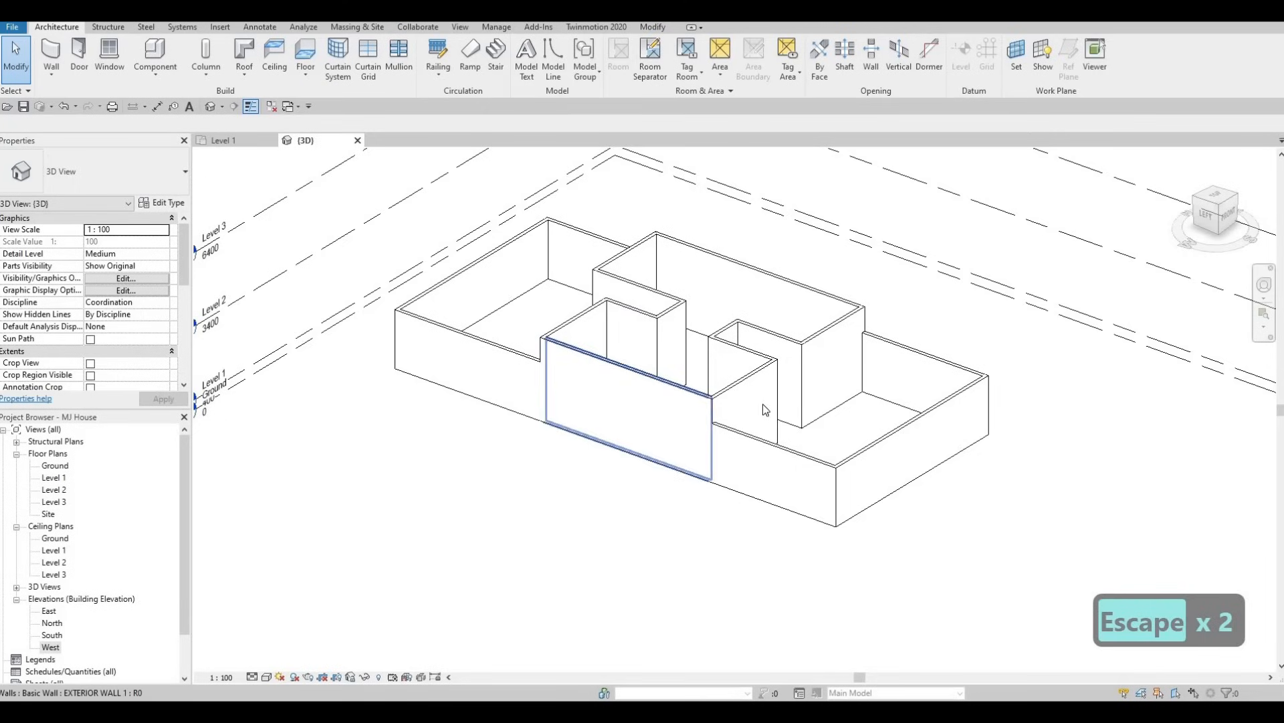
Return to the Level 1 floor plan and start a new wall using the EXTERIOR WALL 1 type.
{"action": "middle_click_drag", "start_coordinate": [801, 470], "coordinate": [253, 166], "text": "shift"}
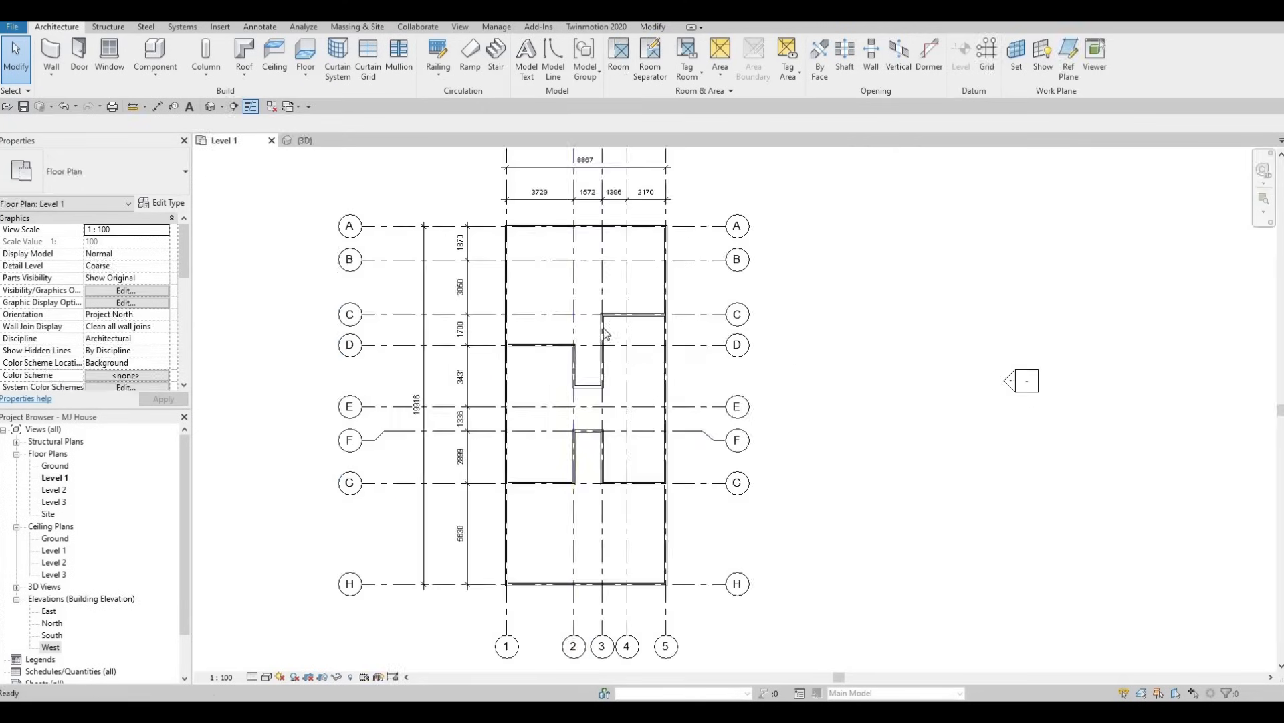
{"action": "middle_click_drag", "start_coordinate": [583, 360], "coordinate": [589, 396]}
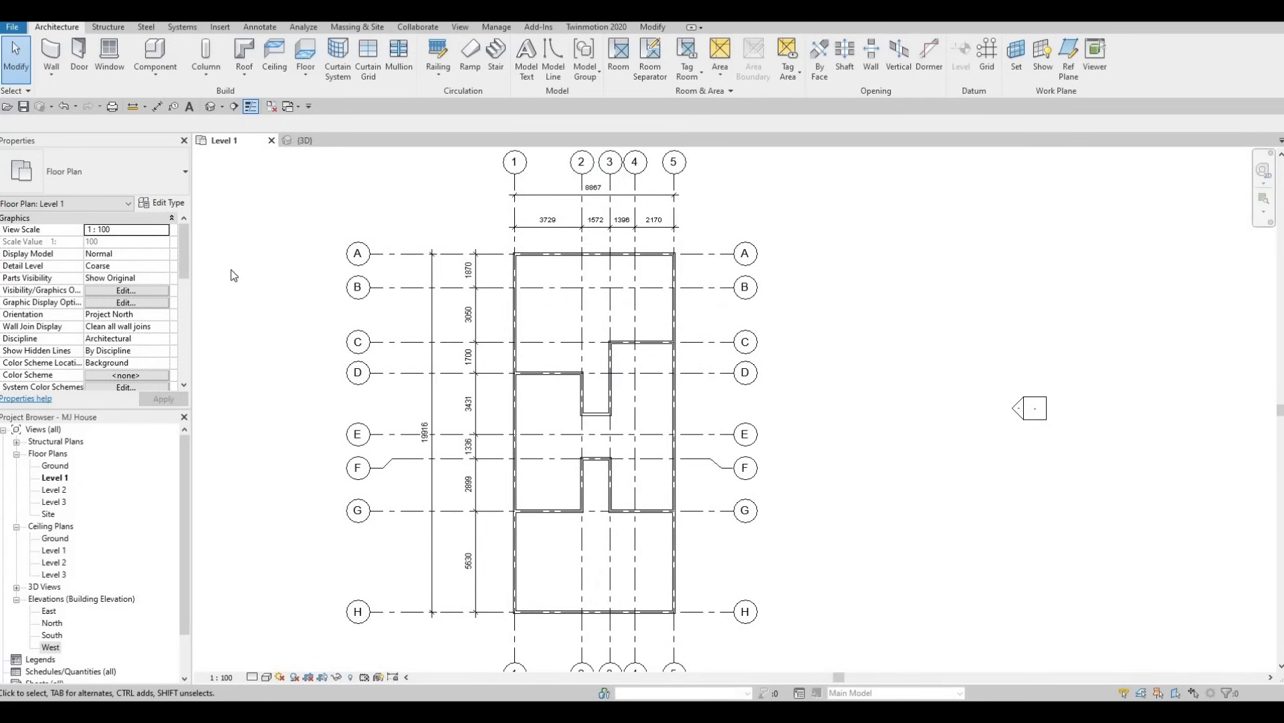
{"action": "key", "text": "F1"}
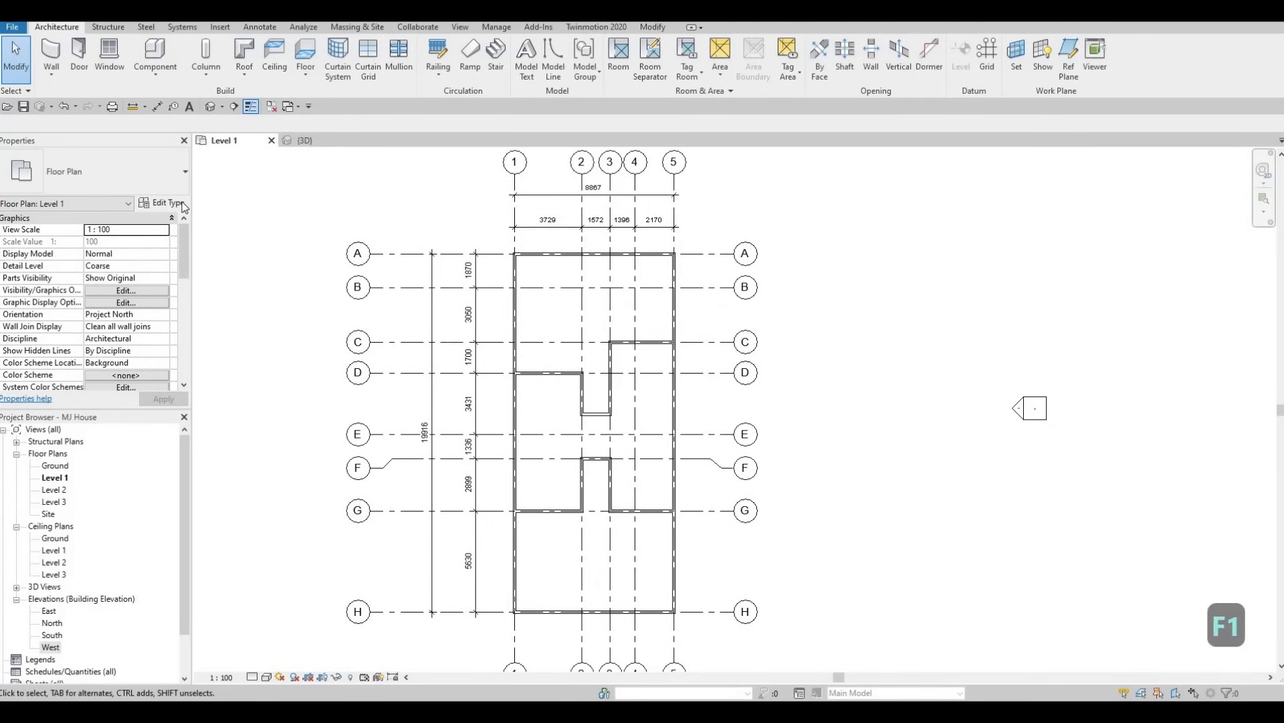
{"action": "left_click", "coordinate": [50, 50]}
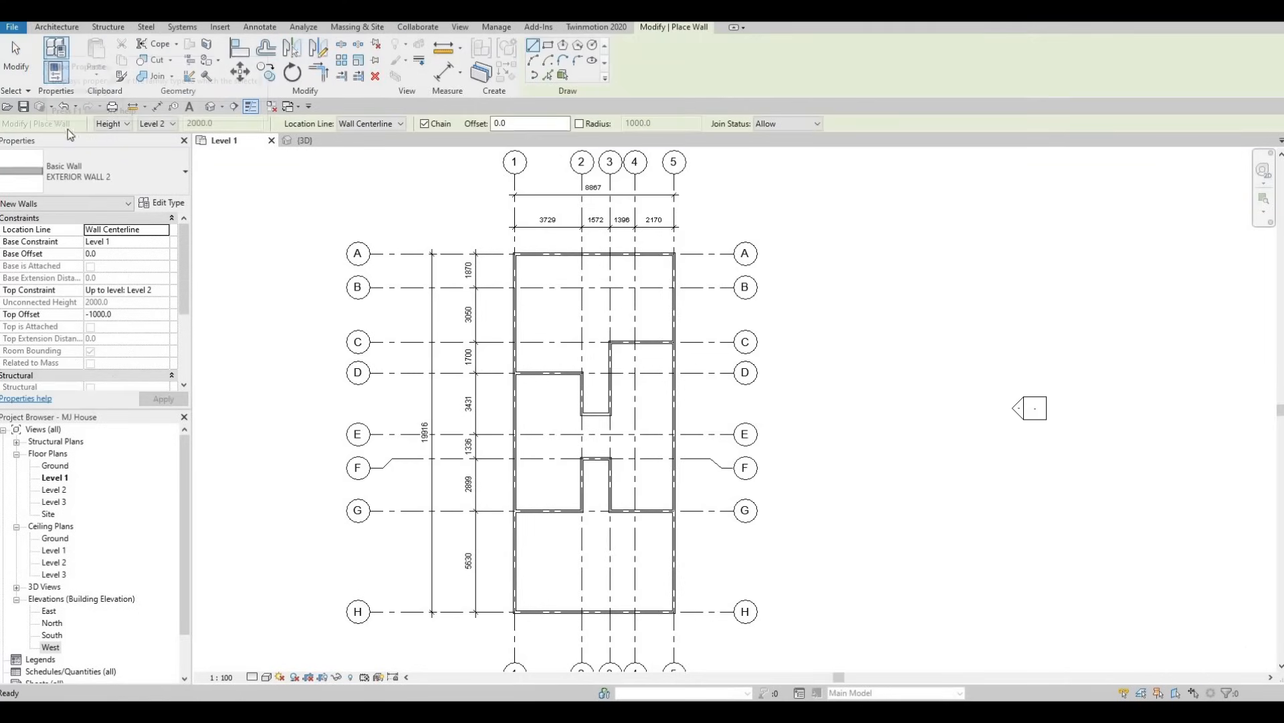
{"action": "left_click", "coordinate": [175, 187]}
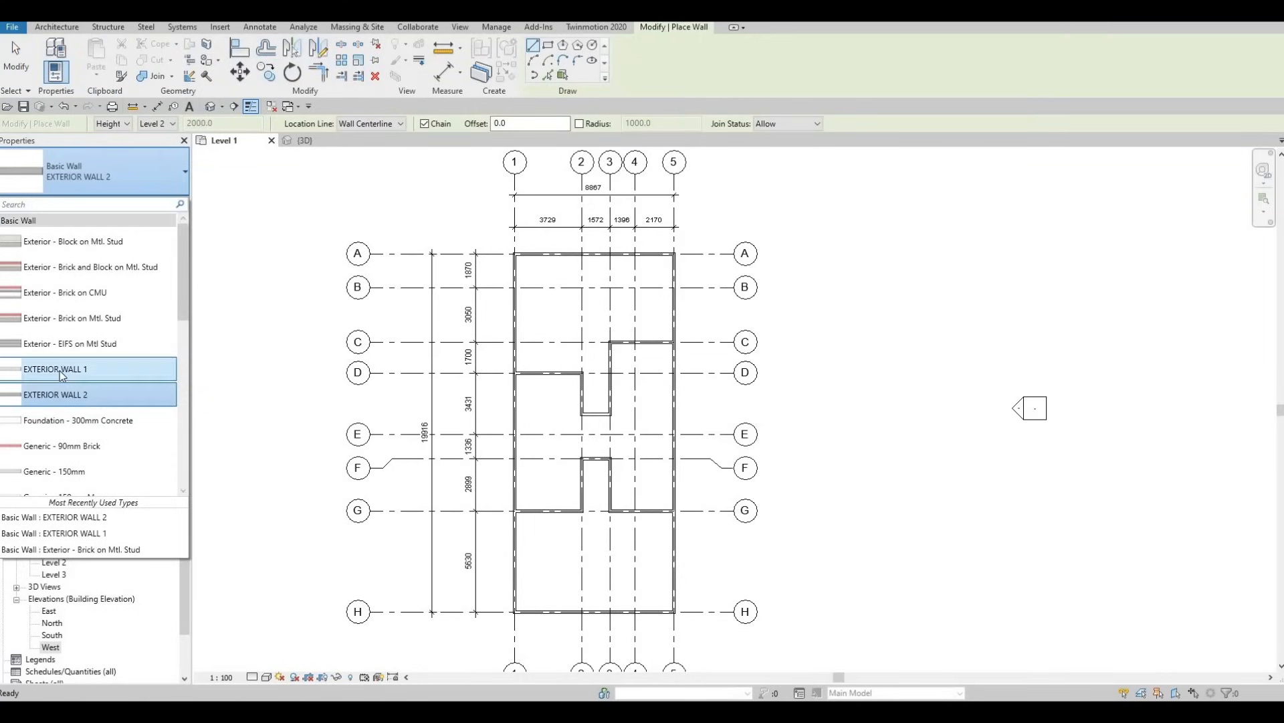
{"action": "left_click", "coordinate": [60, 375]}
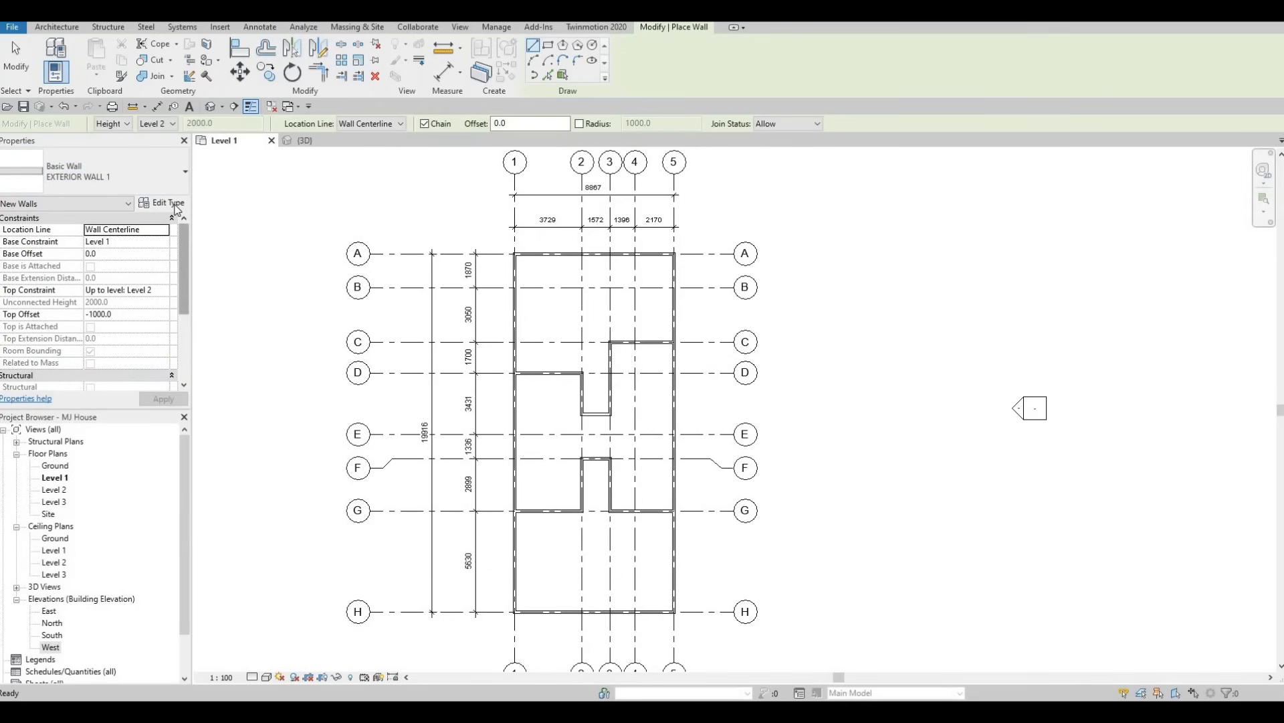
Duplicate the EXTERIOR WALL 1 type, rename the copy INTERIOR WALL 1, and accept its existing layer structure.
{"action": "left_click", "coordinate": [175, 204]}
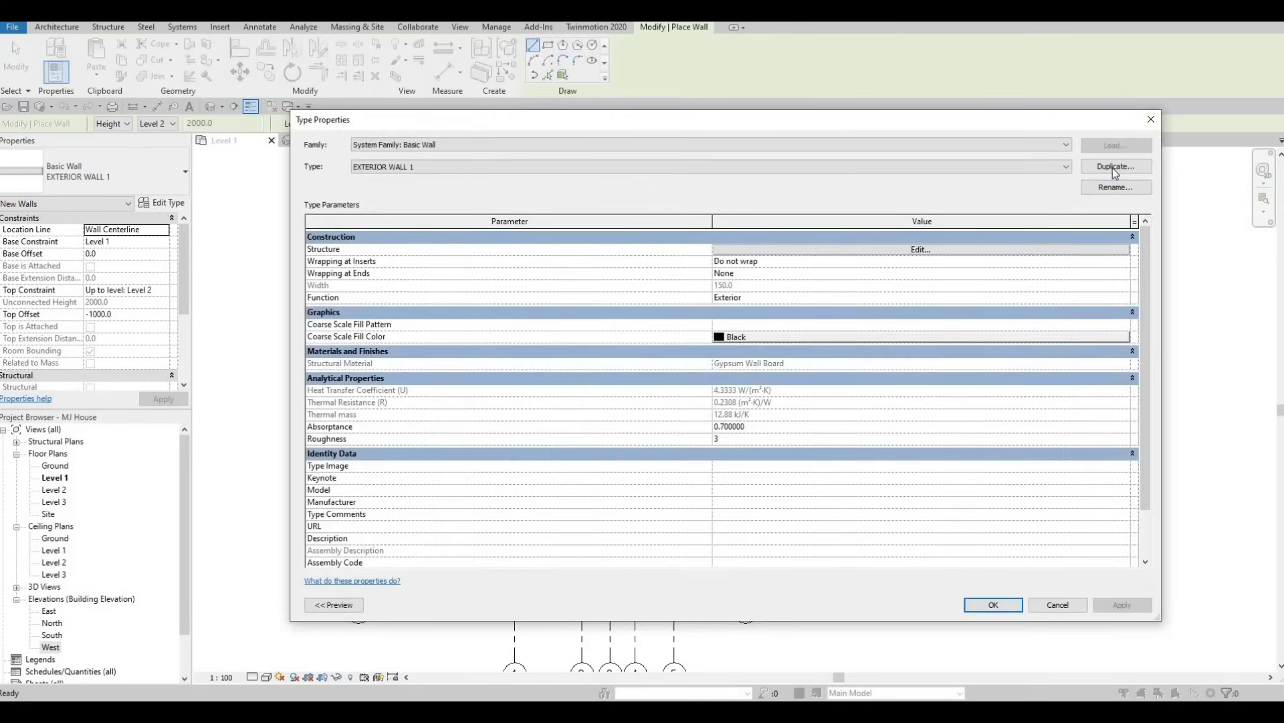
{"action": "left_click", "coordinate": [1113, 167]}
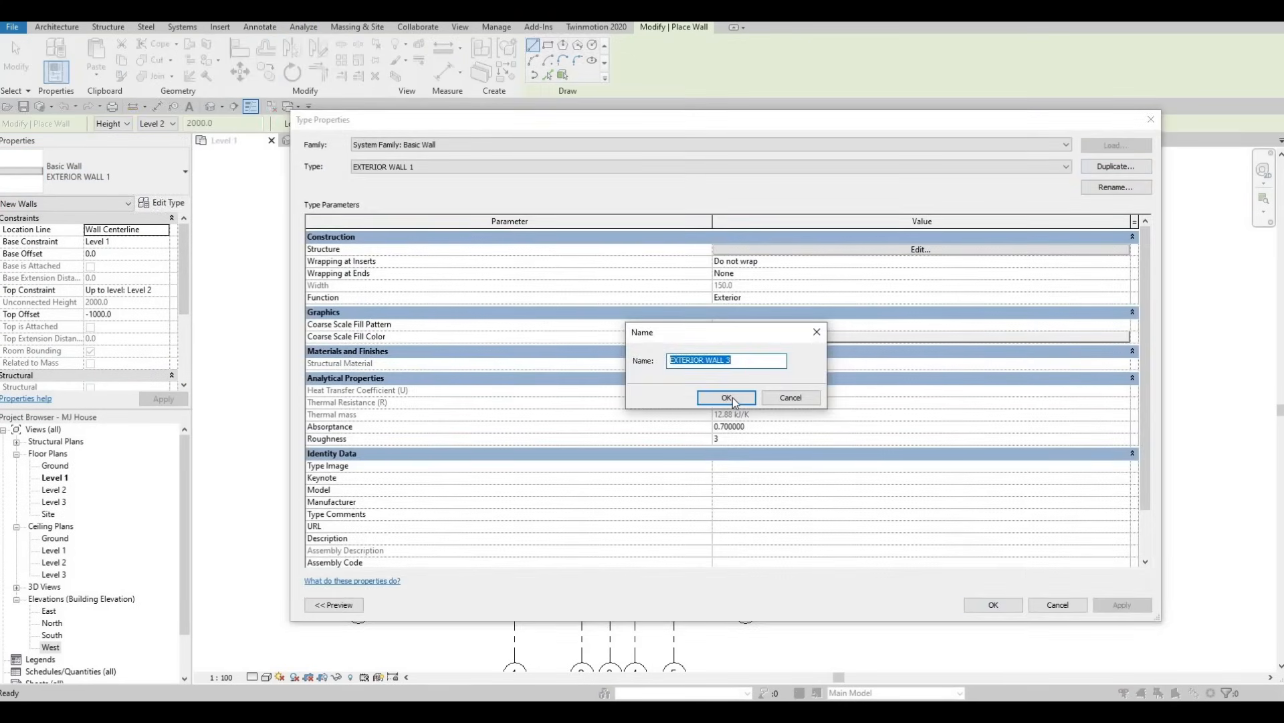
{"action": "left_click", "coordinate": [727, 398]}
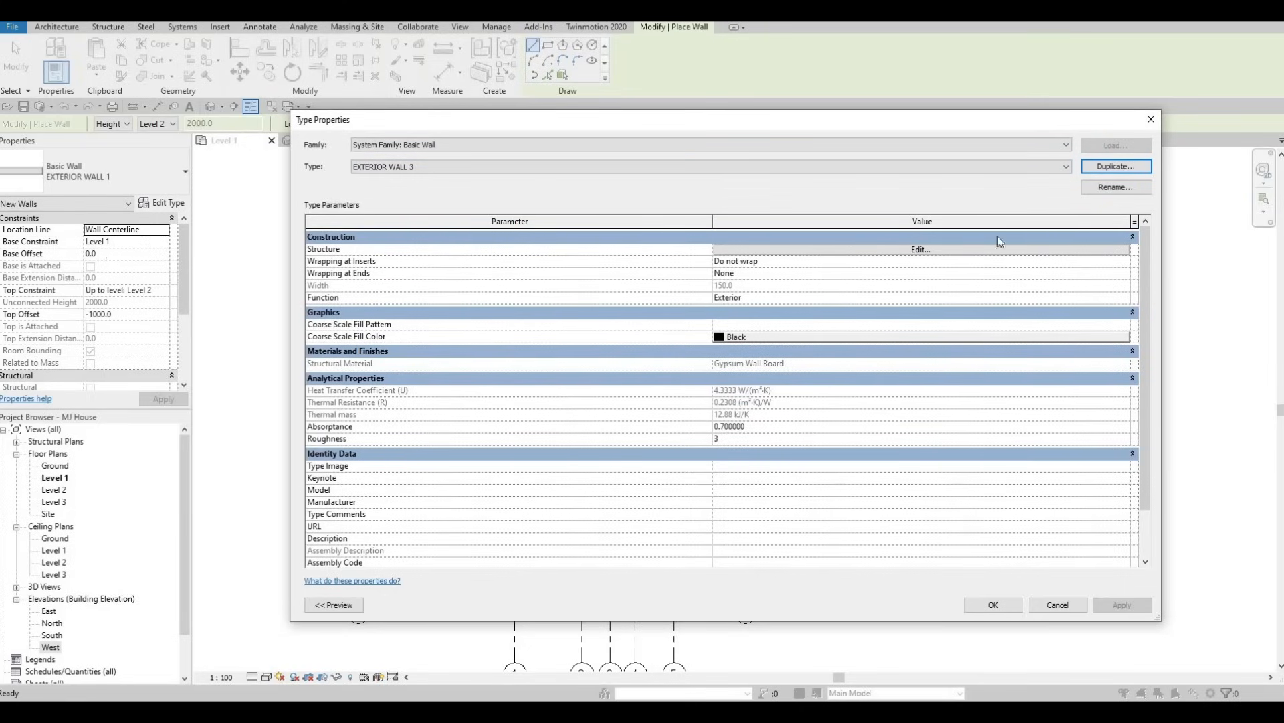
{"action": "left_click", "coordinate": [1123, 190]}
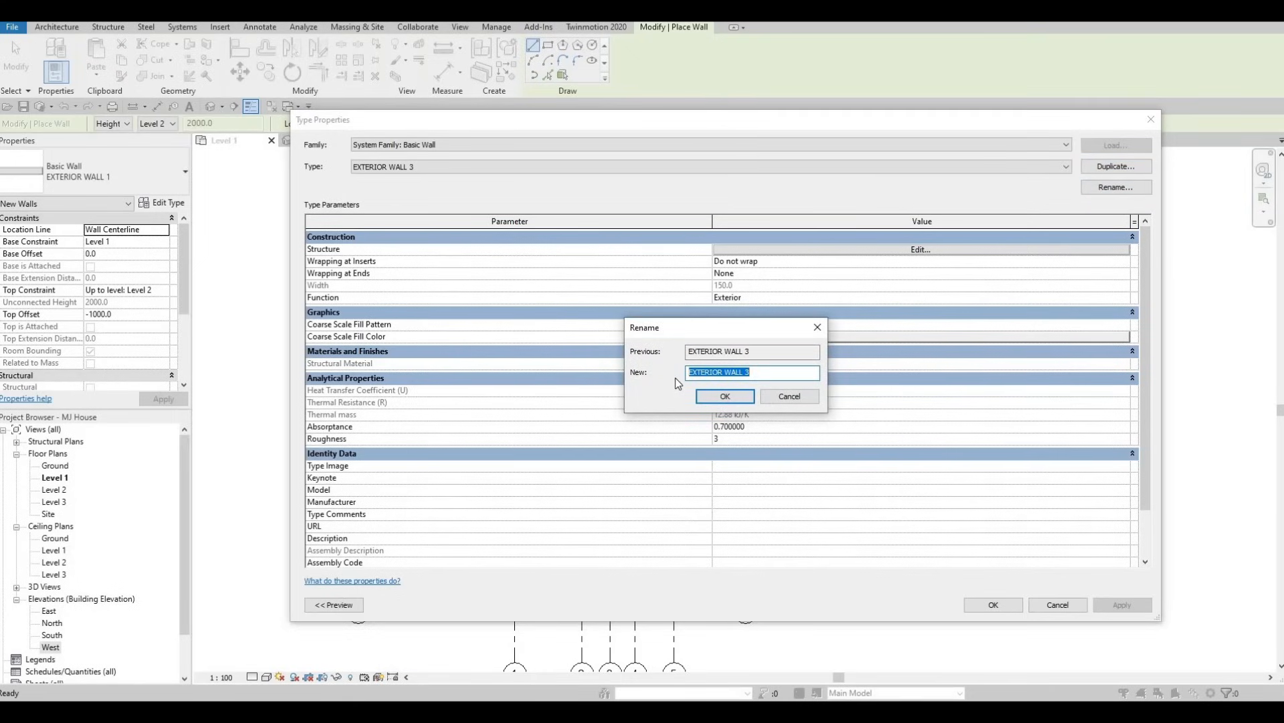
{"action": "type", "text": "INT"}
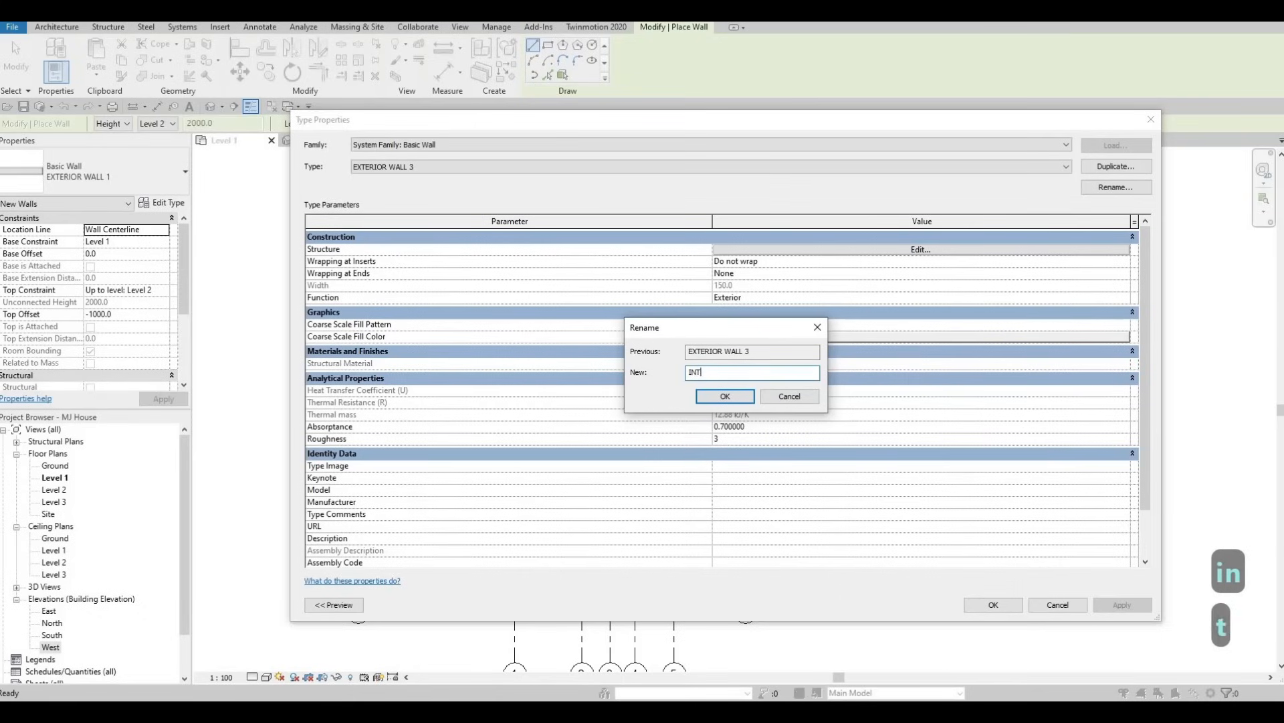
{"action": "type", "text": "ERIOR WALL 1"}
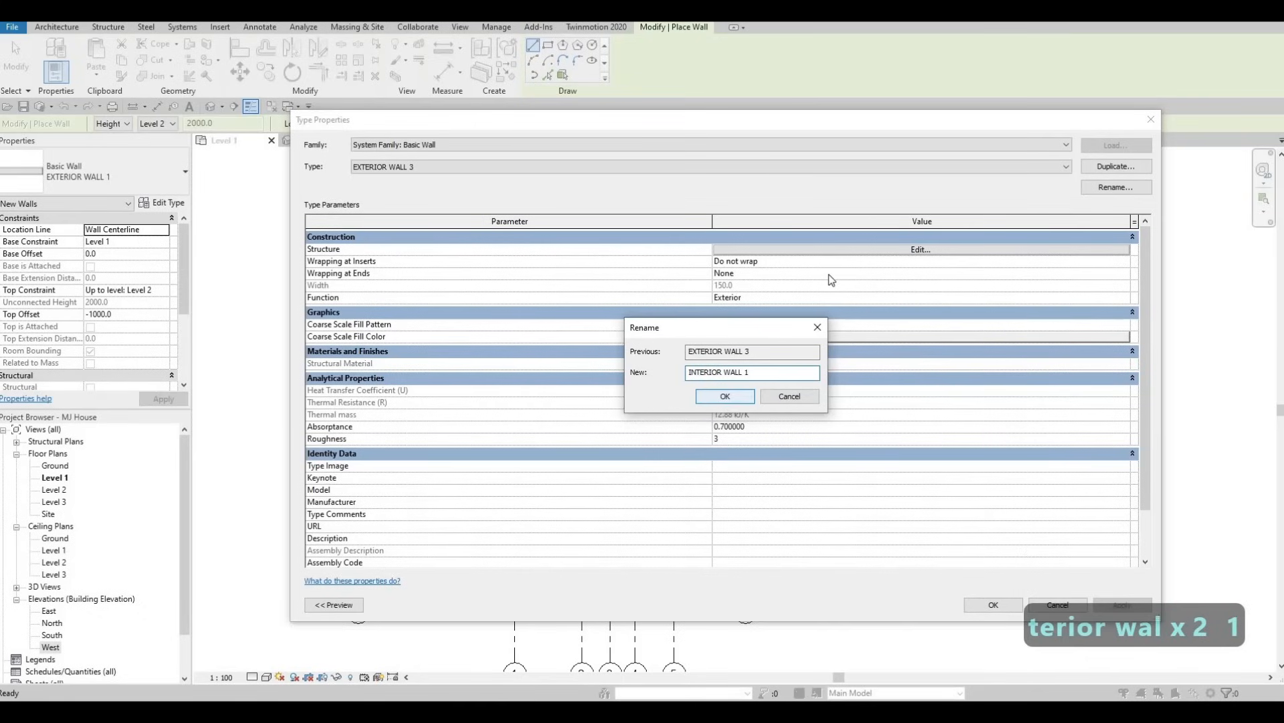
{"action": "left_click", "coordinate": [728, 403]}
{"action": "left_click", "coordinate": [849, 250]}
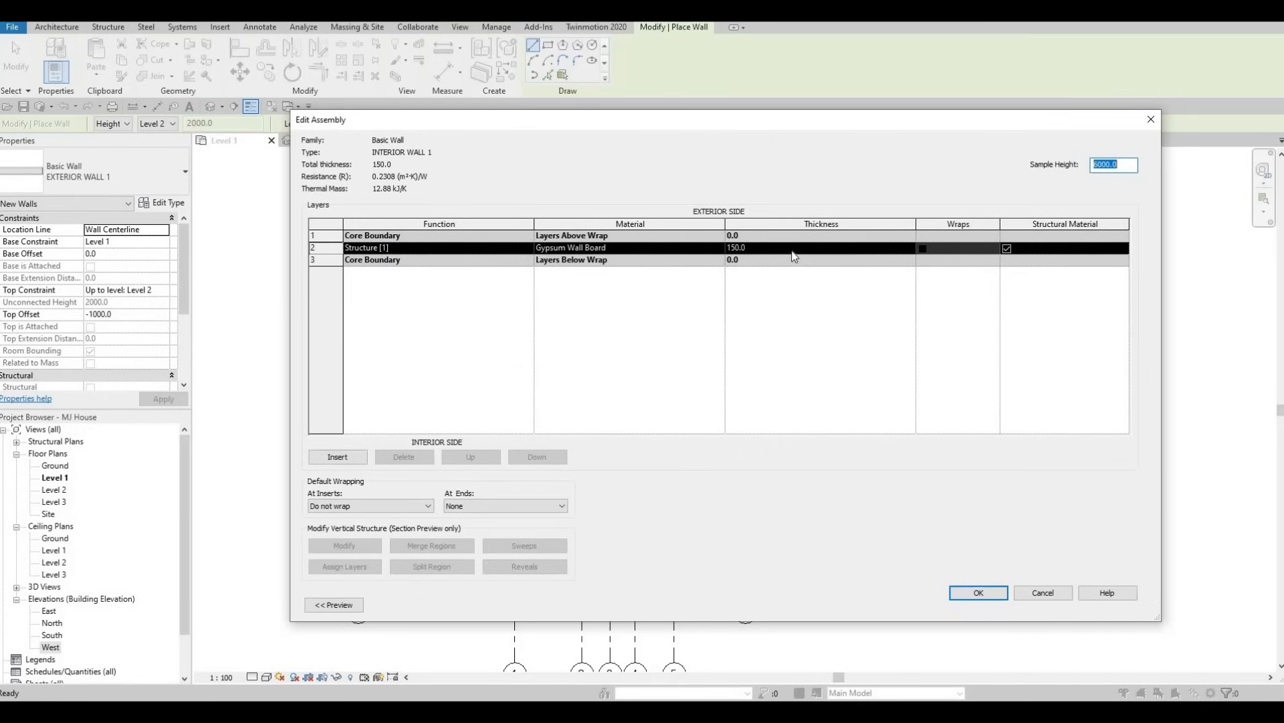
{"action": "left_click", "coordinate": [995, 593]}
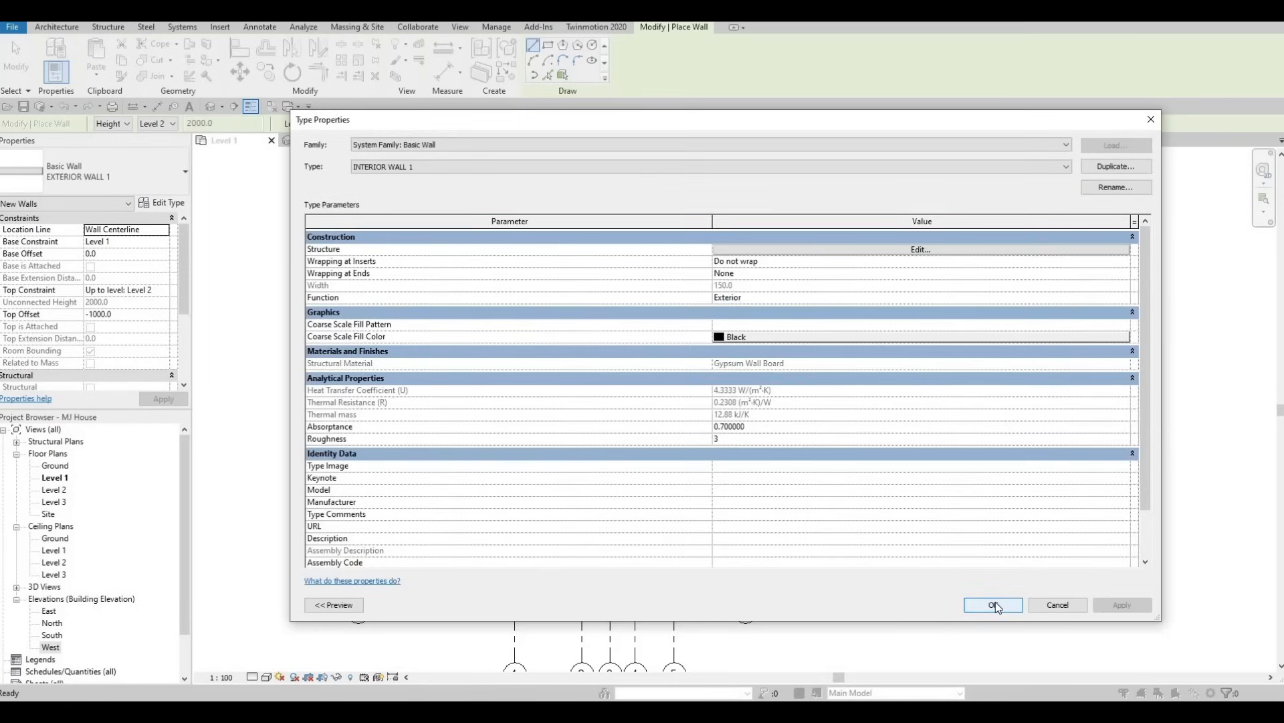
{"action": "left_click", "coordinate": [970, 602]}
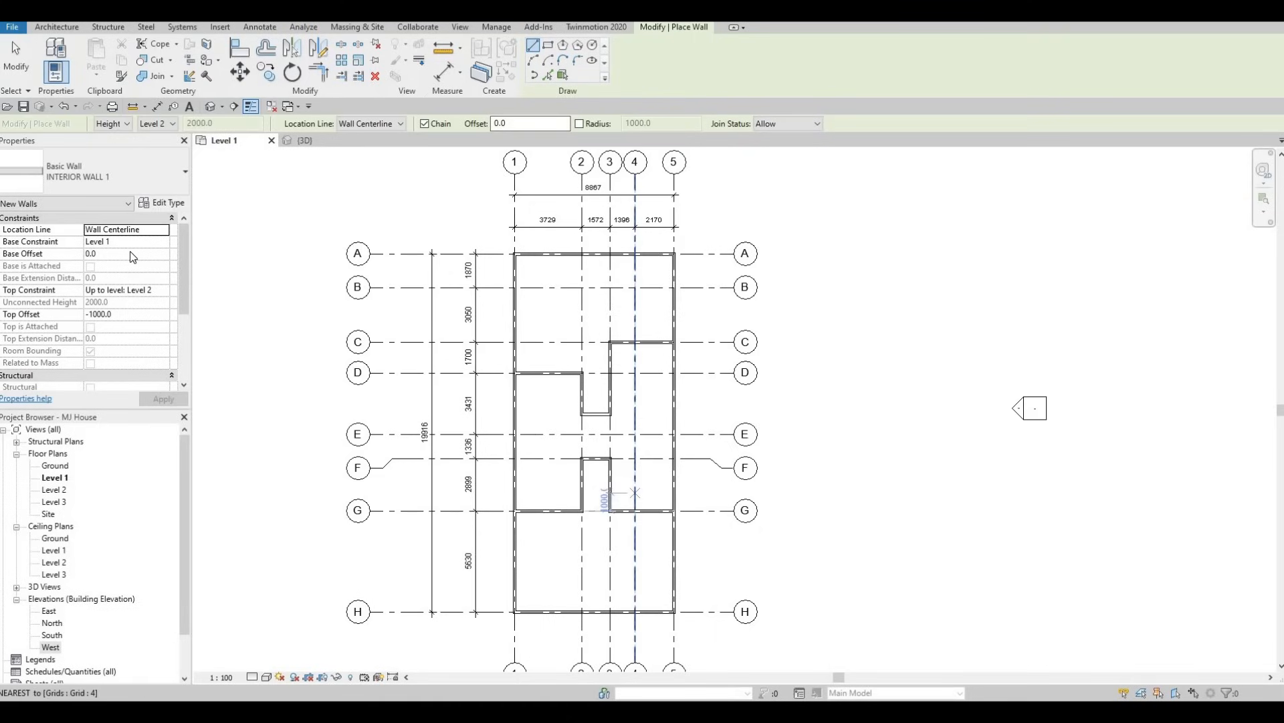
Set the top offset of the new INTERIOR WALL 1 walls to 0.
{"action": "left_click", "coordinate": [134, 314]}
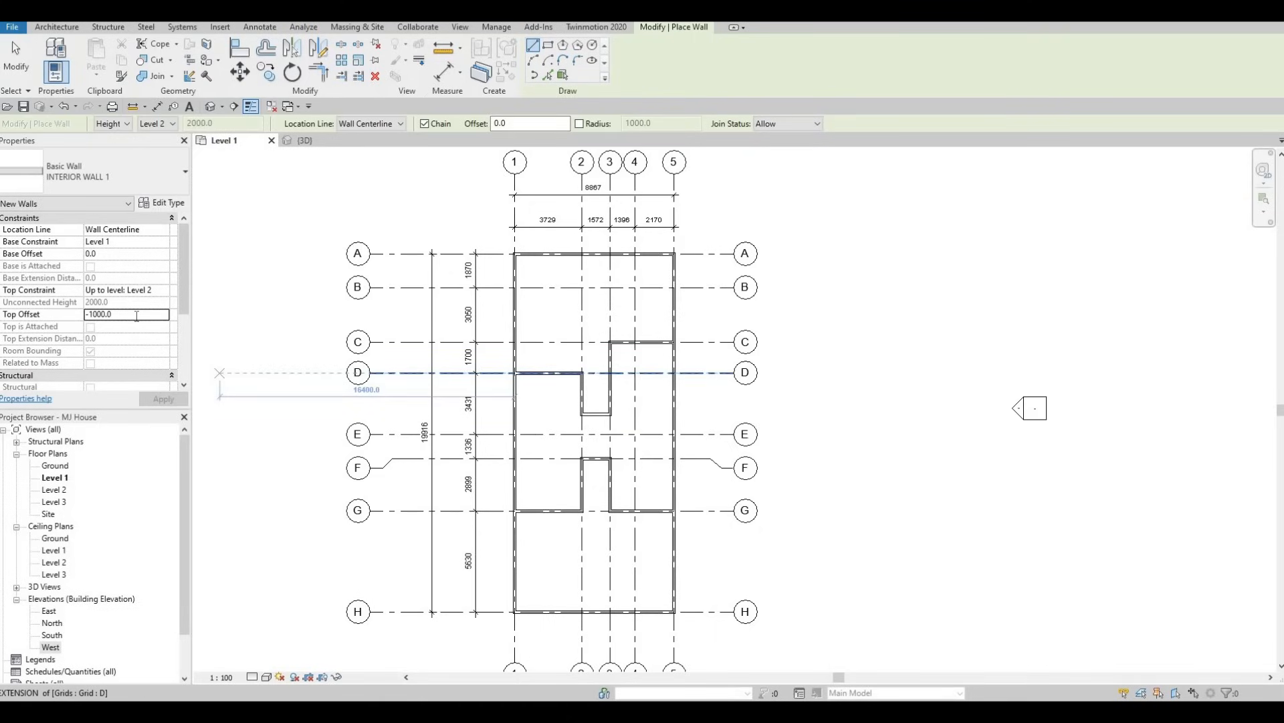
{"action": "type", "text": "0"}
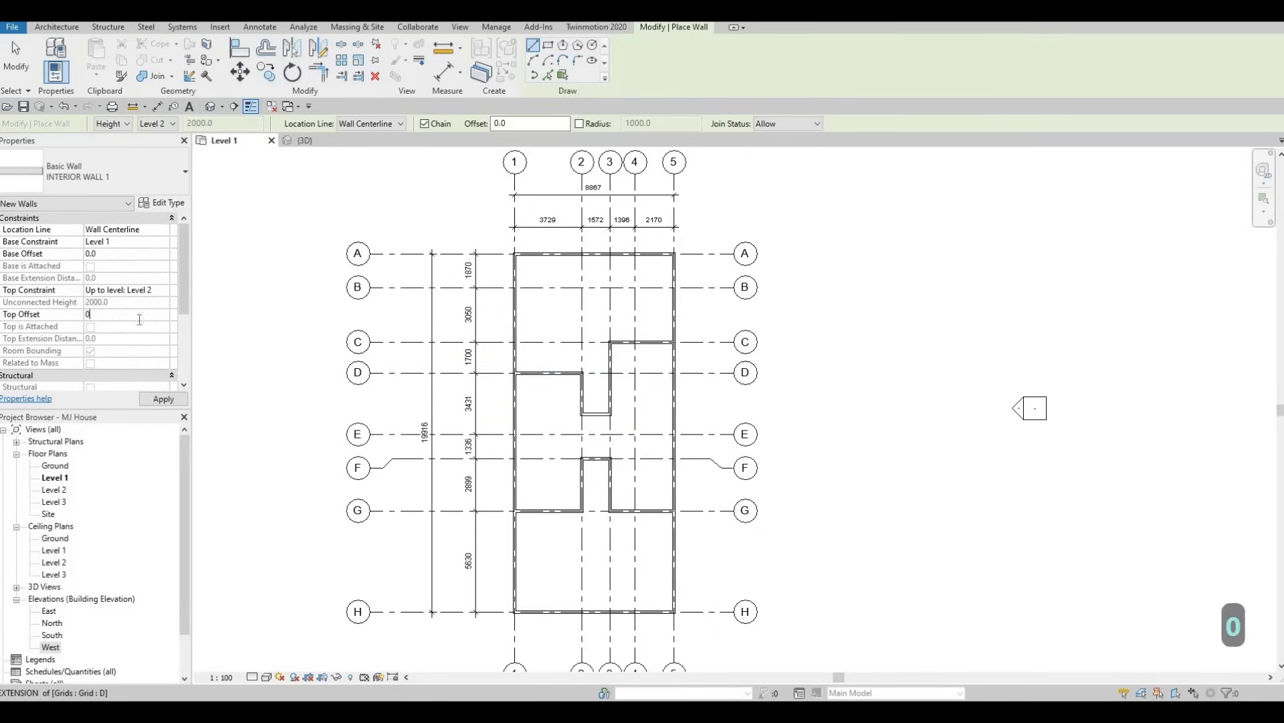
{"action": "left_click", "coordinate": [164, 400]}
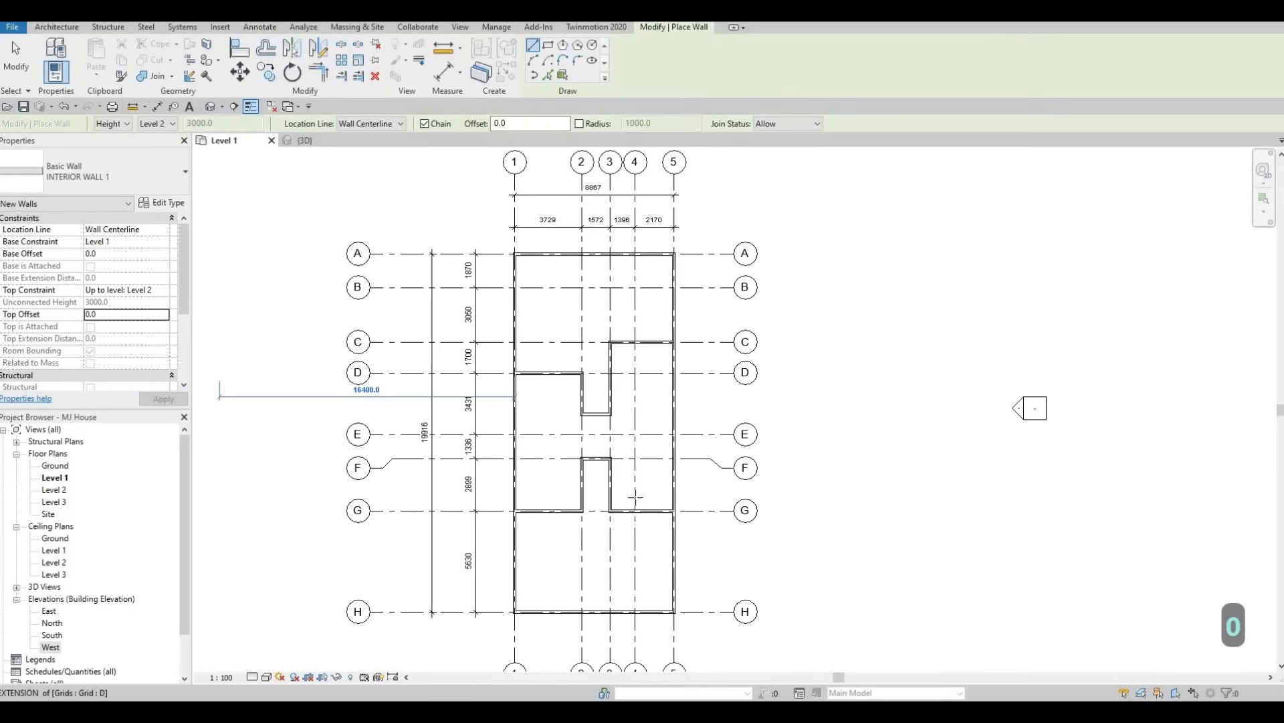
Draw a 3000 mm INTERIOR WALL 1 along grid 4, from the wall on grid G up to just past grid F.
{"action": "scroll", "coordinate": [635, 499], "scroll_direction": "up", "scroll_amount": 2}
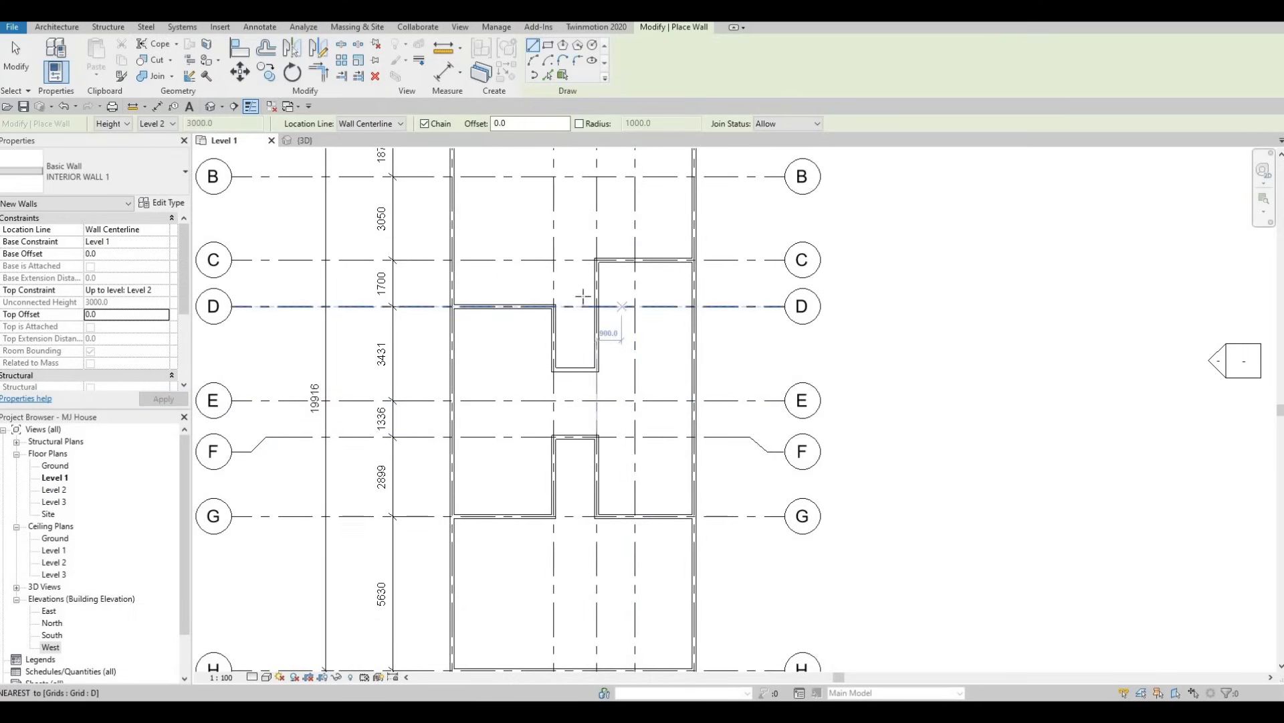
{"action": "scroll", "coordinate": [586, 295], "scroll_direction": "down", "scroll_amount": 1}
{"action": "scroll", "coordinate": [568, 345], "scroll_direction": "down", "scroll_amount": 2}
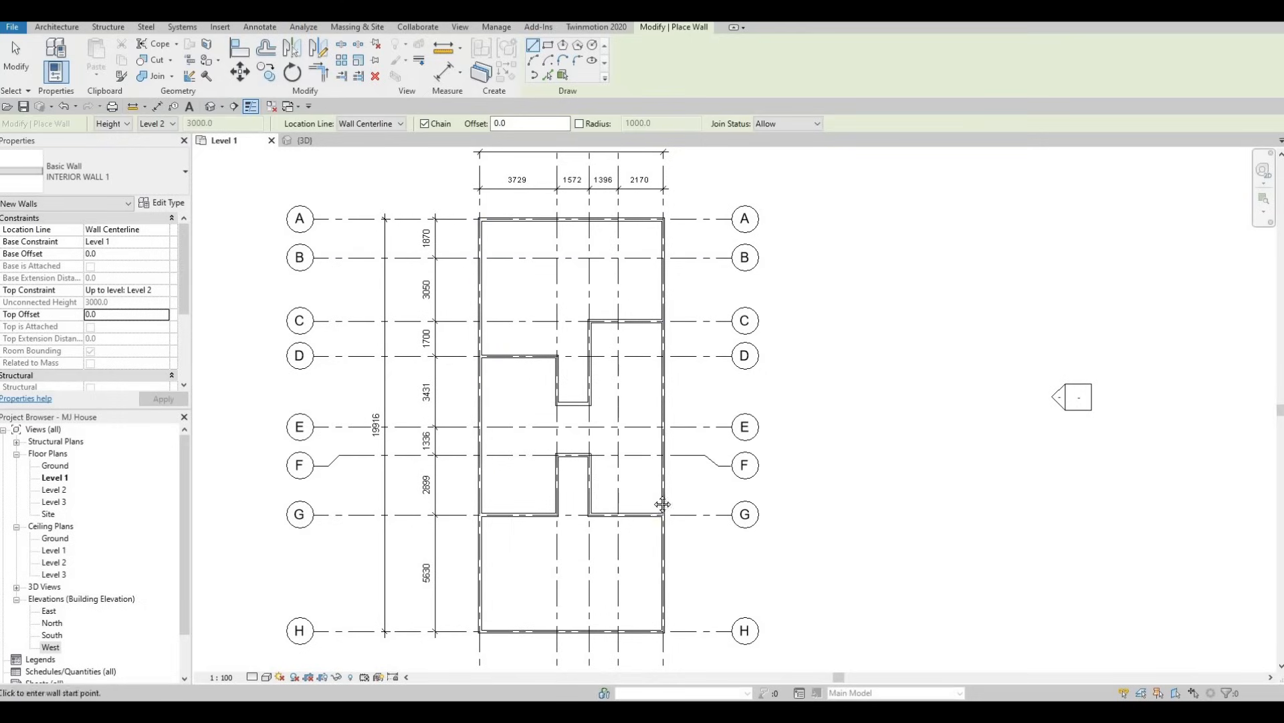
{"action": "middle_click_drag", "start_coordinate": [631, 504], "coordinate": [629, 427]}
{"action": "scroll", "coordinate": [629, 427], "scroll_direction": "up", "scroll_amount": 5}
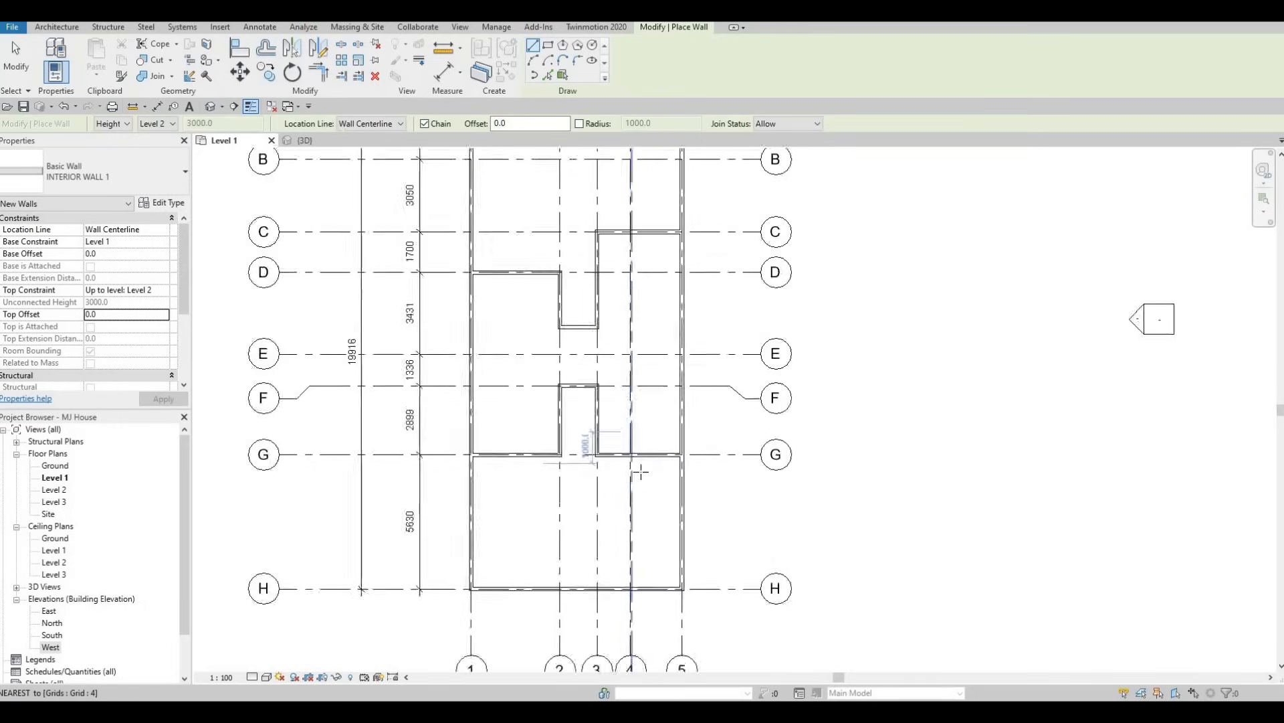
{"action": "left_click", "coordinate": [634, 480]}
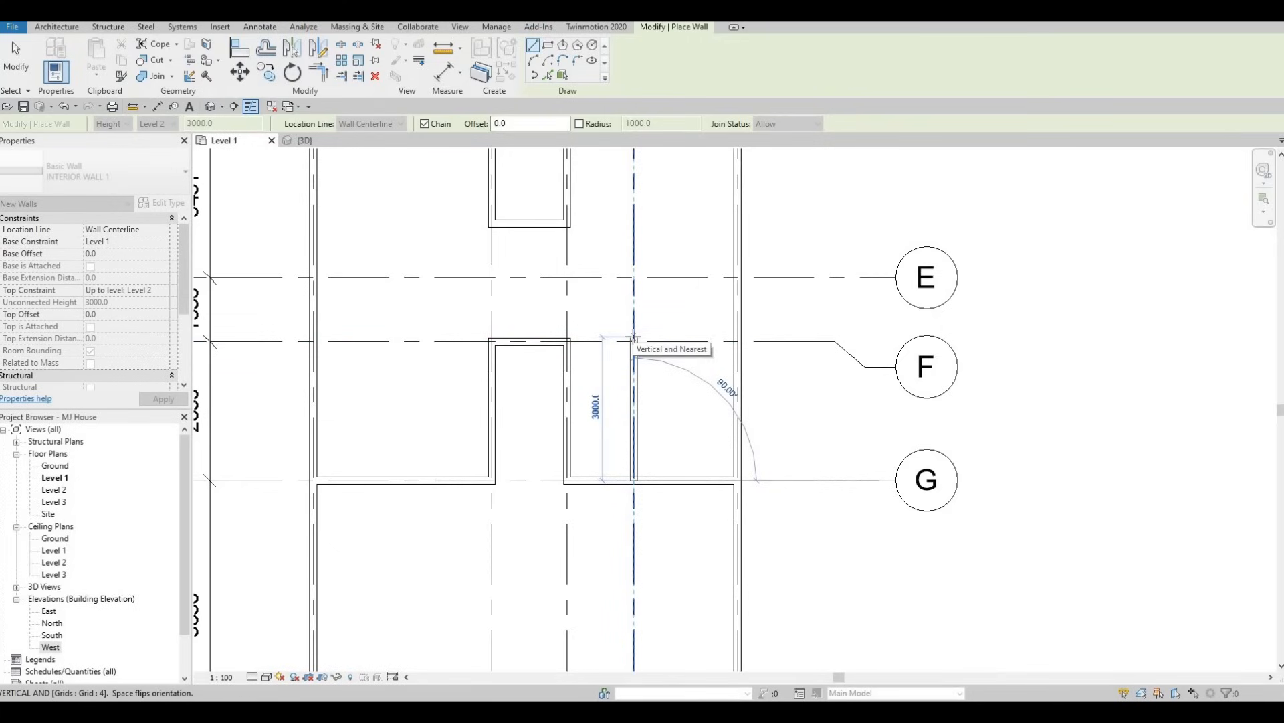
{"action": "left_click", "coordinate": [634, 338]}
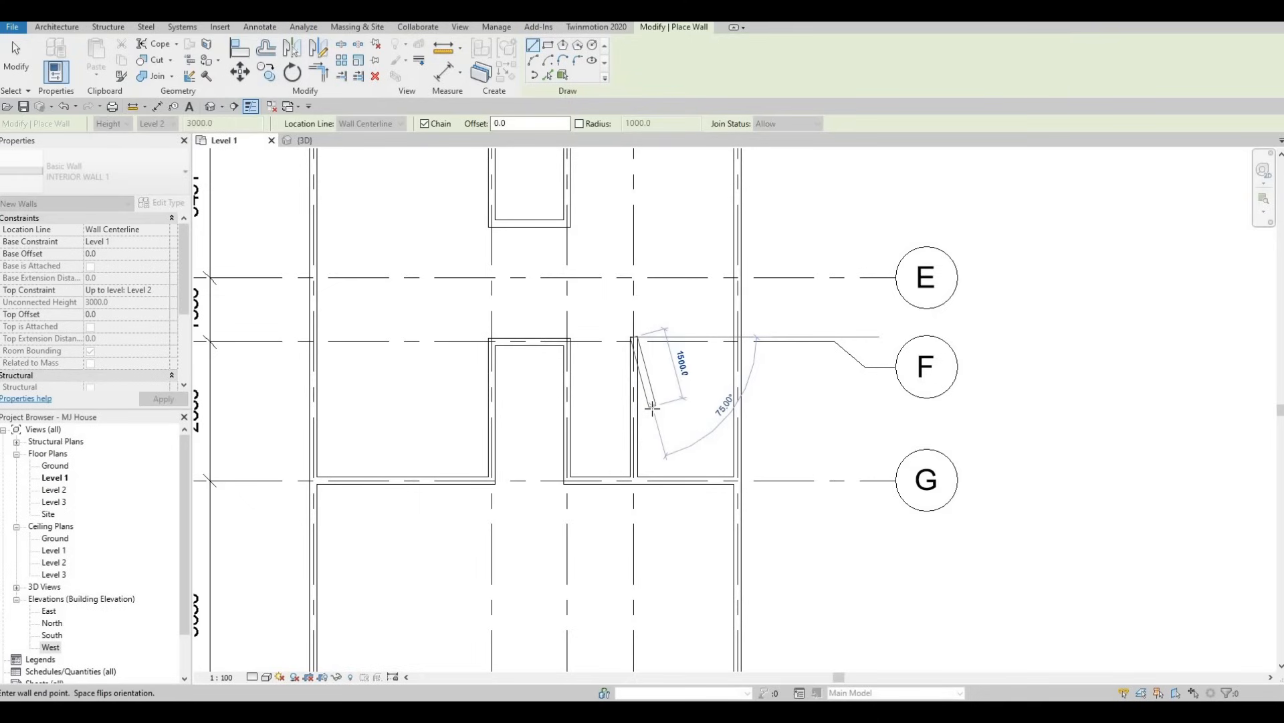
{"action": "key", "text": "Escape"}
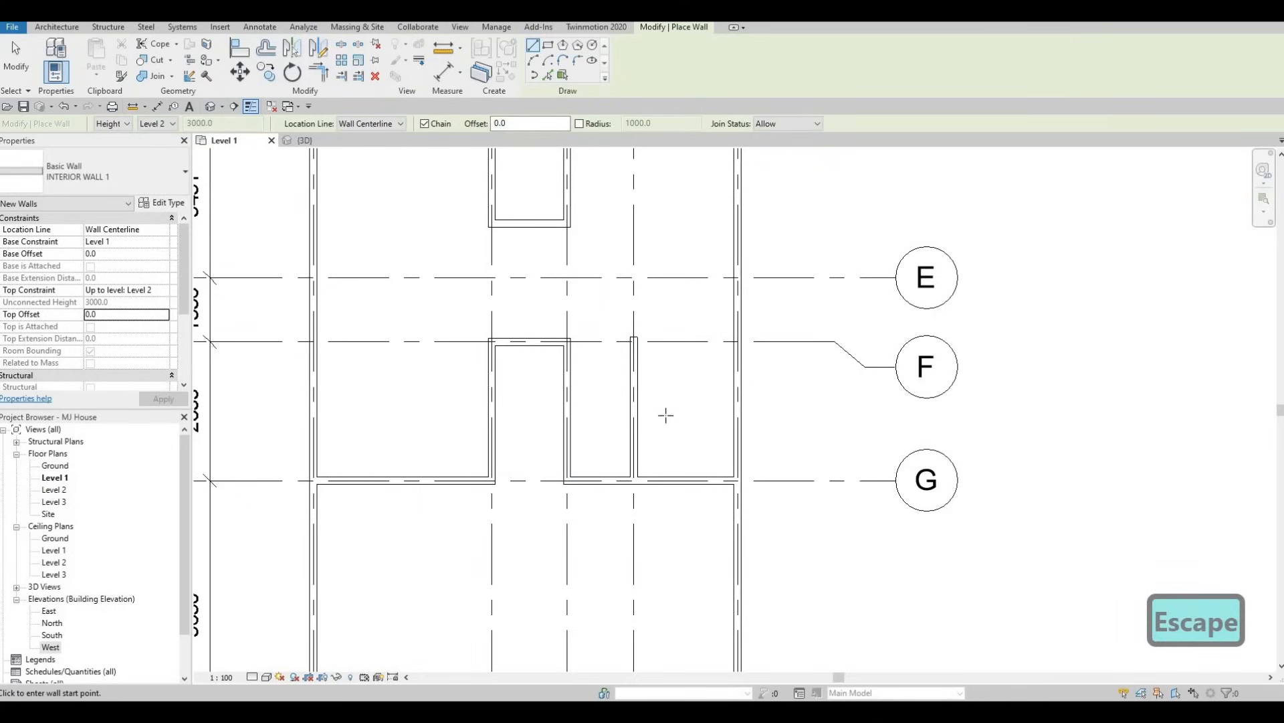
Draw a horizontal interior wall between the grid 3 wall and the new grid 4 wall, about 900 mm below grid F.
{"action": "left_click", "coordinate": [596, 386]}
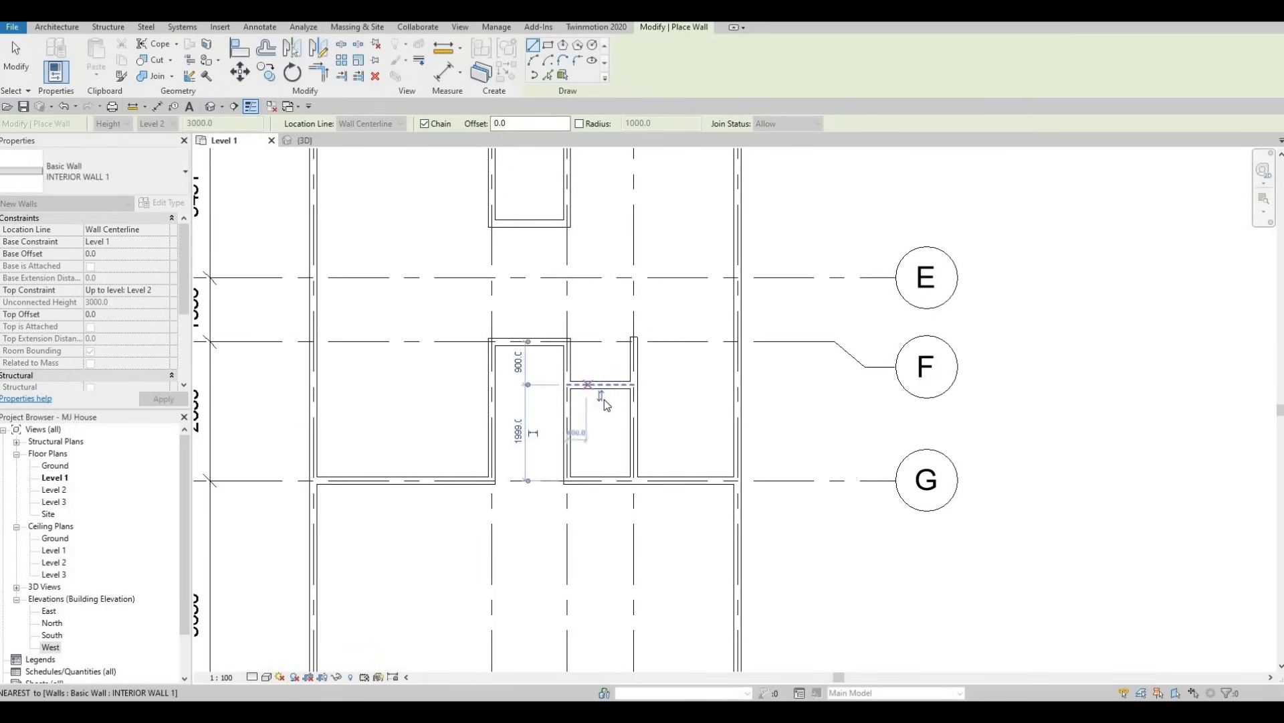
{"action": "key", "text": "Escape"}
{"action": "key", "text": "Escape"}
{"action": "key", "text": "Escape"}
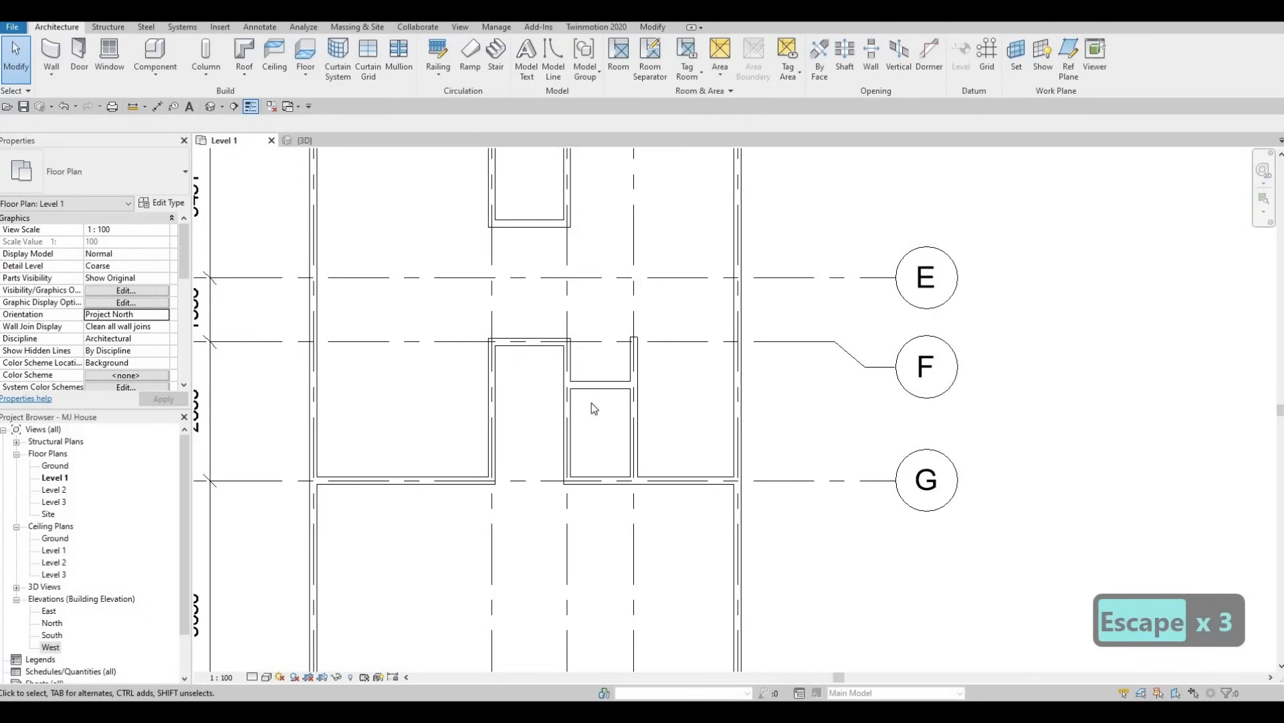
Set the horizontal interior wall's distance from grid G to 2200 mm and clear the selection.
{"action": "middle_click_drag", "start_coordinate": [592, 404], "coordinate": [604, 387]}
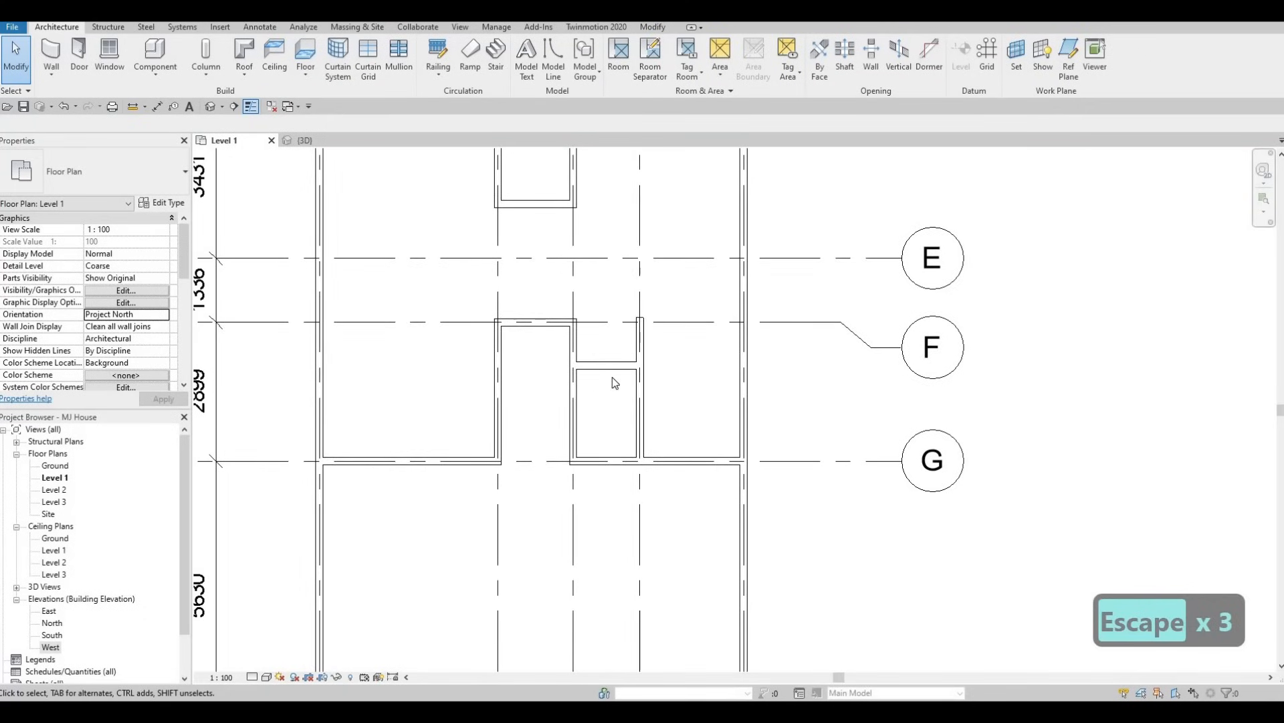
{"action": "left_click", "coordinate": [605, 364]}
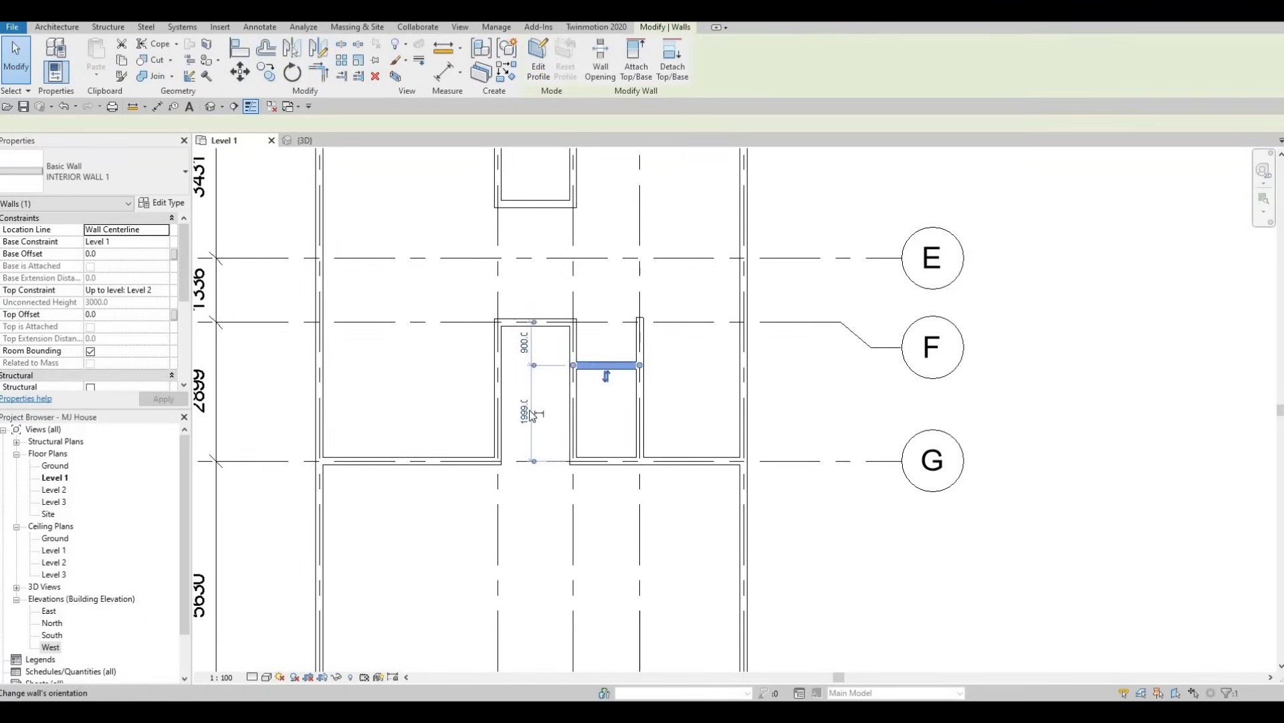
{"action": "left_click", "coordinate": [526, 410]}
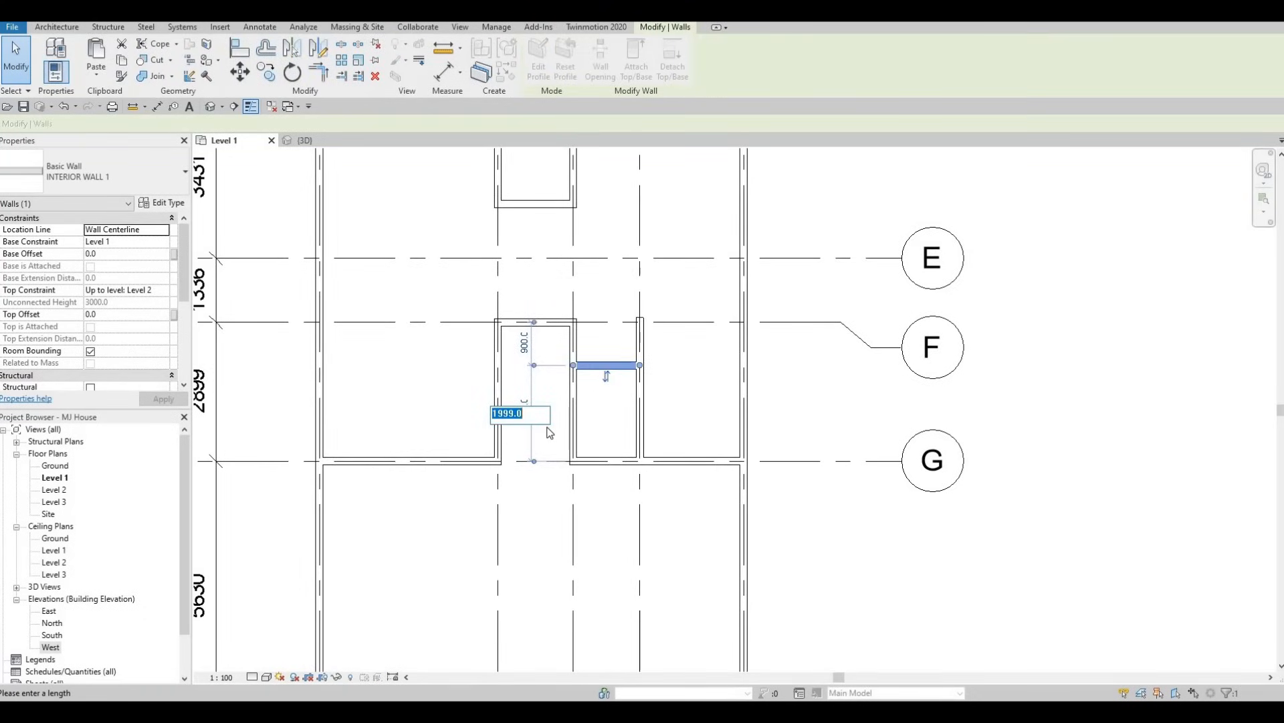
{"action": "type", "text": "2200"}
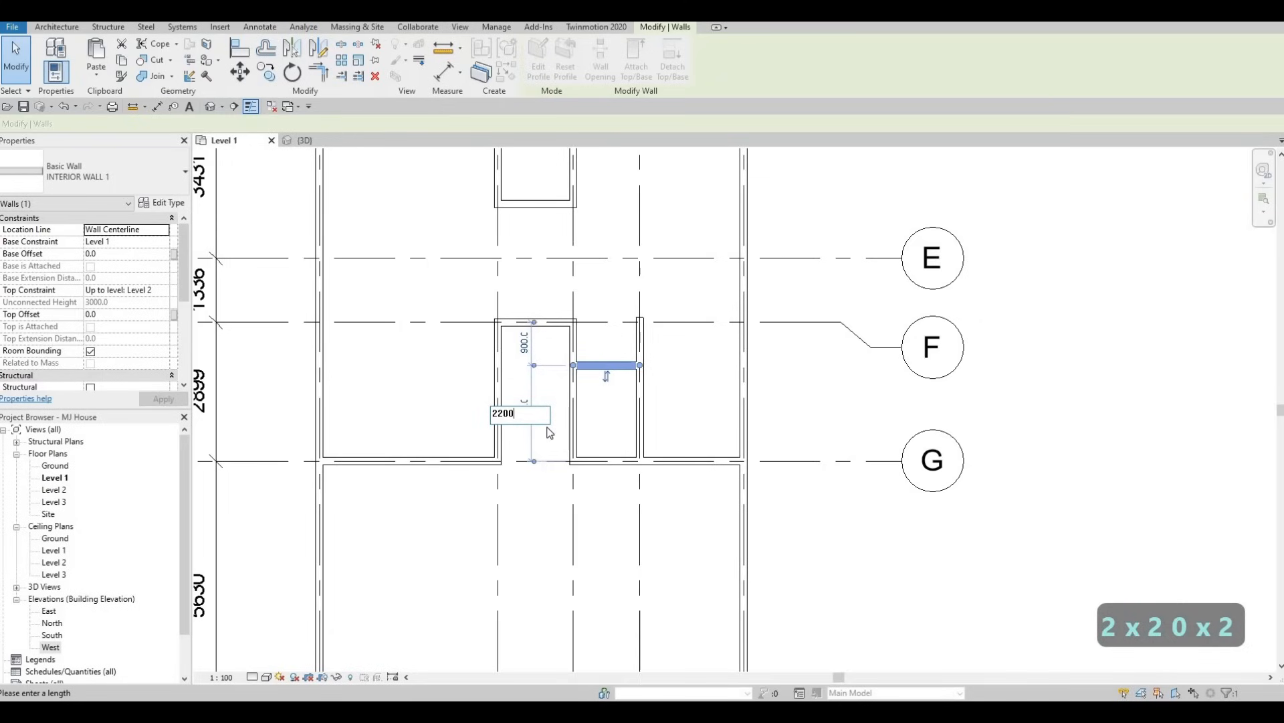
{"action": "key", "text": "Return"}
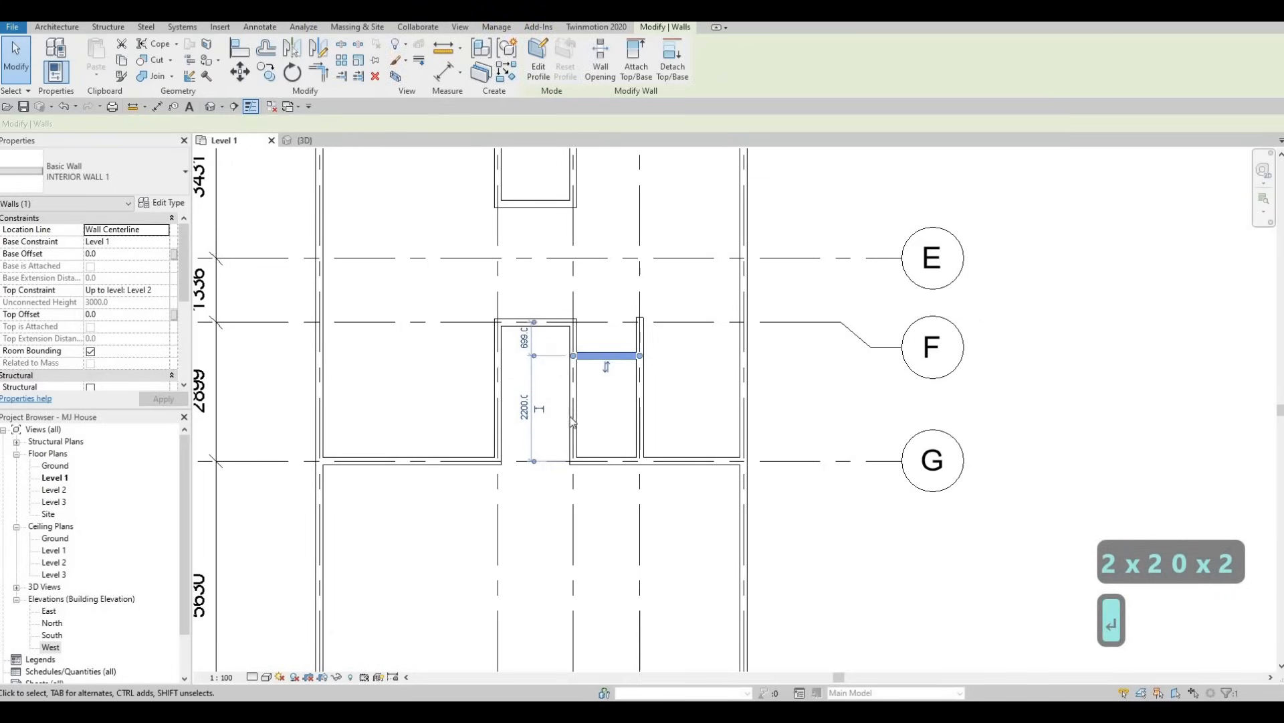
{"action": "key", "text": "Escape"}
{"action": "key", "text": "Escape"}
{"action": "left_click", "coordinate": [608, 356]}
{"action": "scroll", "coordinate": [598, 378], "scroll_direction": "down", "scroll_amount": 3}
{"action": "key", "text": "Escape"}
{"action": "key", "text": "Escape"}
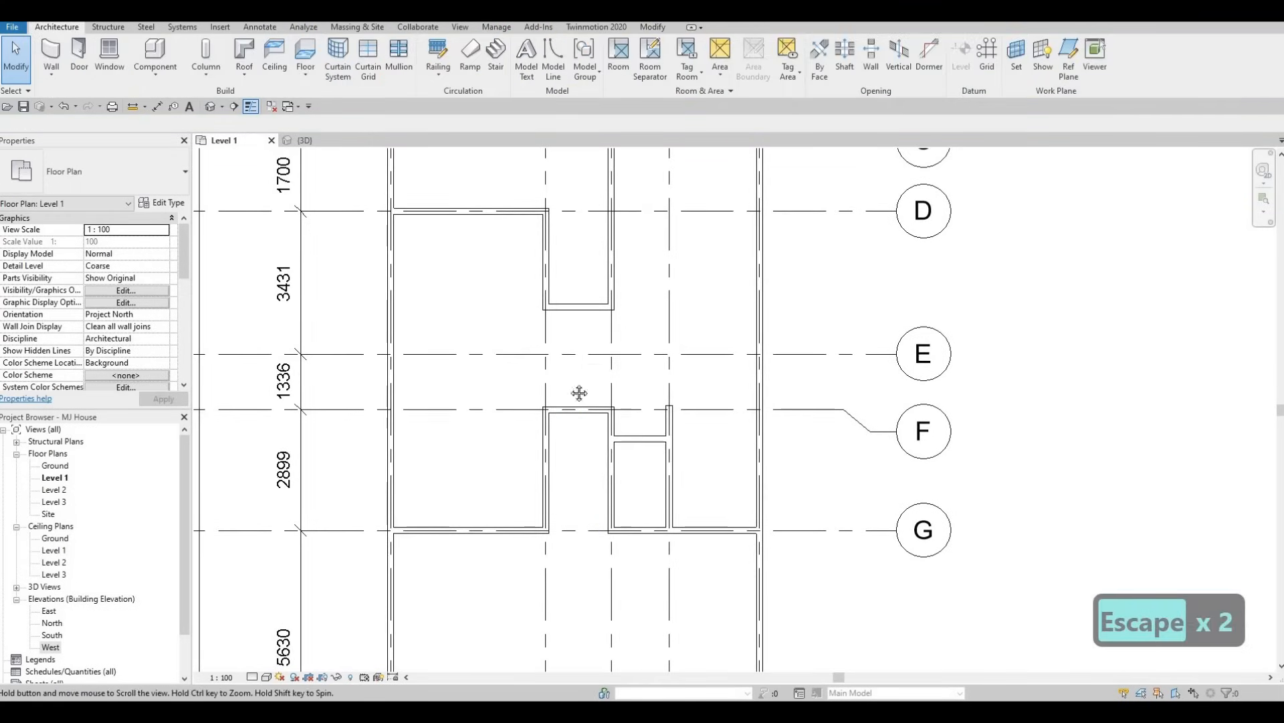
{"action": "scroll", "coordinate": [592, 362], "scroll_direction": "down", "scroll_amount": 2}
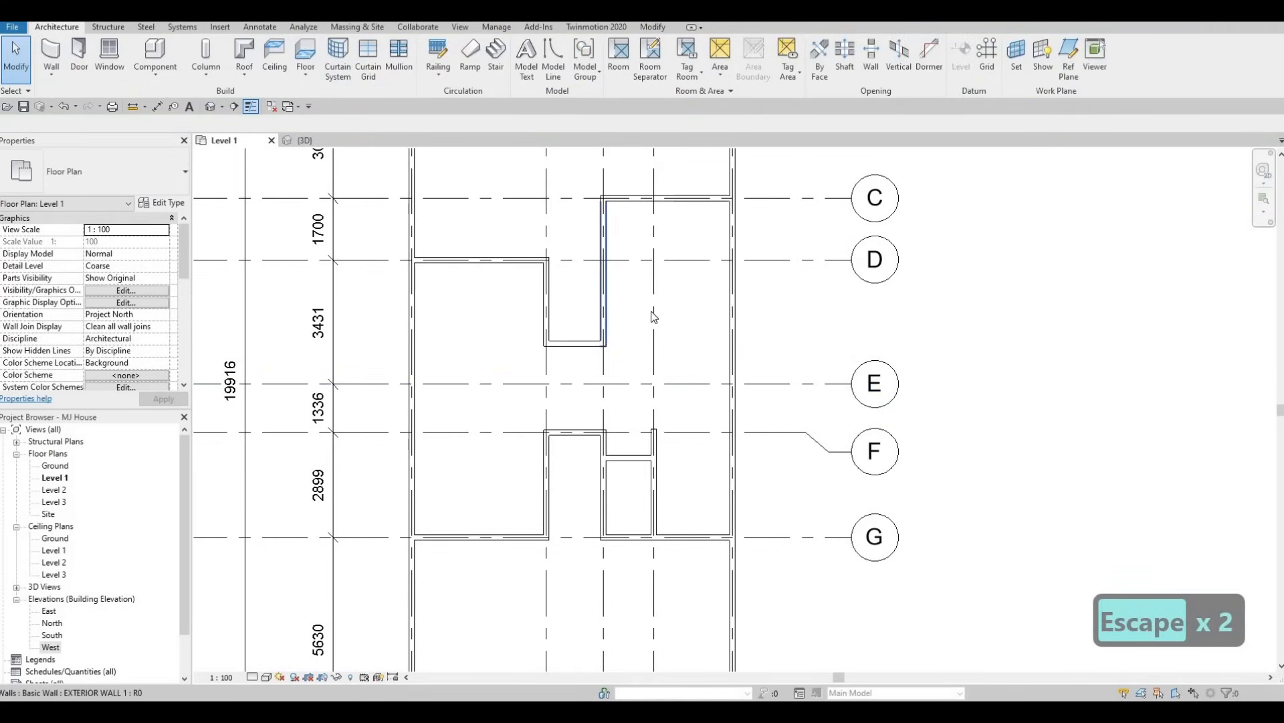
{"action": "middle_click_drag", "start_coordinate": [608, 368], "coordinate": [602, 395]}
{"action": "middle_click_drag", "start_coordinate": [1108, 407], "coordinate": [1083, 433]}
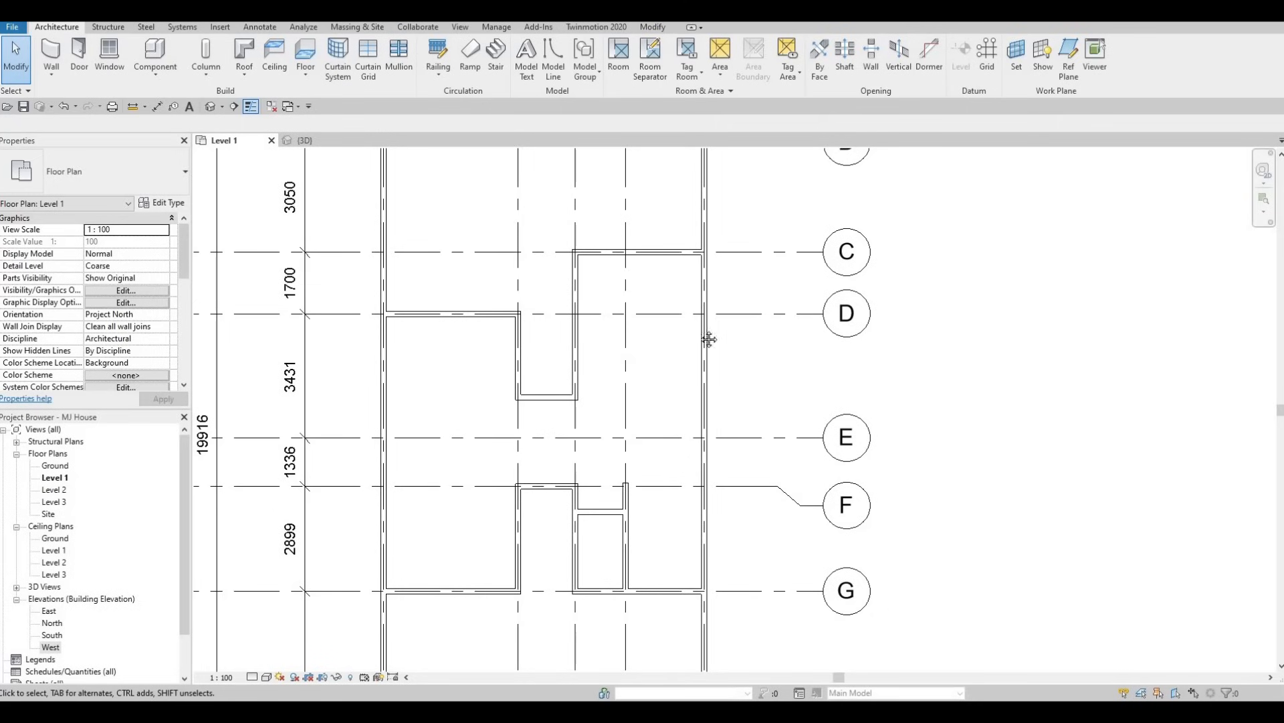
{"action": "middle_click_drag", "start_coordinate": [709, 339], "coordinate": [731, 305]}
{"action": "middle_click_drag", "start_coordinate": [672, 382], "coordinate": [724, 345]}
{"action": "middle_click_drag", "start_coordinate": [643, 404], "coordinate": [651, 373]}
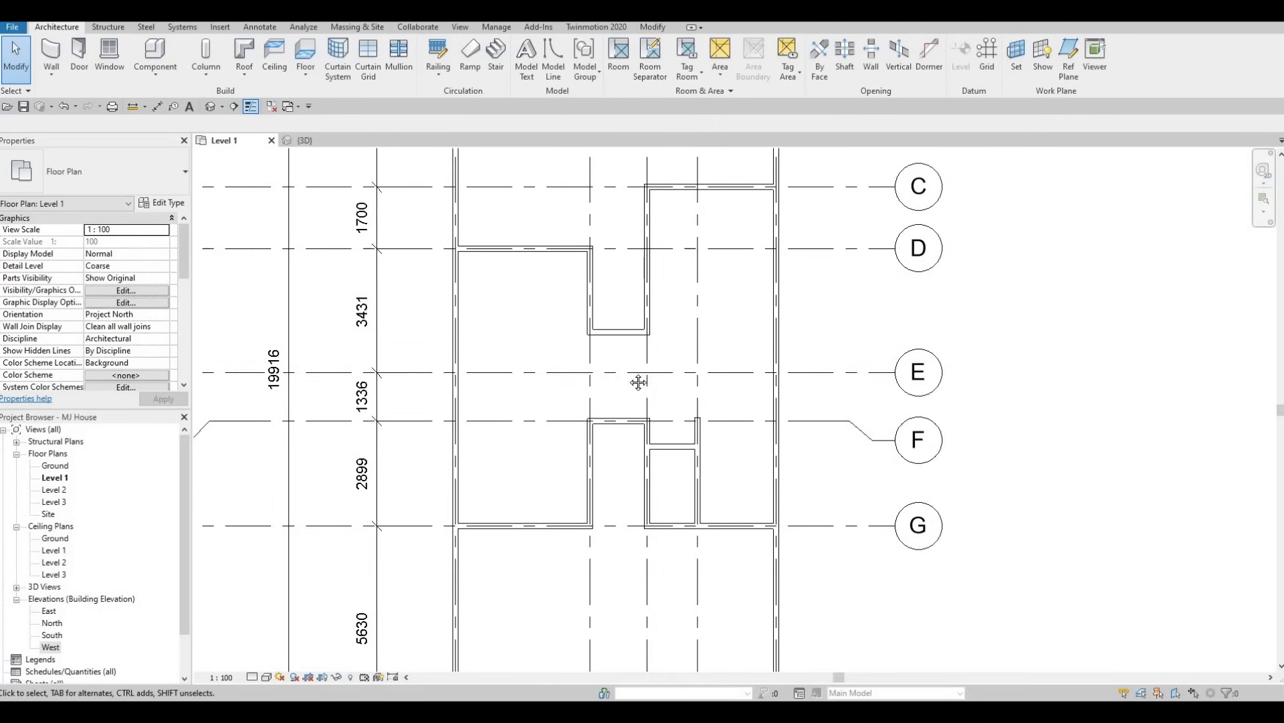
{"action": "scroll", "coordinate": [676, 410], "scroll_direction": "down", "scroll_amount": 1}
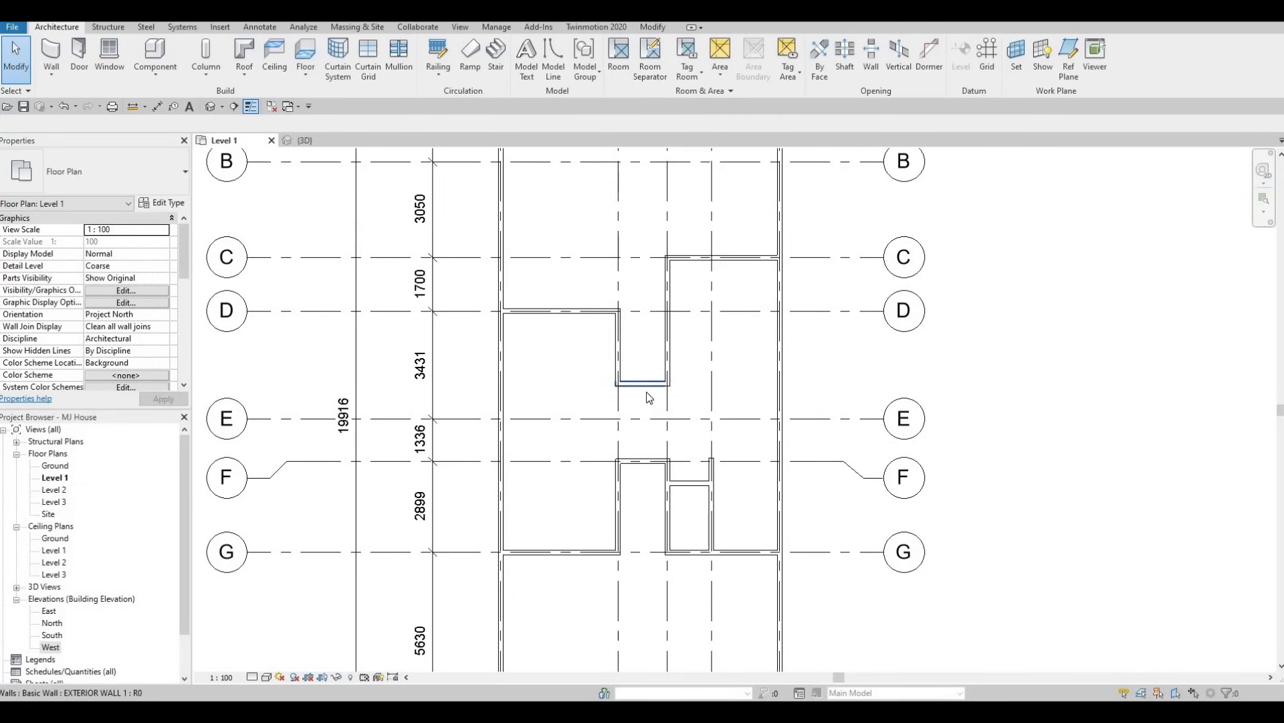
{"action": "key", "text": "F1"}
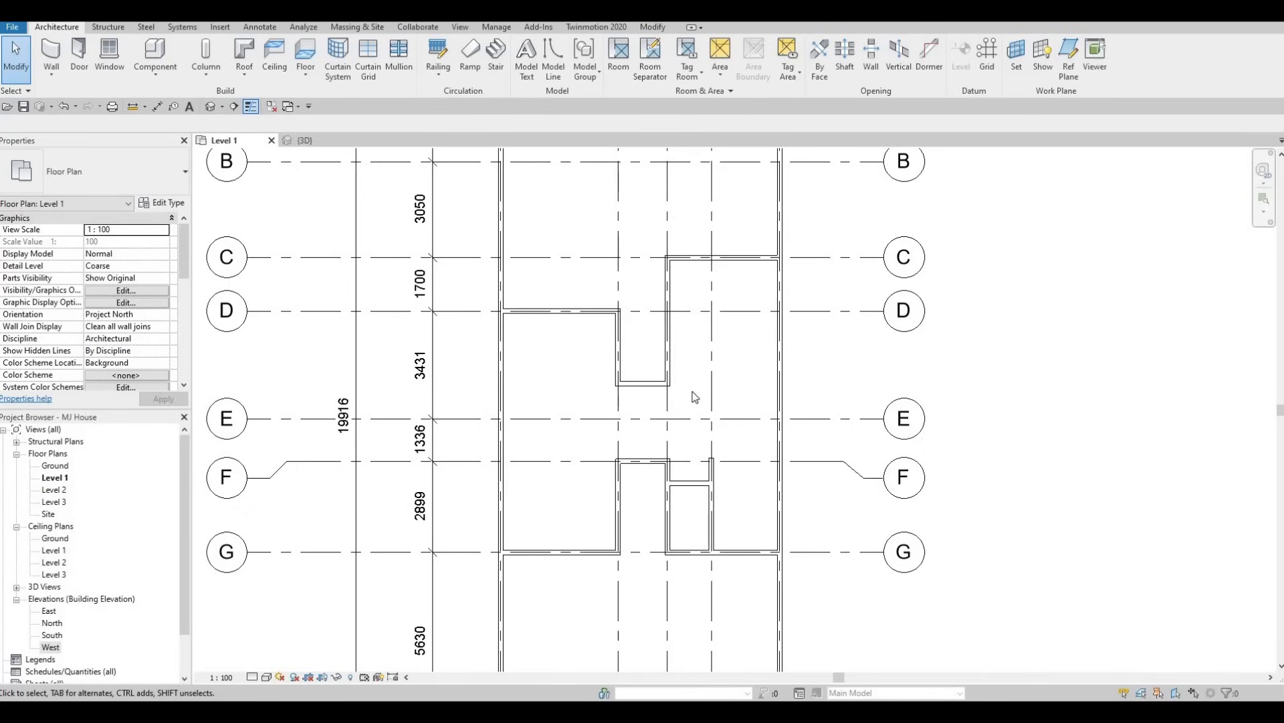
{"action": "middle_click_drag", "start_coordinate": [684, 407], "coordinate": [659, 376]}
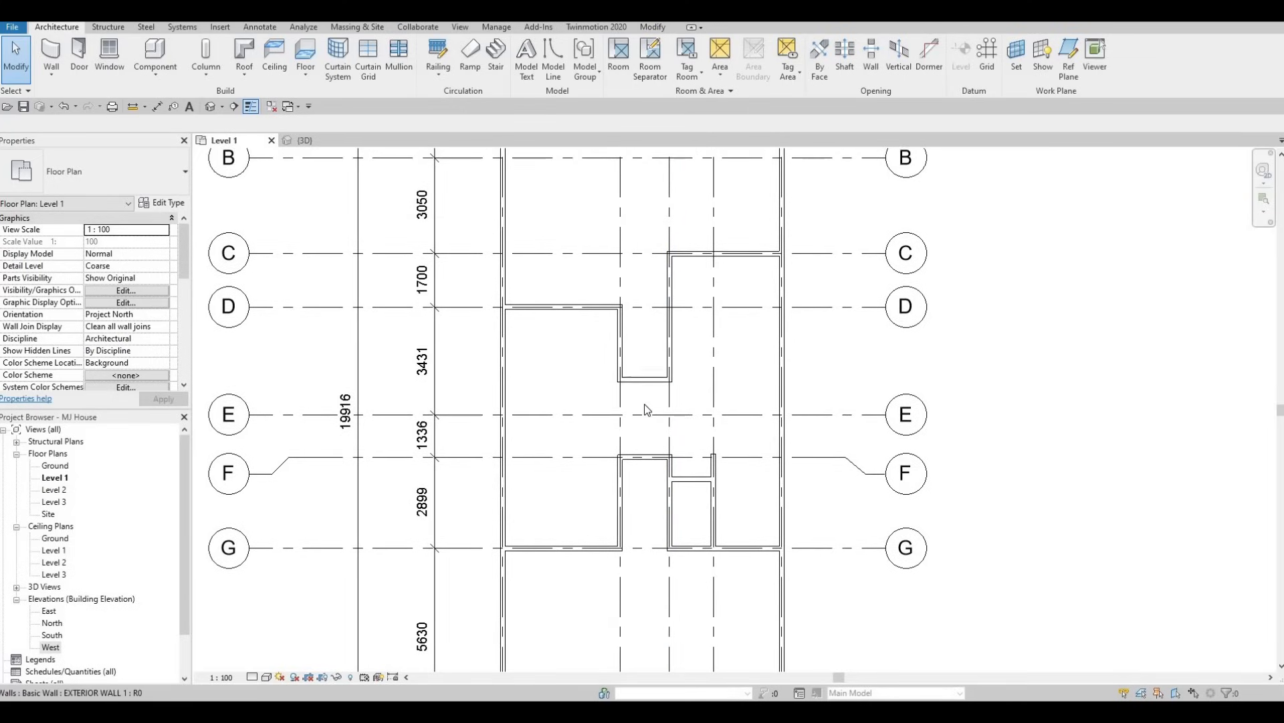
{"action": "scroll", "coordinate": [649, 385], "scroll_direction": "down", "scroll_amount": 1}
{"action": "scroll", "coordinate": [630, 378], "scroll_direction": "down", "scroll_amount": 2}
{"action": "scroll", "coordinate": [630, 379], "scroll_direction": "up", "scroll_amount": 1}
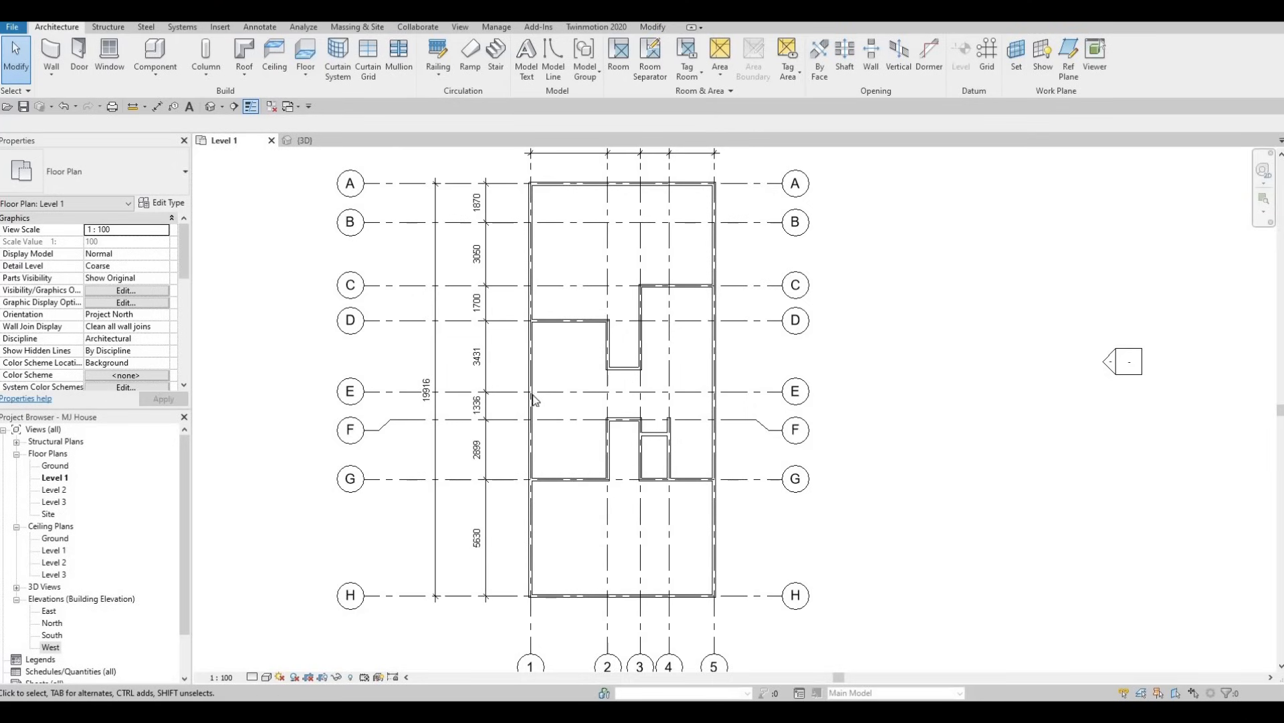
Load the M_Table-Dining family from the Tables subfolder of the Furniture library.
{"action": "left_click", "coordinate": [215, 26]}
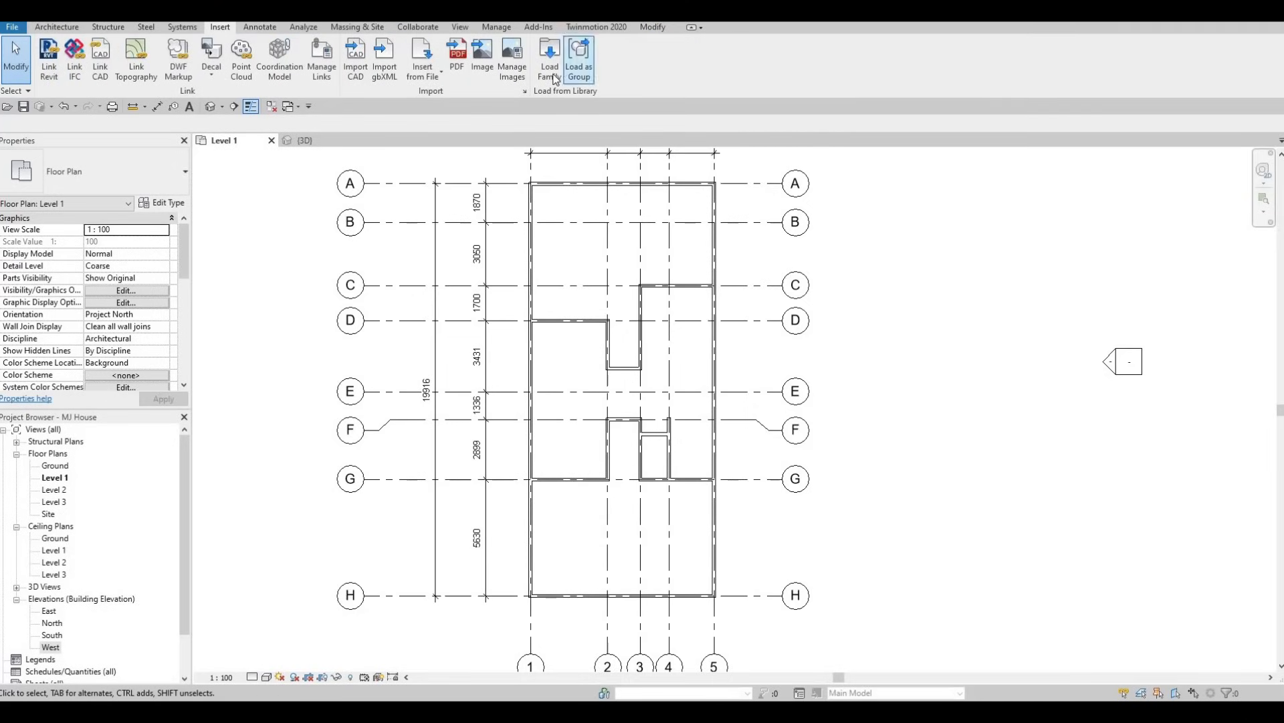
{"action": "left_click", "coordinate": [549, 62]}
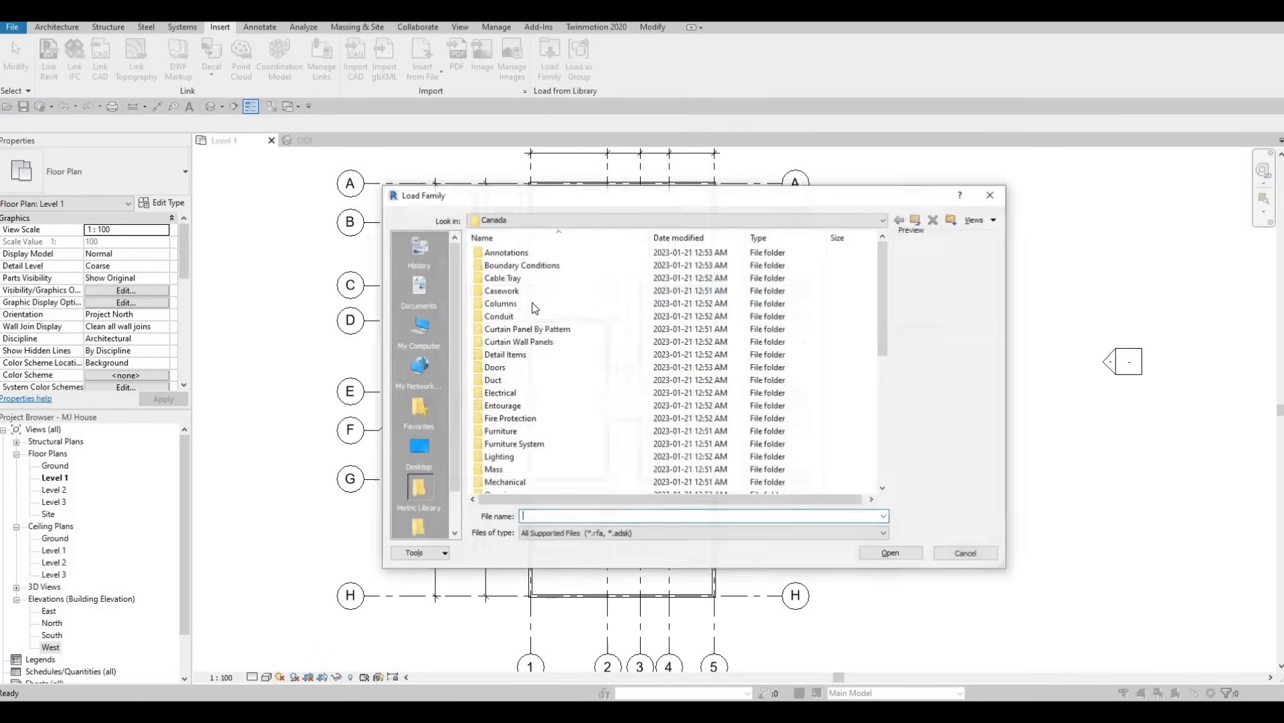
{"action": "double_click", "coordinate": [507, 433]}
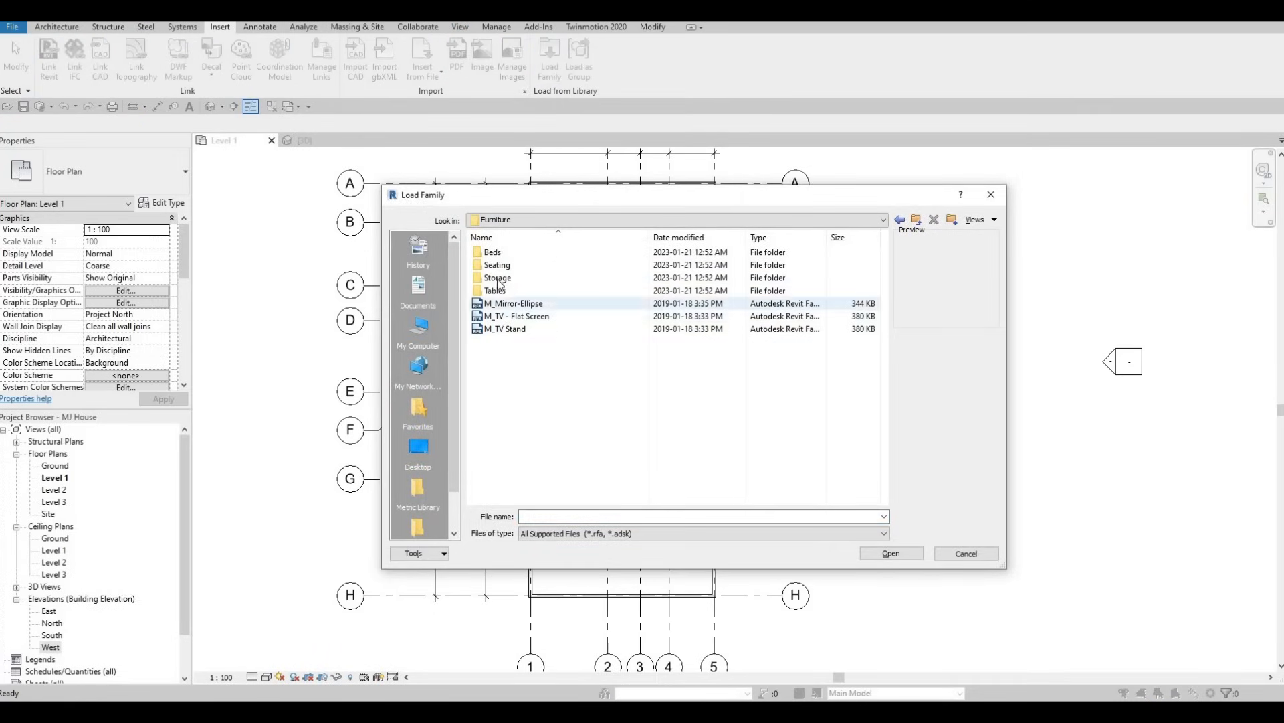
{"action": "double_click", "coordinate": [503, 292]}
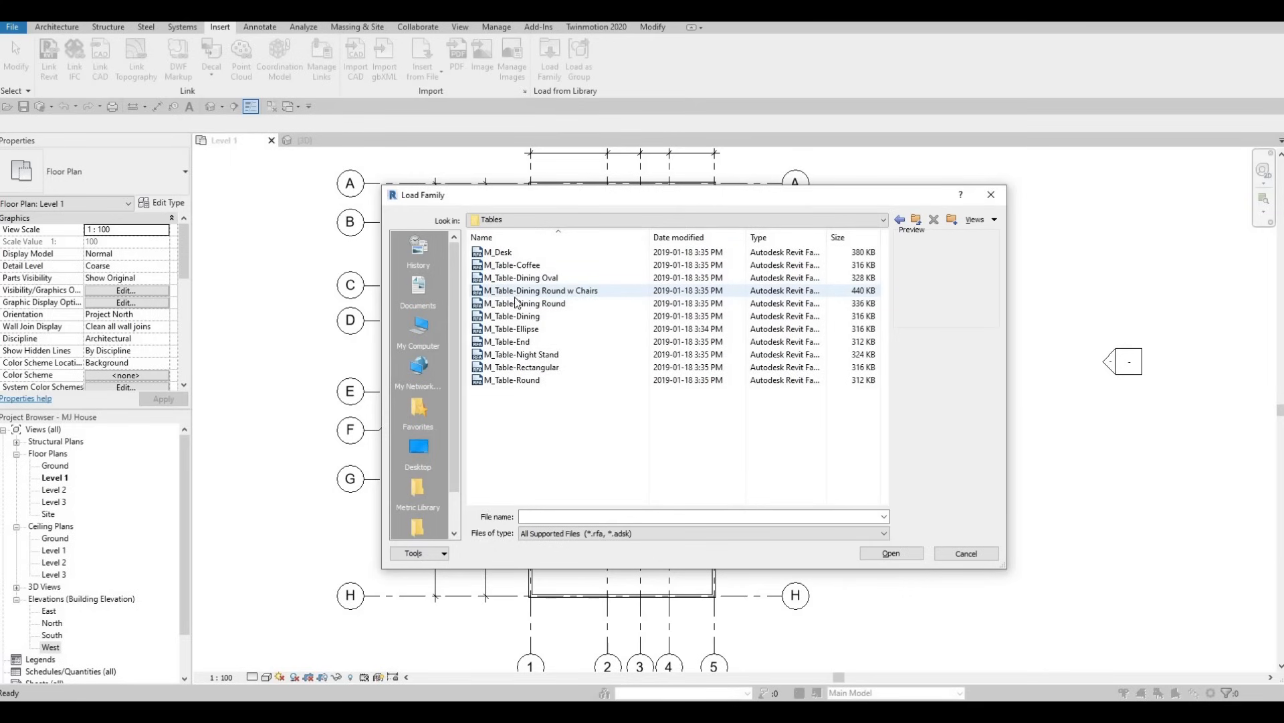
{"action": "left_click", "coordinate": [505, 257]}
{"action": "key", "text": "Down"}
{"action": "key", "text": "Down"}
{"action": "key", "text": "Down"}
{"action": "key", "text": "Down"}
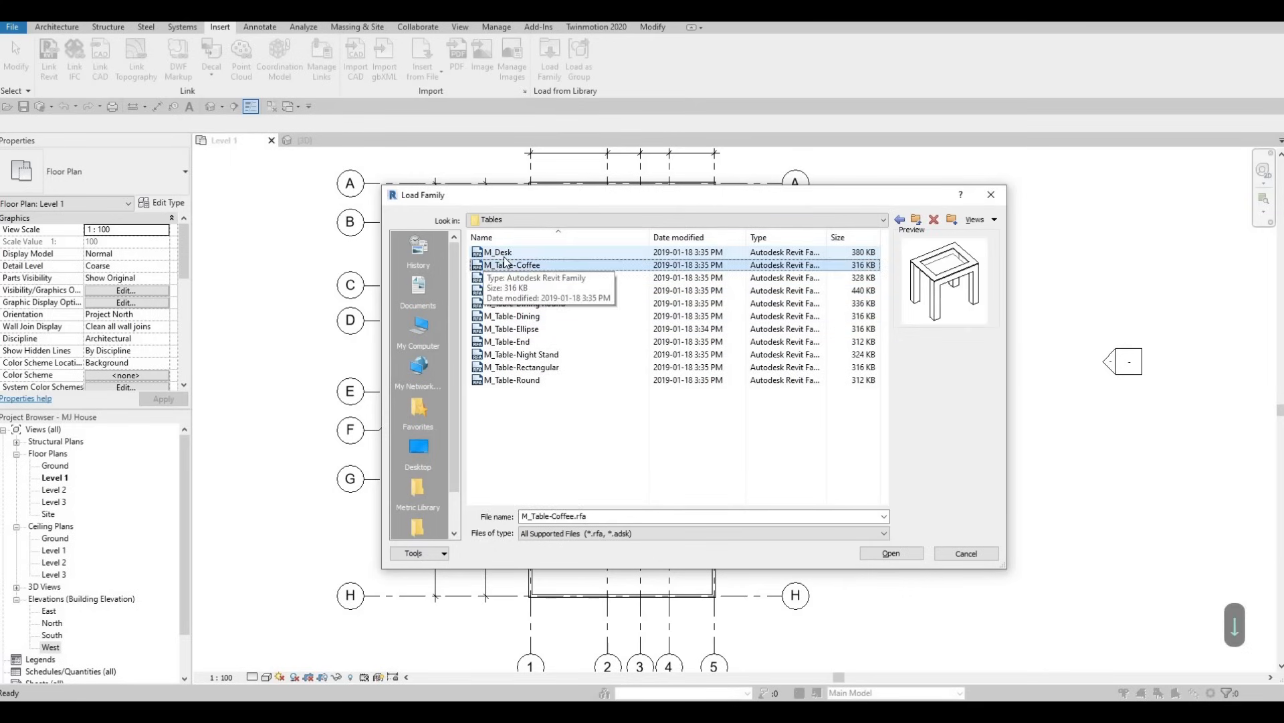
{"action": "key", "text": "Down"}
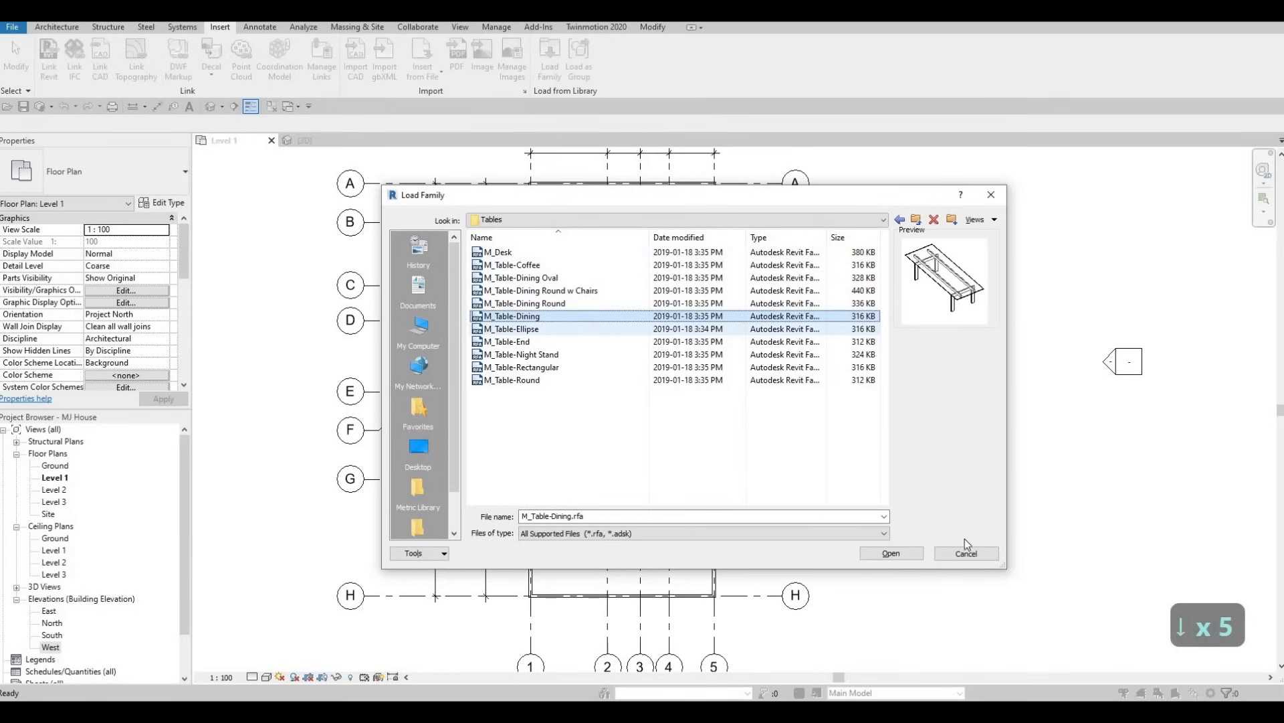
{"action": "left_click", "coordinate": [910, 559]}
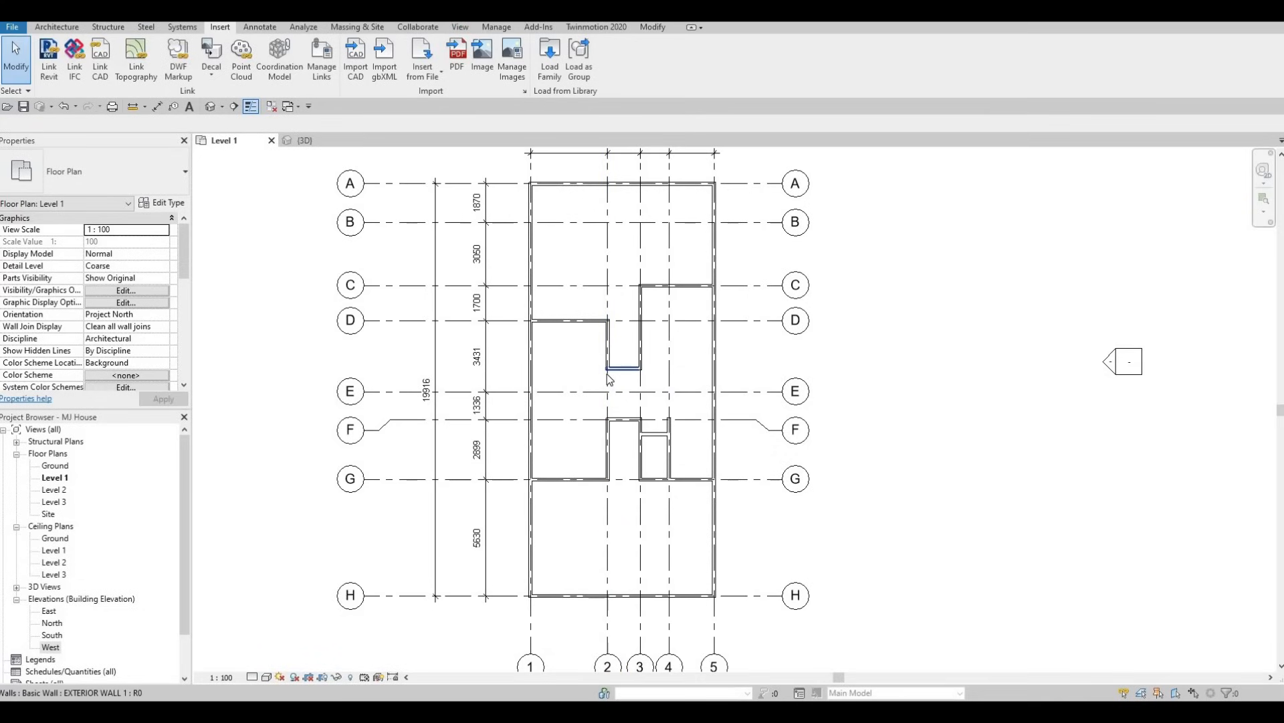
Place a 0762 x 2134mm dining table between grids F and G, centred about 1800 mm left of grid 2 and 1400 mm below grid F.
{"action": "key", "text": "c"}
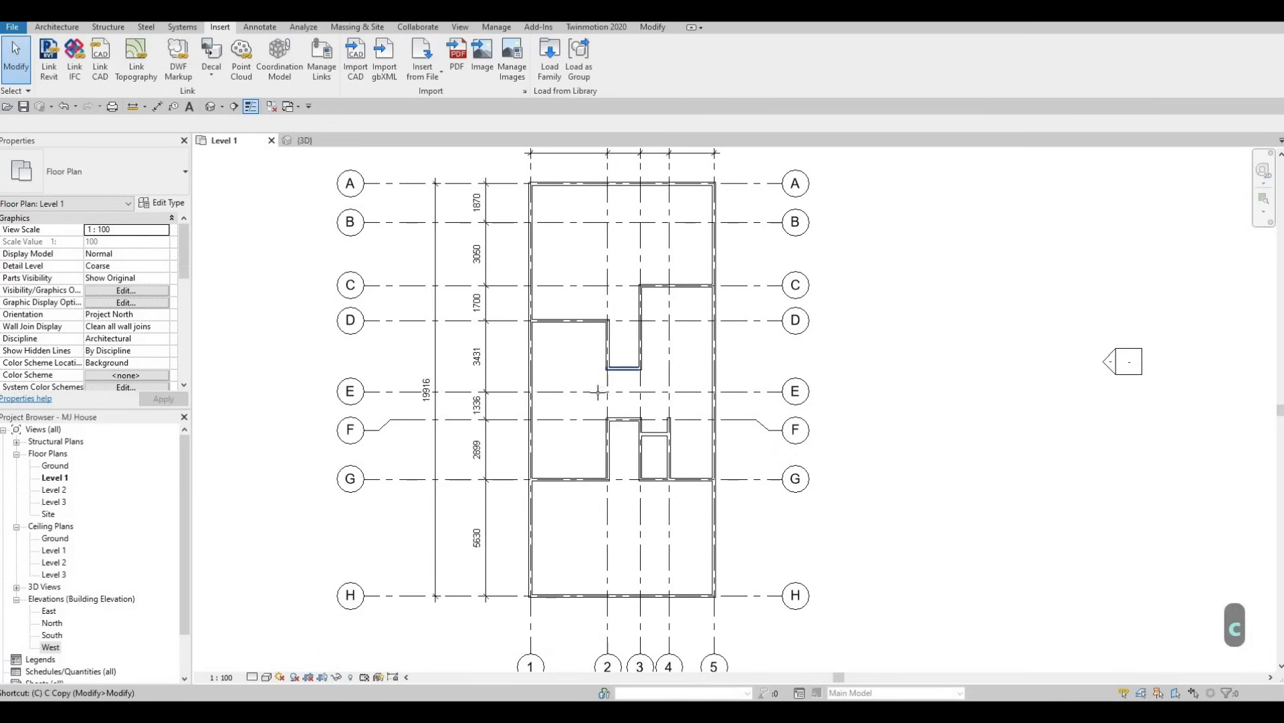
{"action": "key", "text": "m"}
{"action": "scroll", "coordinate": [572, 446], "scroll_direction": "up", "scroll_amount": 2}
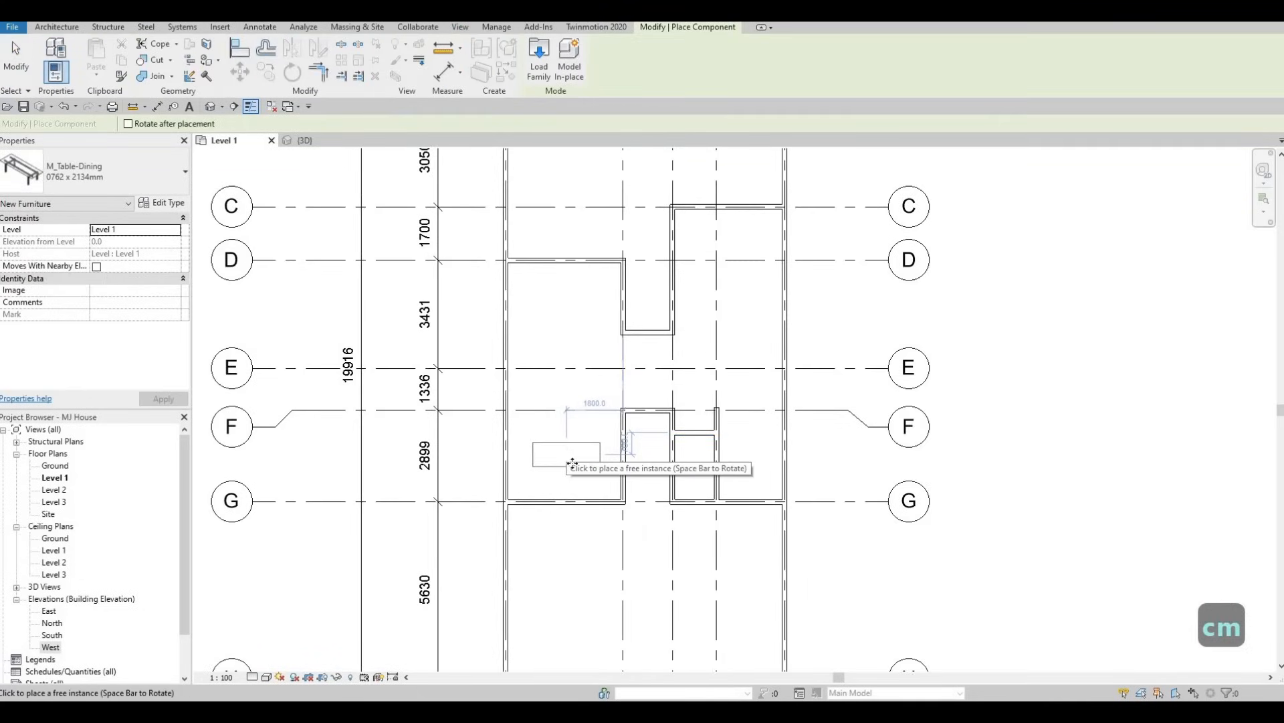
{"action": "left_click", "coordinate": [566, 454]}
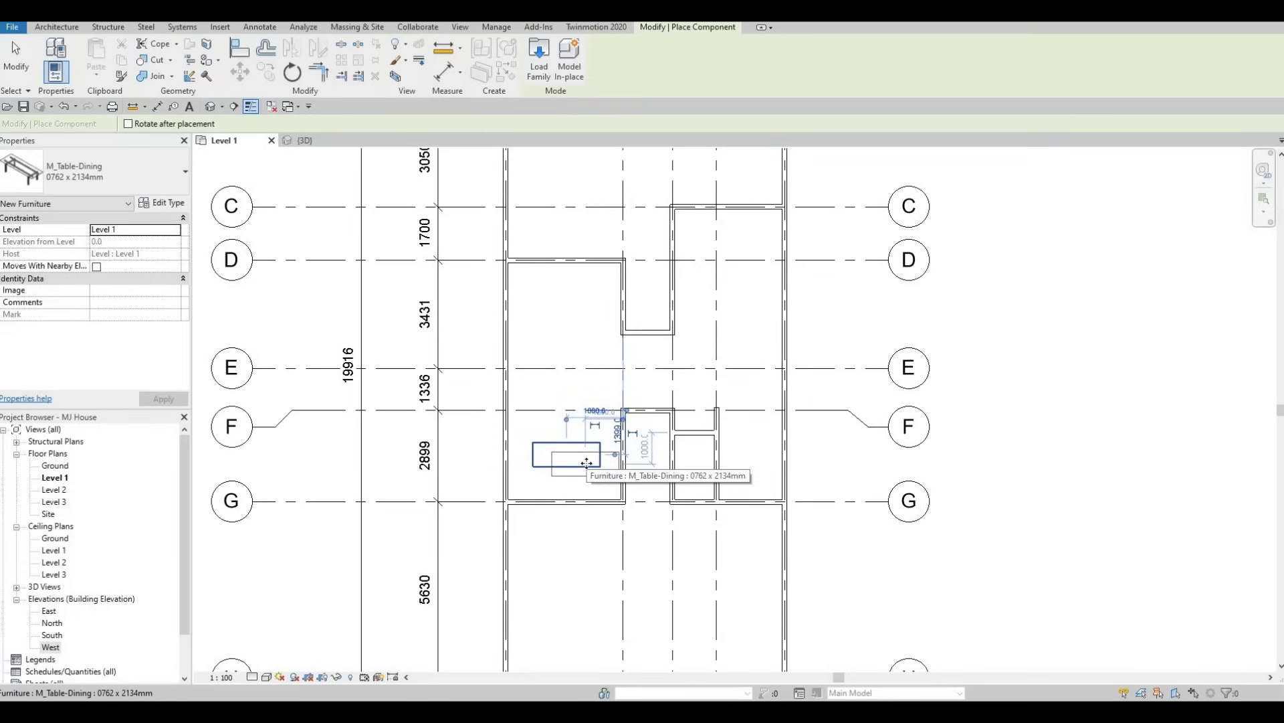
{"action": "key", "text": "Escape"}
{"action": "key", "text": "Escape"}
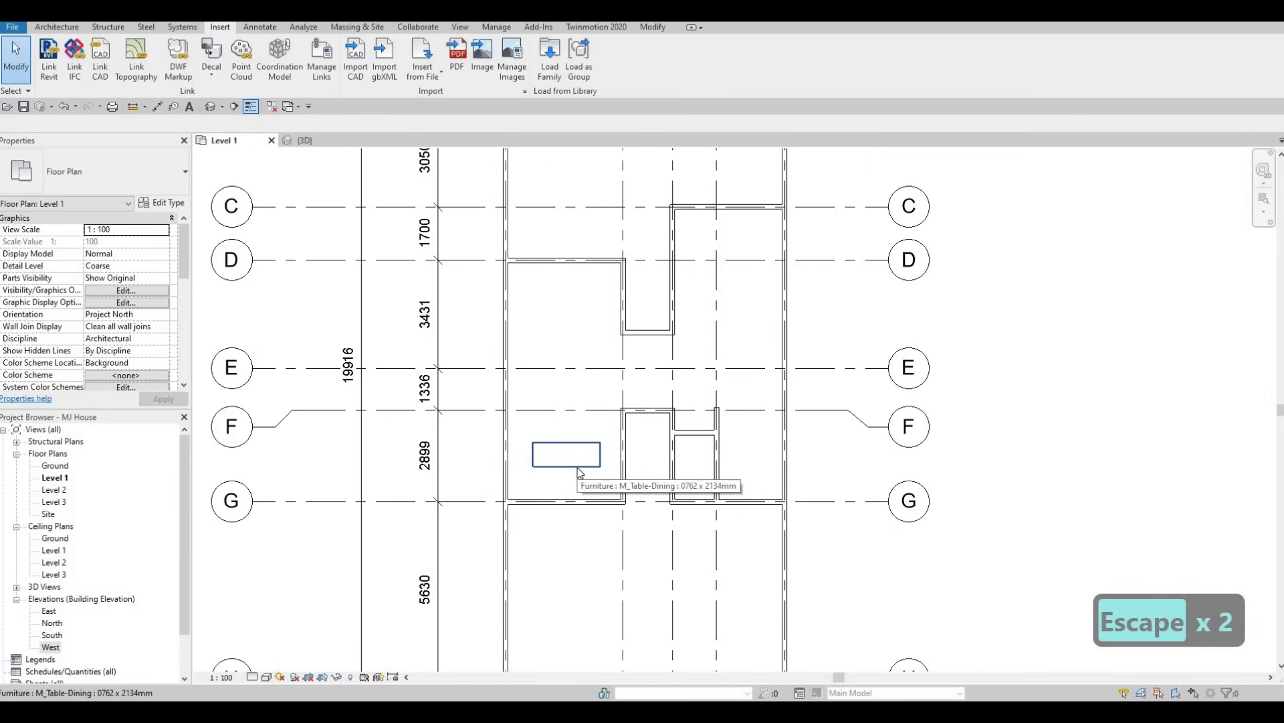
Change the placed dining table's type to 0915 x 1830mm.
{"action": "left_click", "coordinate": [580, 468]}
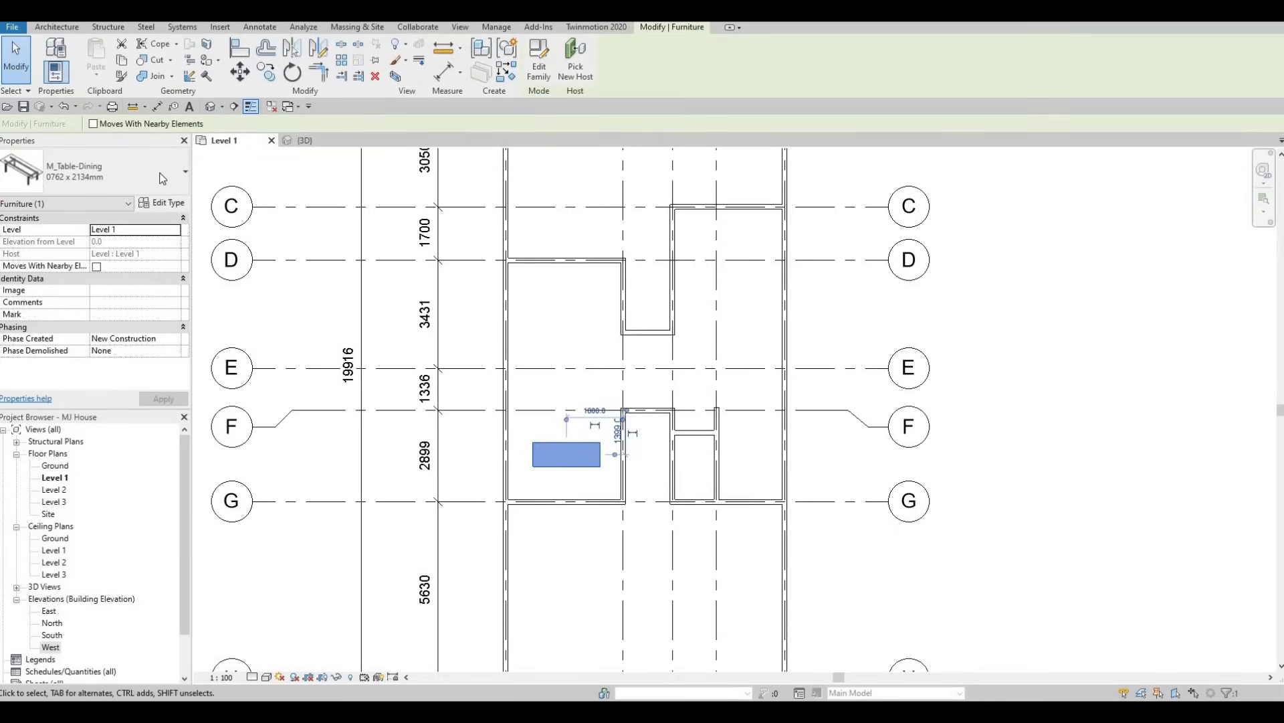
{"action": "left_click", "coordinate": [164, 175]}
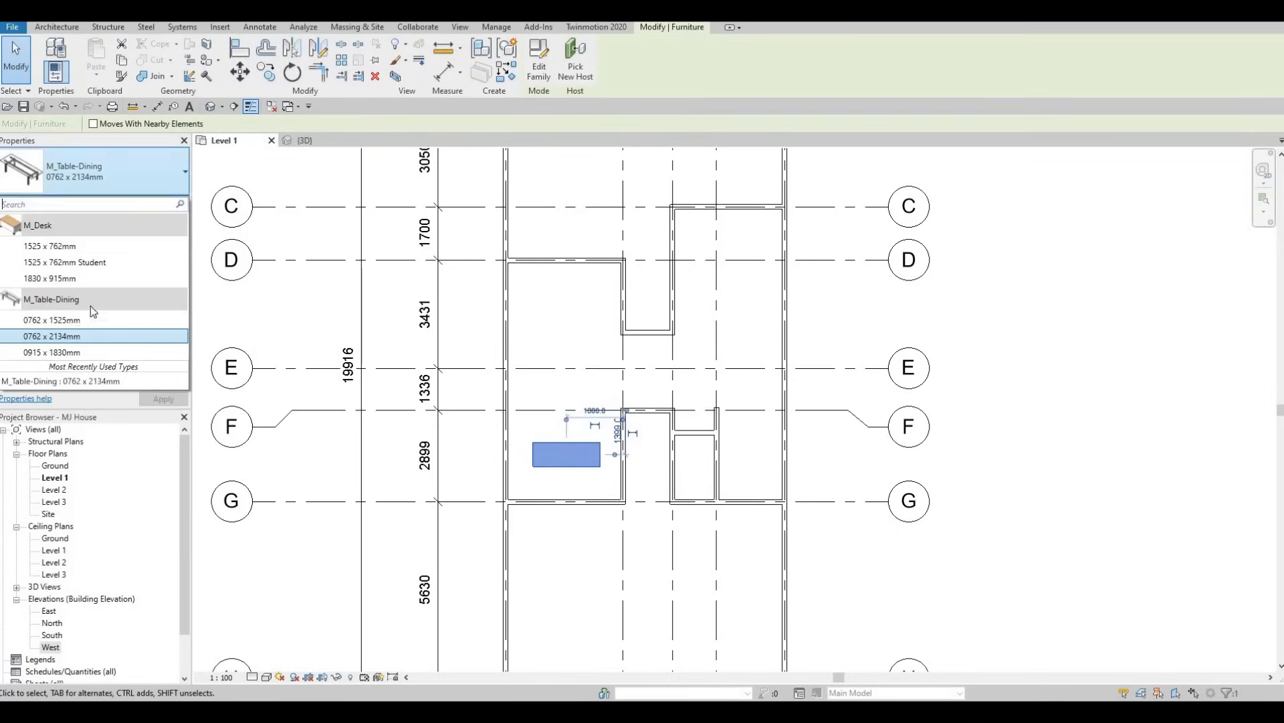
{"action": "left_click", "coordinate": [53, 353]}
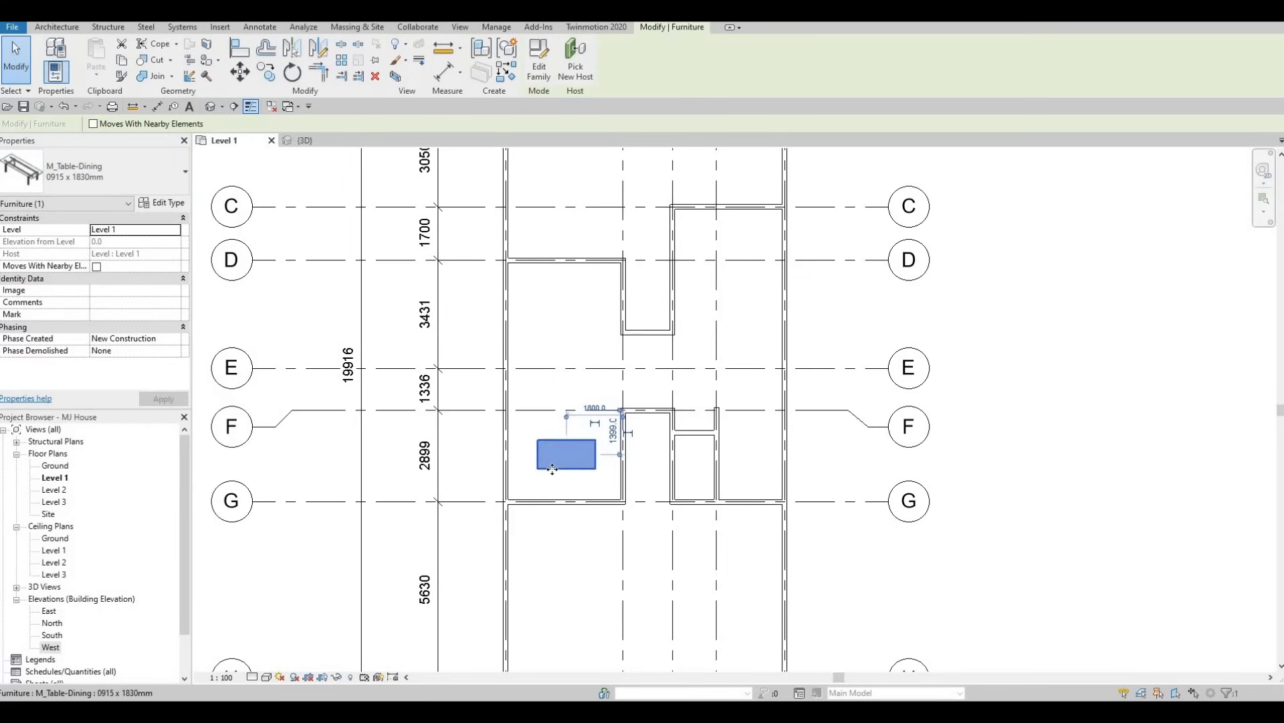
Duplicate the selected dining table's 0915 x 1830mm type under the name DINING TABLE.
{"action": "left_click", "coordinate": [166, 204]}
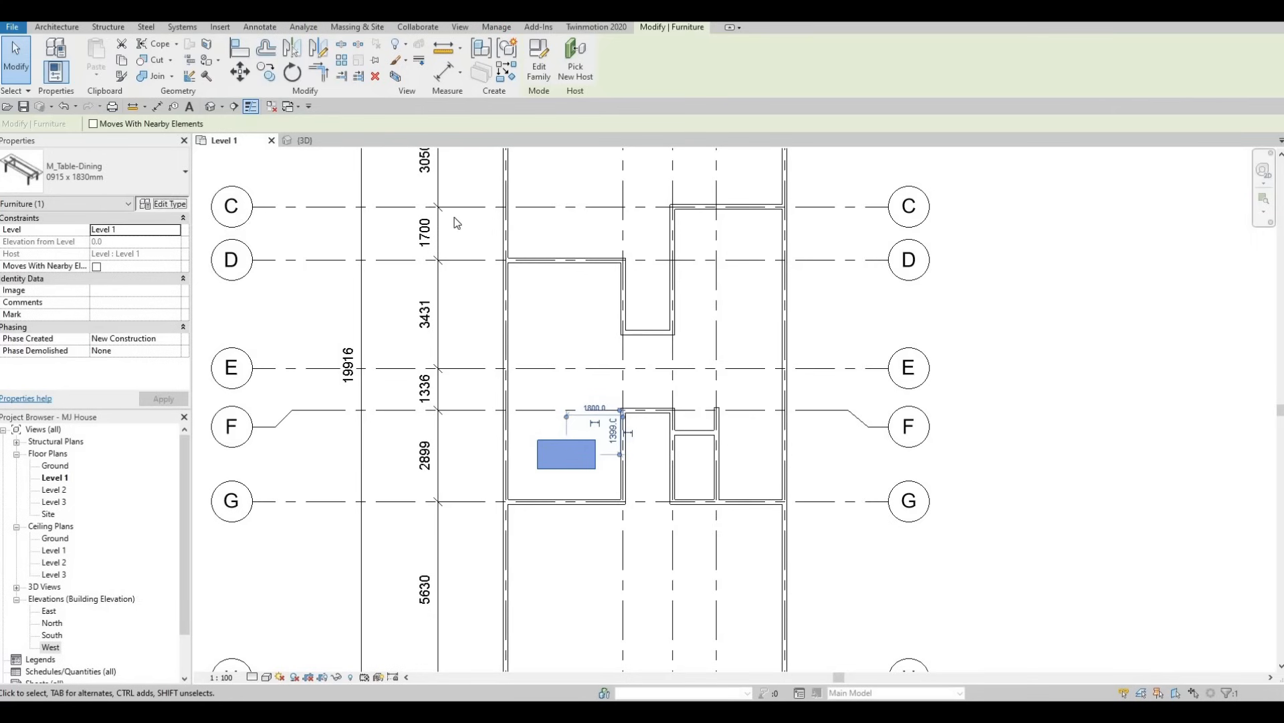
{"action": "left_click", "coordinate": [1098, 164]}
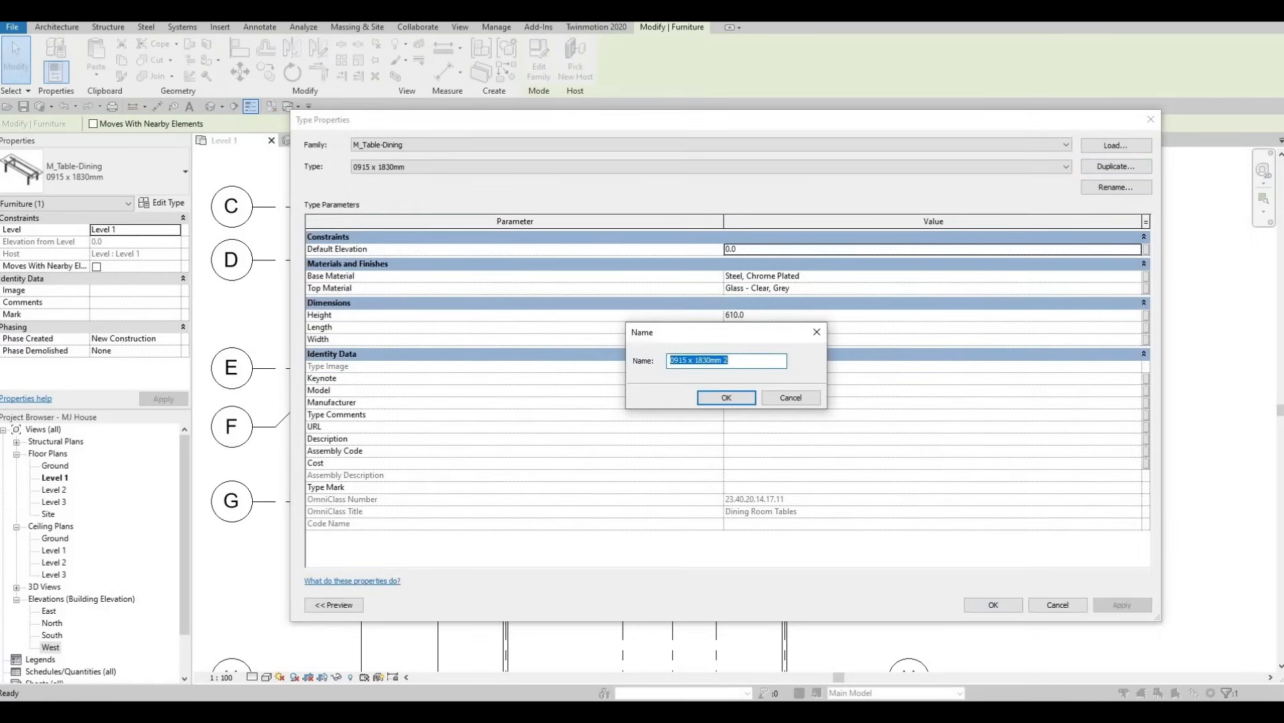
{"action": "type", "text": "DINING "}
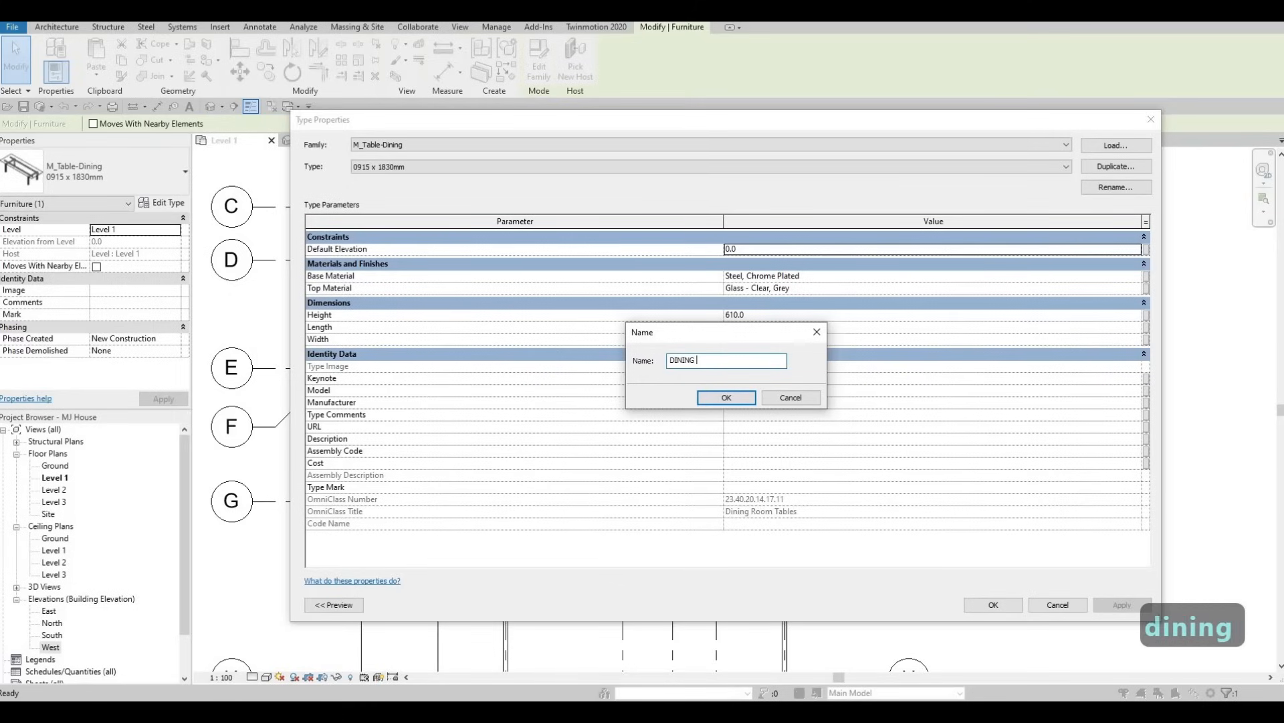
{"action": "type", "text": "TABLE"}
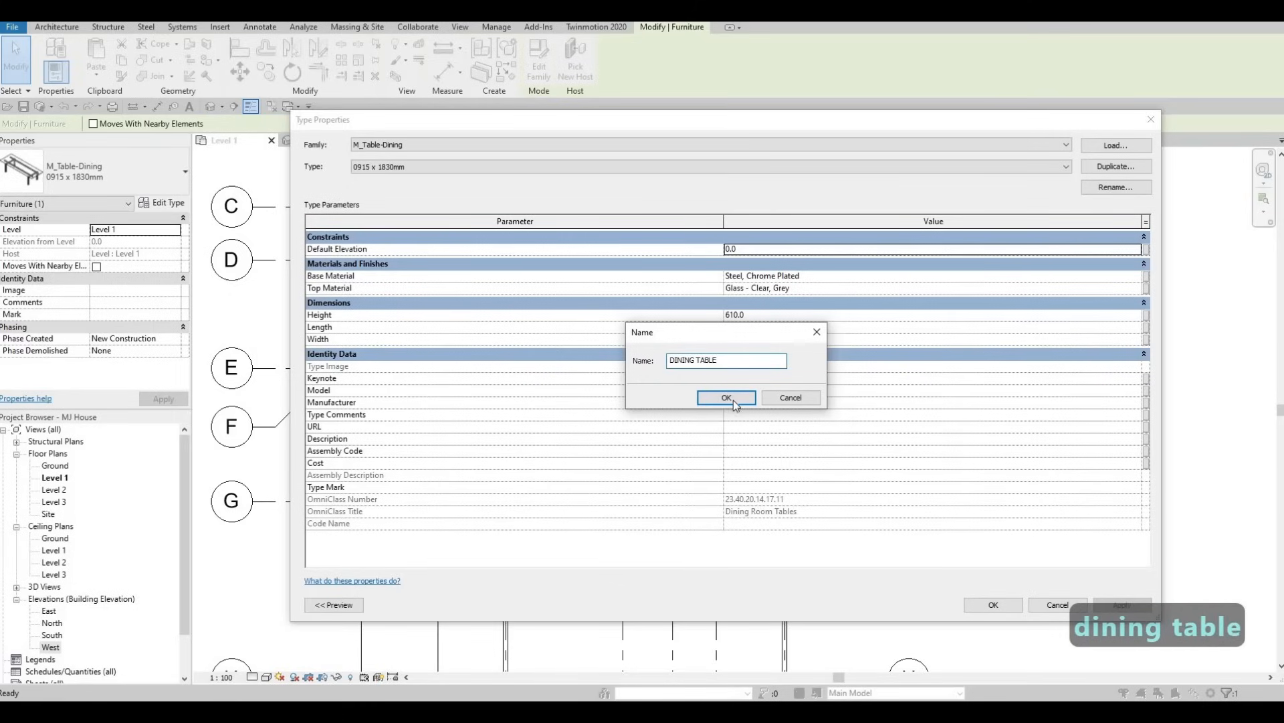
{"action": "left_click", "coordinate": [729, 399]}
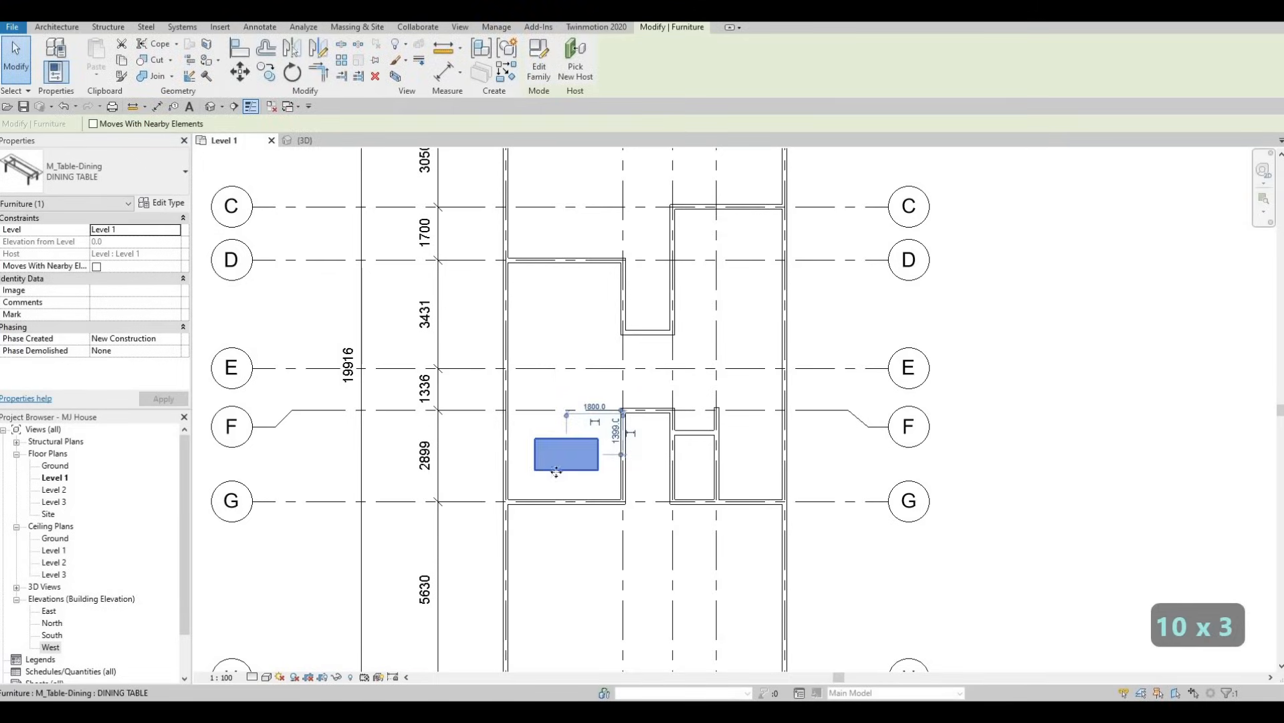
Reselect the dining table and nudge it towards grid 2 until its centre is about 1680 mm from that grid.
{"action": "scroll", "coordinate": [556, 472], "scroll_direction": "up", "scroll_amount": 4}
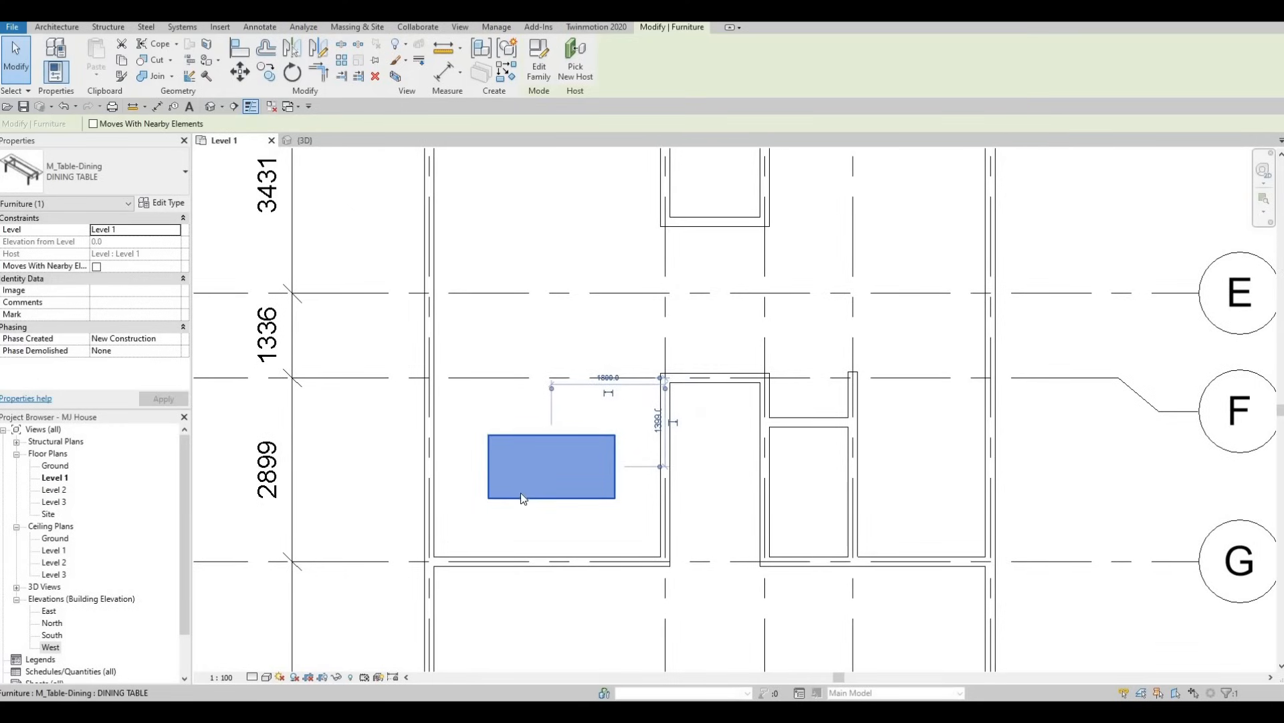
{"action": "key", "text": "Escape"}
{"action": "left_click", "coordinate": [517, 497]}
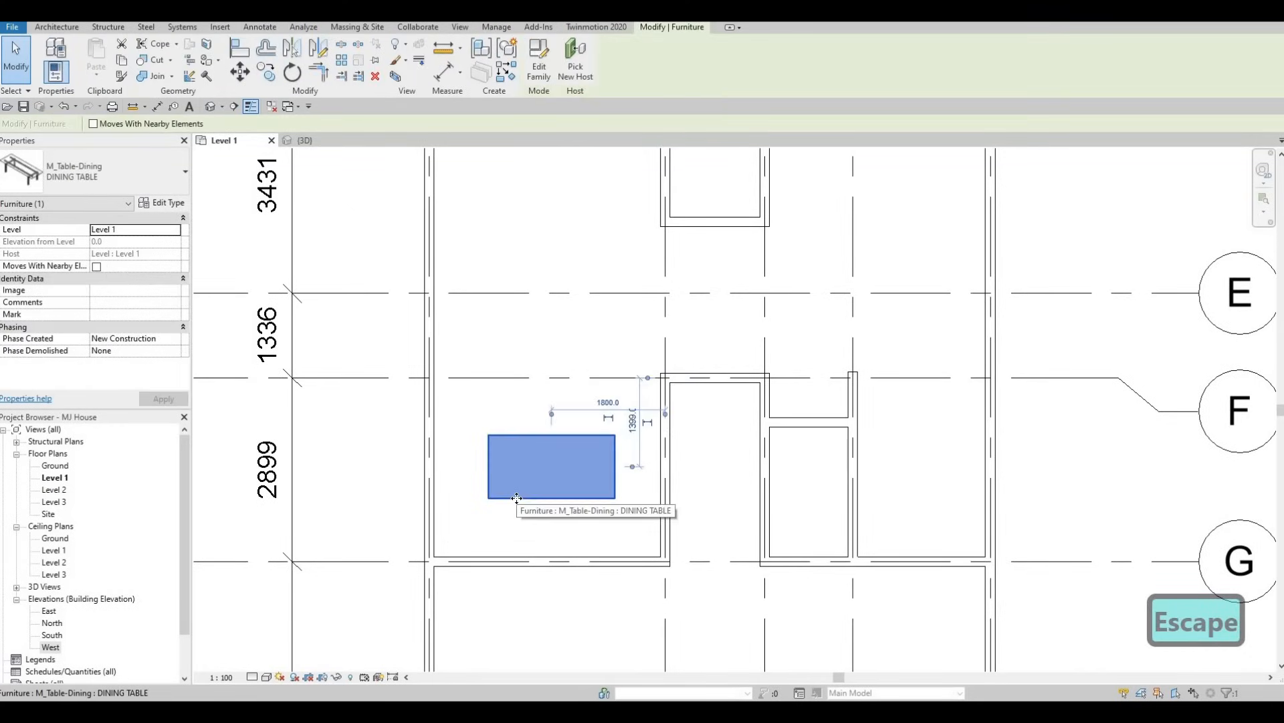
{"action": "key", "text": "Left"}
{"action": "key", "text": "Left"}
{"action": "key", "text": "Up"}
{"action": "key", "text": "Up"}
{"action": "key", "text": "Down"}
{"action": "key", "text": "Down"}
{"action": "key", "text": "Right"}
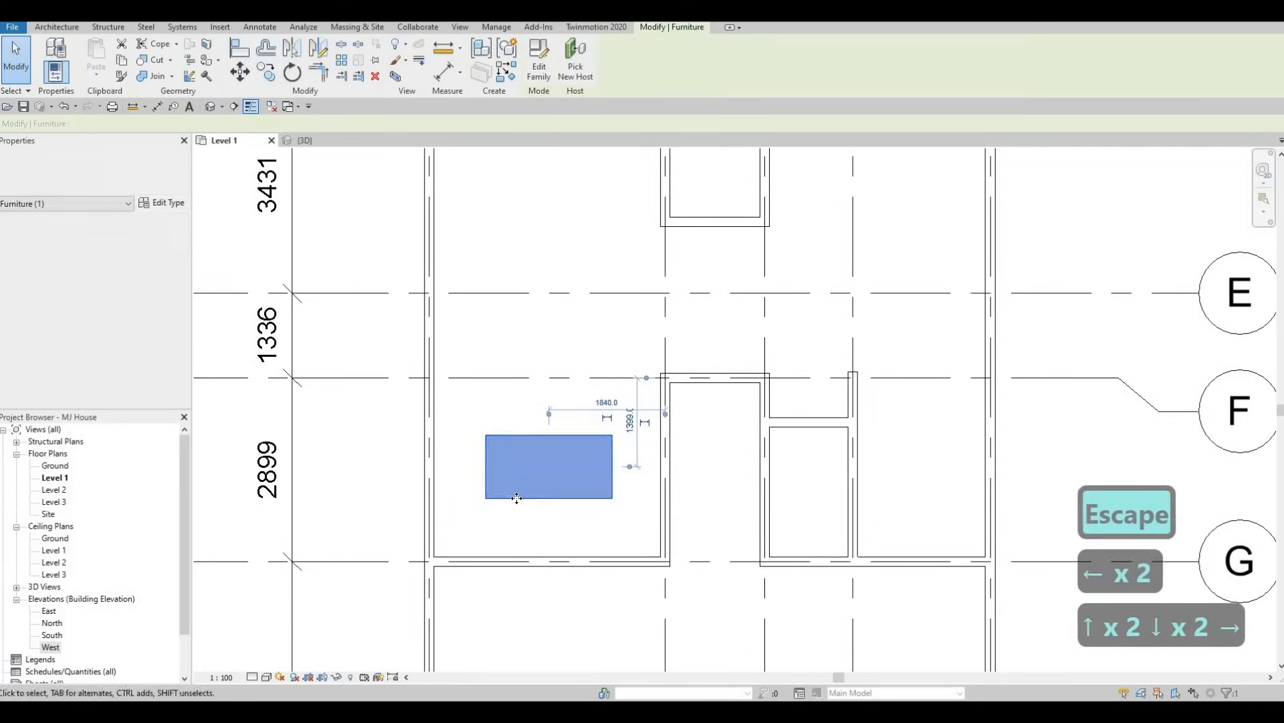
{"action": "key", "text": "Right"}
{"action": "key", "text": "Right"}
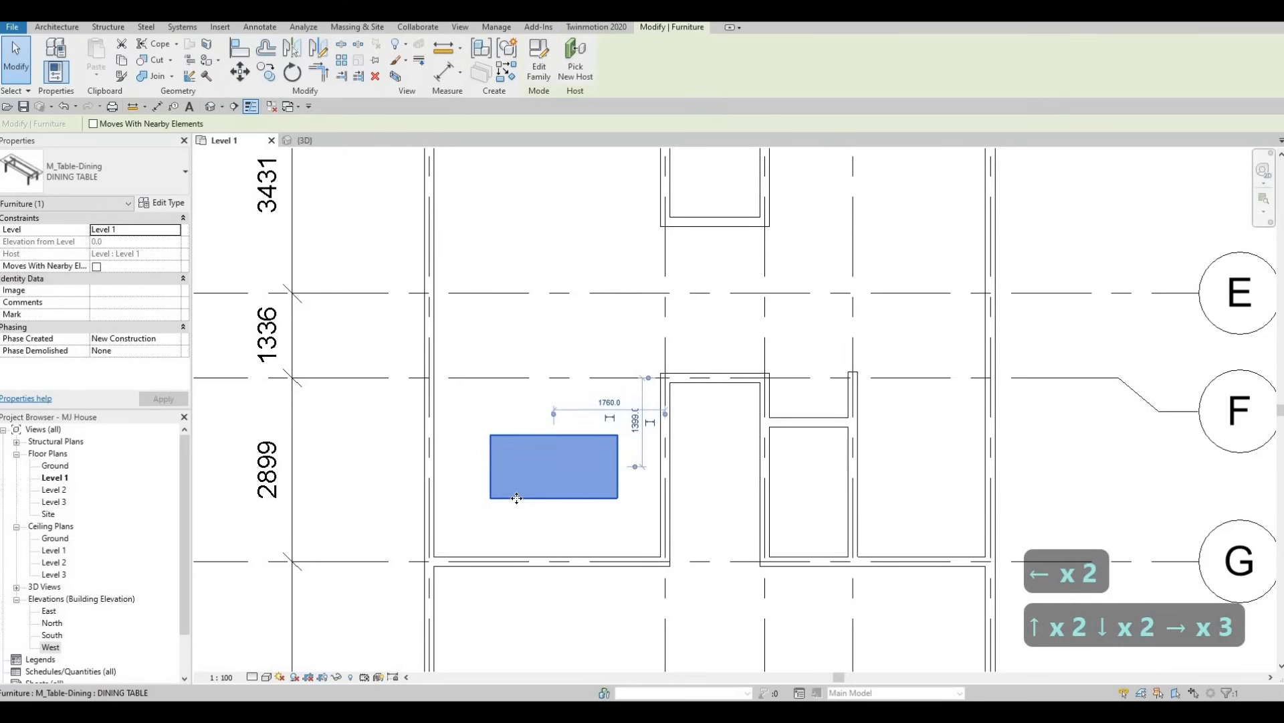
{"action": "key", "text": "Up"}
{"action": "key", "text": "Up"}
{"action": "key", "text": "Down"}
{"action": "key", "text": "Down"}
{"action": "key", "text": "Right"}
{"action": "key", "text": "Right"}
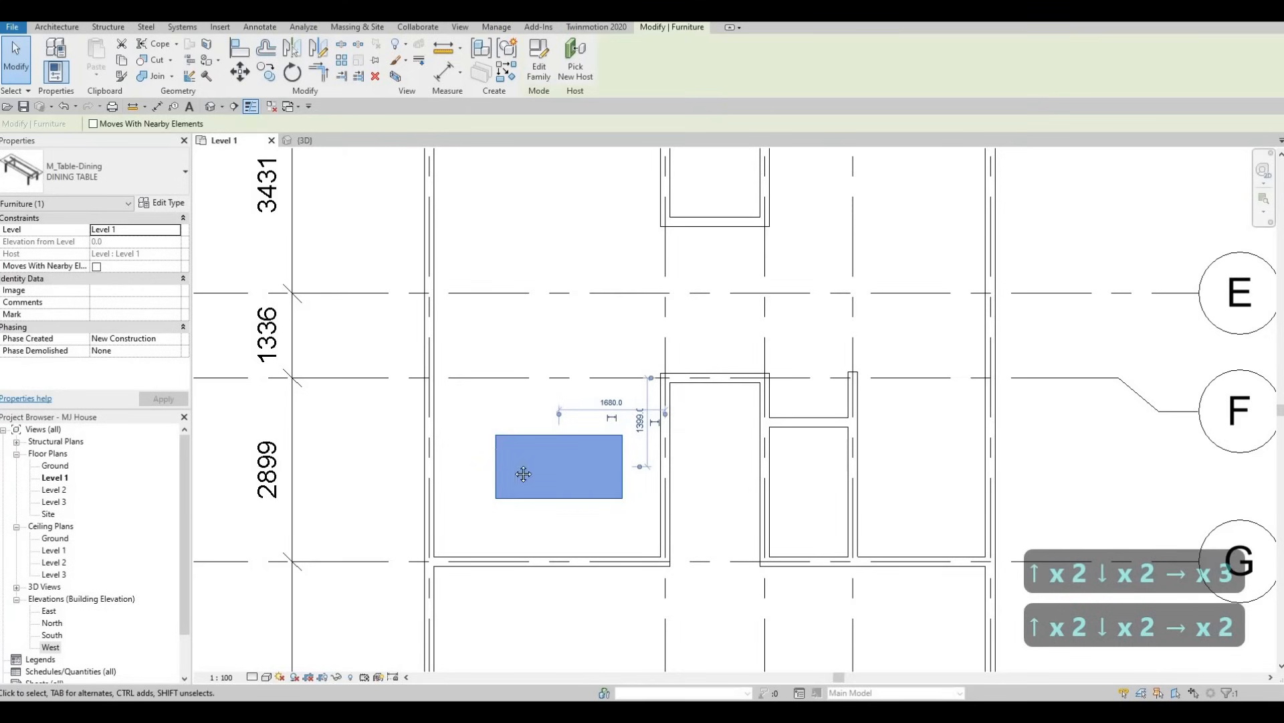
Open the dining table's family for editing and examine its tabletop extrusion, rails and legs from several angles.
{"action": "middle_click_drag", "start_coordinate": [528, 175], "coordinate": [511, 175]}
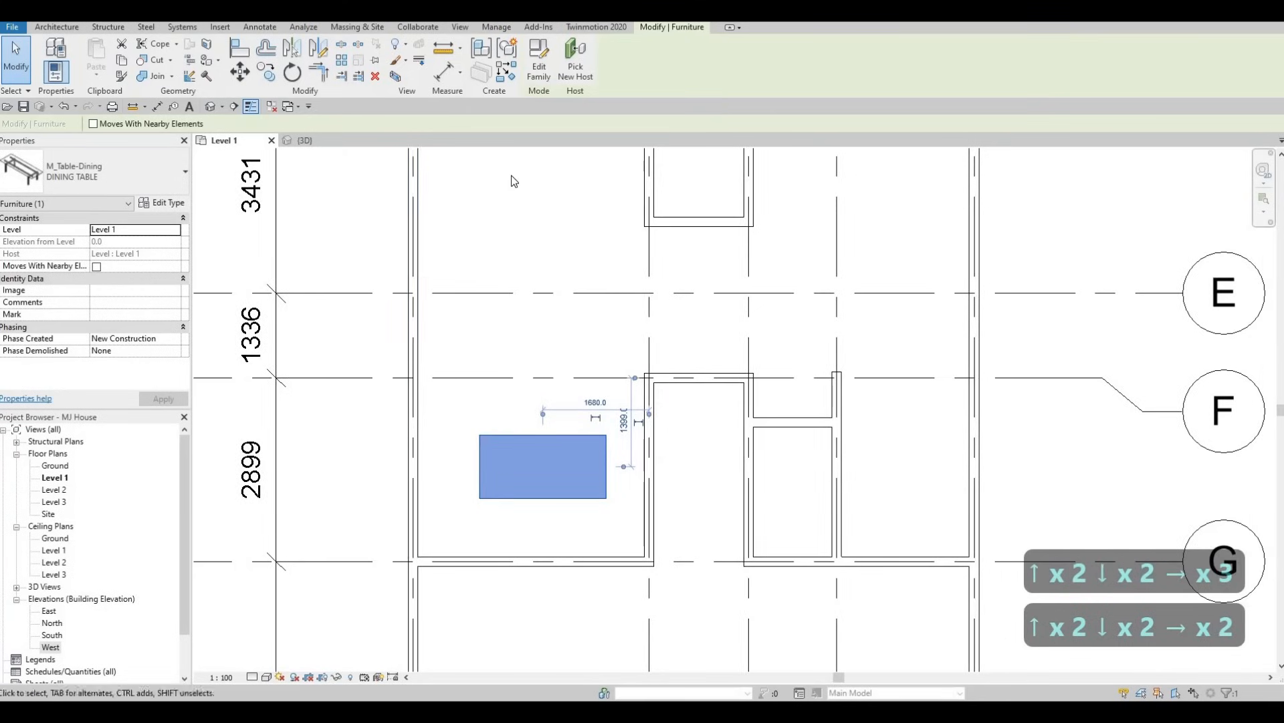
{"action": "left_click", "coordinate": [537, 71]}
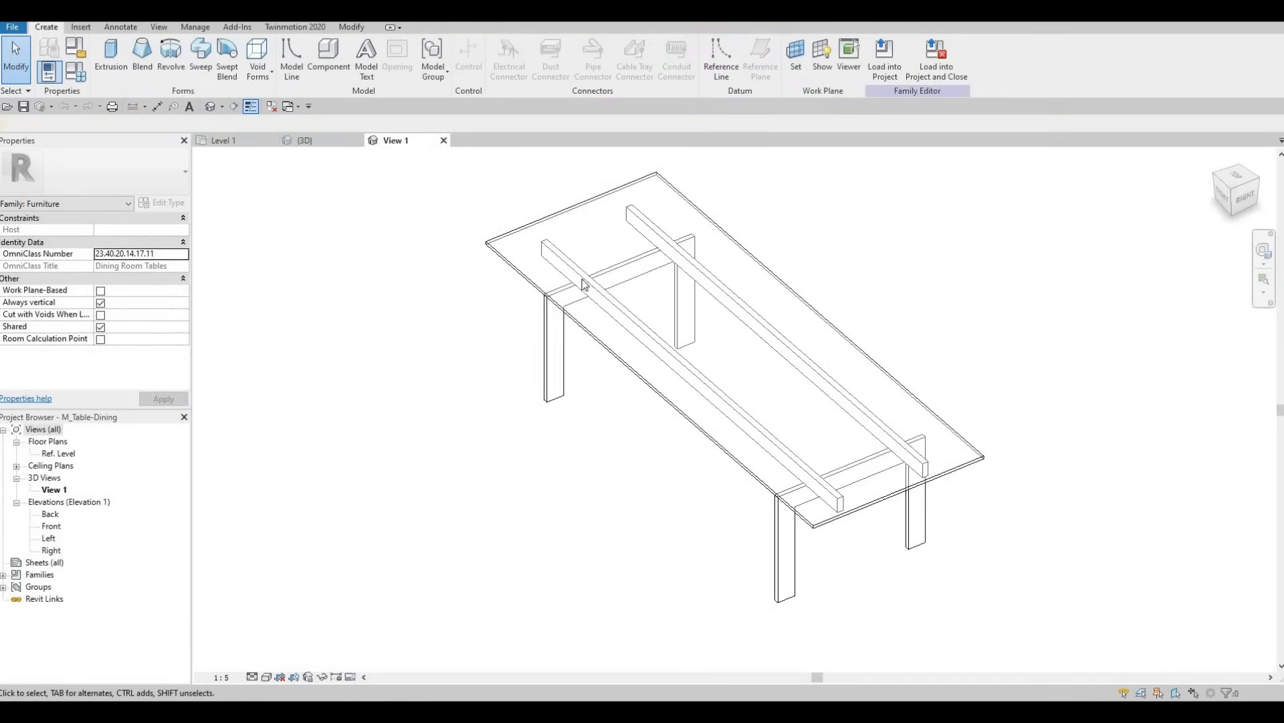
{"action": "middle_click_drag", "start_coordinate": [774, 244], "coordinate": [679, 381], "text": "shift"}
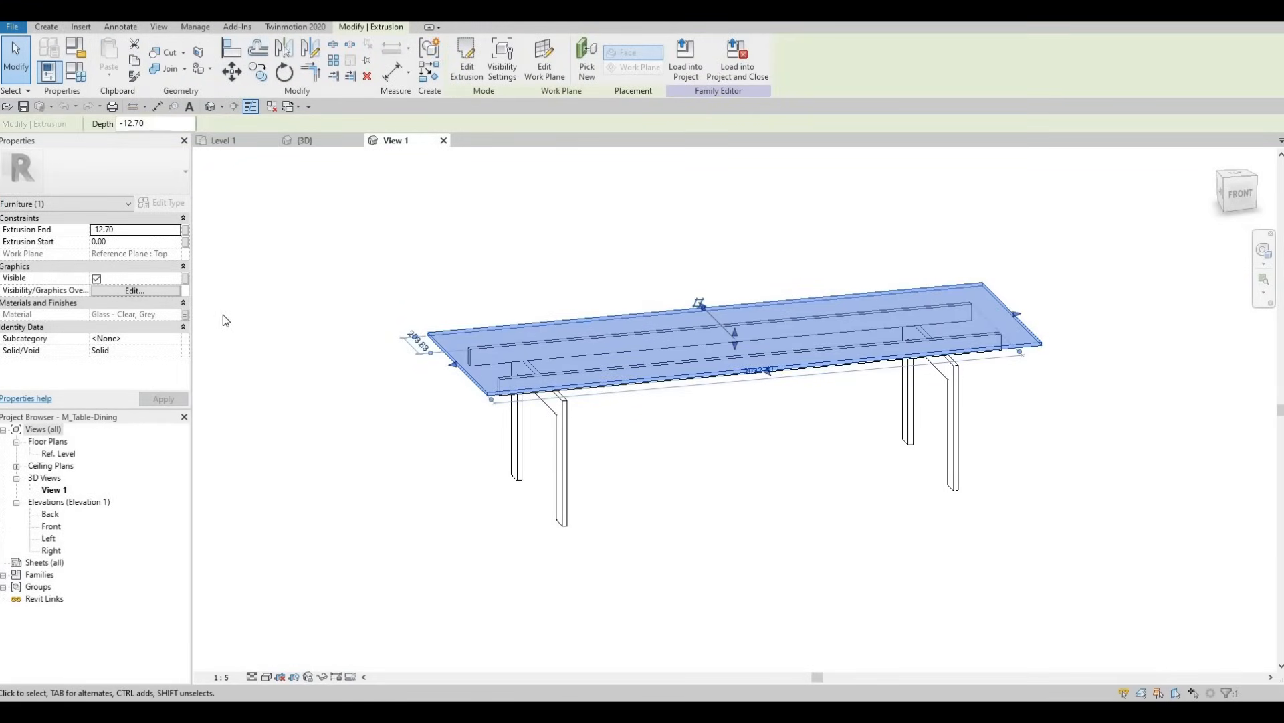
{"action": "middle_click_drag", "start_coordinate": [649, 463], "coordinate": [497, 457], "text": "shift"}
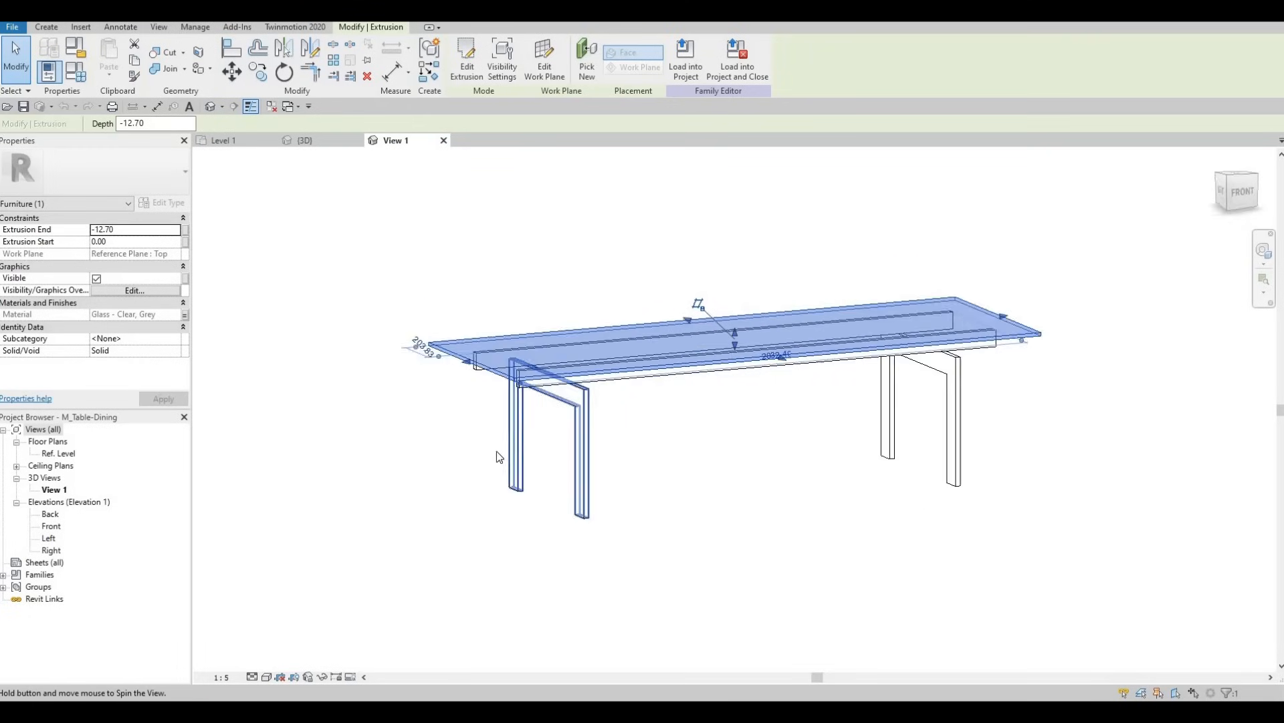
{"action": "left_click", "coordinate": [47, 27]}
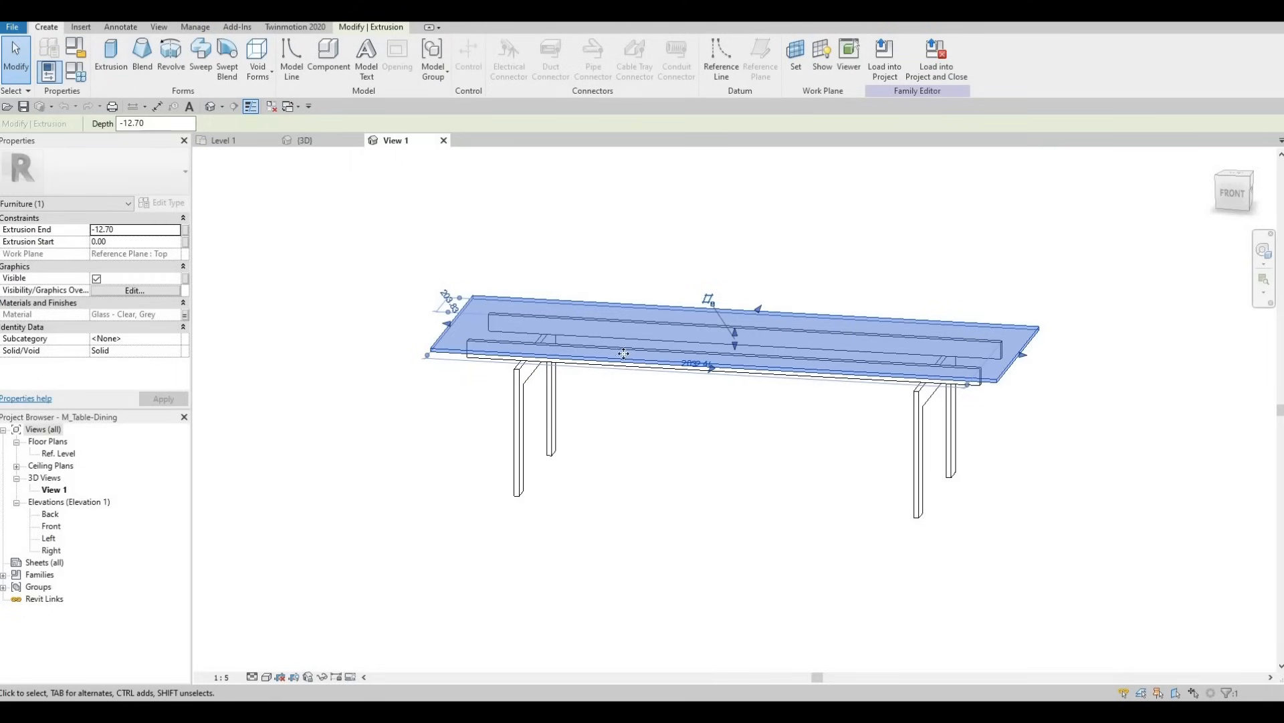
{"action": "middle_click_drag", "start_coordinate": [584, 352], "coordinate": [513, 317], "text": "shift"}
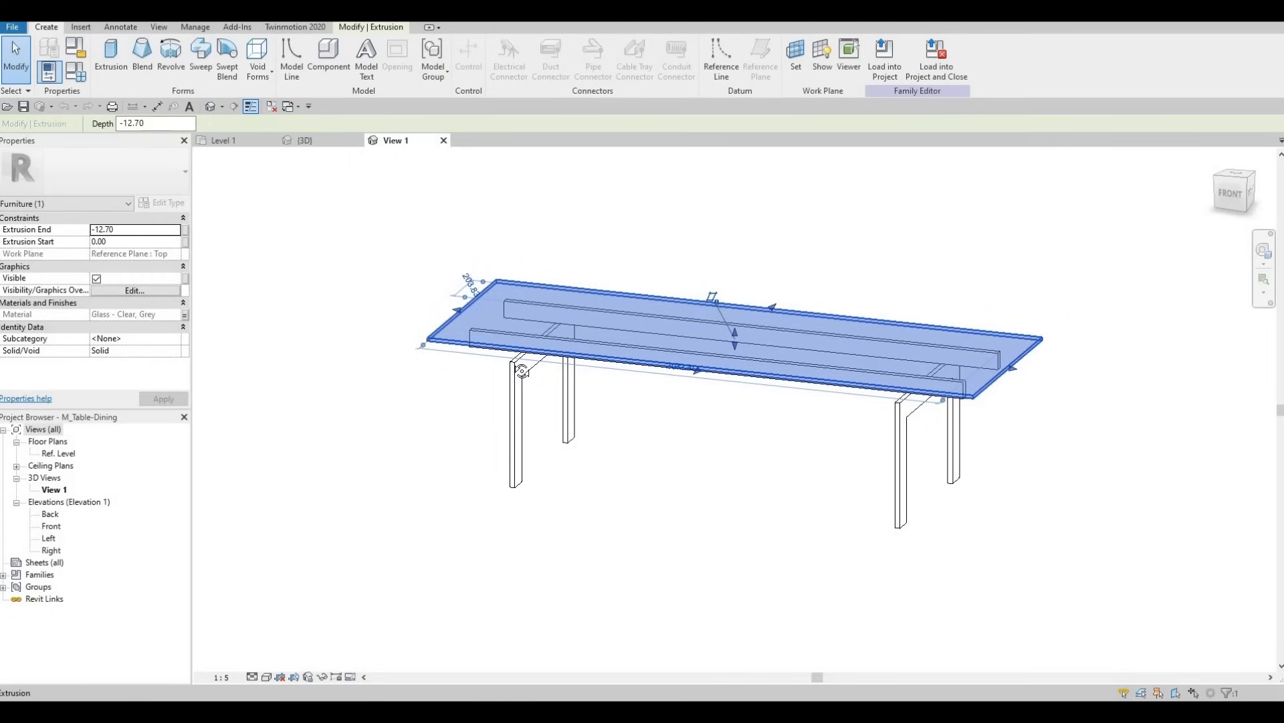
{"action": "middle_click_drag", "start_coordinate": [521, 370], "coordinate": [679, 426], "text": "shift"}
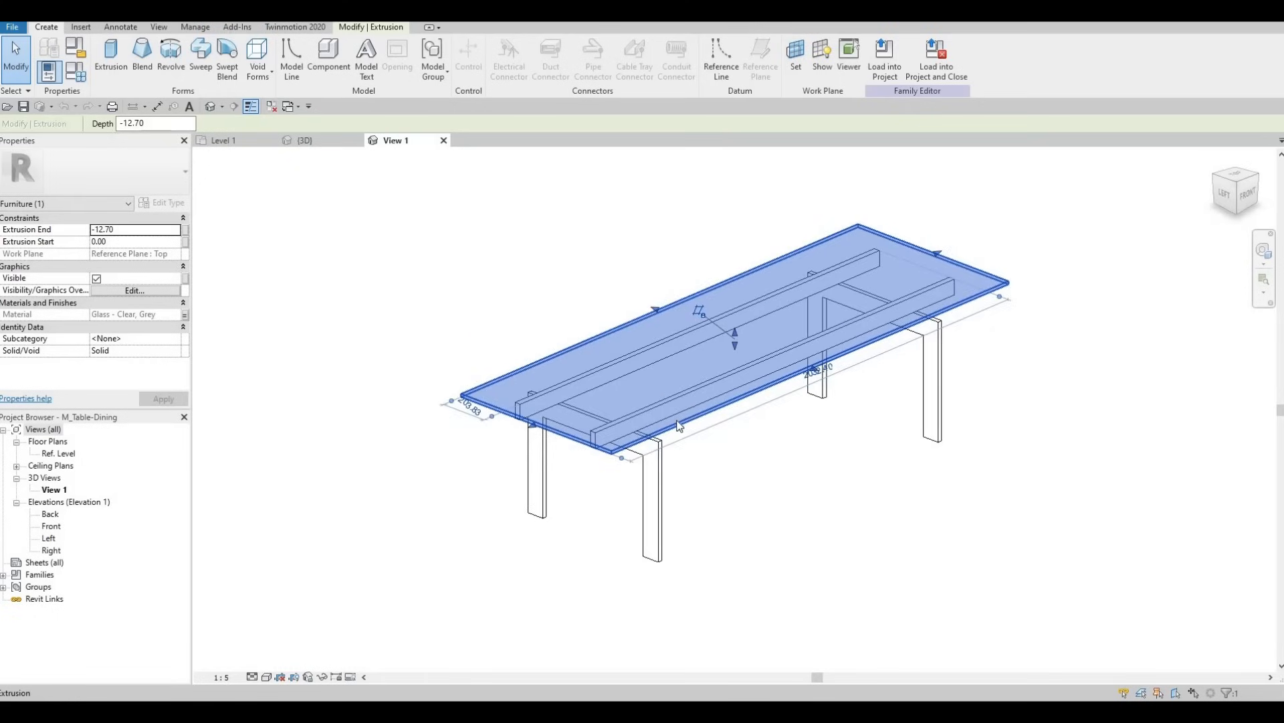
Close the dining table family and clear the table selection in the Level 1 plan.
{"action": "key", "text": "Escape"}
{"action": "key", "text": "Escape"}
{"action": "key", "text": "Escape"}
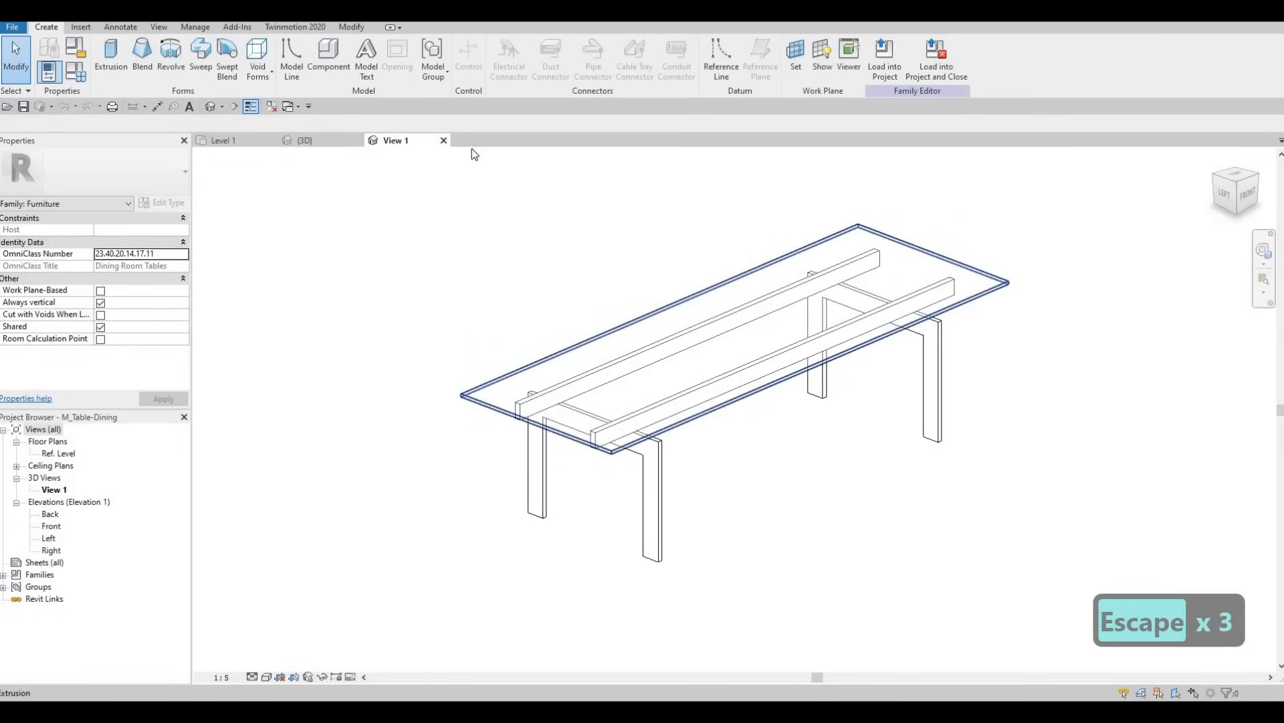
{"action": "left_click", "coordinate": [672, 366]}
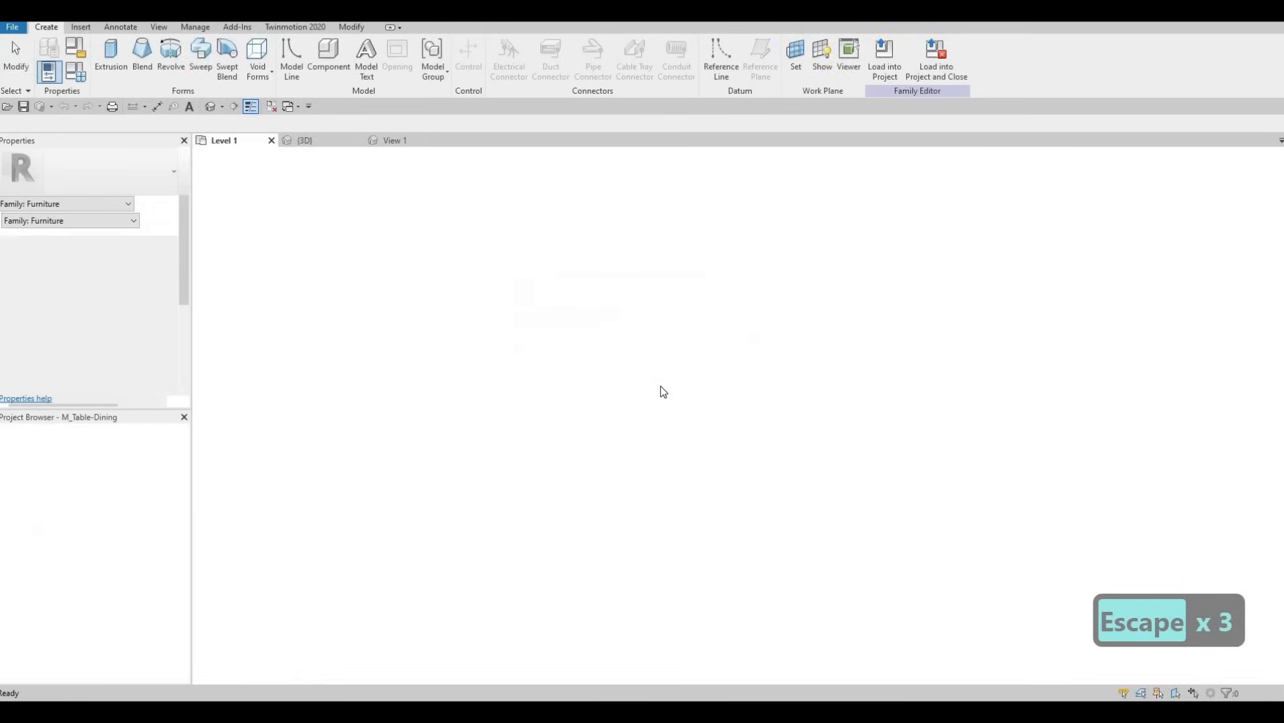
{"action": "left_click", "coordinate": [595, 449]}
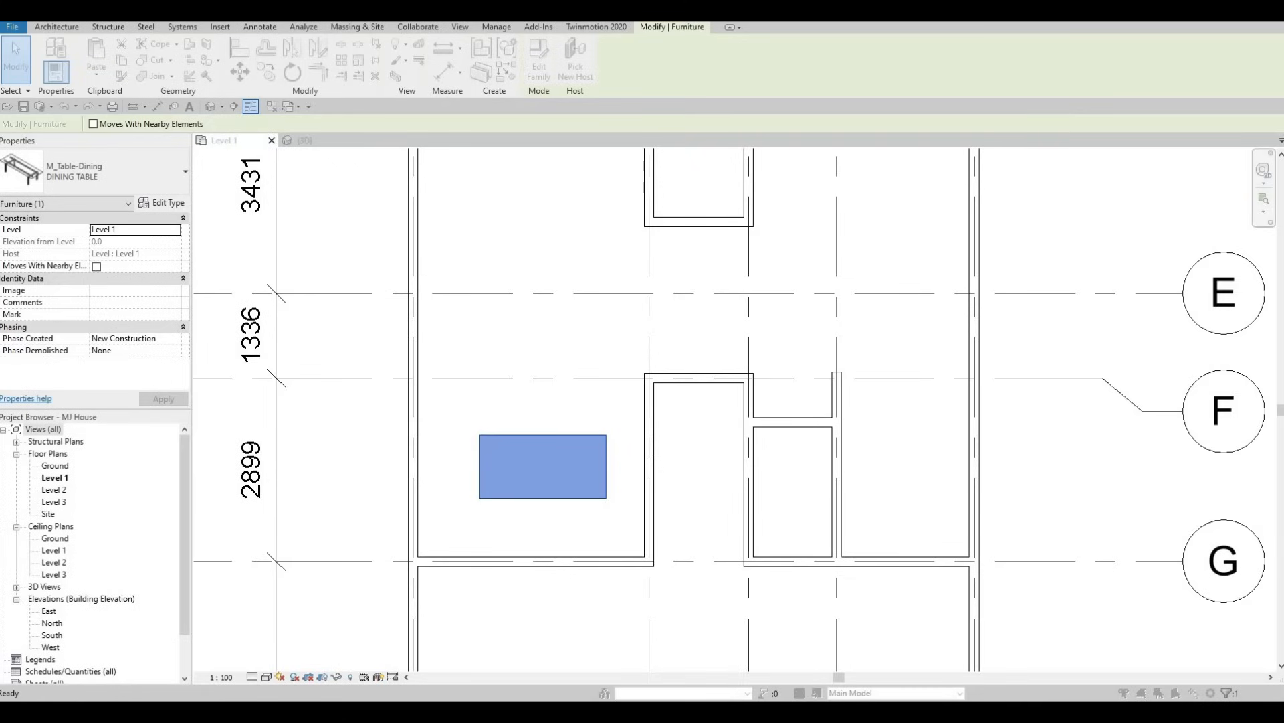
{"action": "key", "text": "Escape"}
{"action": "key", "text": "Escape"}
{"action": "key", "text": "Escape"}
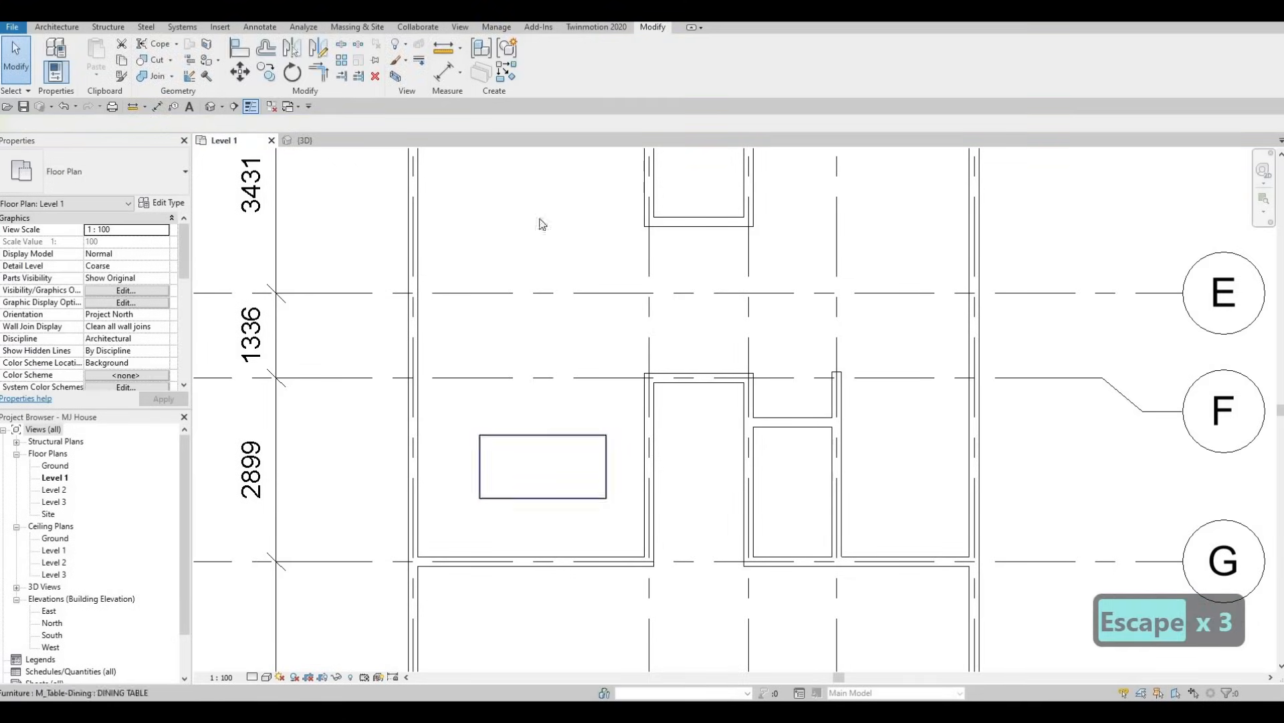
Load the M_Chair-Breuer family from the Seating subfolder of the Furniture library.
{"action": "left_click", "coordinate": [226, 27]}
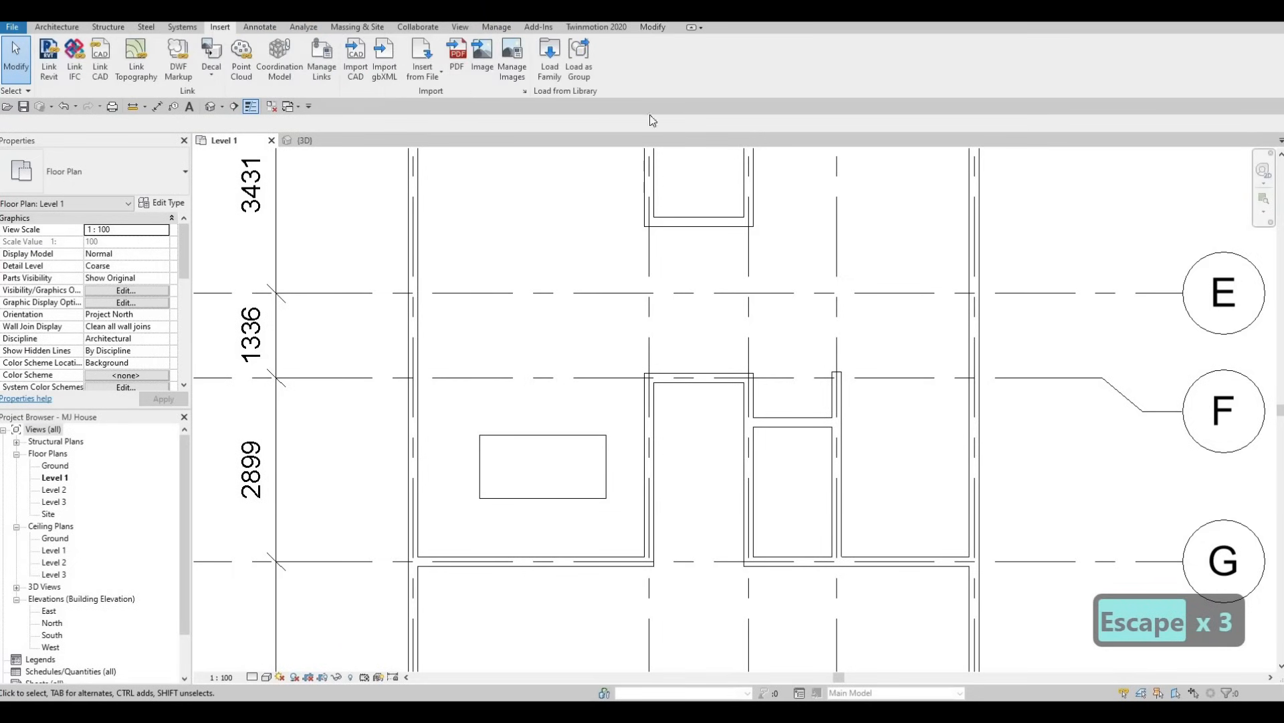
{"action": "left_click", "coordinate": [549, 60]}
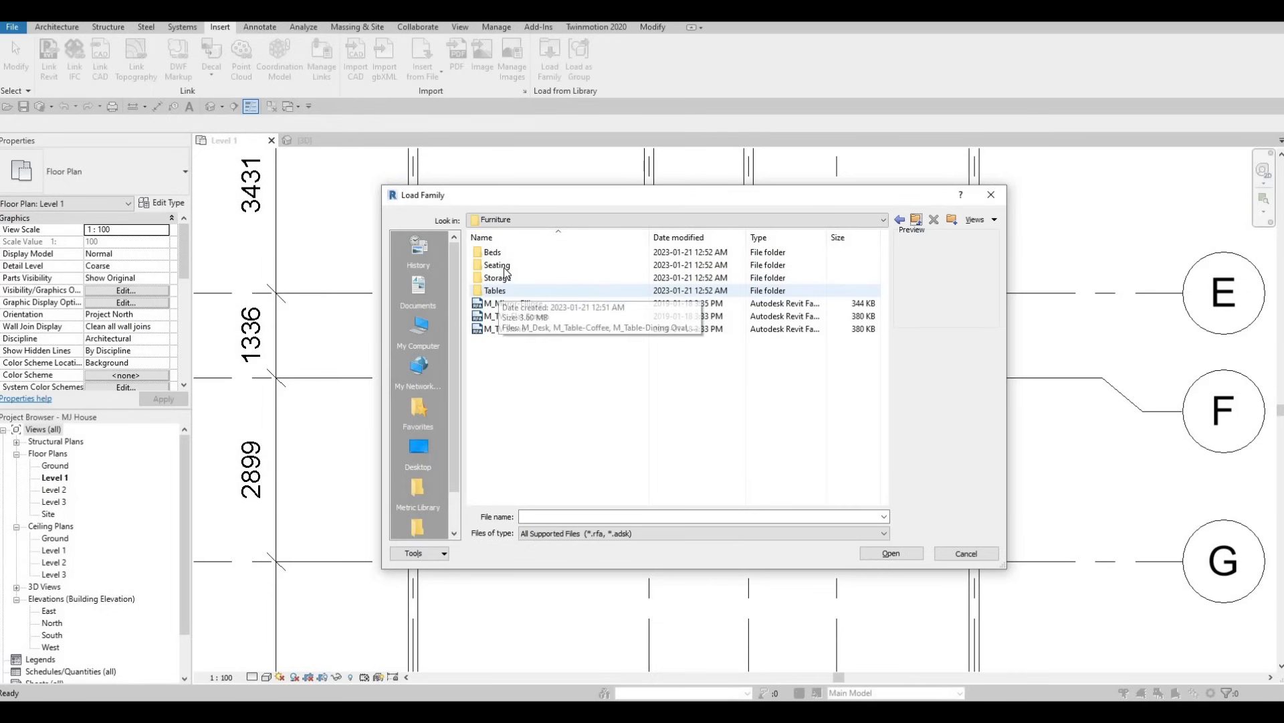
{"action": "double_click", "coordinate": [507, 265]}
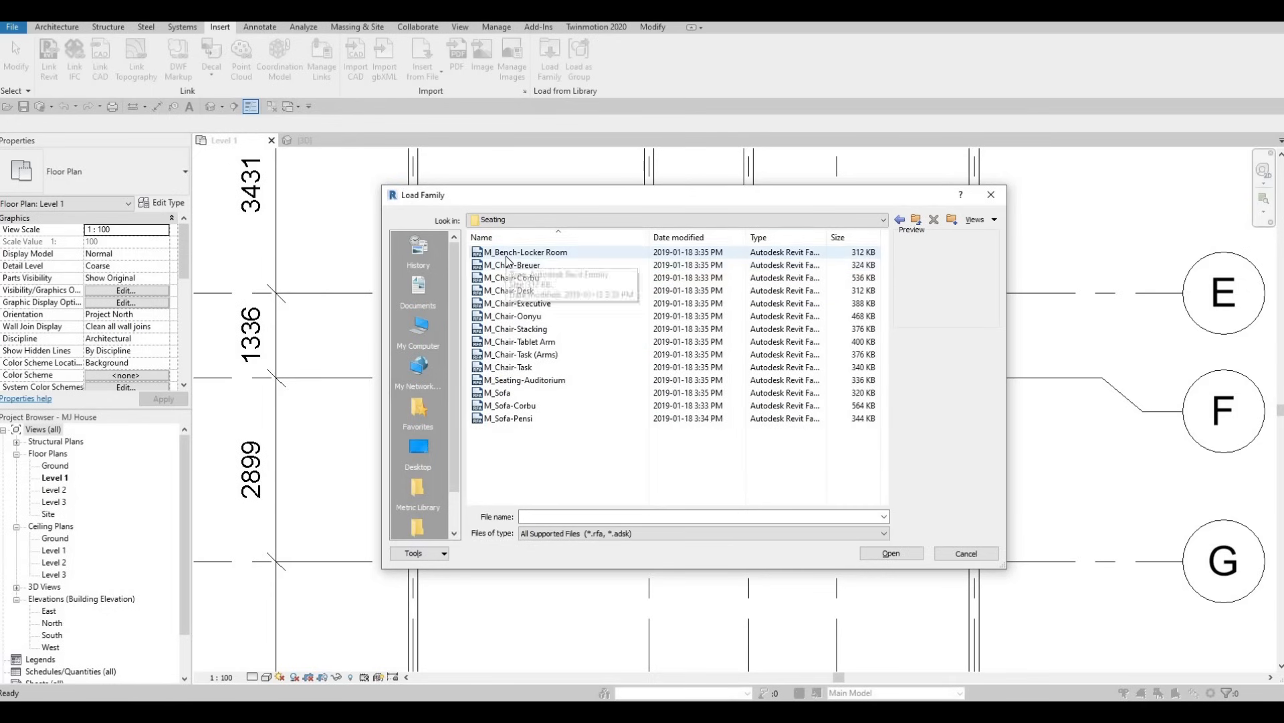
{"action": "left_click", "coordinate": [506, 257]}
{"action": "key", "text": "Down"}
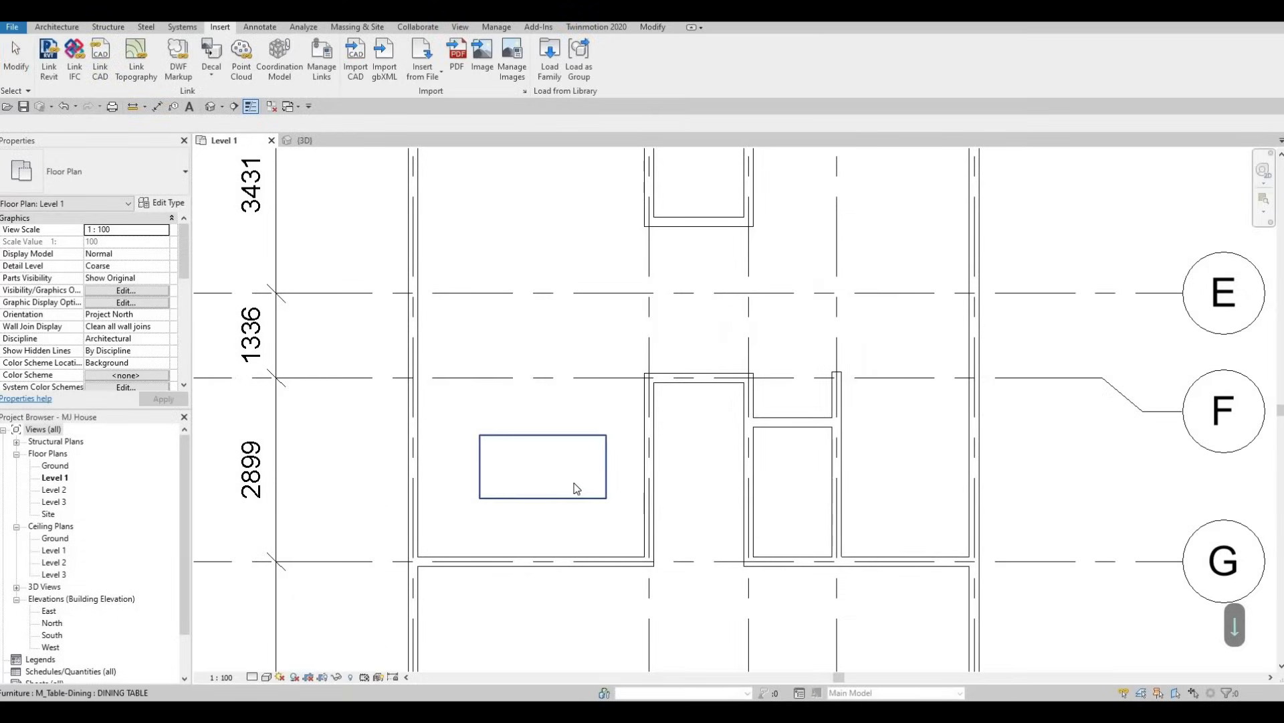
Place three M_Chair-Breuer chairs along the table's upper long side, the second and third about 2049 and 2660 mm from the left exterior wall.
{"action": "key", "text": "c"}
{"action": "key", "text": "m"}
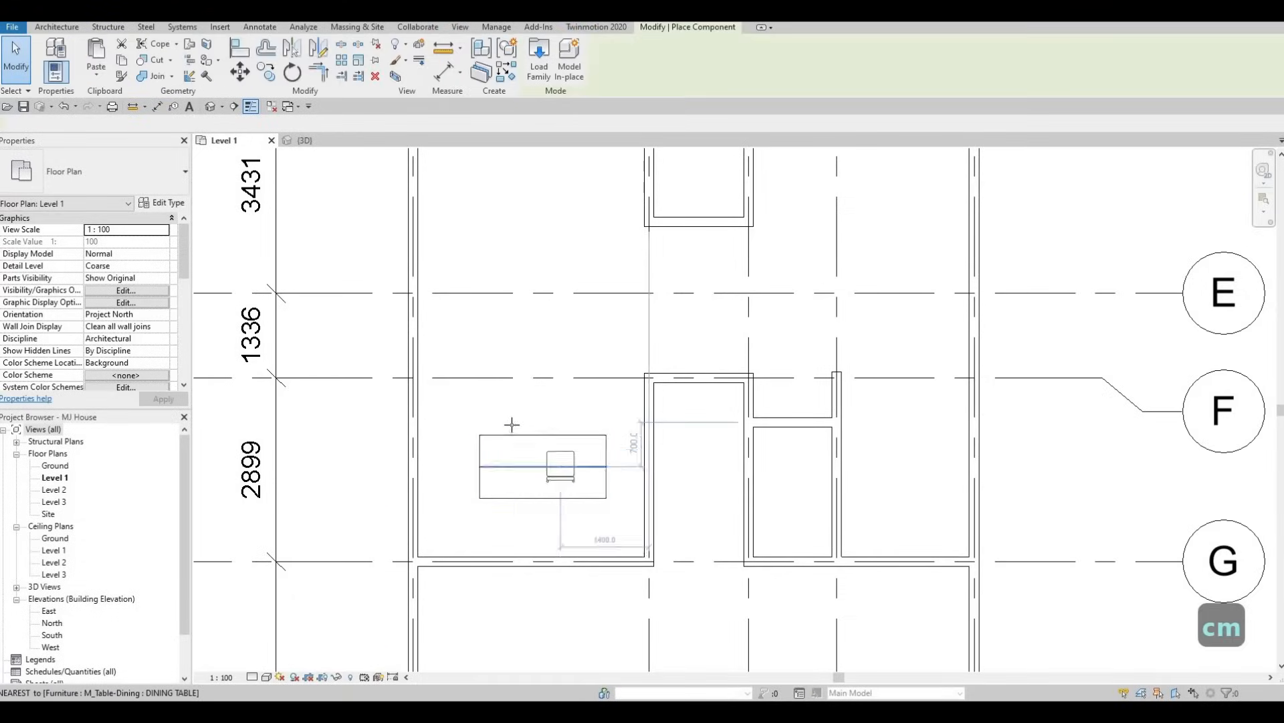
{"action": "scroll", "coordinate": [509, 423], "scroll_direction": "up", "scroll_amount": 1}
{"action": "key", "text": "c"}
{"action": "key", "text": "m"}
{"action": "scroll", "coordinate": [493, 423], "scroll_direction": "up", "scroll_amount": 1}
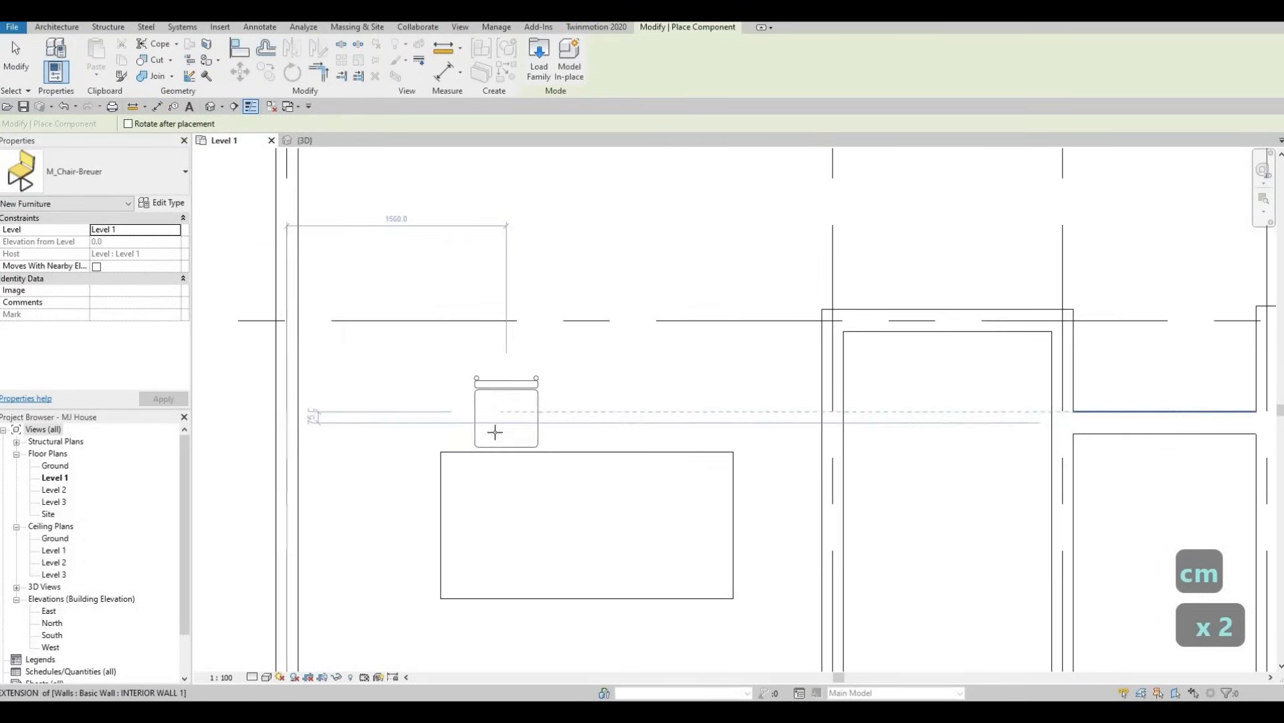
{"action": "left_click", "coordinate": [579, 436]}
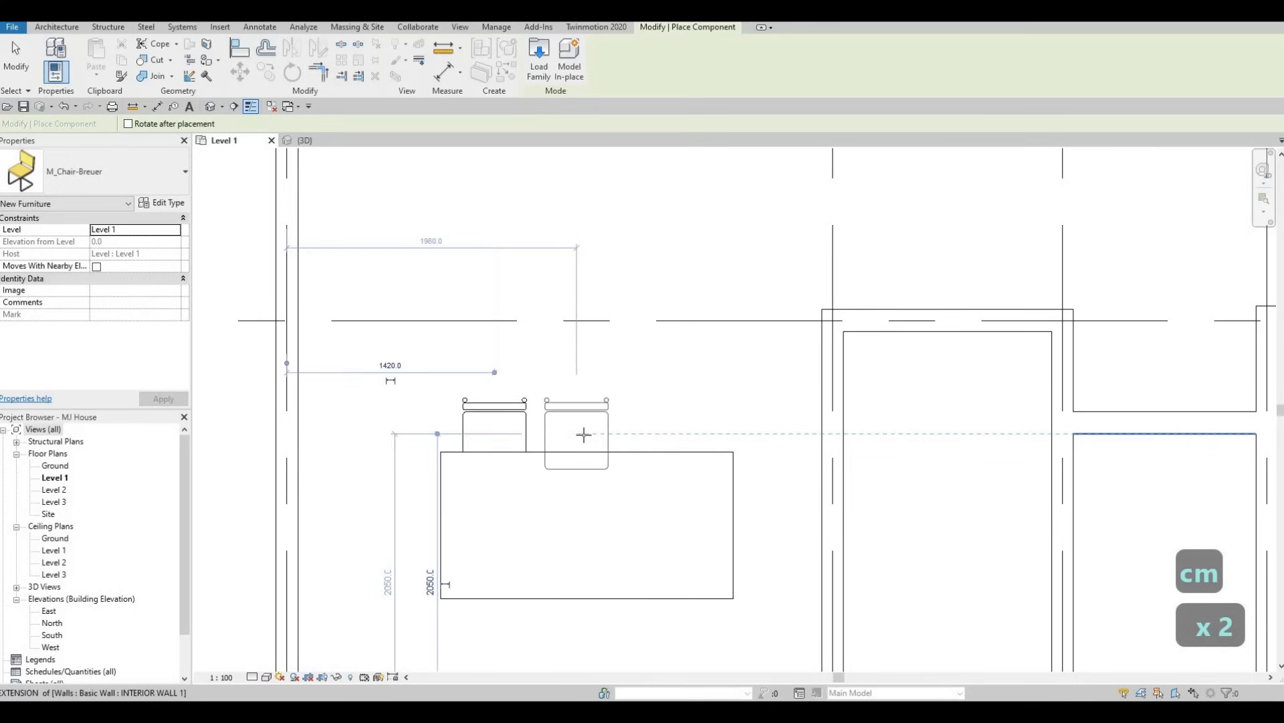
{"action": "left_click", "coordinate": [669, 434]}
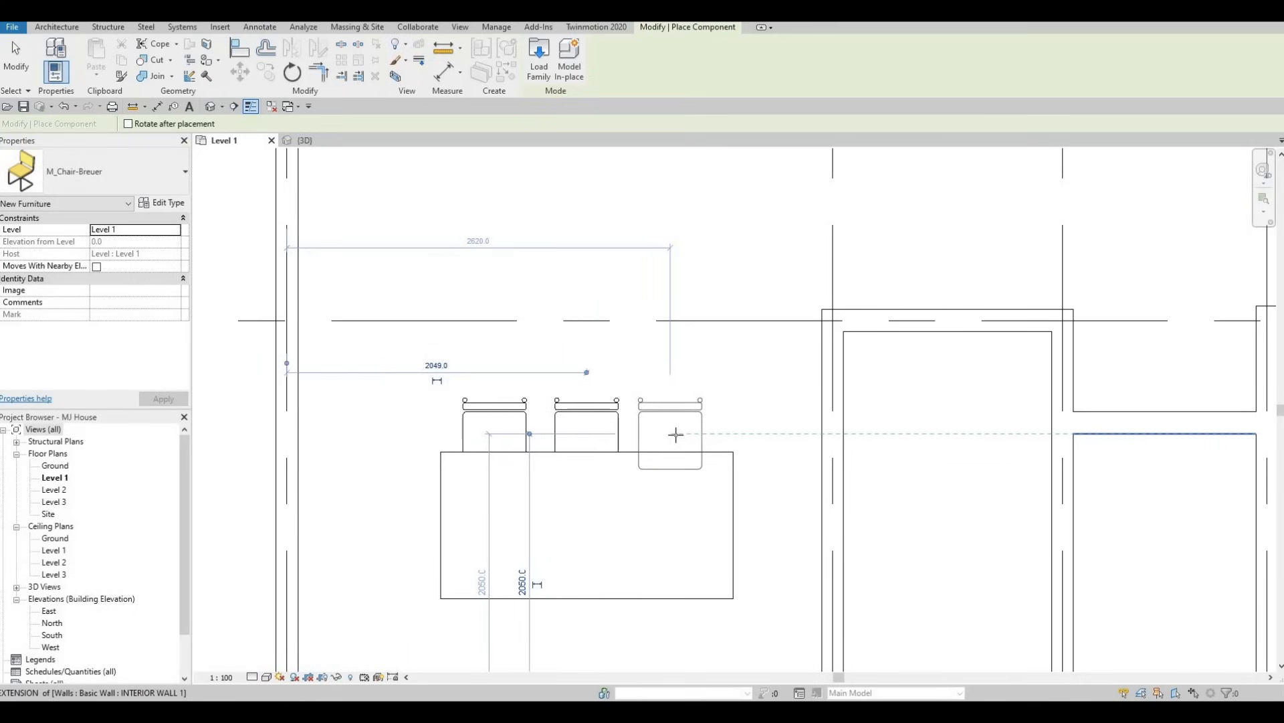
{"action": "left_click", "coordinate": [676, 434]}
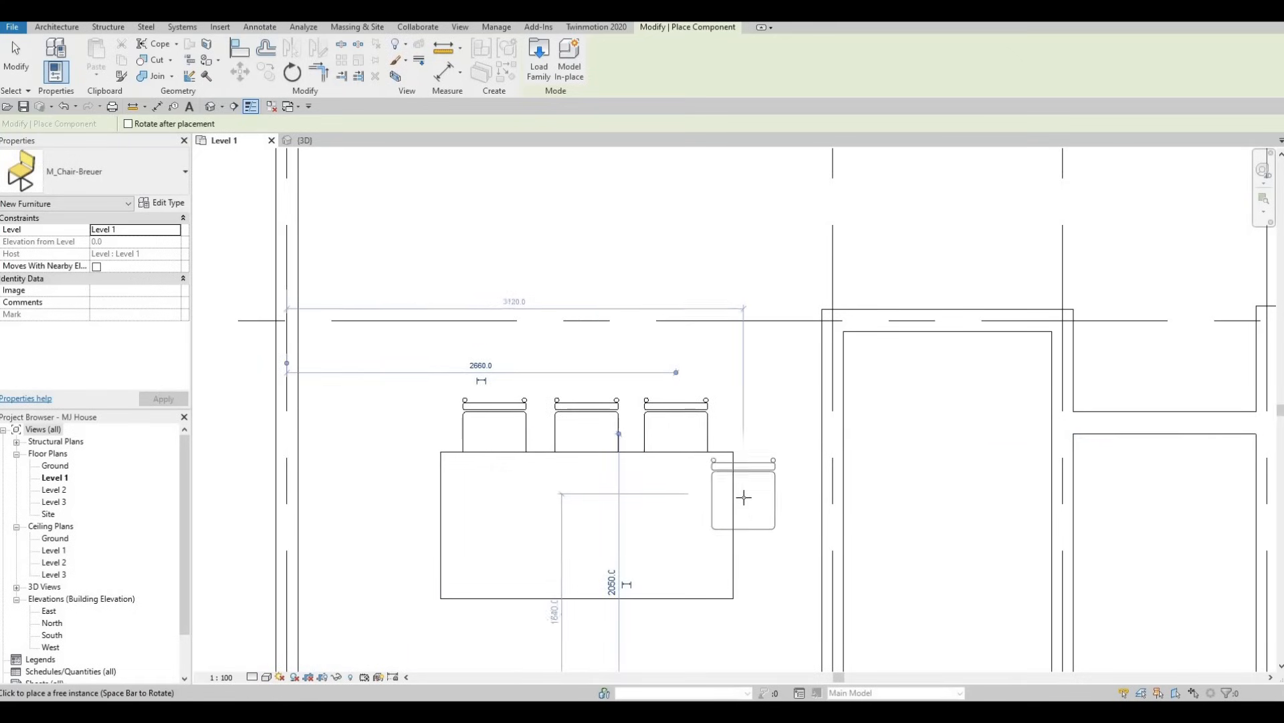
Place a rotated M_Chair-Breuer facing the table's right end, centred about 3140 mm from the left exterior wall and 1399 mm below grid F.
{"action": "key", "text": "space"}
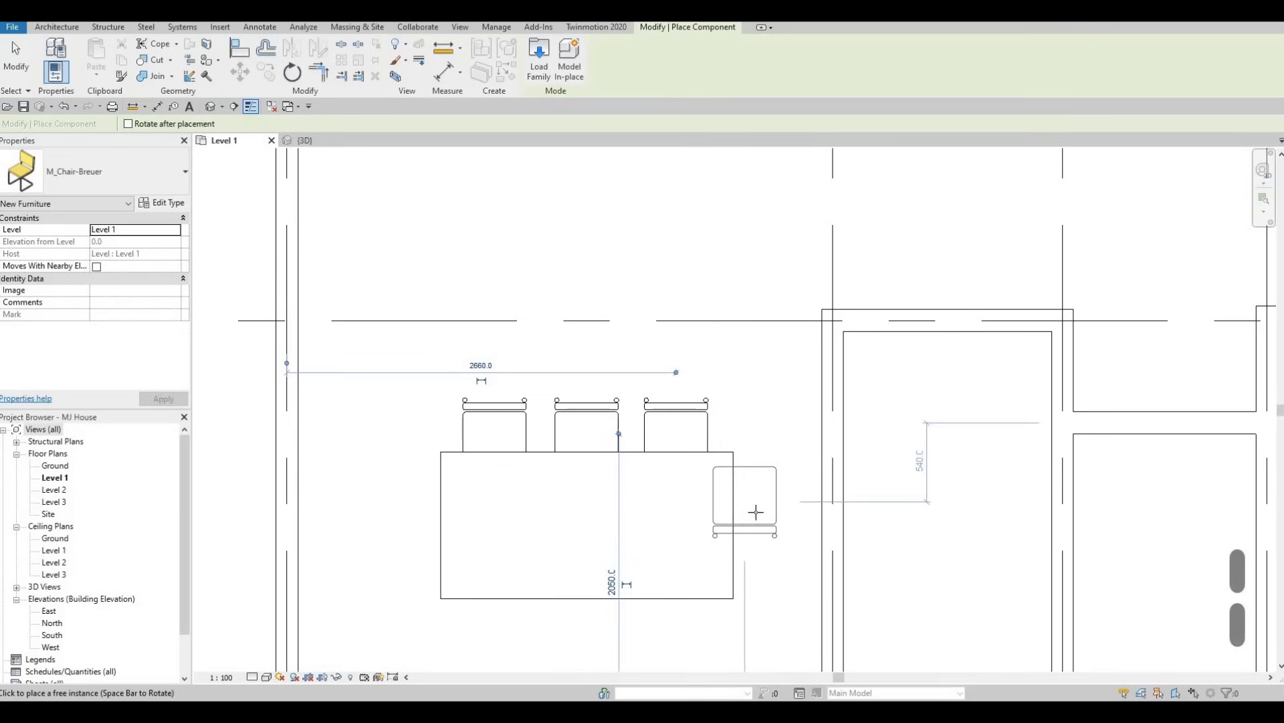
{"action": "key", "text": "space"}
{"action": "key", "text": "space"}
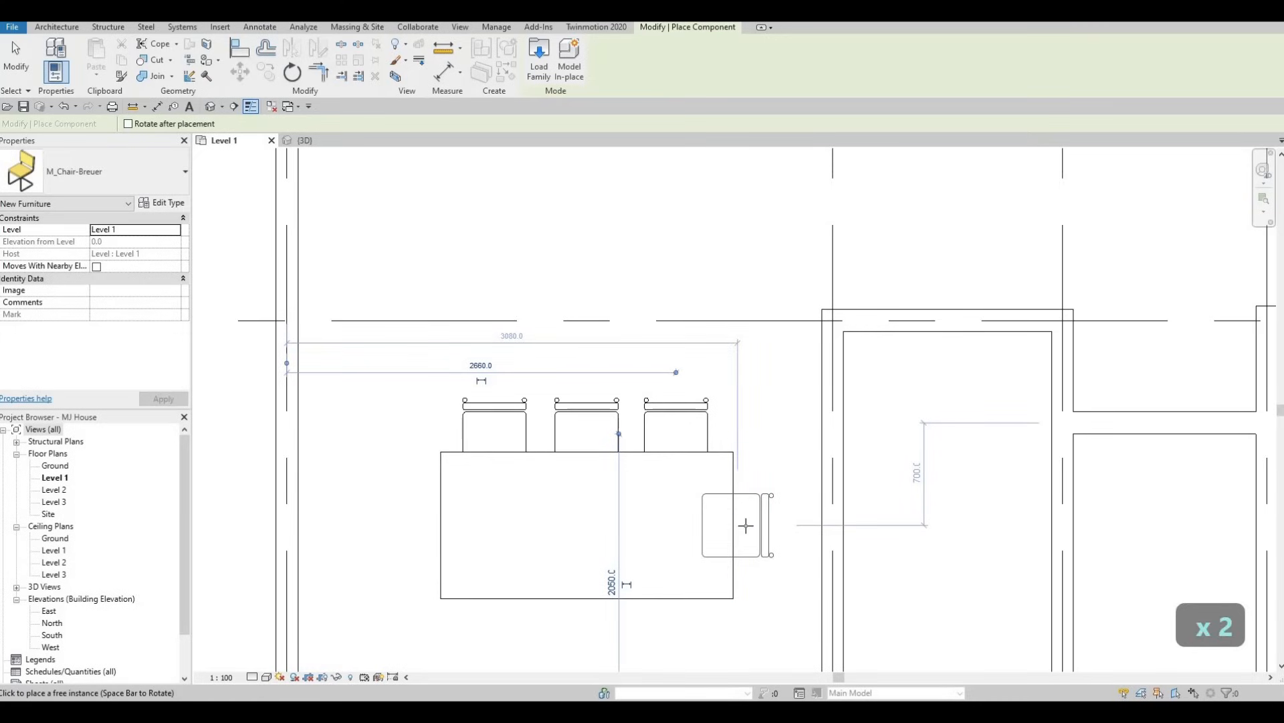
{"action": "left_click", "coordinate": [743, 526]}
{"action": "scroll", "coordinate": [714, 521], "scroll_direction": "up", "scroll_amount": 2}
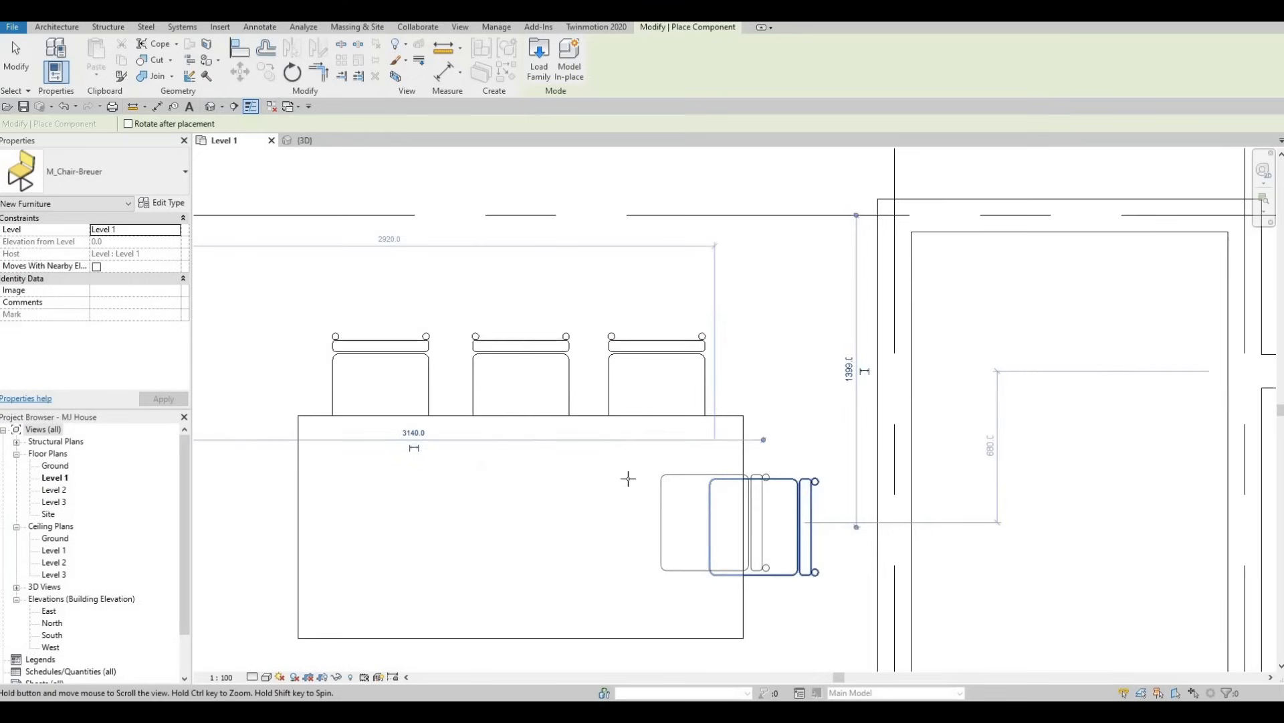
{"action": "key", "text": "Escape"}
{"action": "key", "text": "Escape"}
{"action": "key", "text": "Escape"}
Mirror the three chairs along the table's upper side to its lower side about the table's Center (Front/Back) line.
{"action": "scroll", "coordinate": [605, 495], "scroll_direction": "down", "scroll_amount": 2}
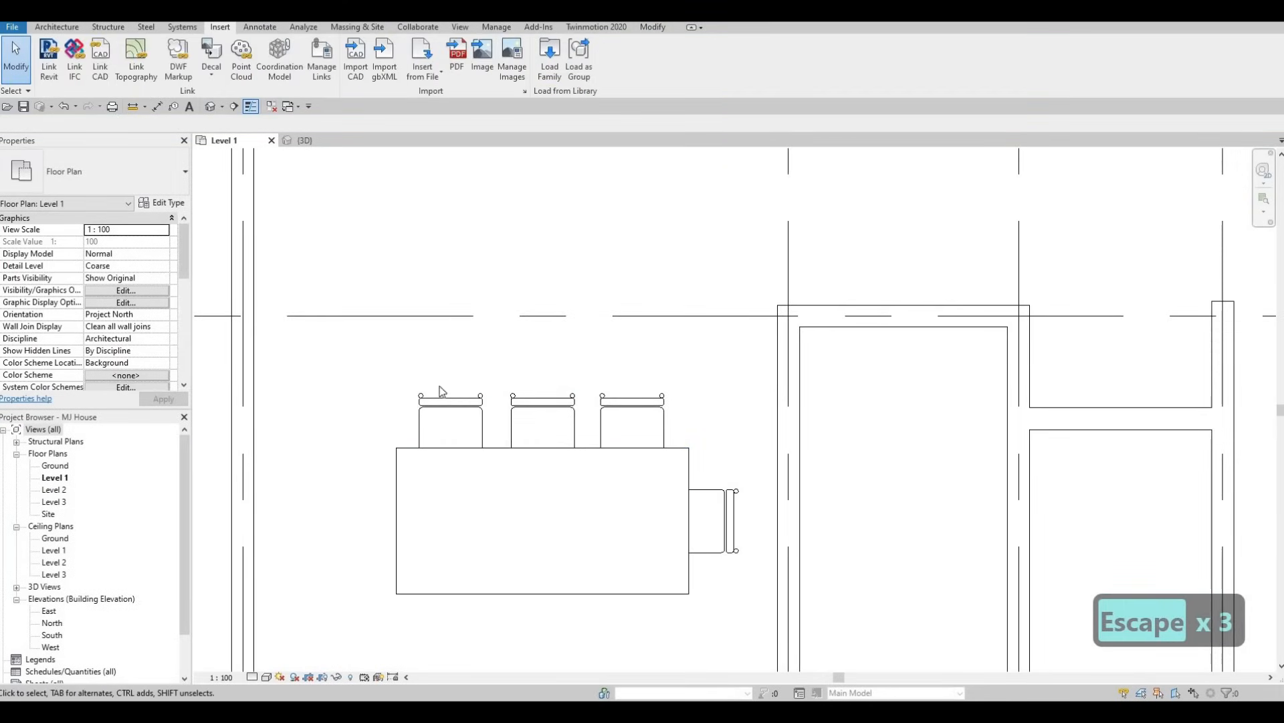
{"action": "left_click_drag", "start_coordinate": [378, 348], "coordinate": [677, 508]}
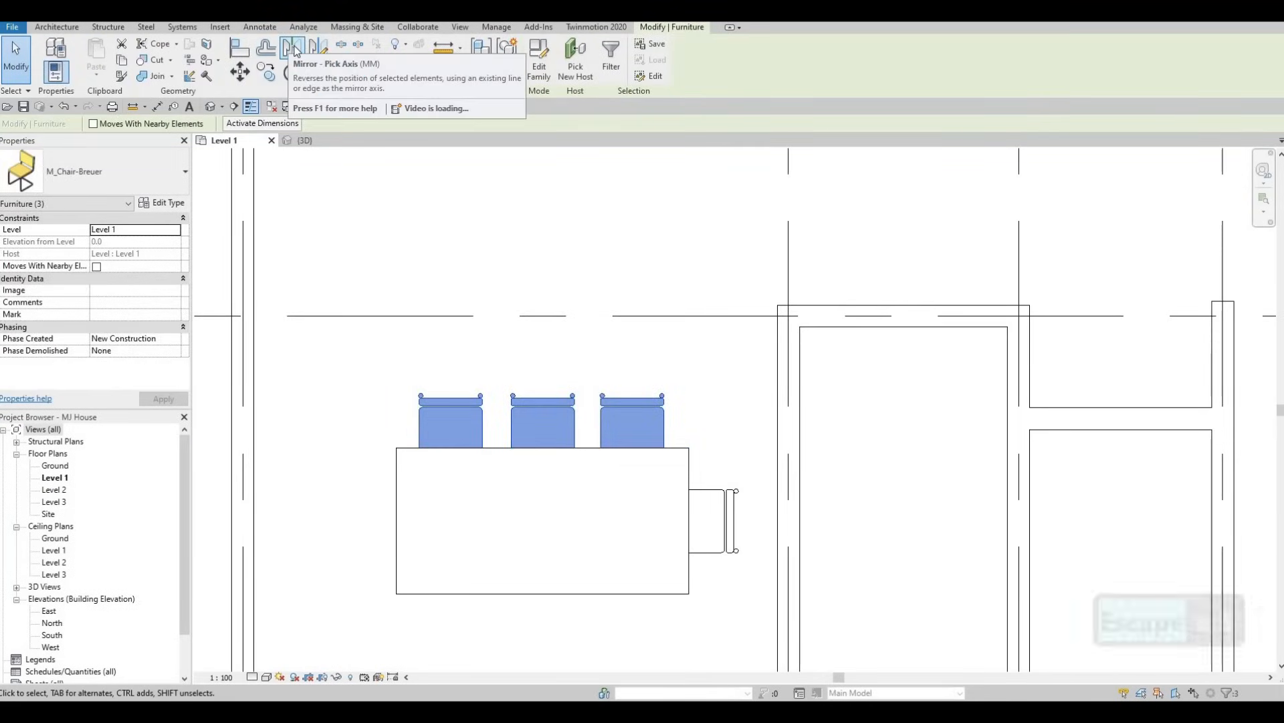
{"action": "left_click", "coordinate": [295, 49]}
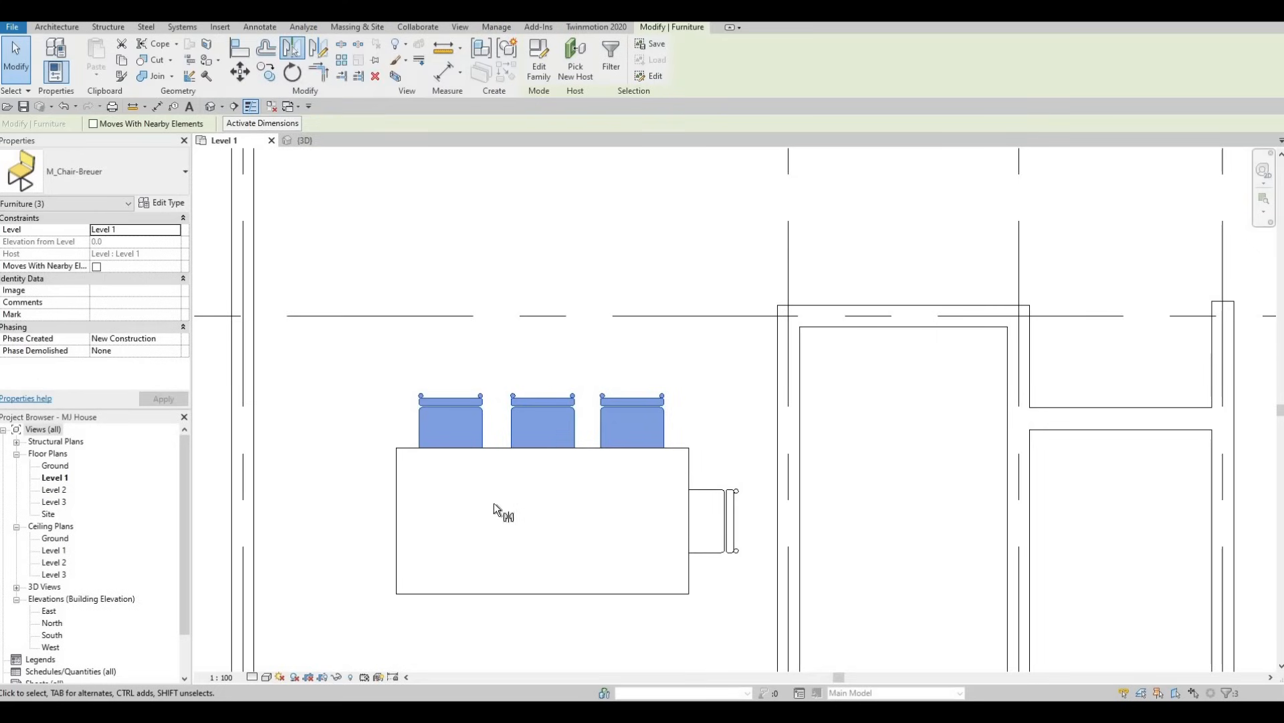
{"action": "left_click", "coordinate": [422, 520]}
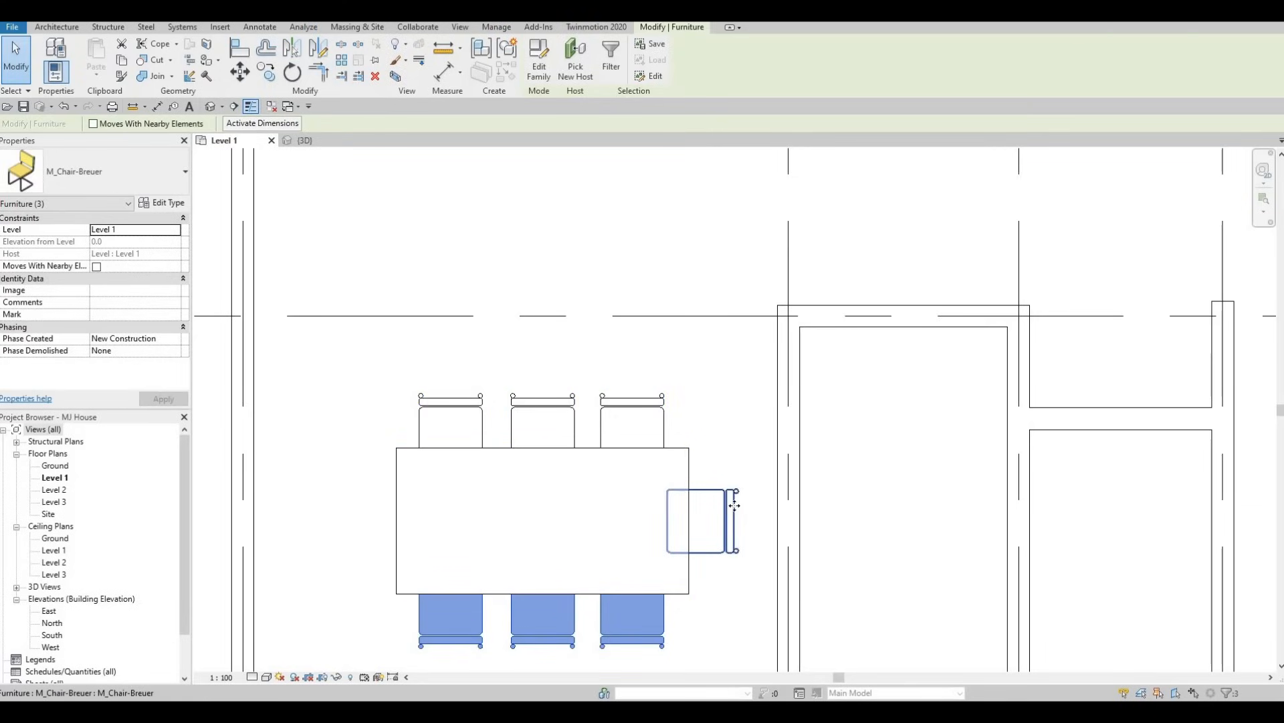
Mirror the chair at the table's right end to the left end about a drawn vertical axis through the table's middle.
{"action": "left_click", "coordinate": [716, 515]}
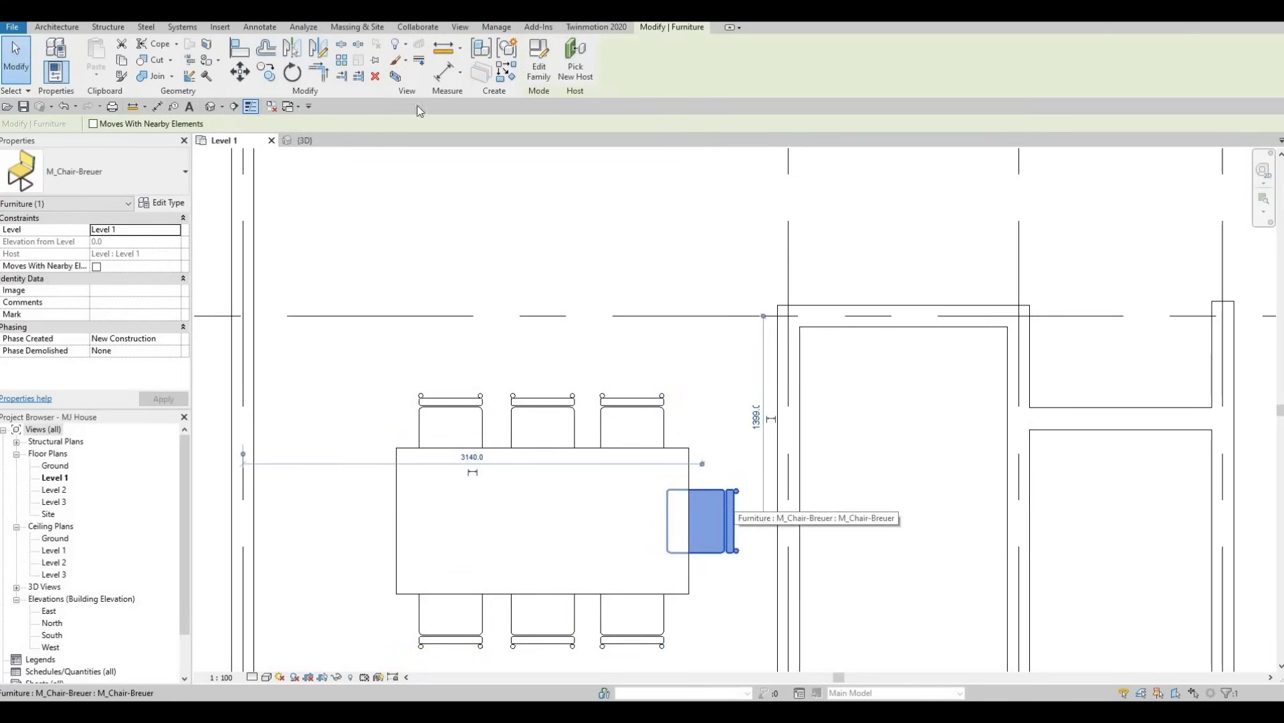
{"action": "left_click", "coordinate": [317, 50]}
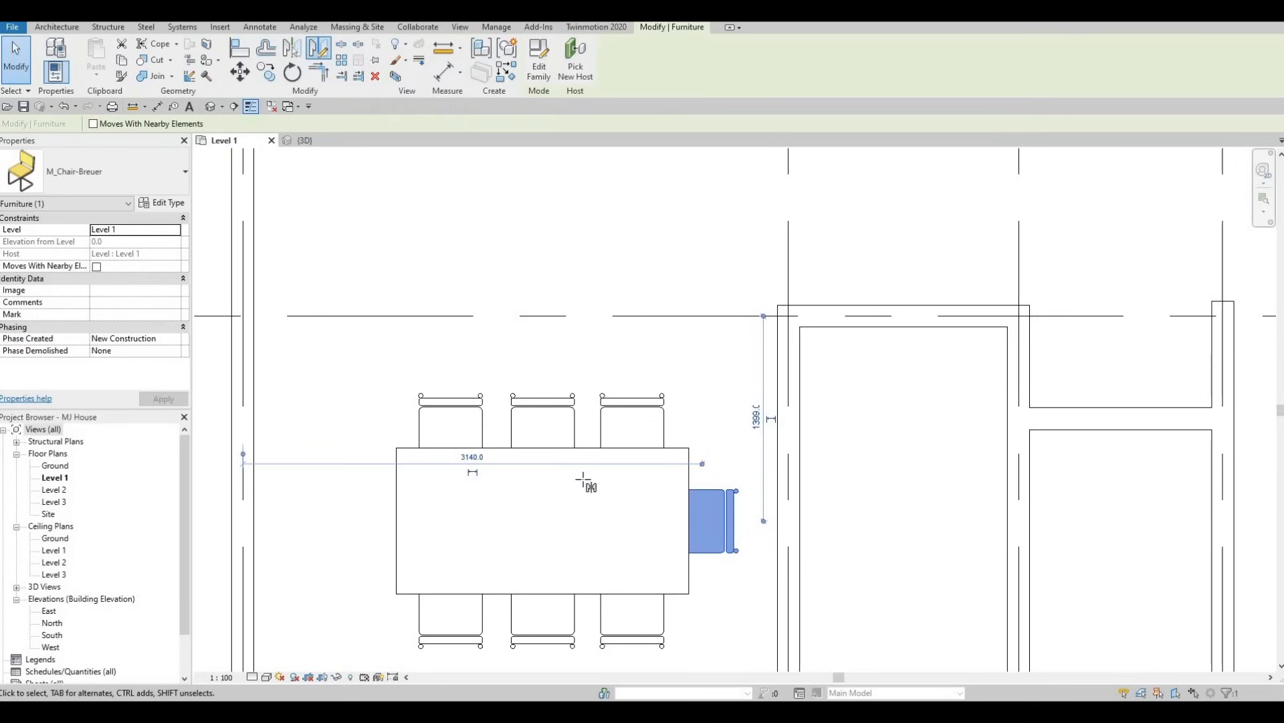
{"action": "left_click", "coordinate": [543, 448]}
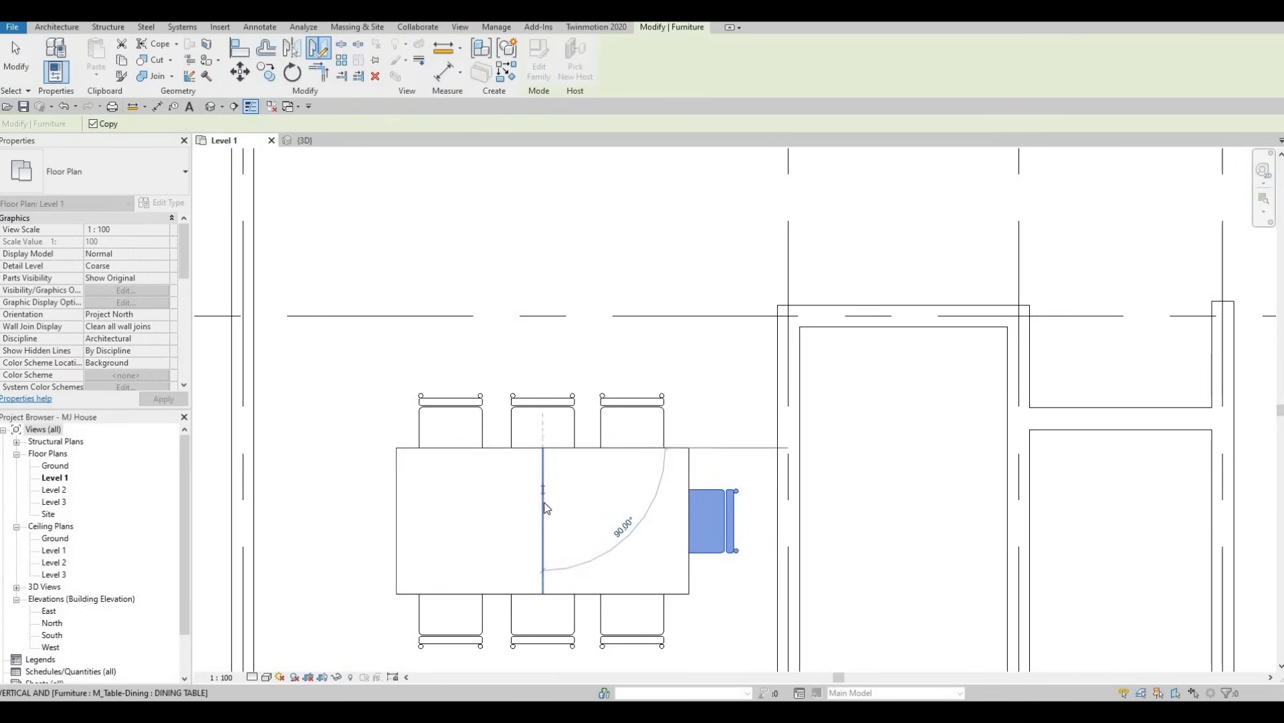
{"action": "left_click", "coordinate": [543, 506]}
{"action": "key", "text": "Escape"}
{"action": "key", "text": "Escape"}
{"action": "key", "text": "Escape"}
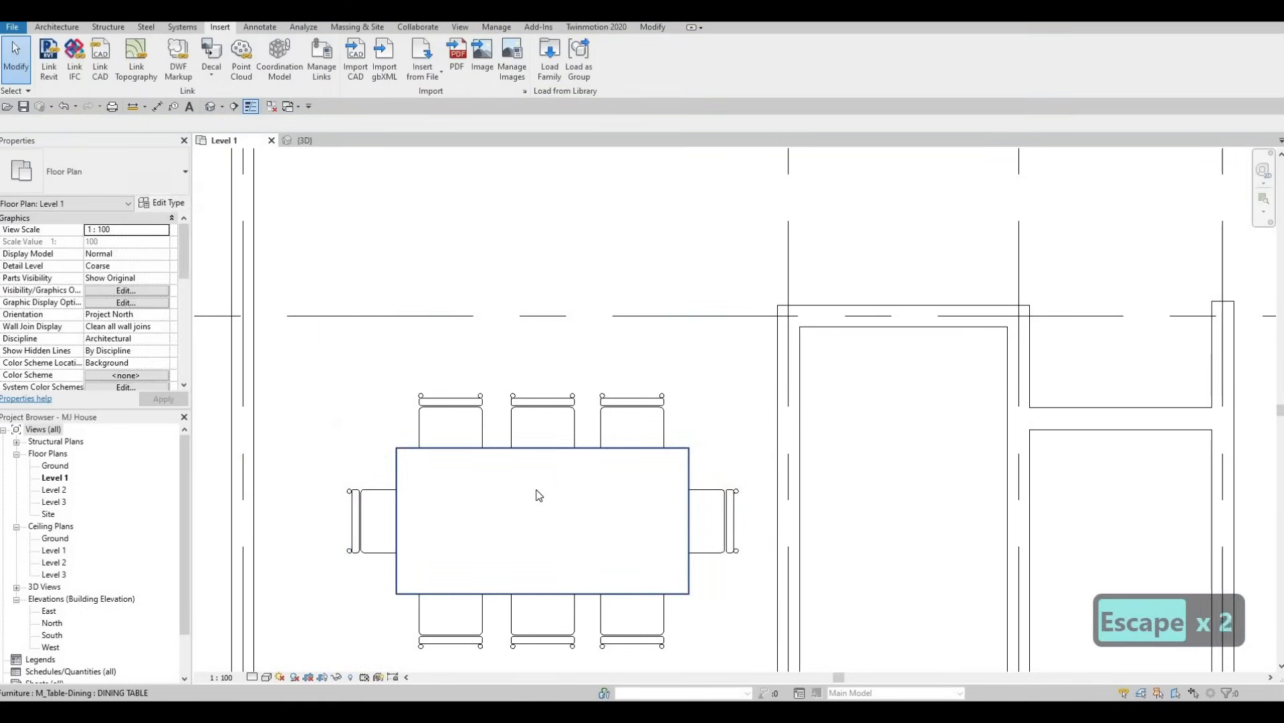
Nudge the dining table with all eight chairs three increments down and three increments right, then clear the selection.
{"action": "scroll", "coordinate": [539, 491], "scroll_direction": "down", "scroll_amount": 1}
{"action": "scroll", "coordinate": [539, 492], "scroll_direction": "down", "scroll_amount": 1}
{"action": "scroll", "coordinate": [497, 465], "scroll_direction": "down", "scroll_amount": 1}
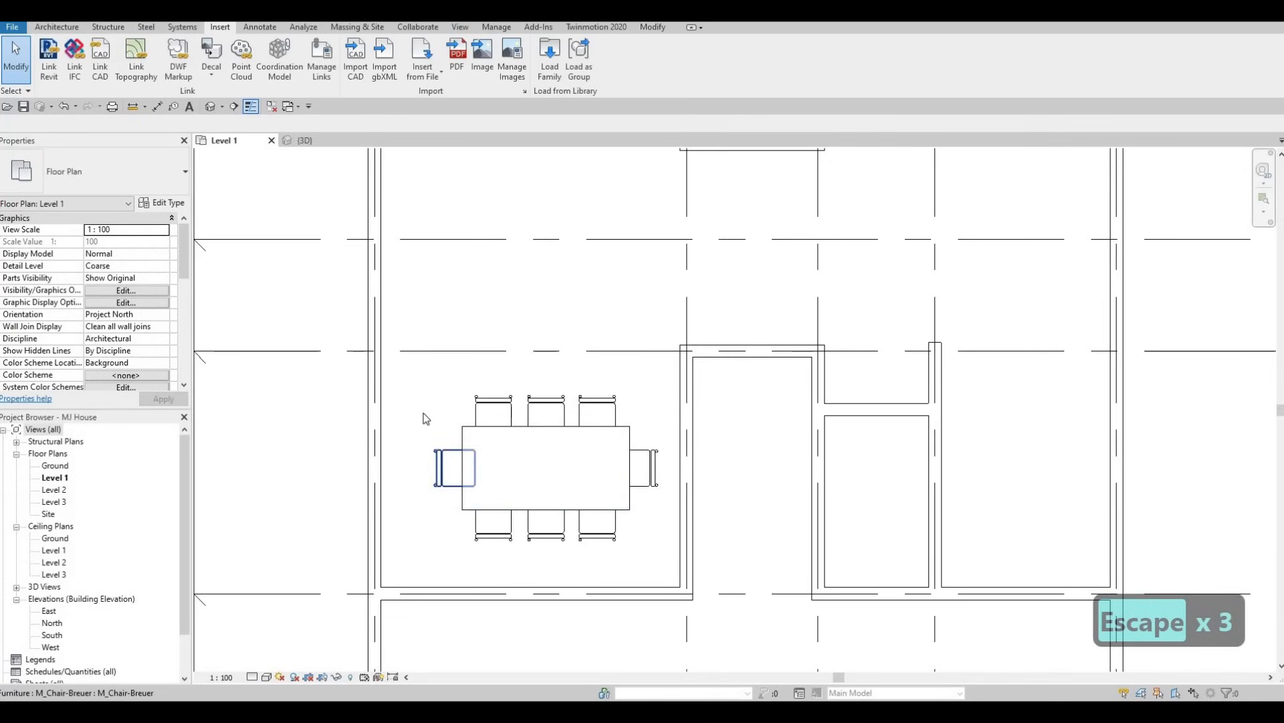
{"action": "scroll", "coordinate": [423, 413], "scroll_direction": "up", "scroll_amount": 1}
{"action": "left_click_drag", "start_coordinate": [397, 362], "coordinate": [702, 570]}
{"action": "key", "text": "Down"}
{"action": "key", "text": "Down"}
{"action": "key", "text": "Down"}
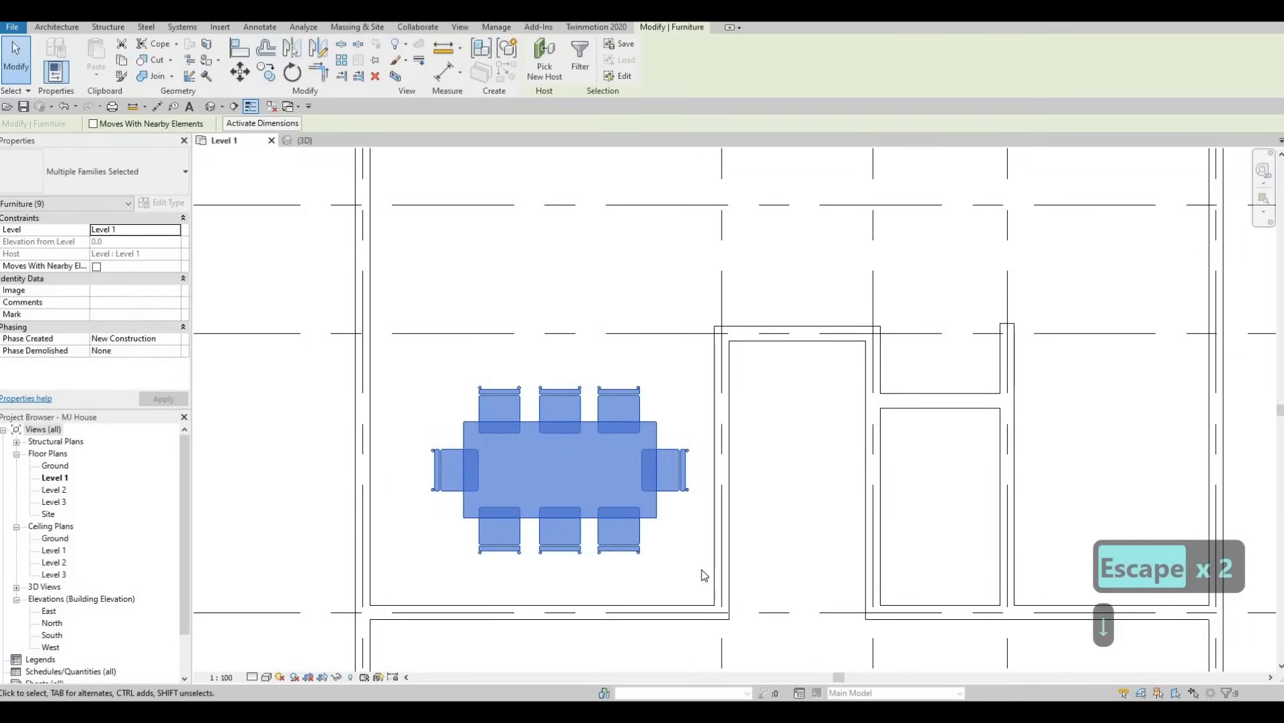
{"action": "key", "text": "Right"}
{"action": "key", "text": "Right"}
{"action": "key", "text": "Right"}
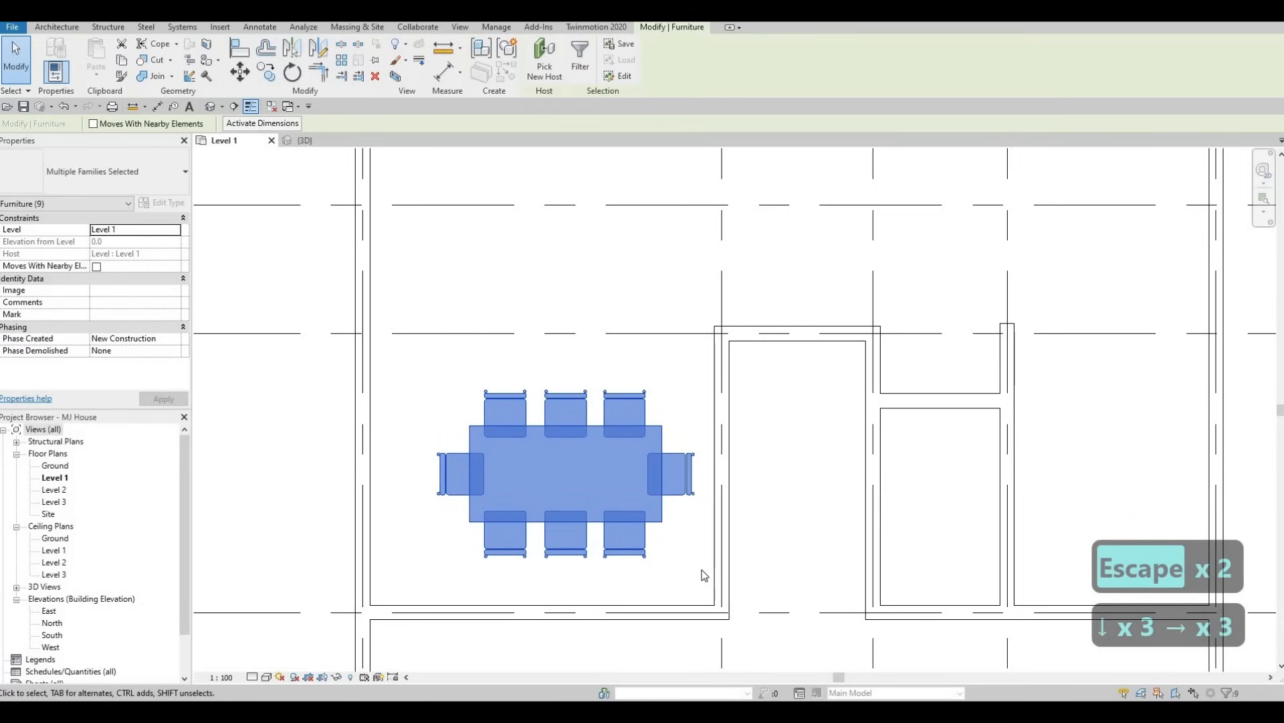
{"action": "key", "text": "Escape"}
{"action": "key", "text": "Escape"}
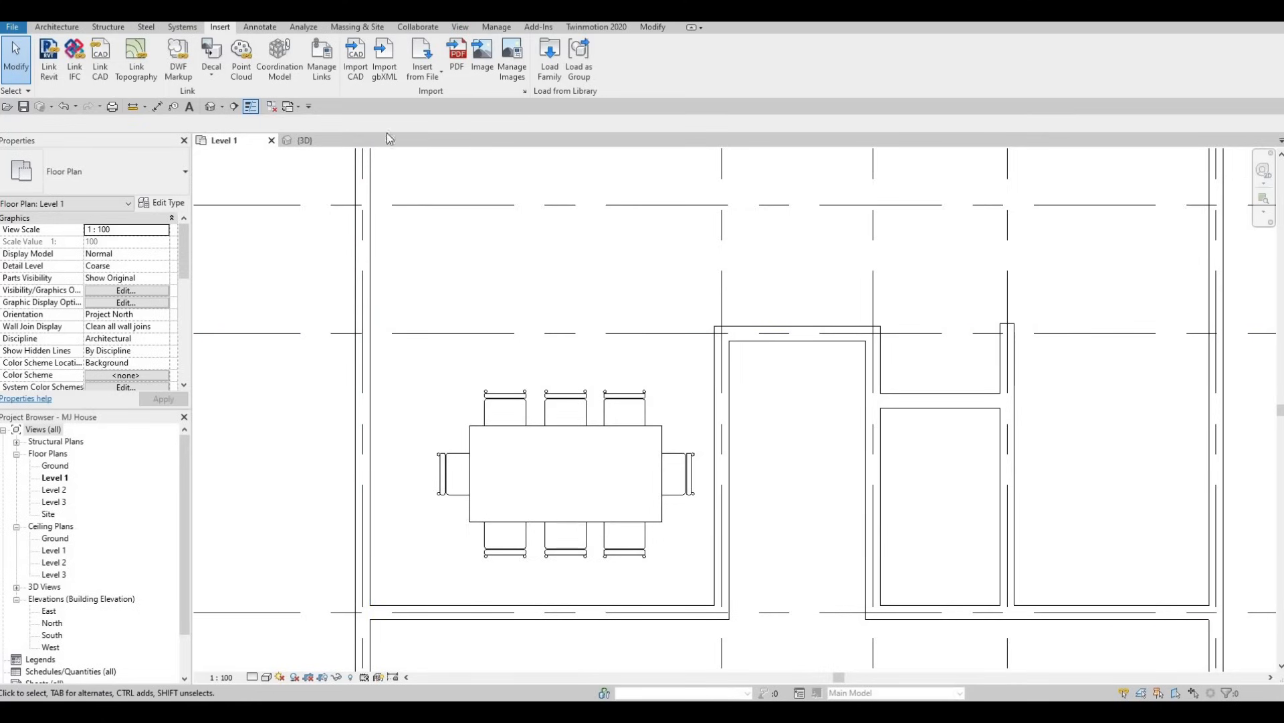
Start loading another family and open the Storage subfolder of the Furniture library.
{"action": "left_click", "coordinate": [549, 77]}
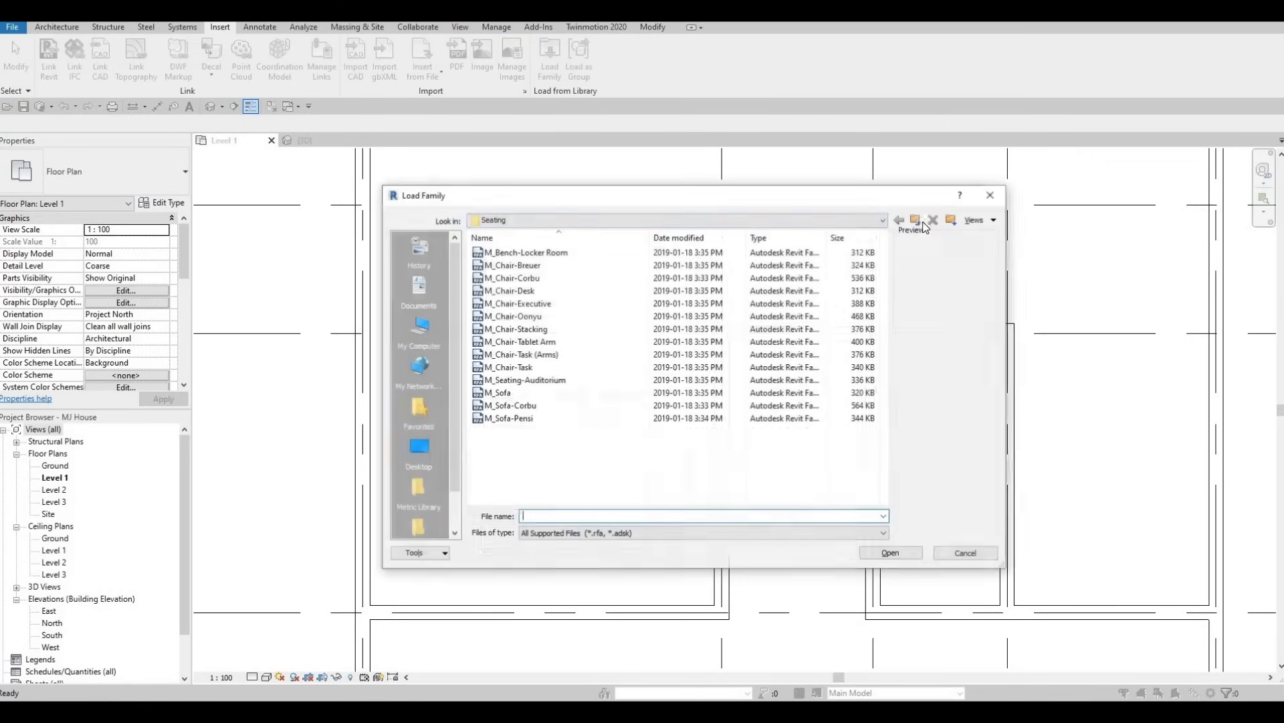
{"action": "left_click", "coordinate": [917, 220]}
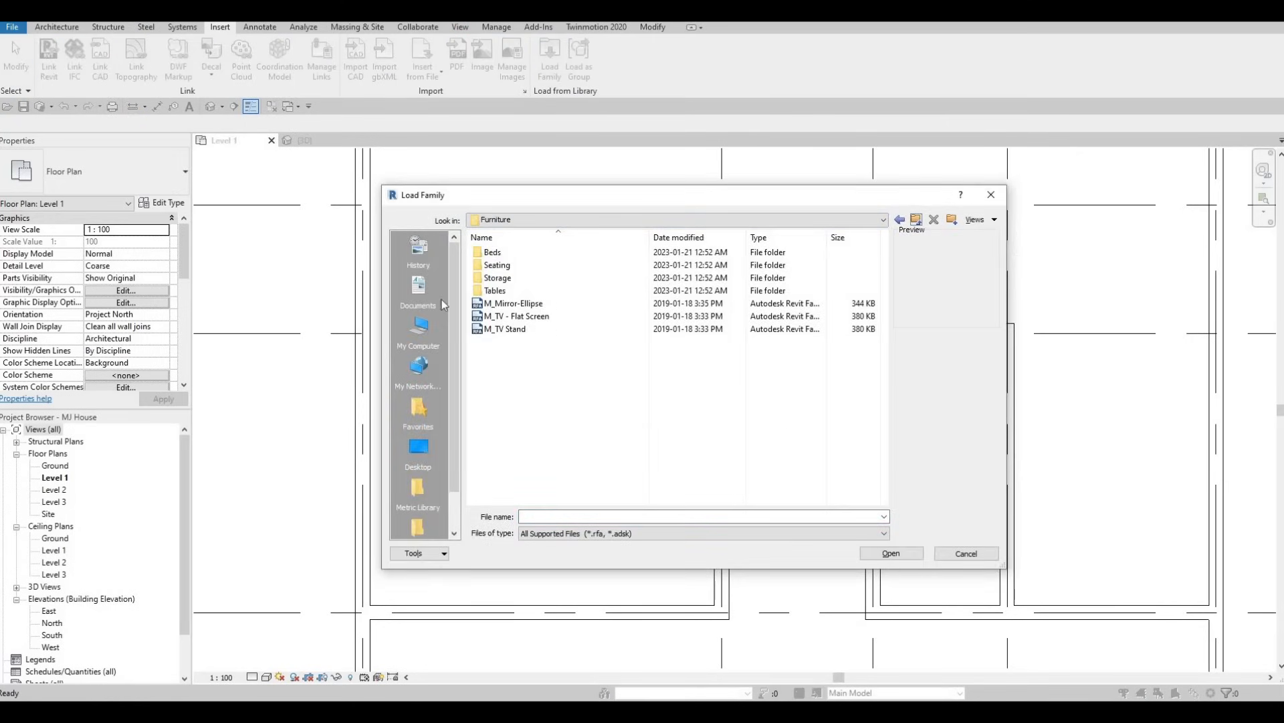
{"action": "double_click", "coordinate": [509, 277]}
{"action": "left_click", "coordinate": [522, 254]}
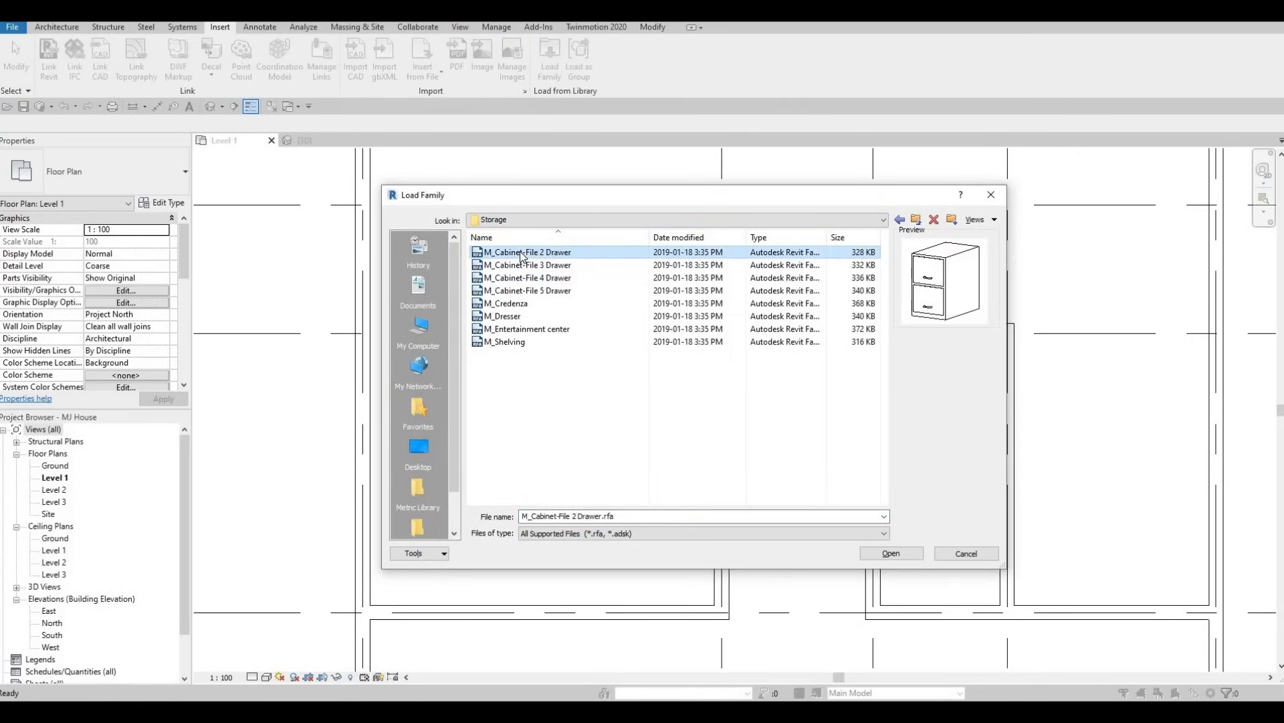
Compare the previews of the storage families, including the credenza, dresser, entertainment center and shelving.
{"action": "key", "text": "Down"}
{"action": "key", "text": "Down"}
{"action": "key", "text": "Down"}
{"action": "key", "text": "Down"}
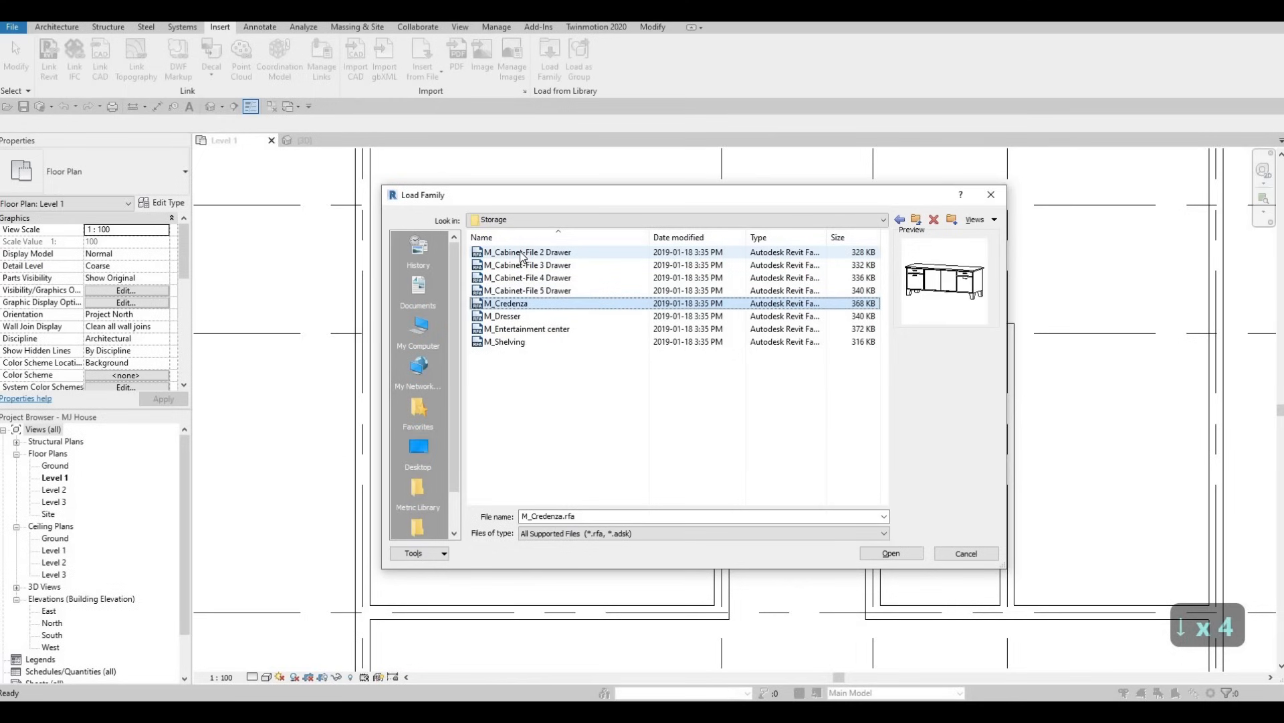
{"action": "key", "text": "Down"}
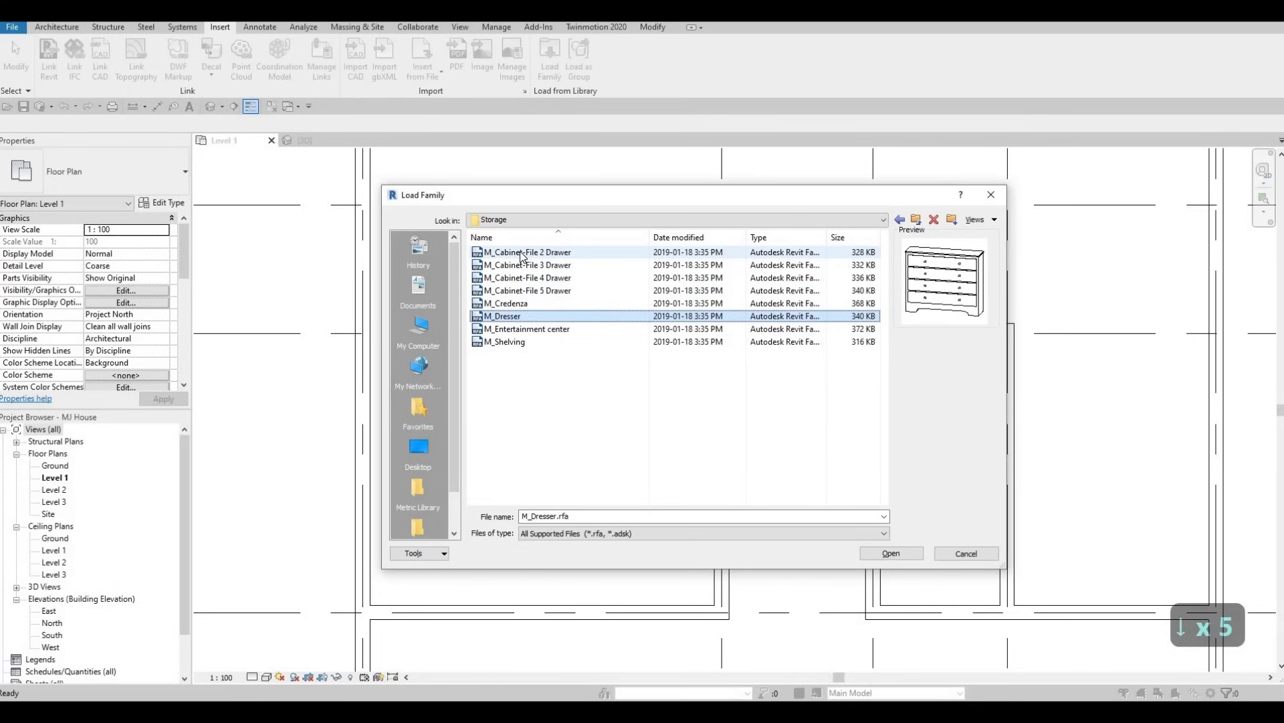
{"action": "key", "text": "Down"}
{"action": "key", "text": "Down"}
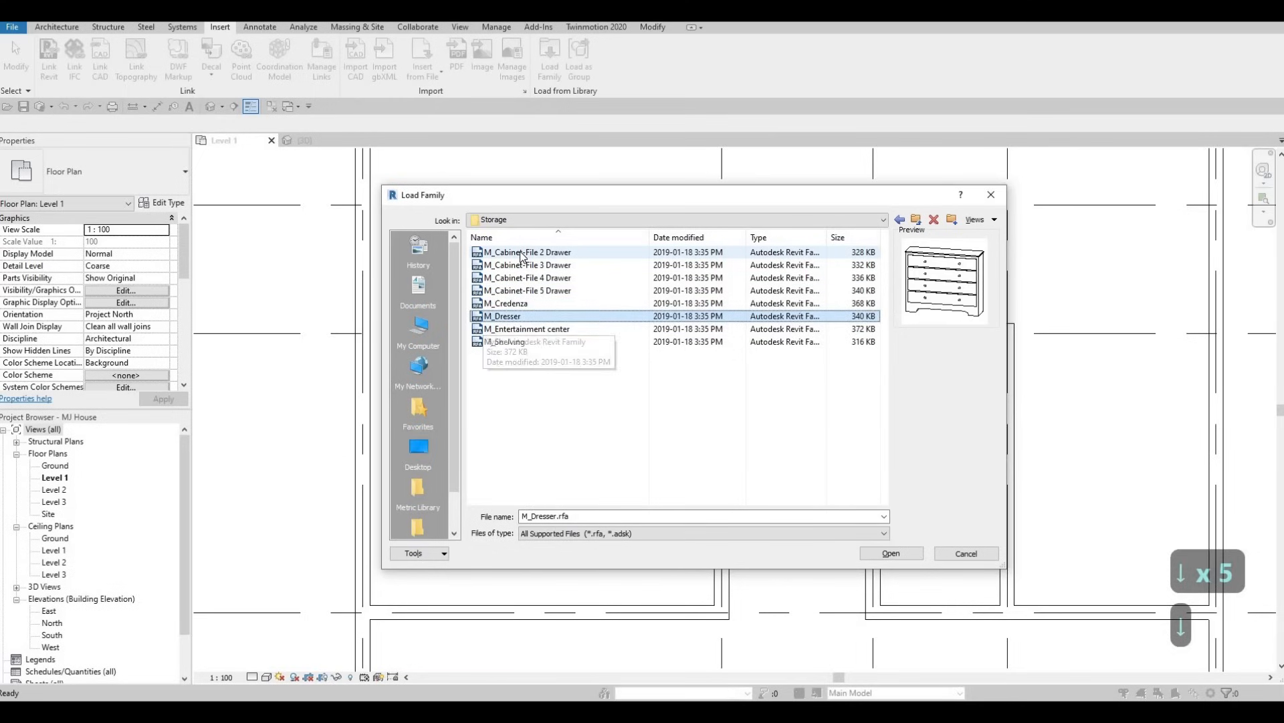
{"action": "key", "text": "Up"}
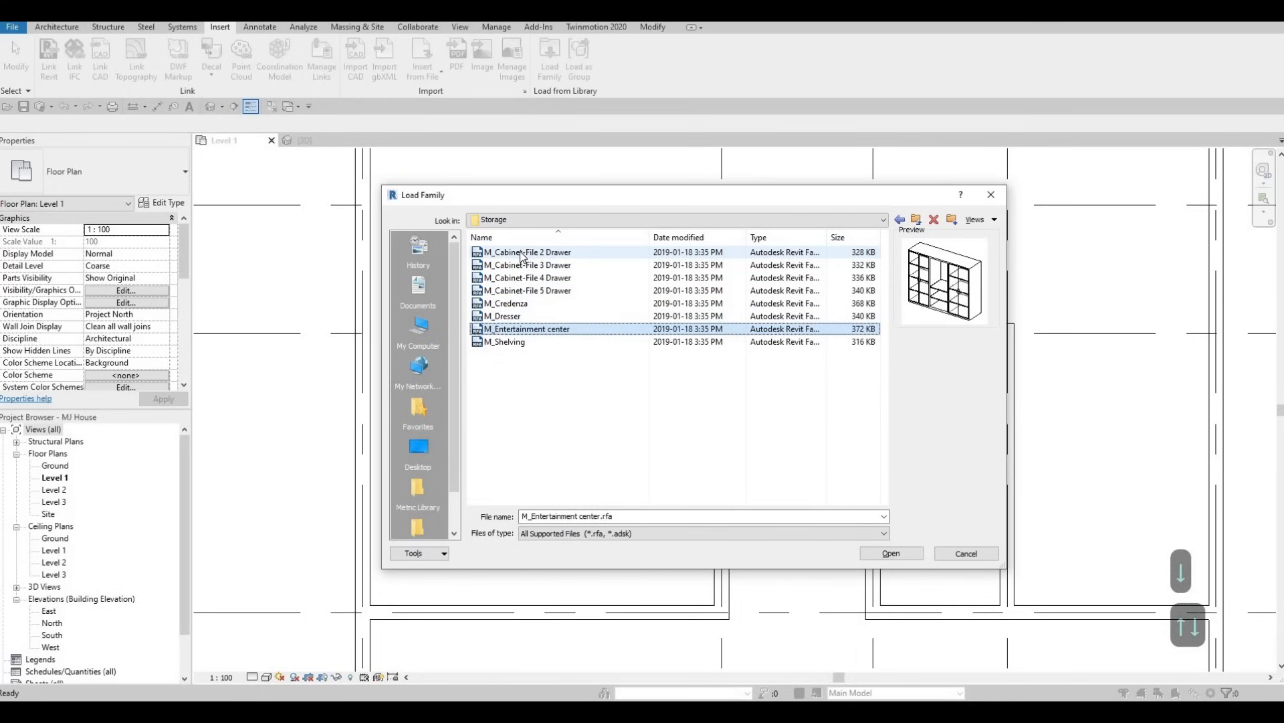
{"action": "key", "text": "Down"}
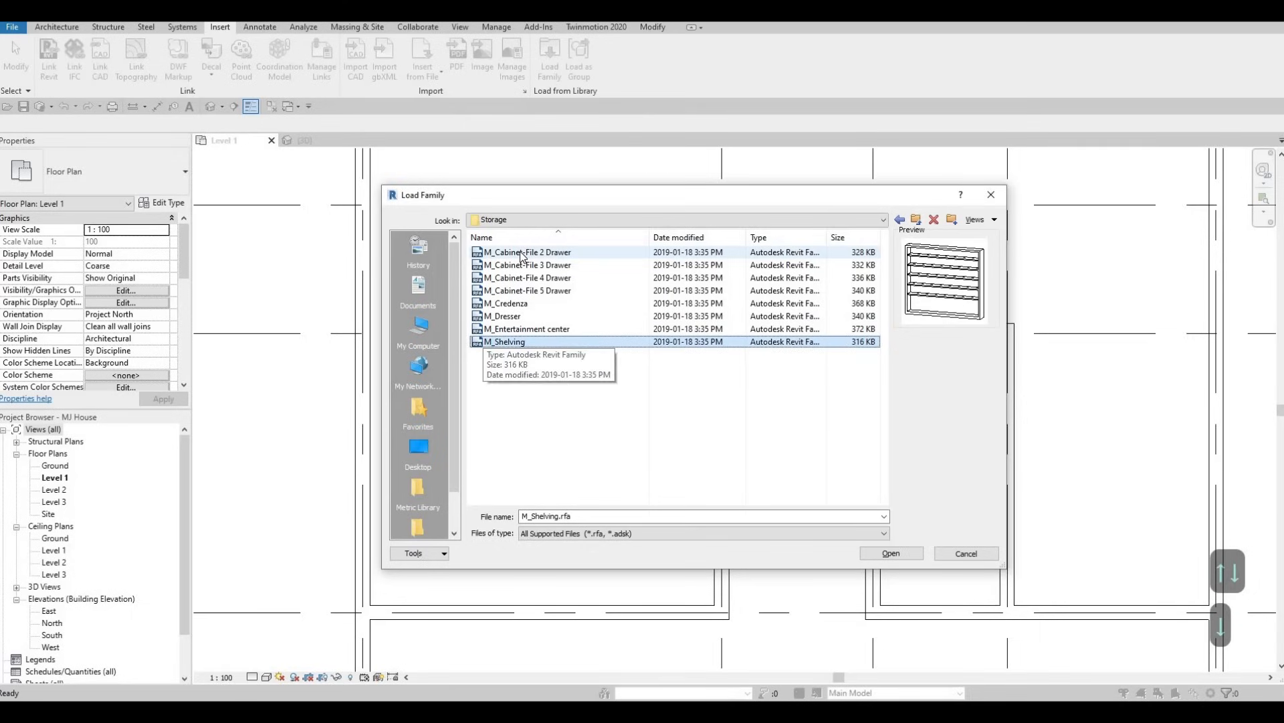
{"action": "key", "text": "Up"}
{"action": "key", "text": "Down"}
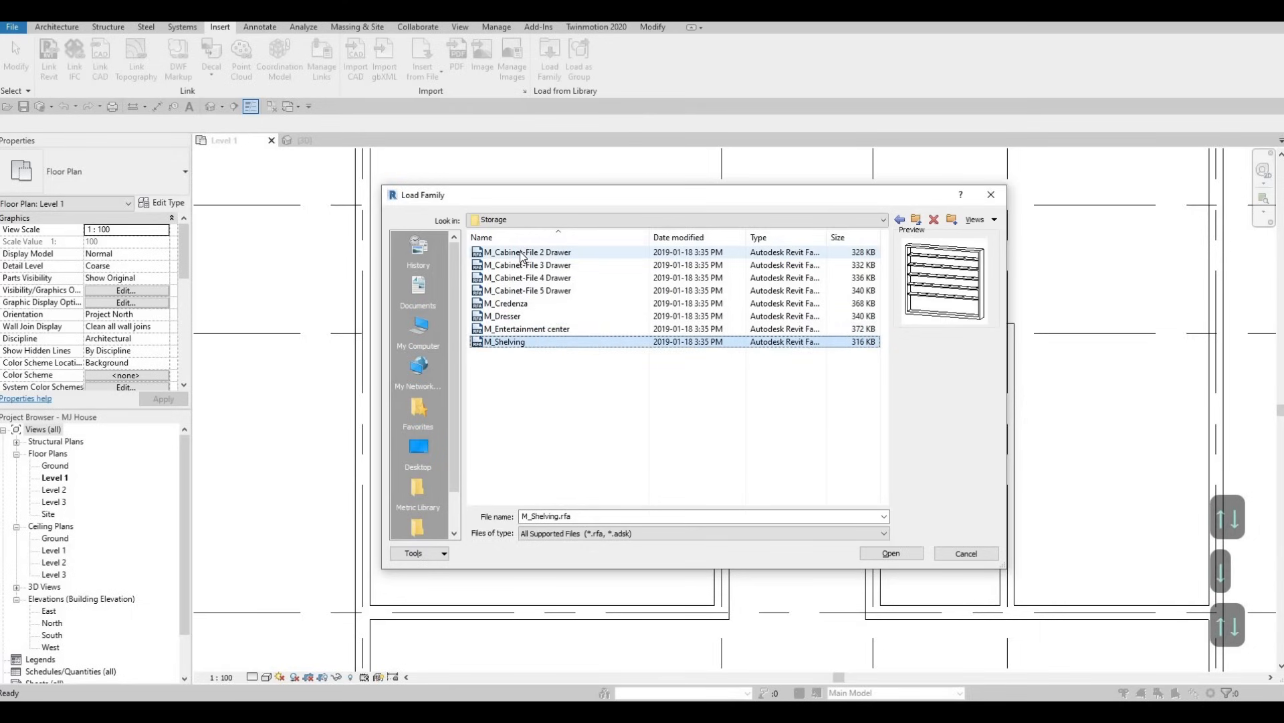
{"action": "key", "text": "Up"}
{"action": "key", "text": "Down"}
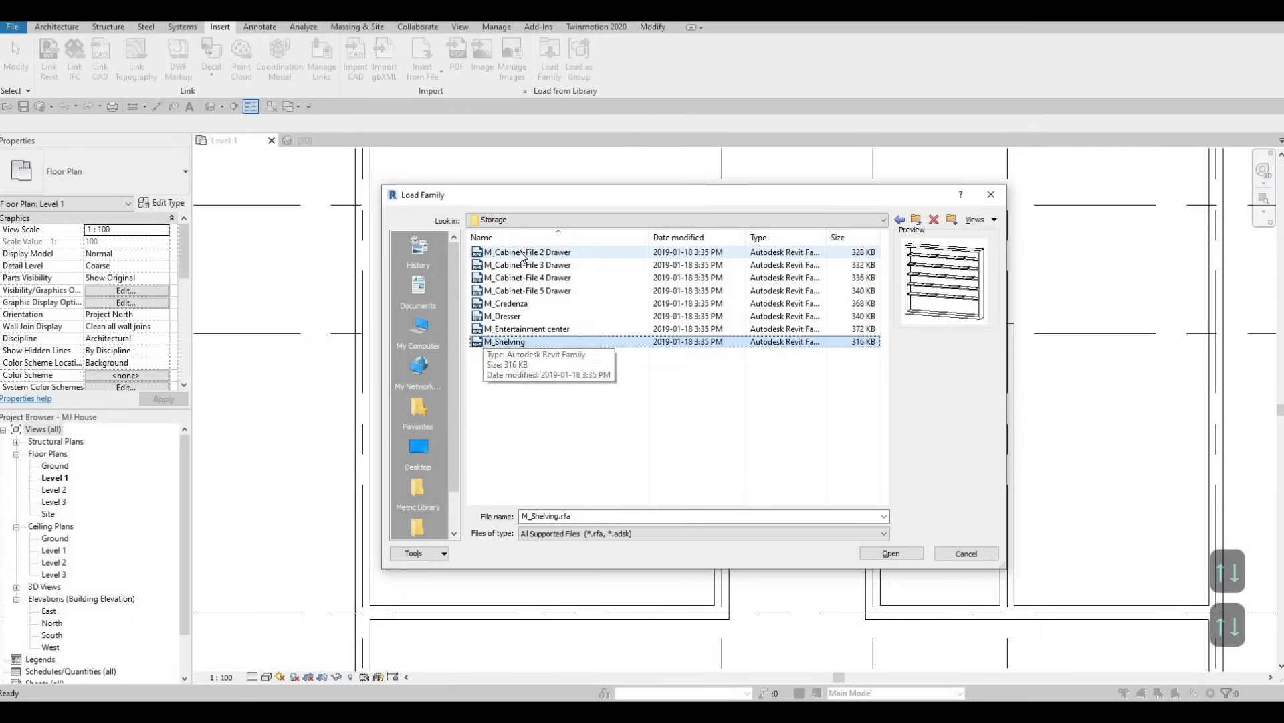
{"action": "key", "text": "Up"}
{"action": "key", "text": "Up"}
{"action": "key", "text": "Up"}
{"action": "key", "text": "Down"}
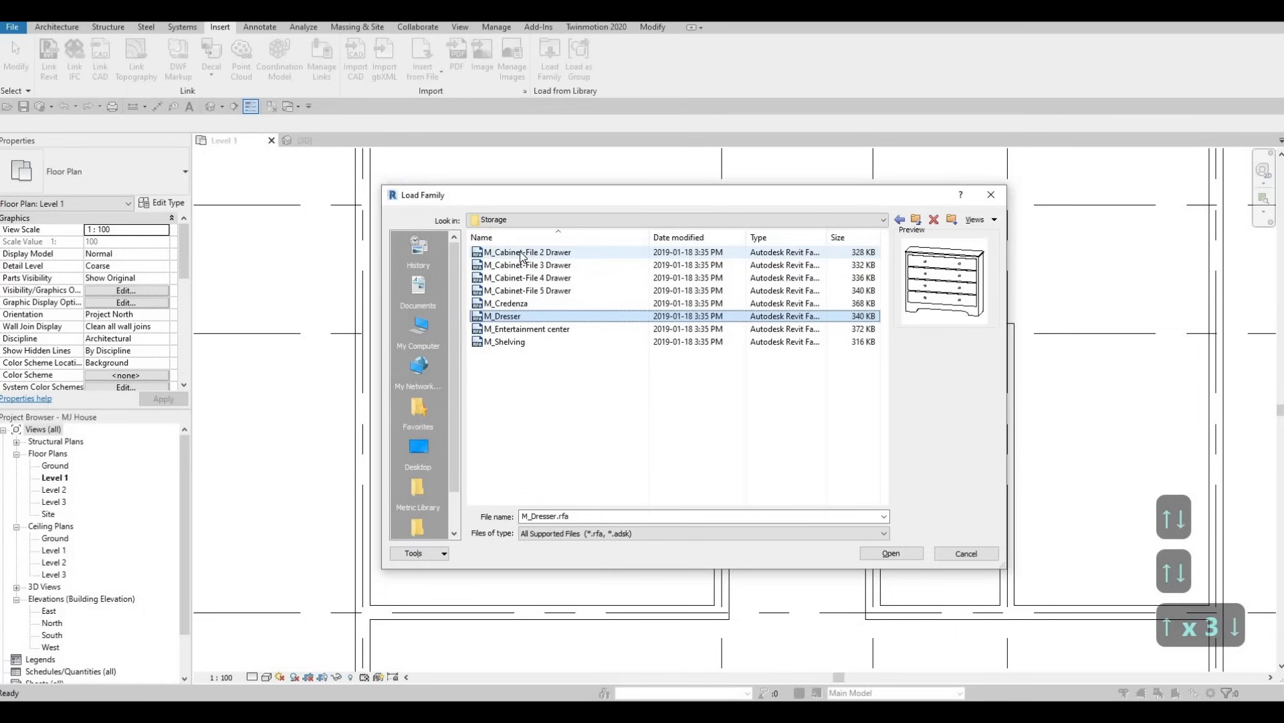
Load the M_Shelving family from the Storage subfolder into the project.
{"action": "key", "text": "Down"}
{"action": "key", "text": "Down"}
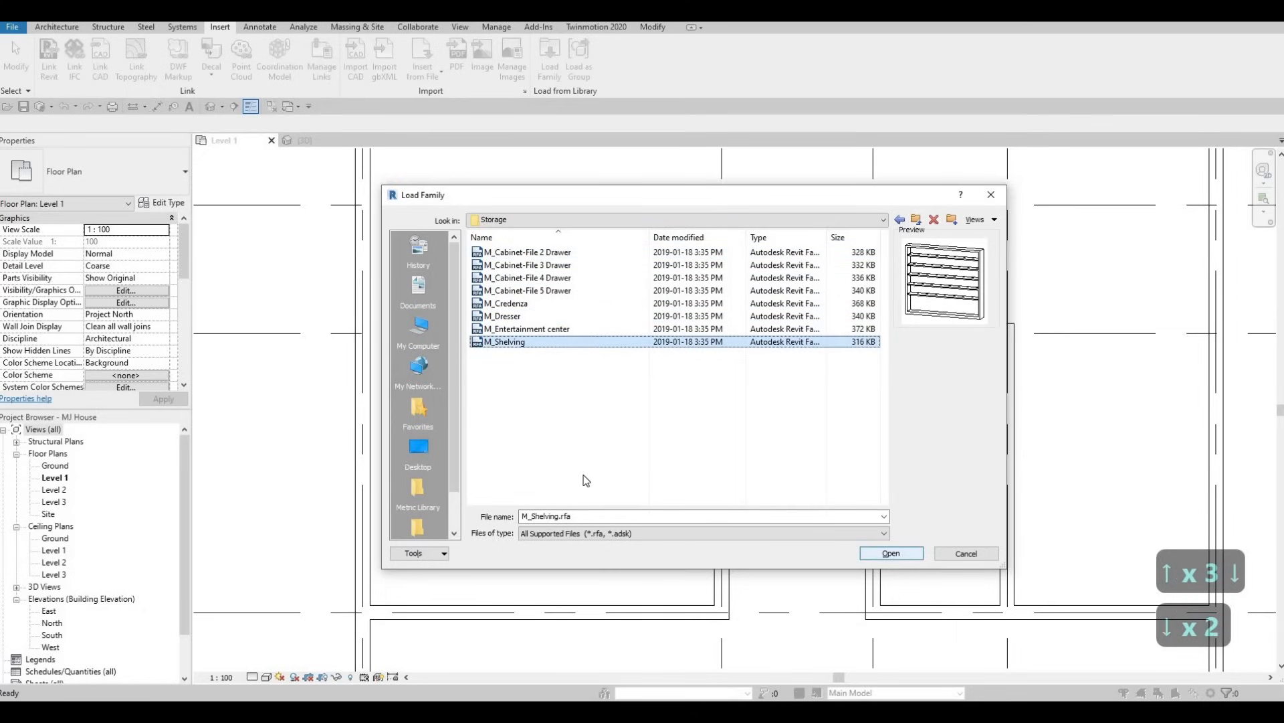
{"action": "left_click", "coordinate": [901, 556]}
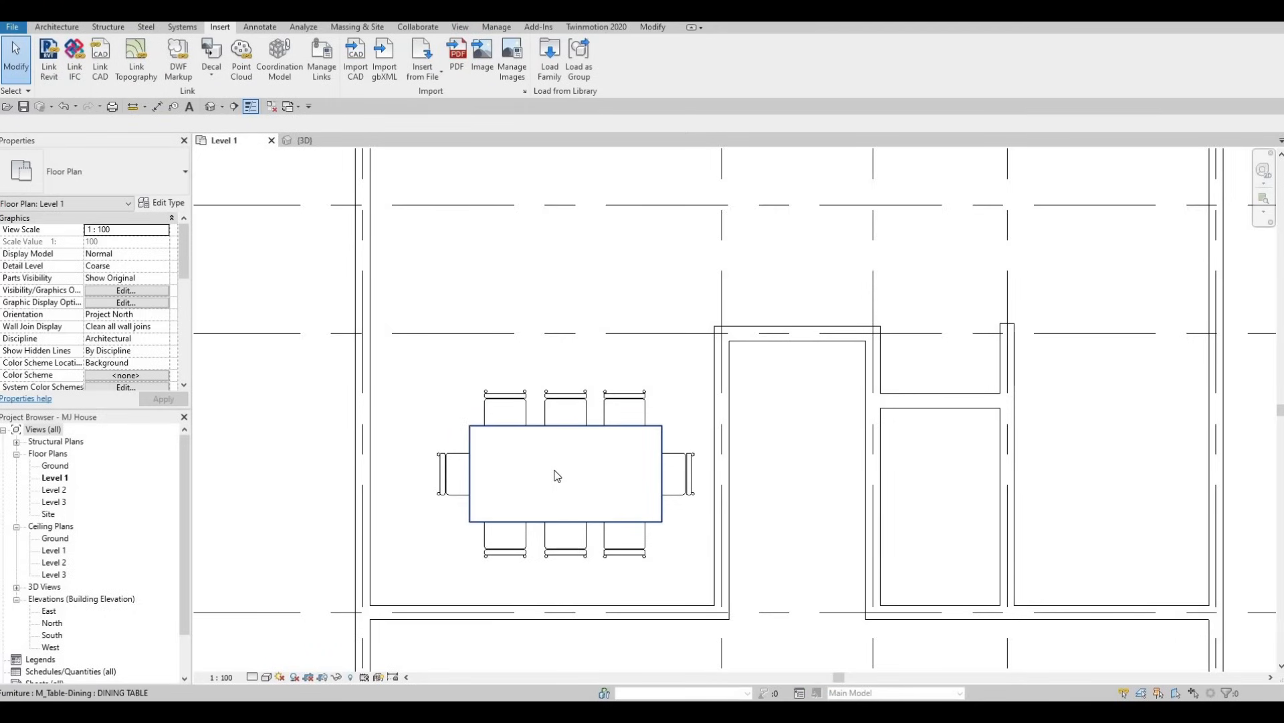
Place a rotated M_Shelving unit, 0915 x 0254 x 1830mm, against the left exterior wall beside the dining table, about 1001 mm below grid F.
{"action": "key", "text": "c"}
{"action": "key", "text": "m"}
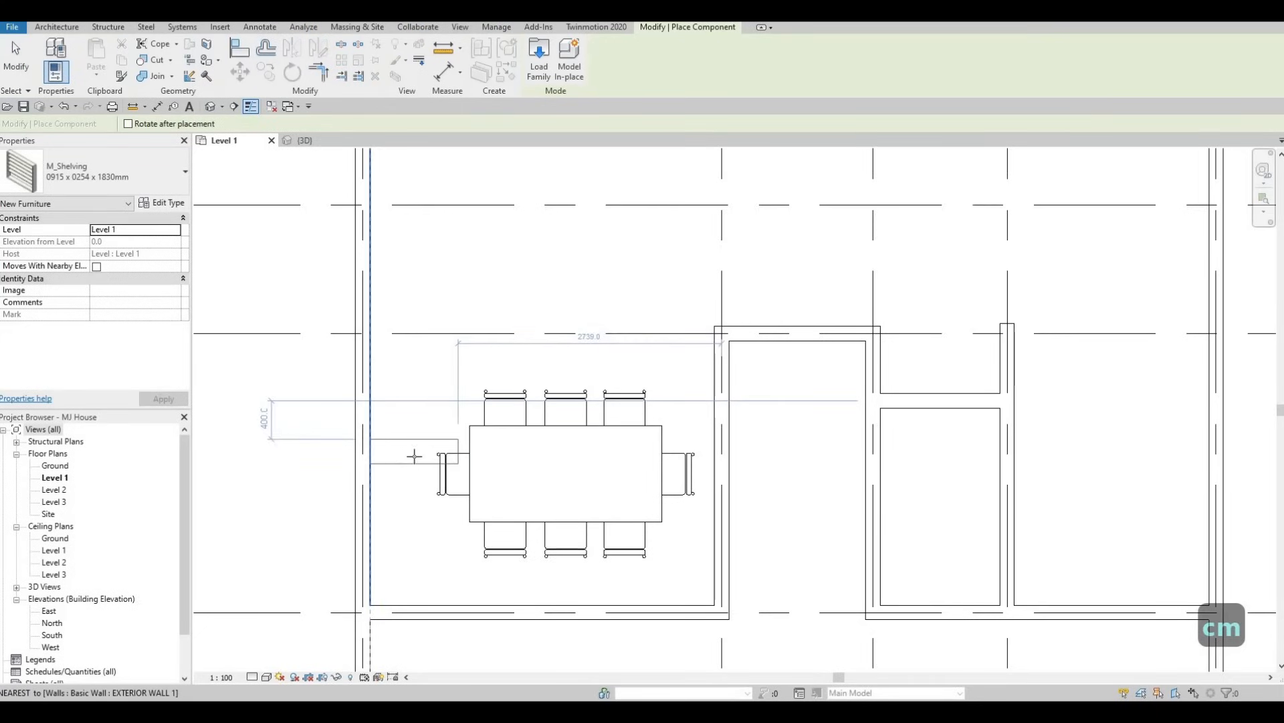
{"action": "key", "text": "space"}
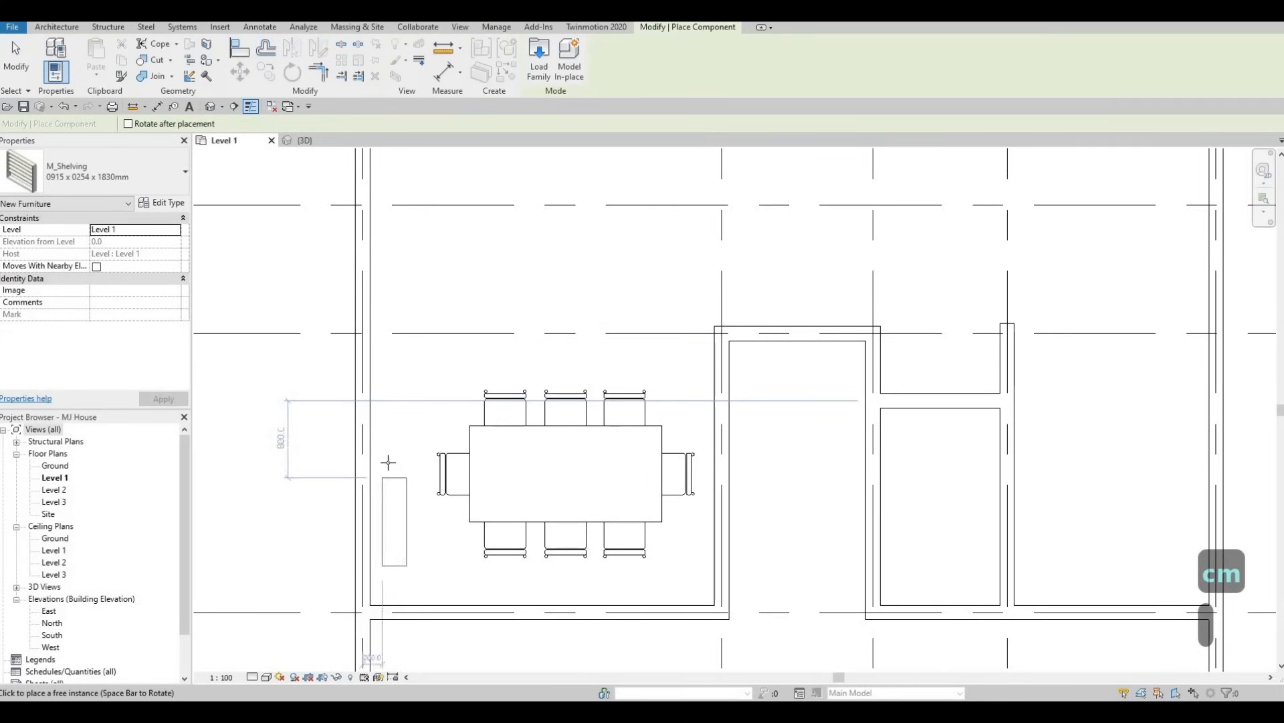
{"action": "left_click", "coordinate": [380, 471]}
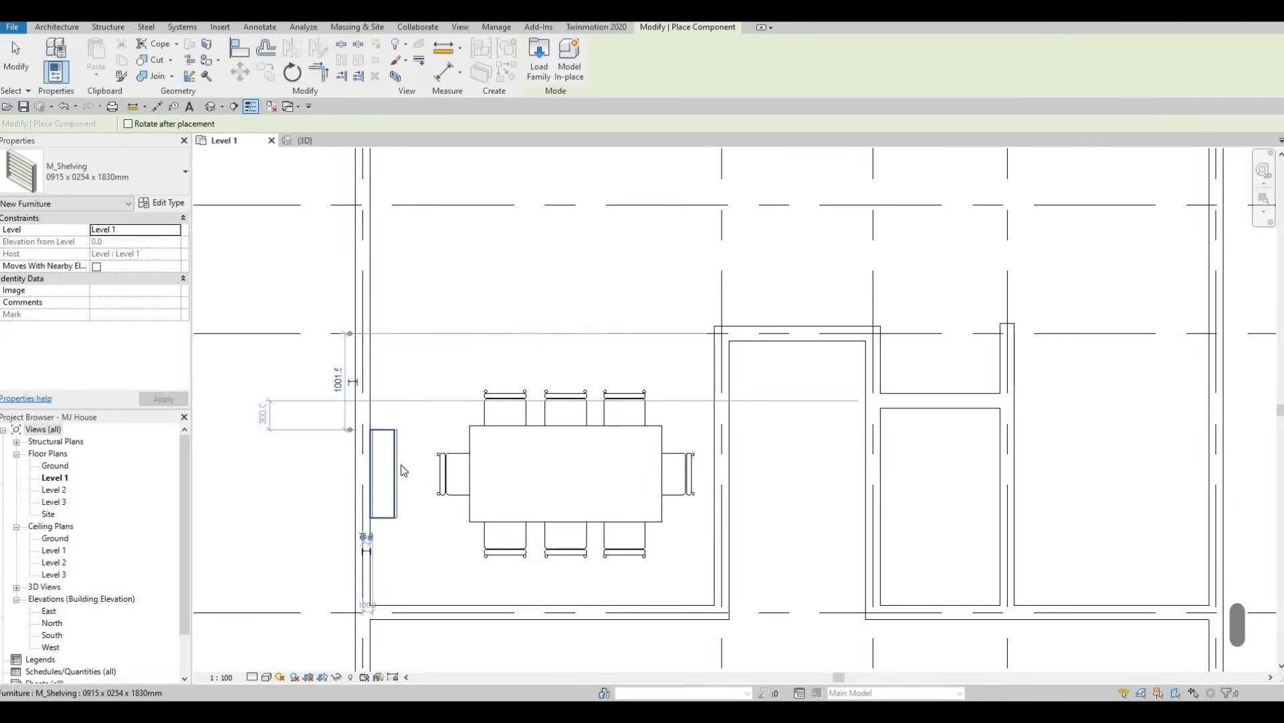
{"action": "key", "text": "Escape"}
{"action": "key", "text": "Escape"}
Duplicate the placed shelving unit's type under the name SHELVINGS.
{"action": "left_click", "coordinate": [381, 429]}
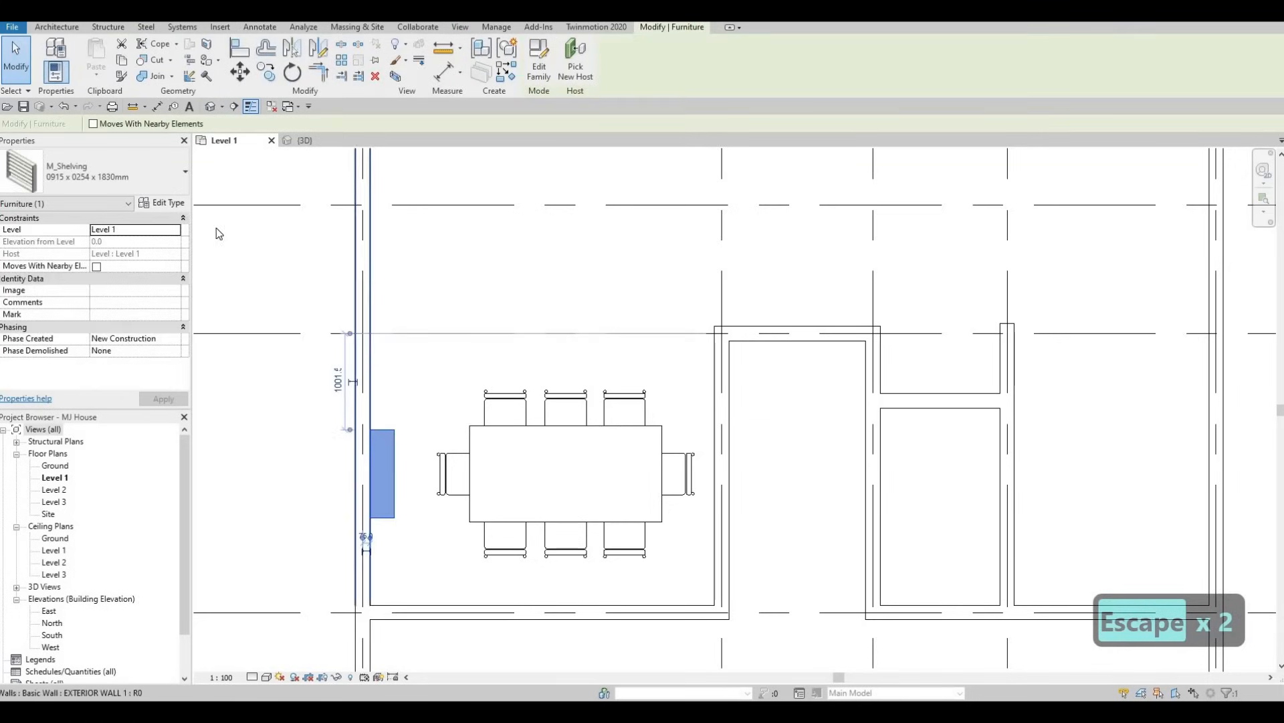
{"action": "left_click", "coordinate": [171, 207]}
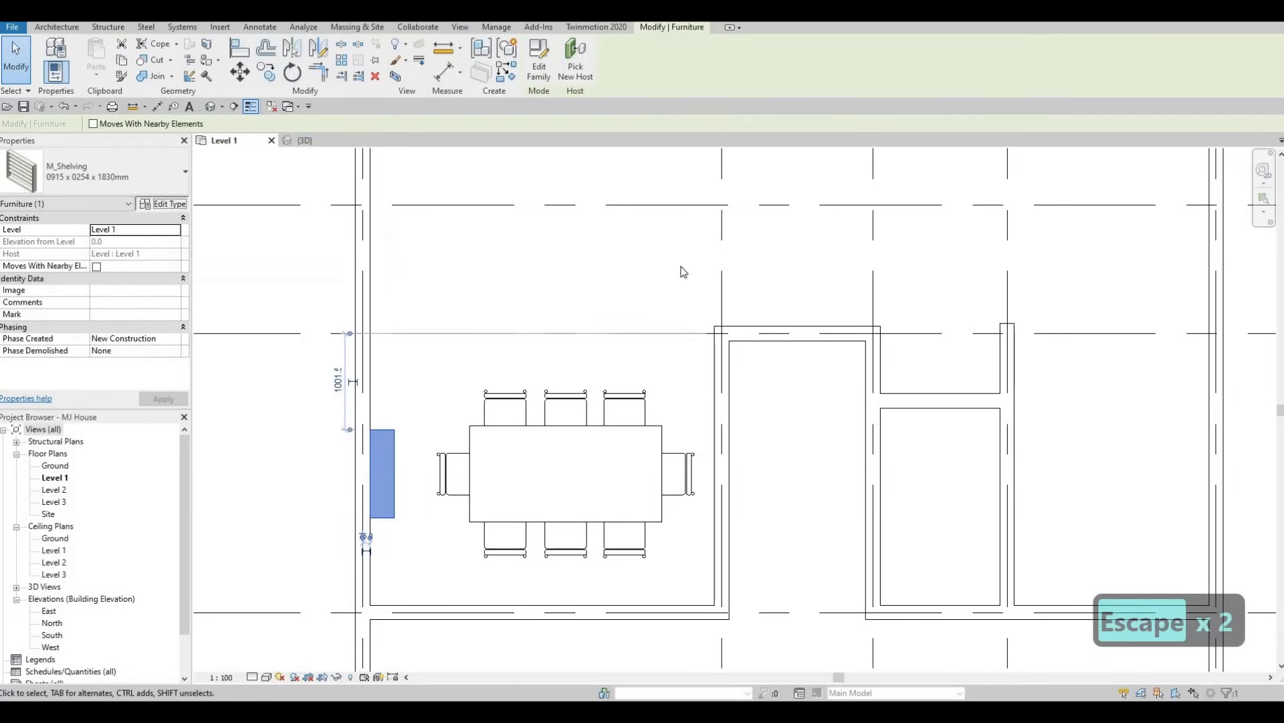
{"action": "left_click_drag", "start_coordinate": [1283, 167], "coordinate": [791, 61]}
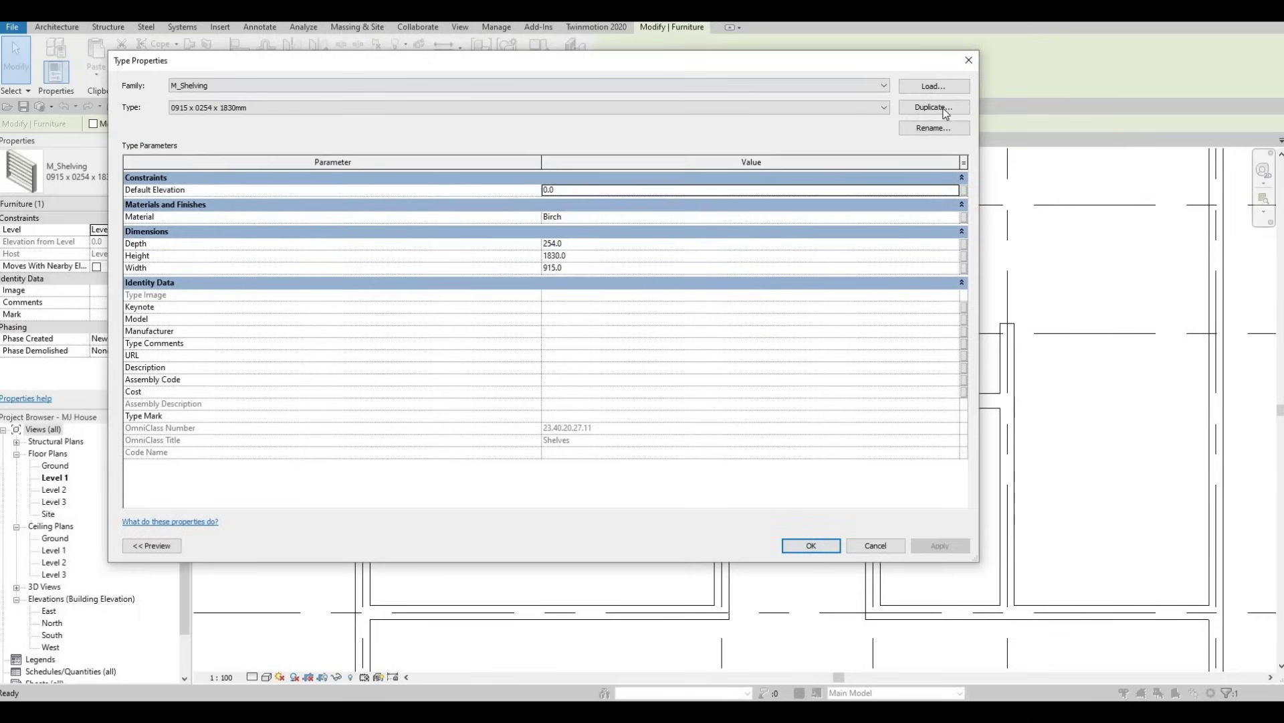
{"action": "left_click", "coordinate": [934, 107]}
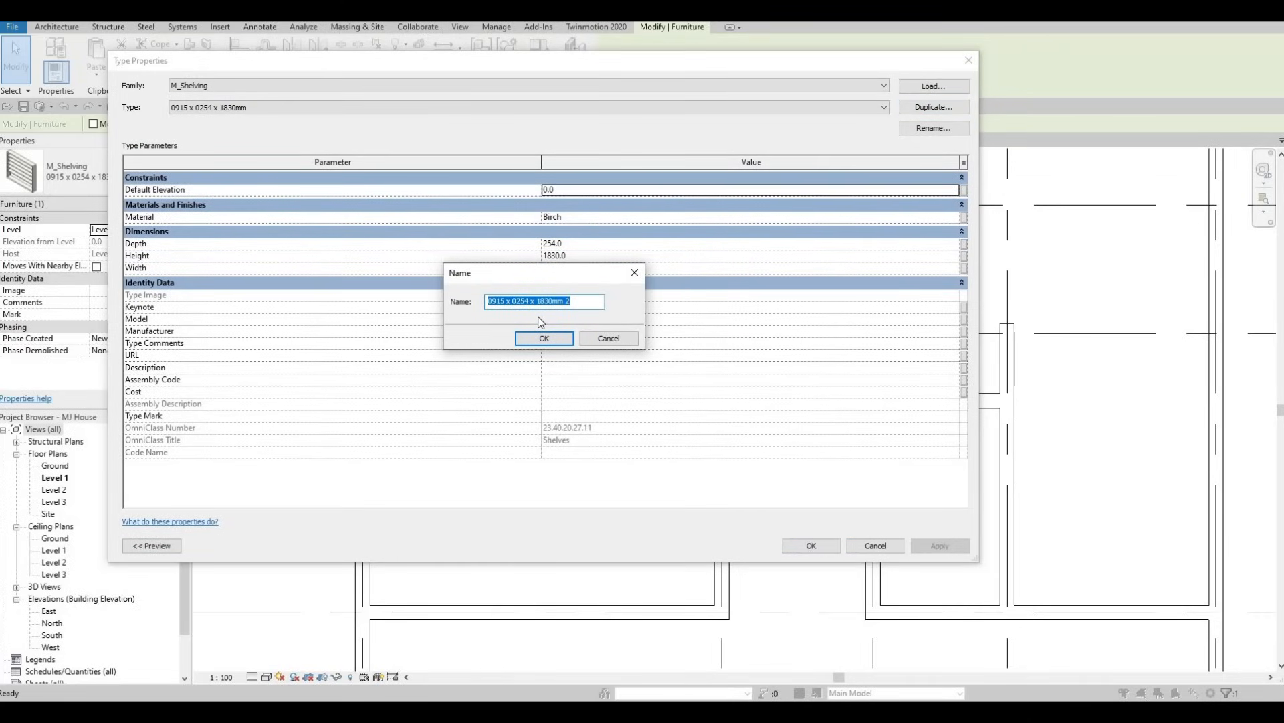
{"action": "type", "text": "ca"}
{"action": "key", "text": "BackSpace"}
{"action": "key", "text": "BackSpace"}
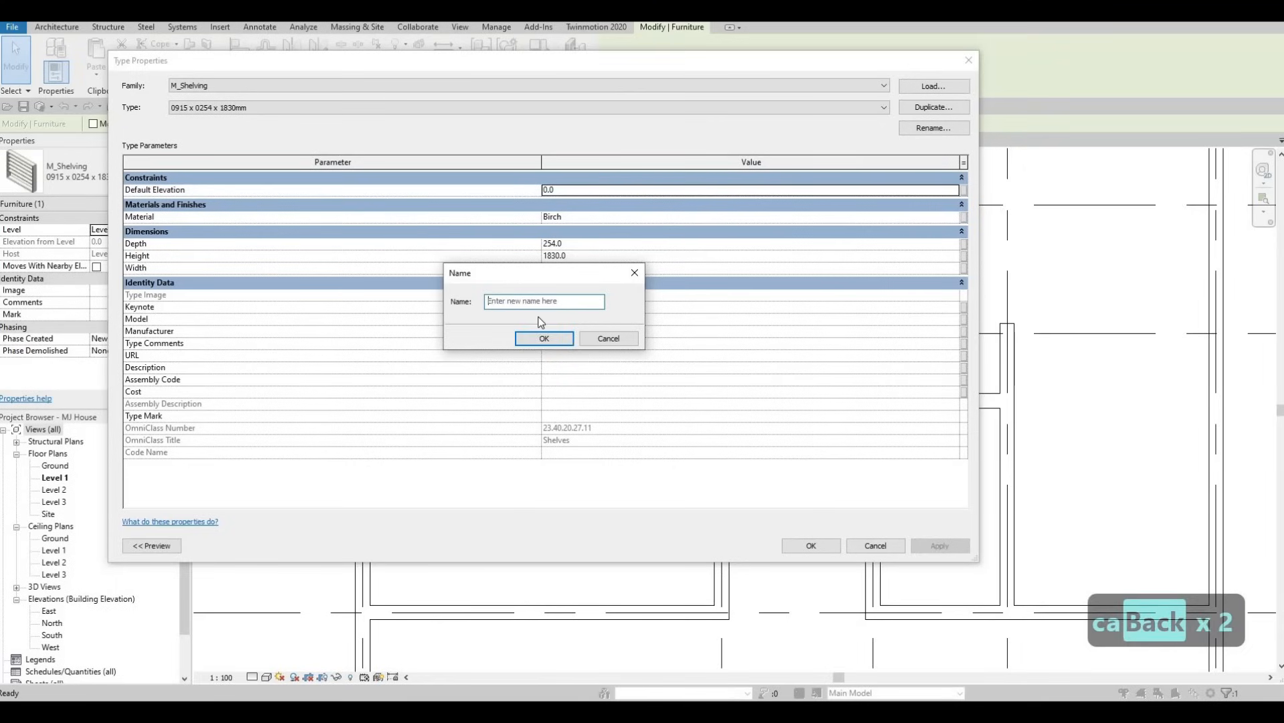
{"action": "type", "text": "SHEL"}
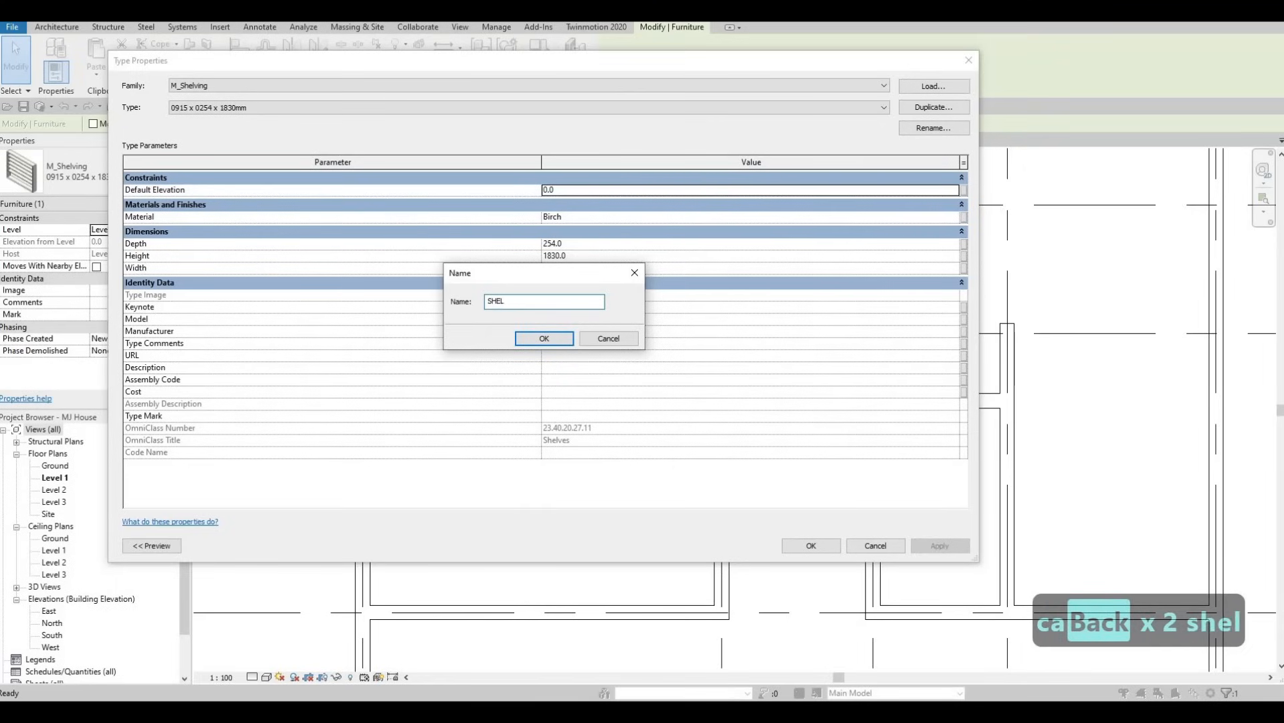
{"action": "type", "text": "VINGS"}
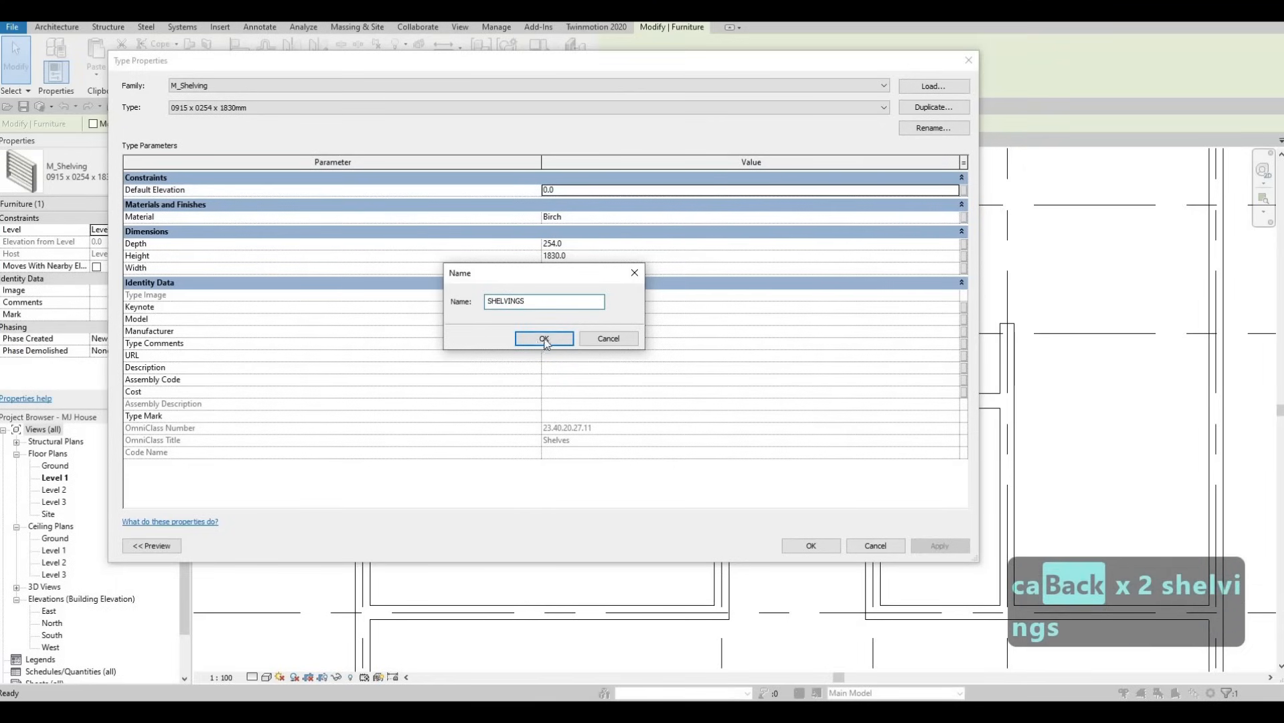
{"action": "left_click", "coordinate": [544, 339]}
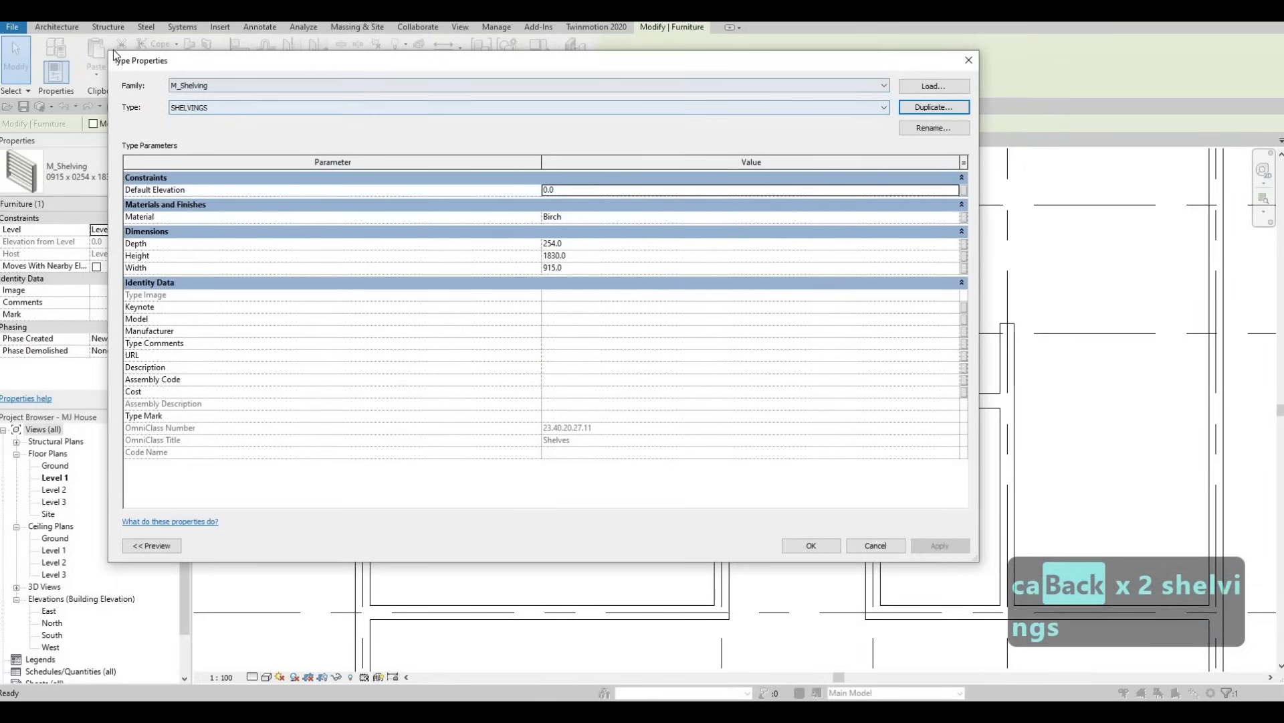
Set the SHELVINGS type's height to 2500, width to 2000 and depth to 250, and apply the changes.
{"action": "left_click_drag", "start_coordinate": [567, 228], "coordinate": [486, 212]}
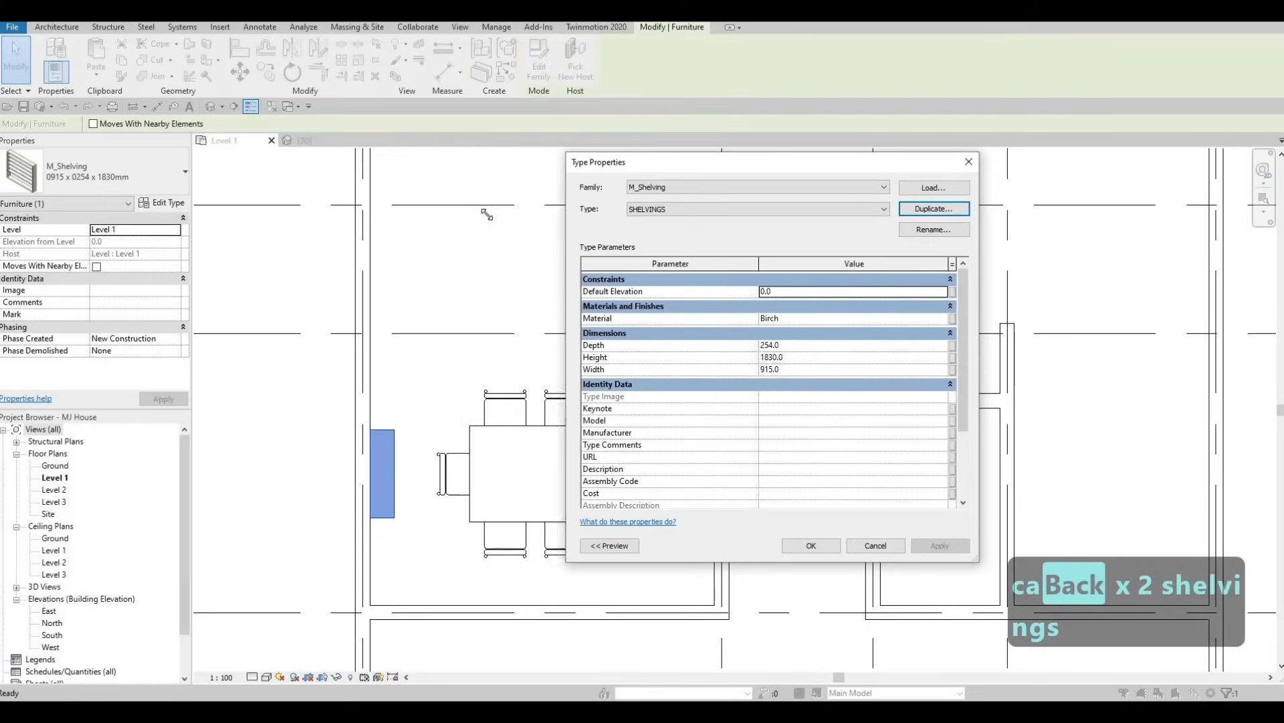
{"action": "left_click_drag", "start_coordinate": [687, 170], "coordinate": [790, 179]}
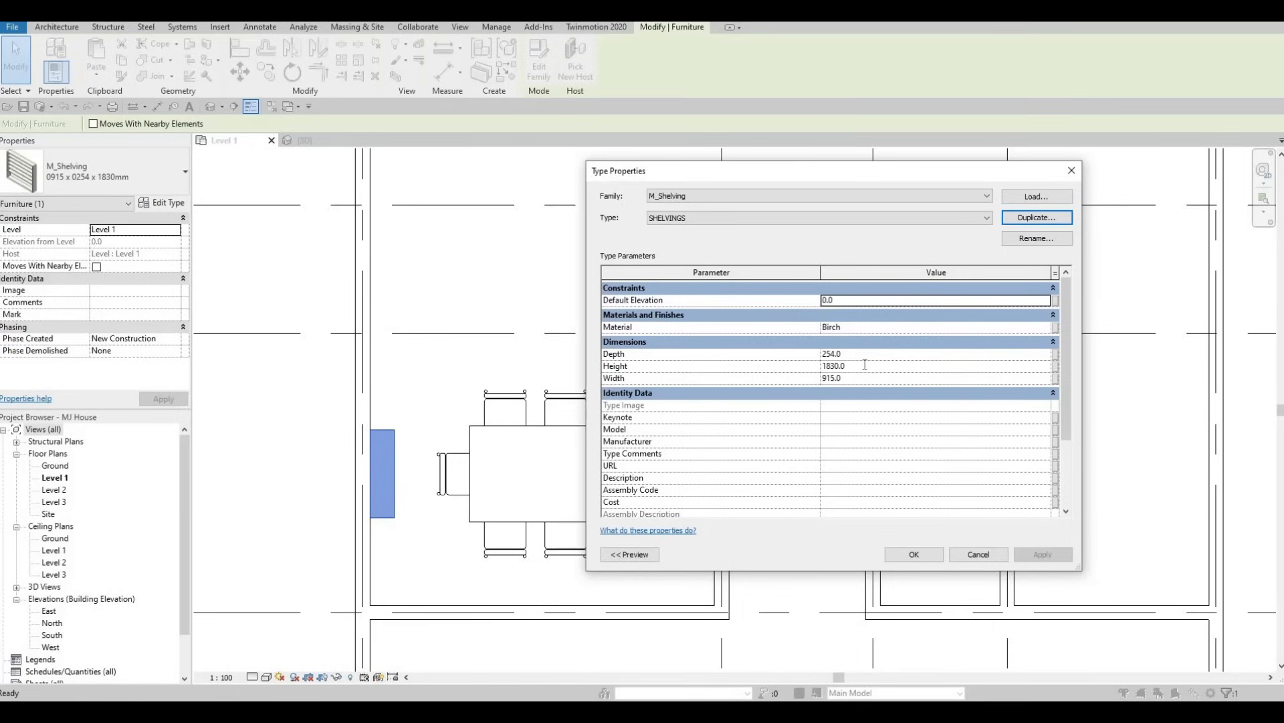
{"action": "left_click", "coordinate": [858, 364]}
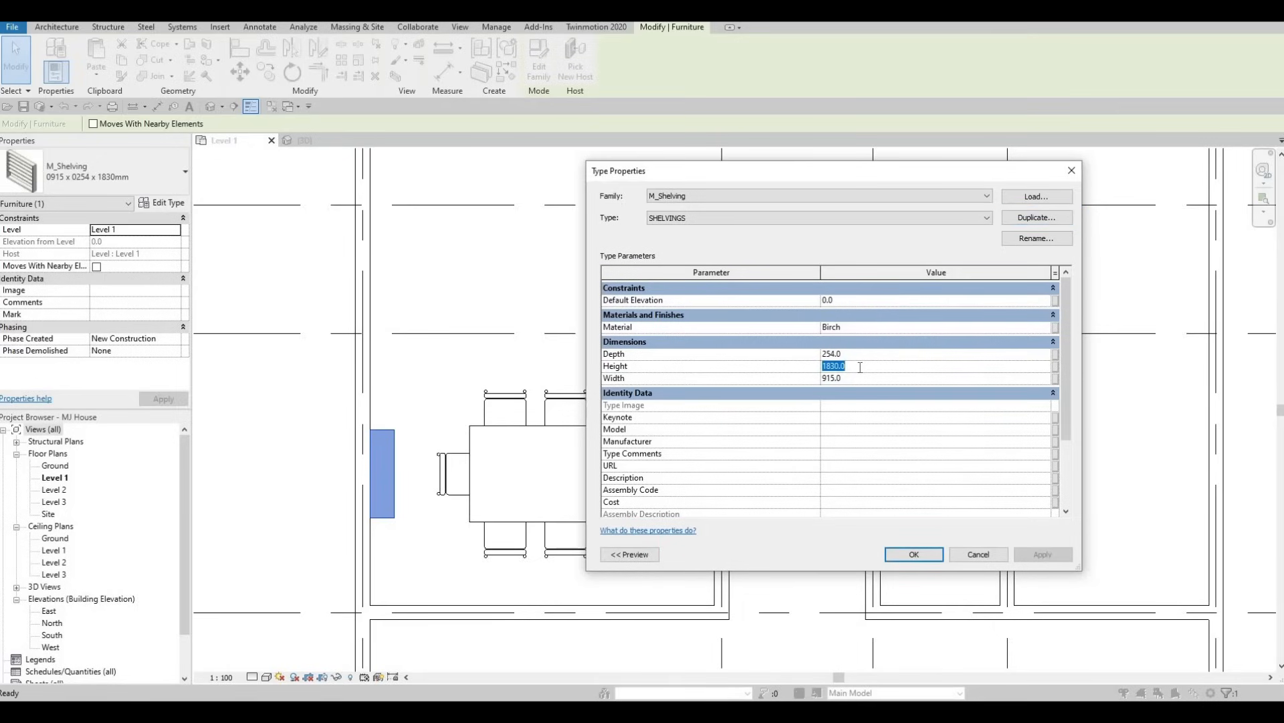
{"action": "type", "text": "2500"}
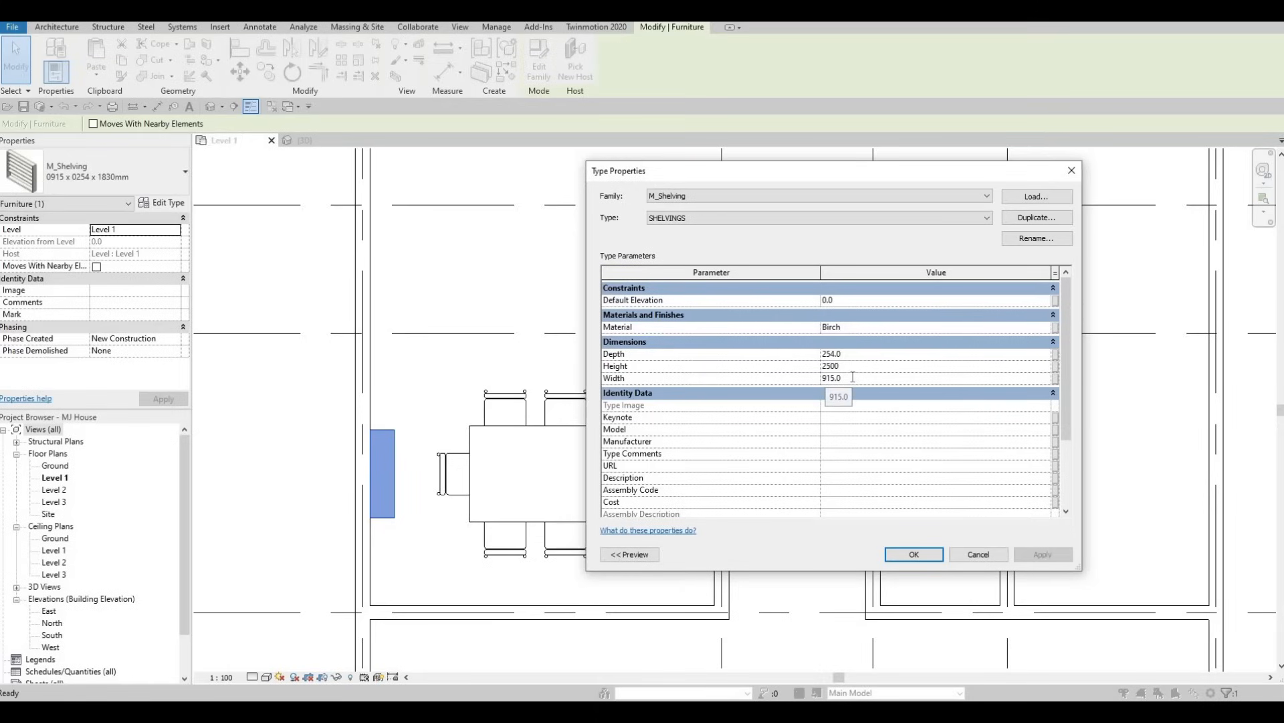
{"action": "left_click", "coordinate": [853, 378]}
{"action": "type", "text": "2"}
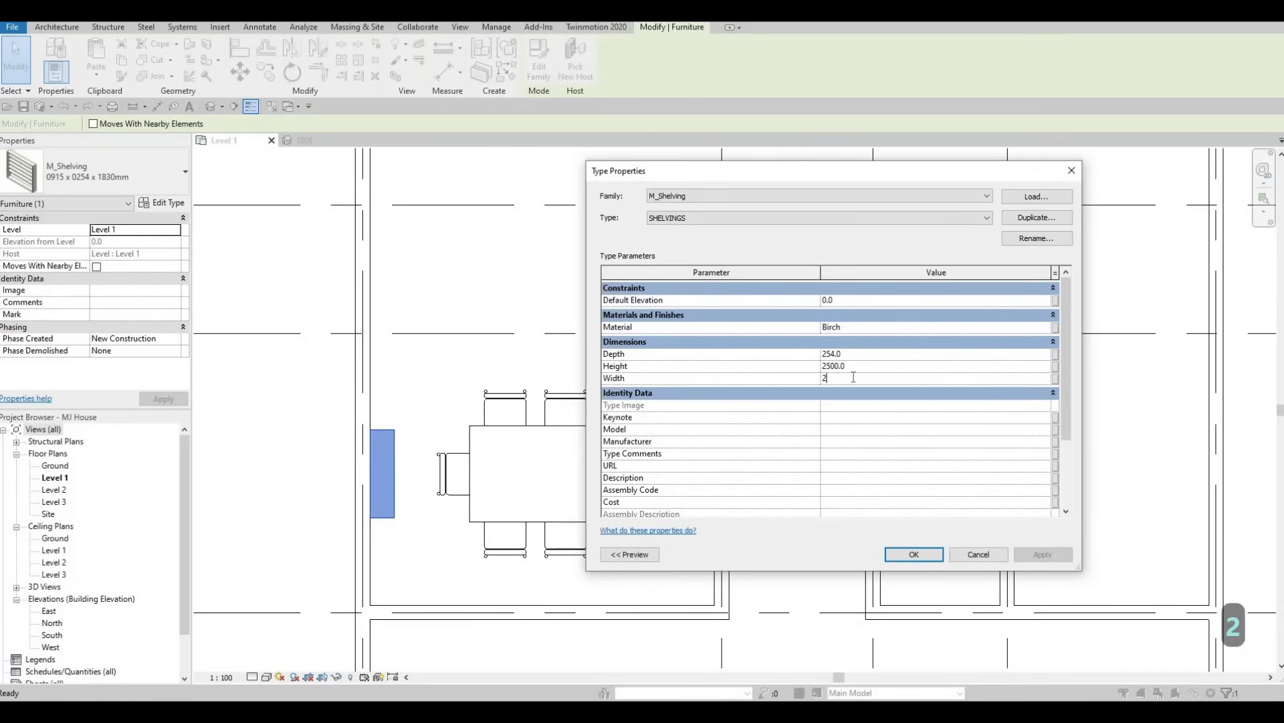
{"action": "type", "text": "000"}
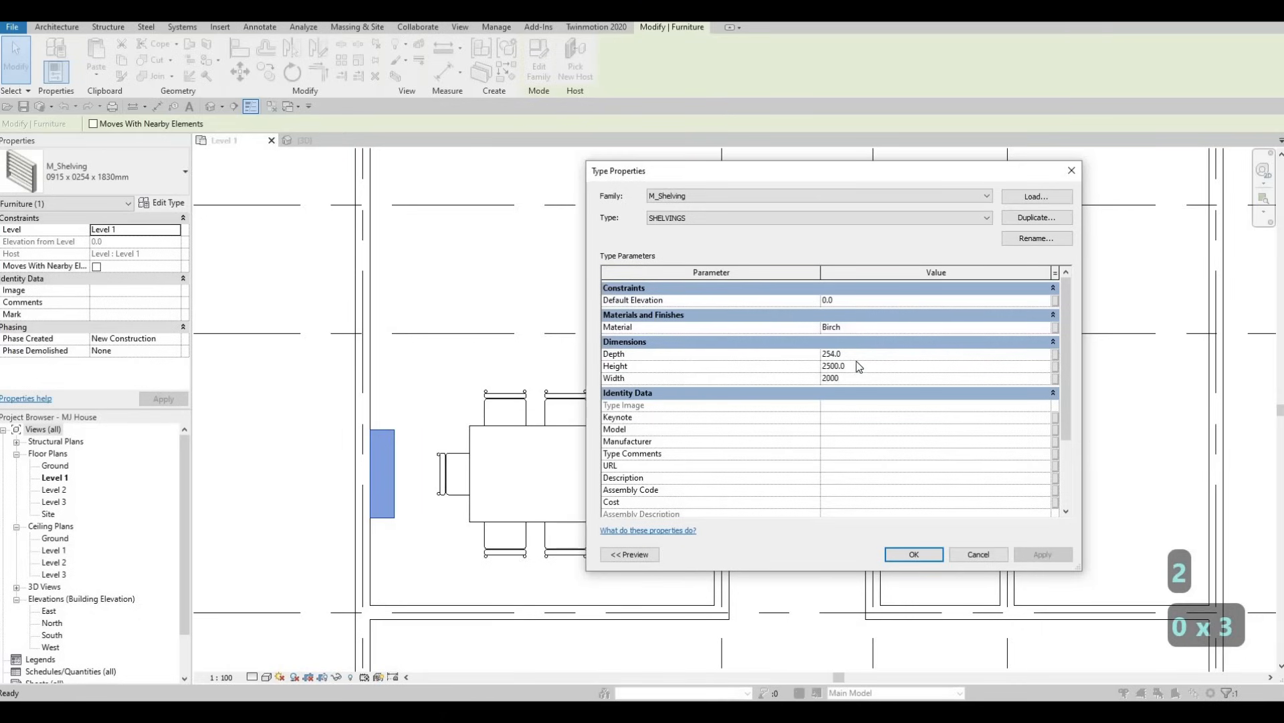
{"action": "left_click", "coordinate": [861, 354]}
{"action": "type", "text": "25"}
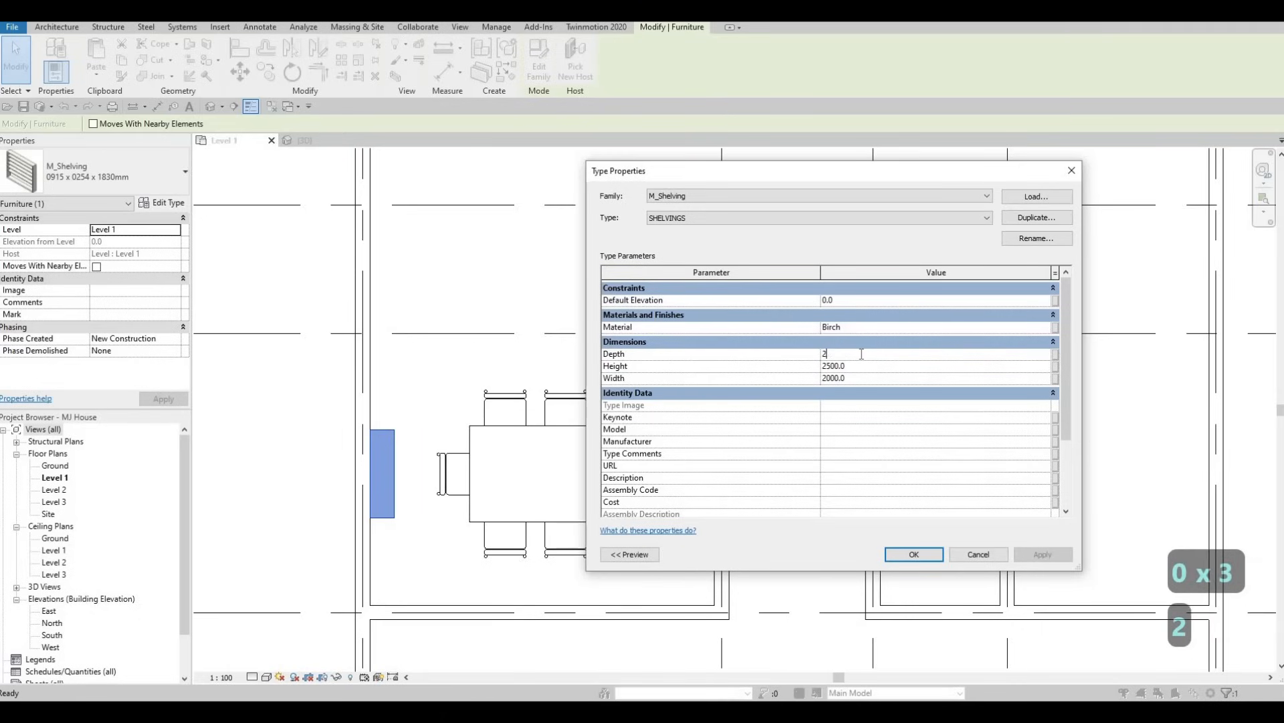
{"action": "key", "text": "BackSpace"}
{"action": "key", "text": "BackSpace"}
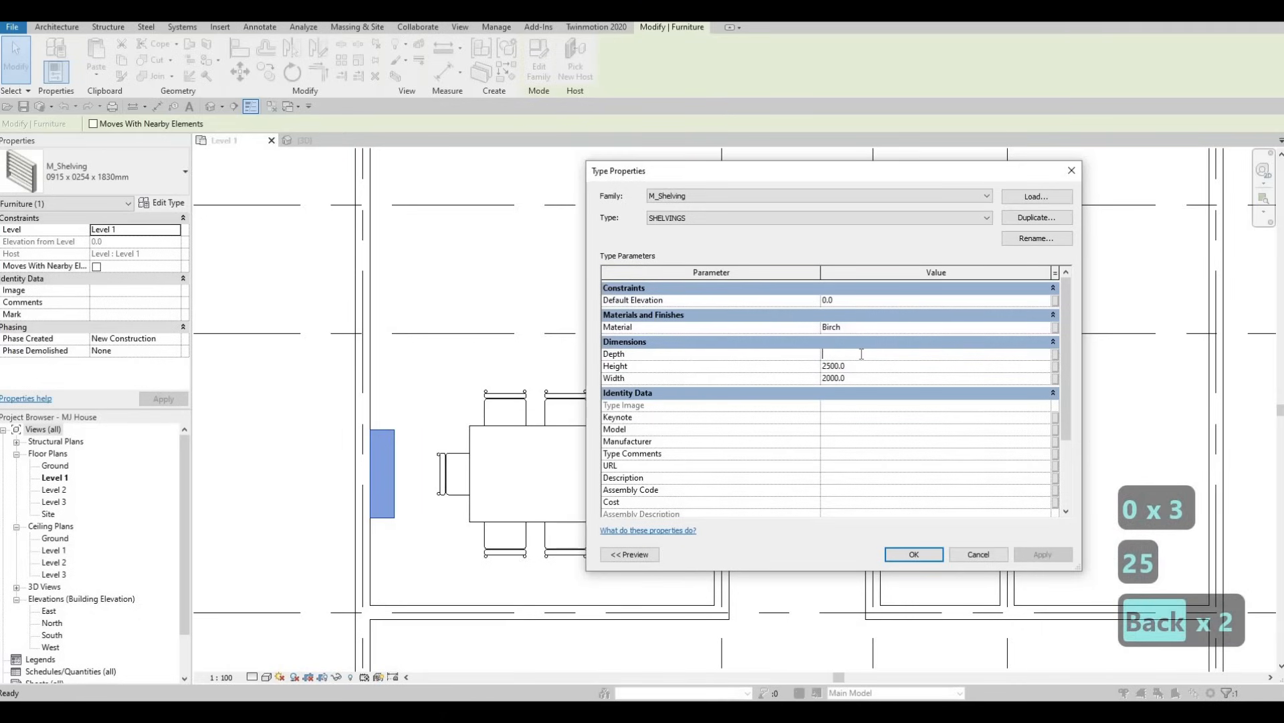
{"action": "type", "text": "250"}
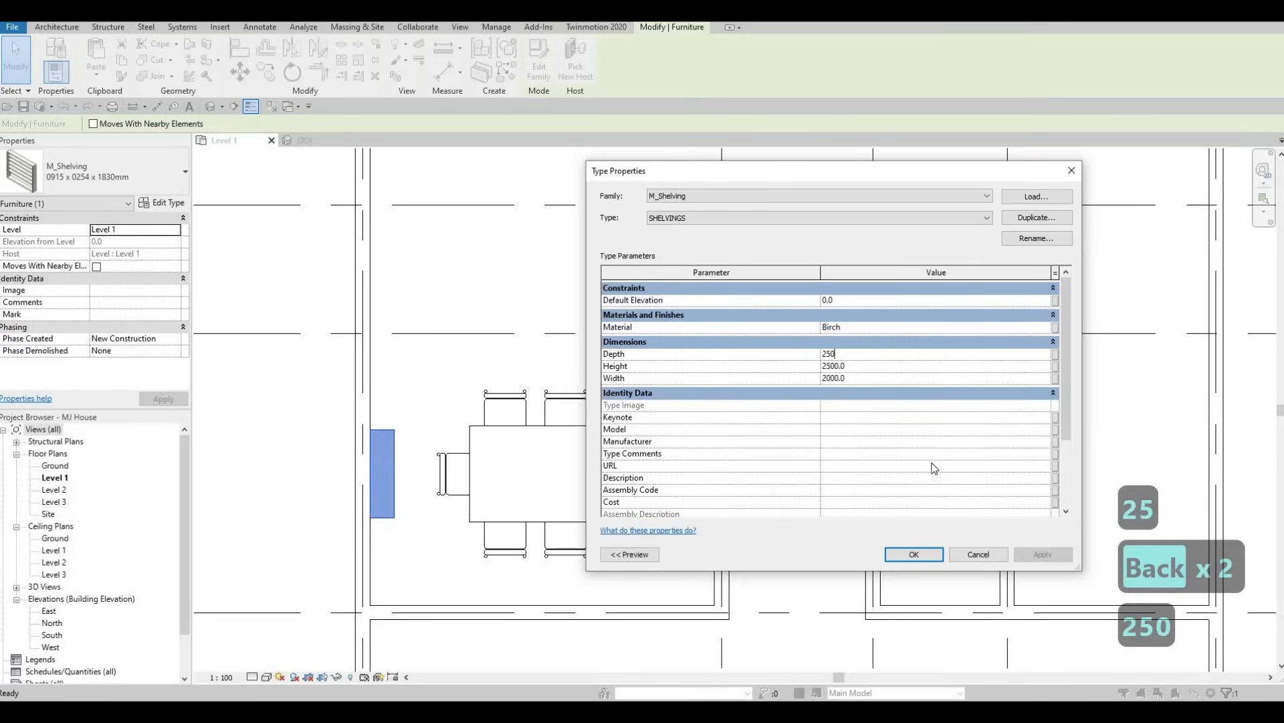
{"action": "left_click", "coordinate": [914, 554]}
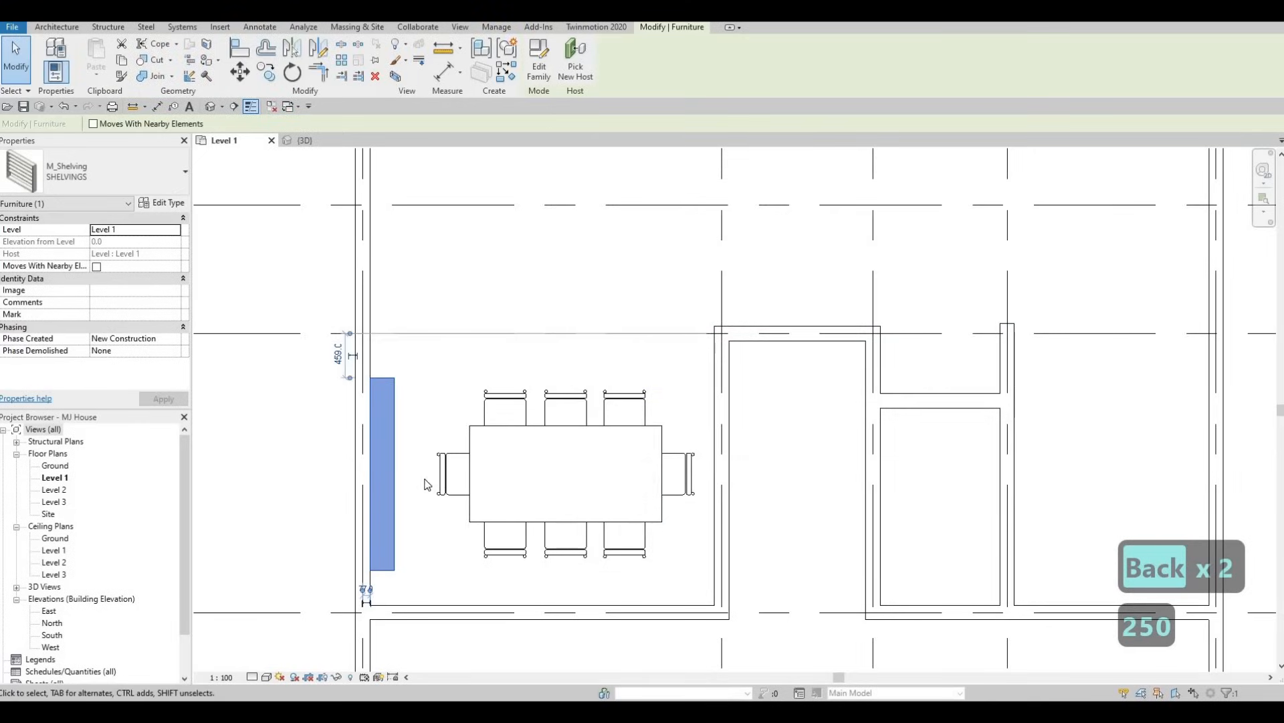
Nudge the resized shelving unit slightly downward along the exterior wall beside the dining table.
{"action": "key", "text": "Escape"}
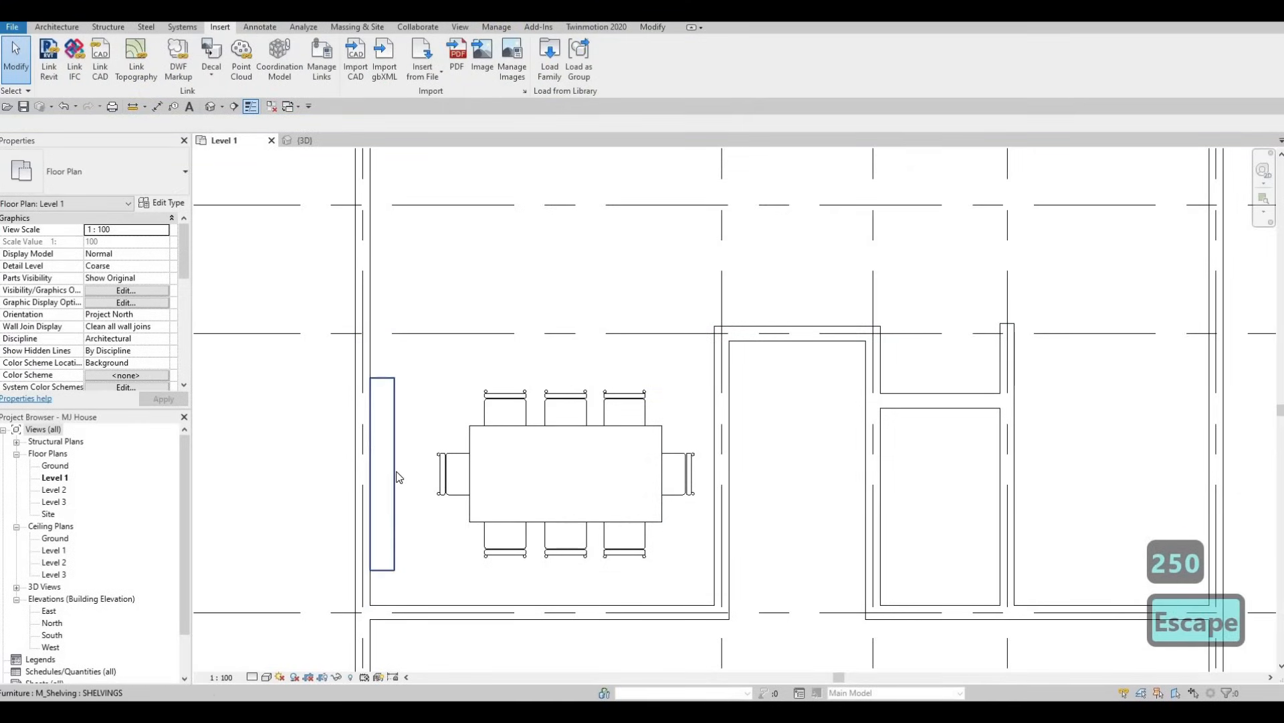
{"action": "left_click", "coordinate": [396, 472]}
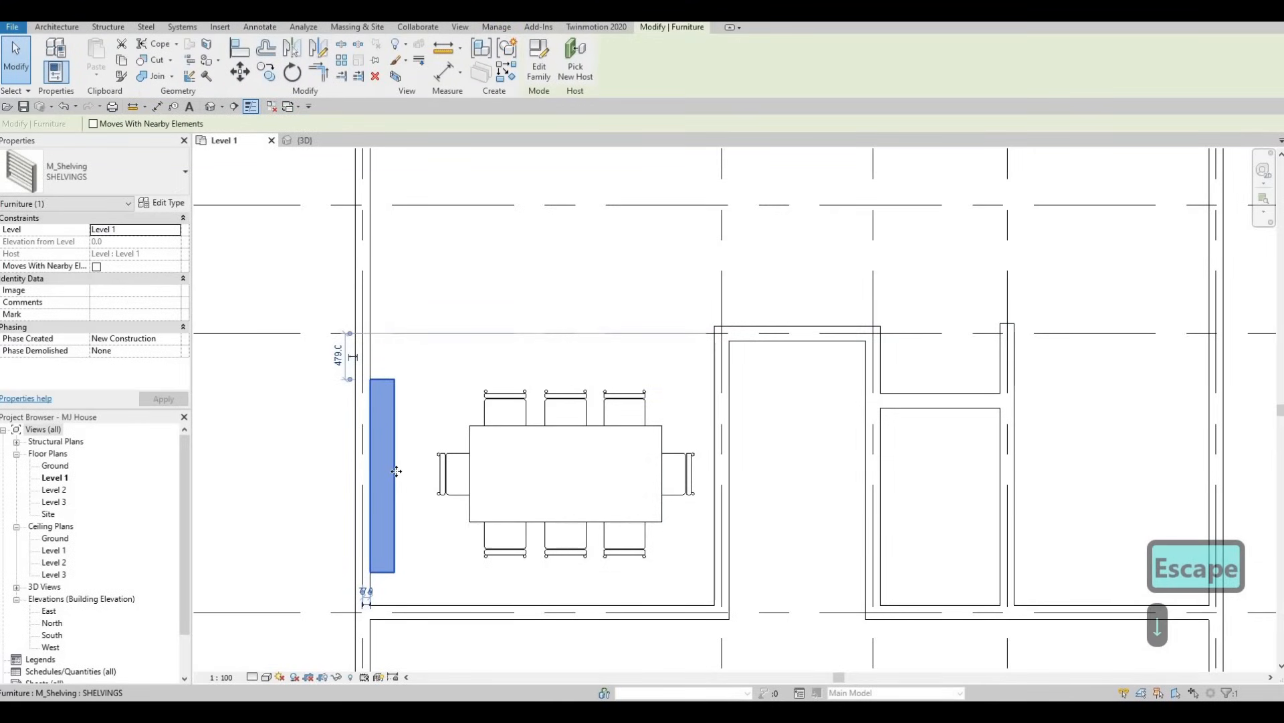
{"action": "key", "text": "Down"}
{"action": "key", "text": "Escape"}
{"action": "key", "text": "Escape"}
Load the M_Credenza family from the Storage folder into the project.
{"action": "scroll", "coordinate": [505, 451], "scroll_direction": "down", "scroll_amount": 1}
{"action": "middle_click_drag", "start_coordinate": [823, 210], "coordinate": [738, 281]}
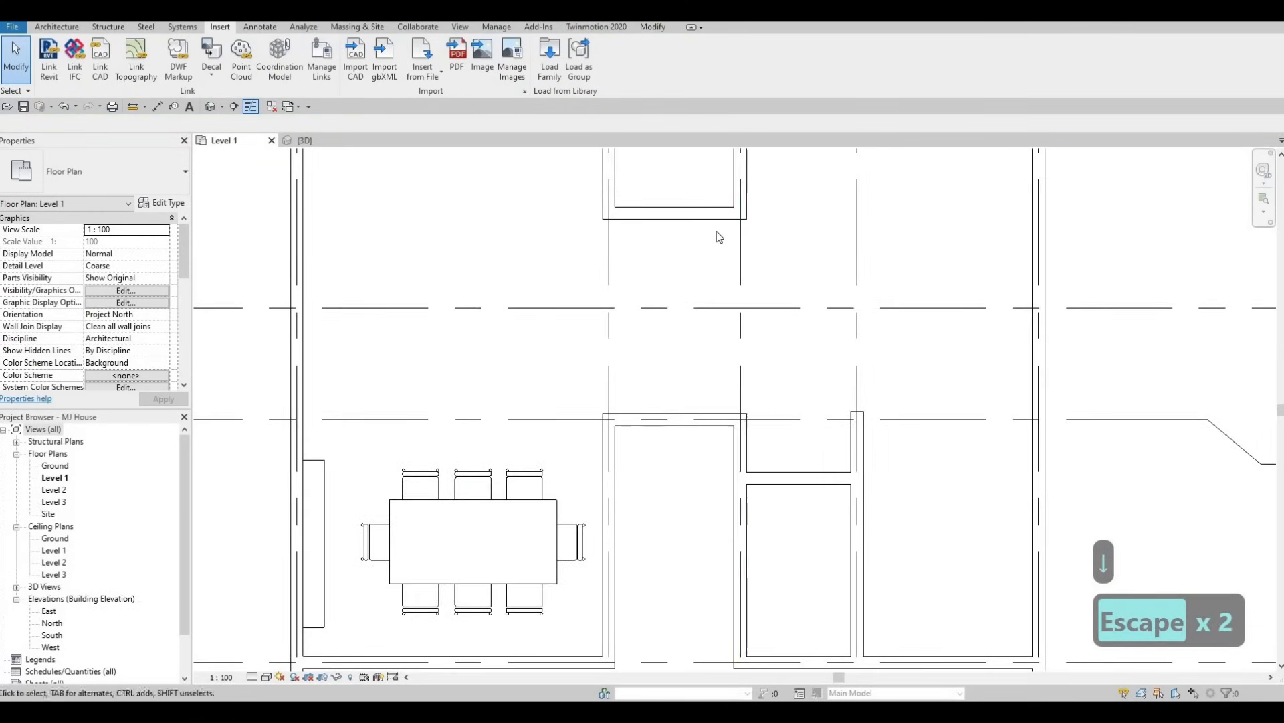
{"action": "left_click", "coordinate": [548, 70]}
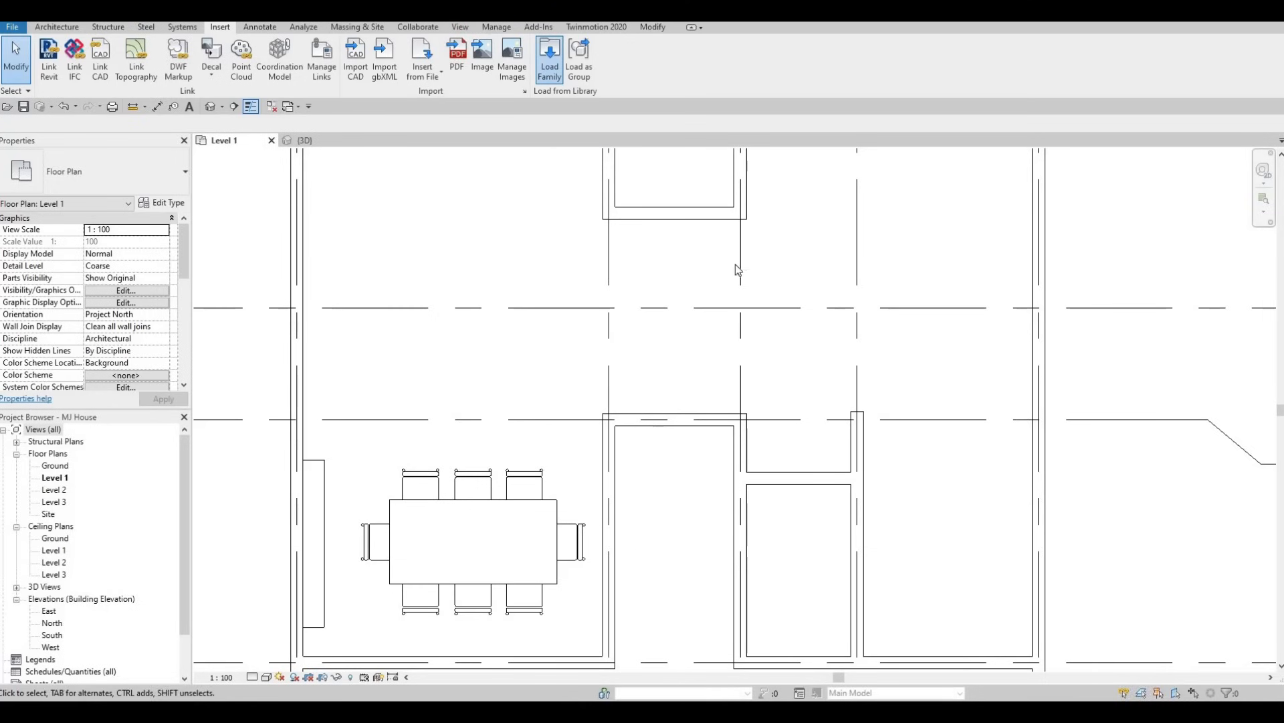
{"action": "left_click", "coordinate": [555, 304]}
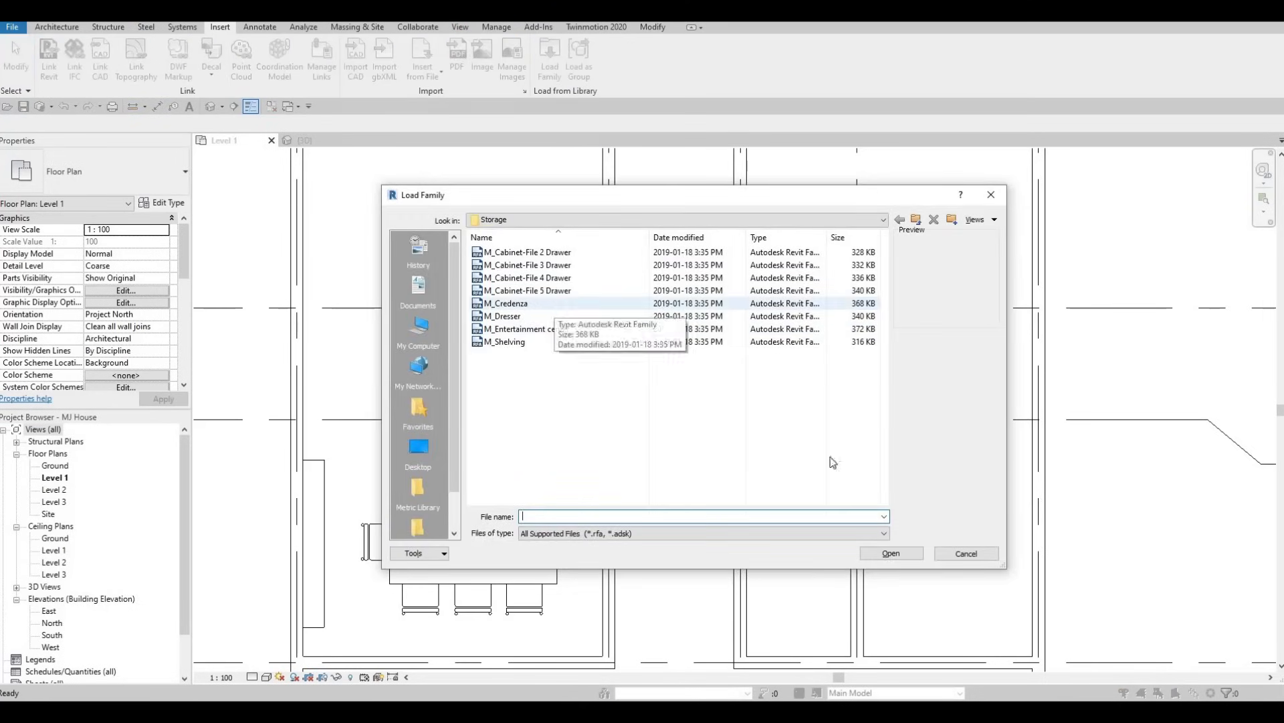
{"action": "left_click", "coordinate": [889, 553]}
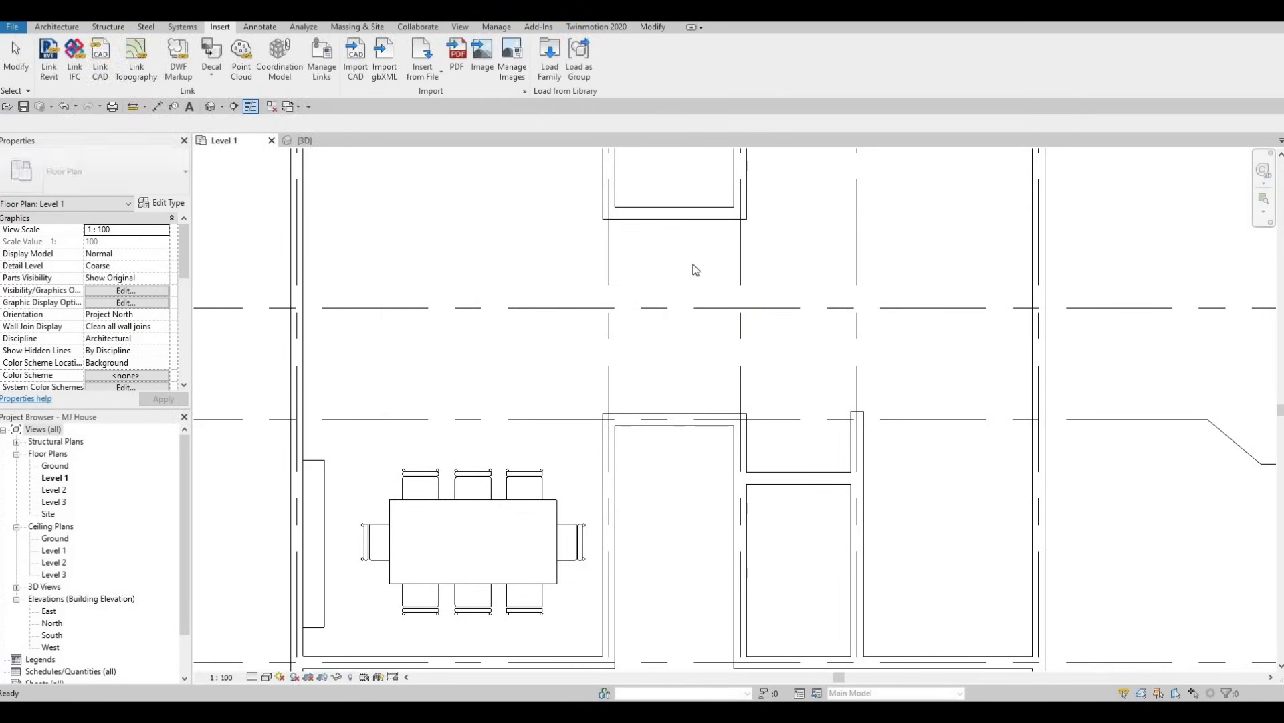
Place an M_Credenza, 1830 x 0610mm, just below the bottom exterior wall of the enclosed room above the dining area.
{"action": "key", "text": "c"}
{"action": "key", "text": "m"}
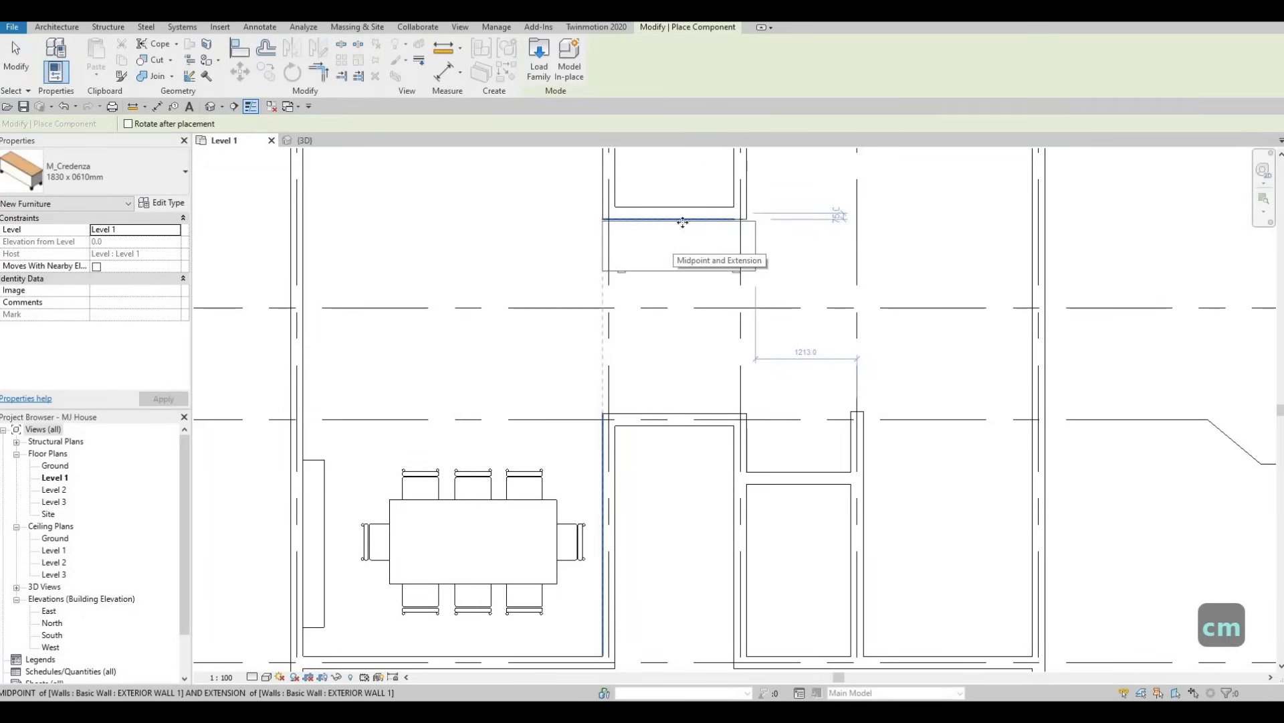
{"action": "left_click", "coordinate": [682, 222]}
{"action": "scroll", "coordinate": [645, 368], "scroll_direction": "up", "scroll_amount": 4}
{"action": "key", "text": "Escape"}
{"action": "key", "text": "Escape"}
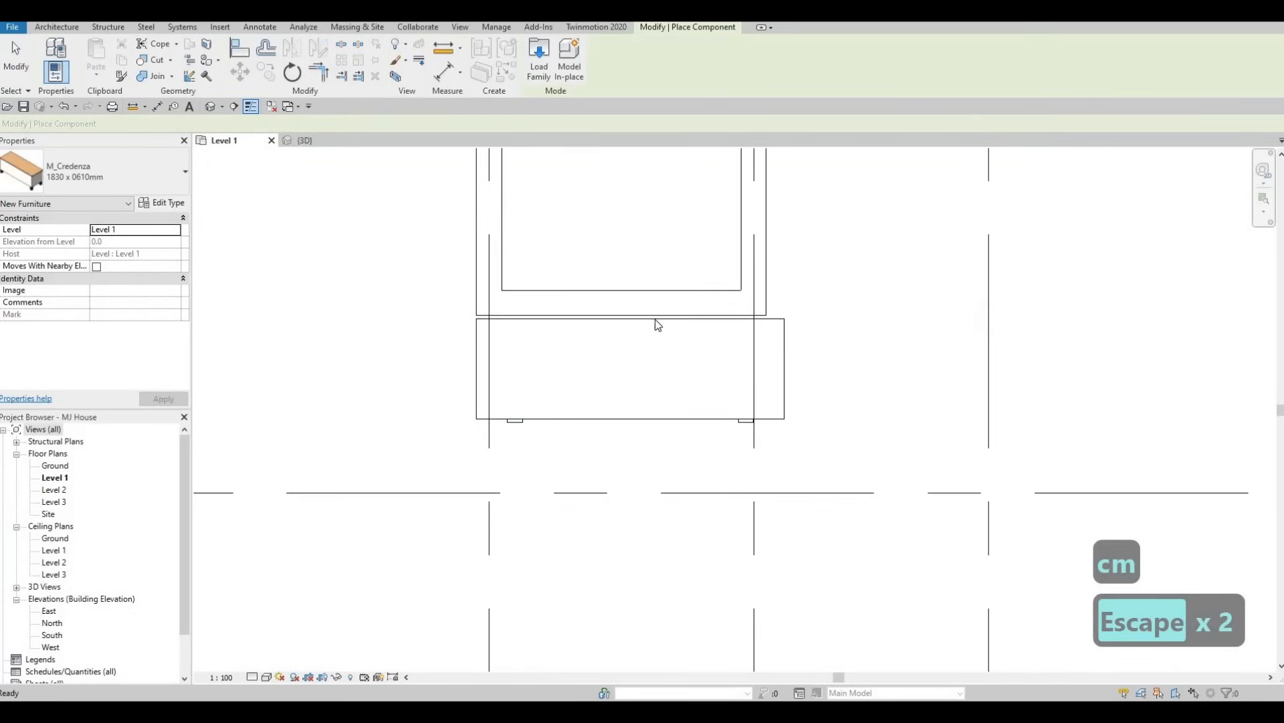
{"action": "key", "text": "Escape"}
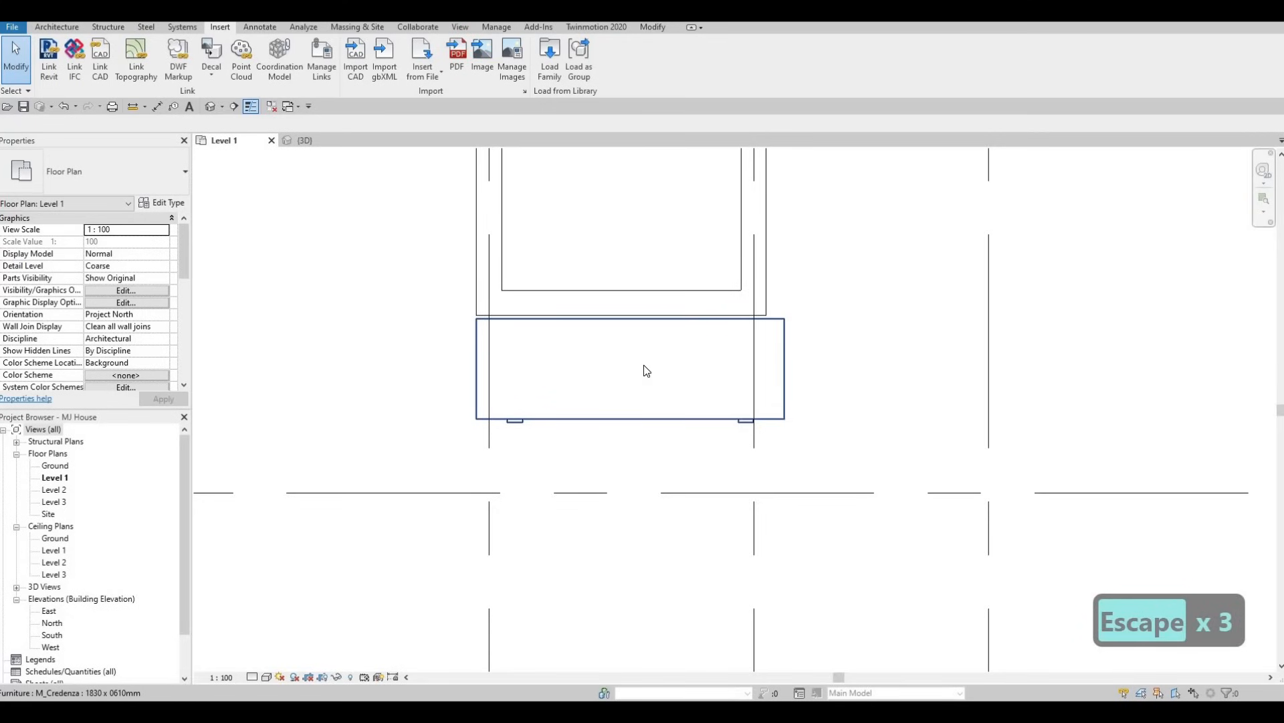
Align the credenza's back edge with the outer face of the wall directly above it.
{"action": "key", "text": "a"}
{"action": "key", "text": "l"}
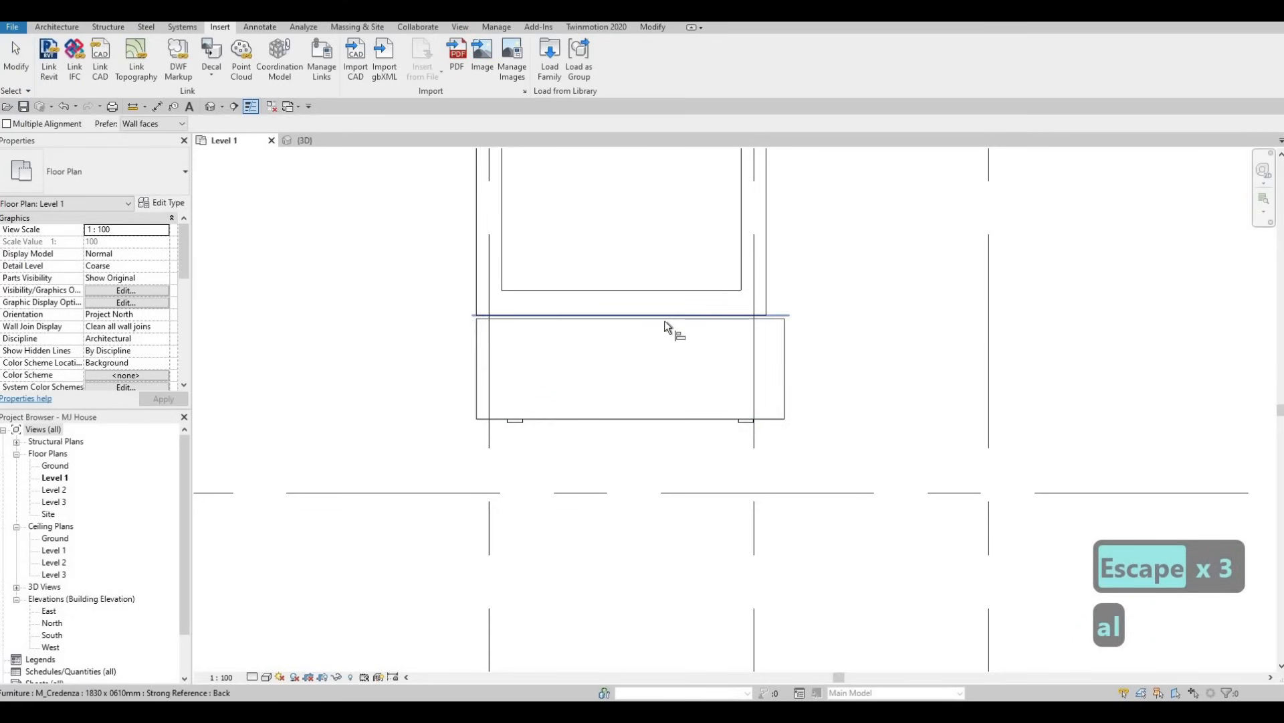
{"action": "left_click", "coordinate": [665, 321]}
{"action": "left_click", "coordinate": [665, 323]}
{"action": "scroll", "coordinate": [636, 351], "scroll_direction": "down", "scroll_amount": 1}
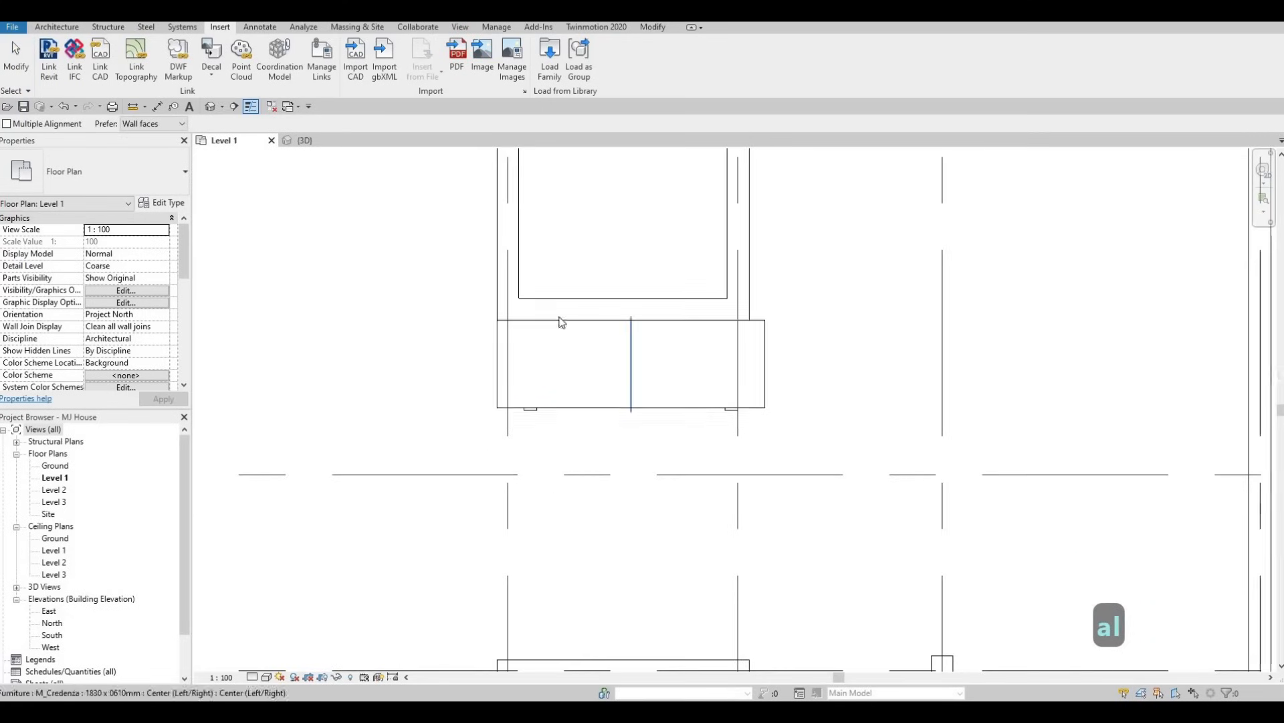
{"action": "key", "text": "Escape"}
{"action": "key", "text": "Escape"}
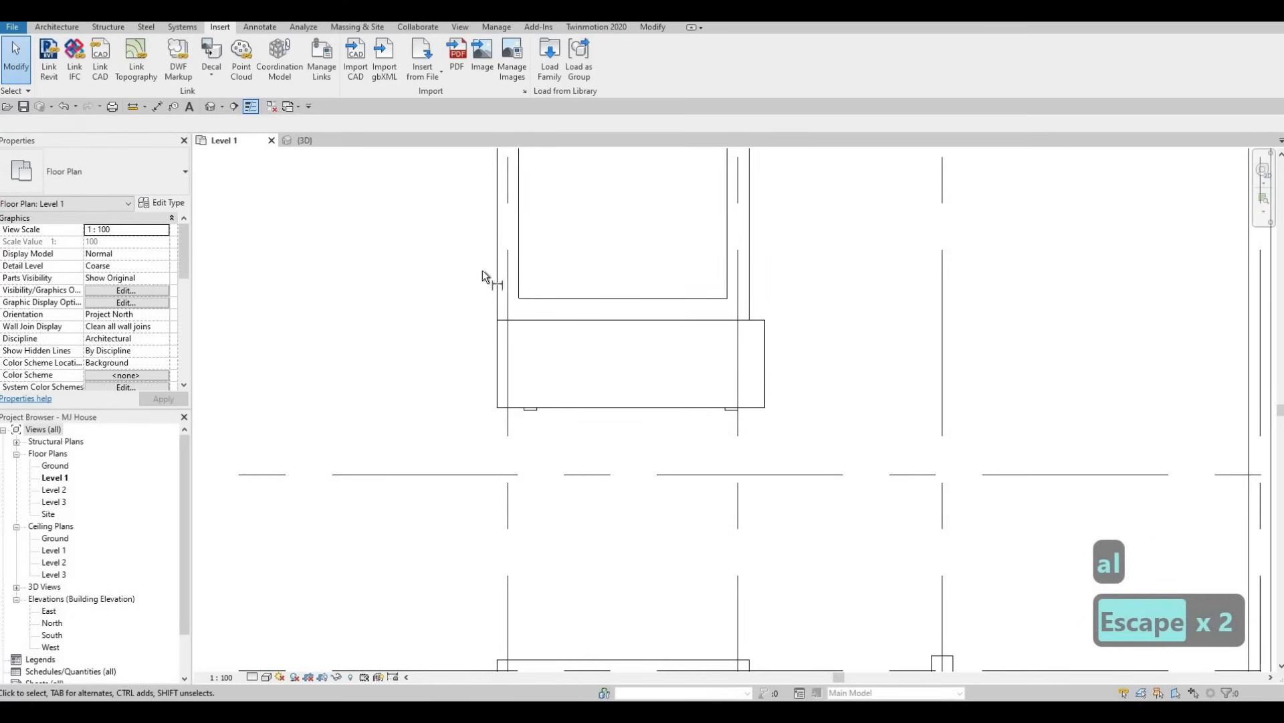
Measure the overall width between the outer faces of the two side walls above the credenza.
{"action": "key", "text": "Tab"}
{"action": "left_click", "coordinate": [493, 263]}
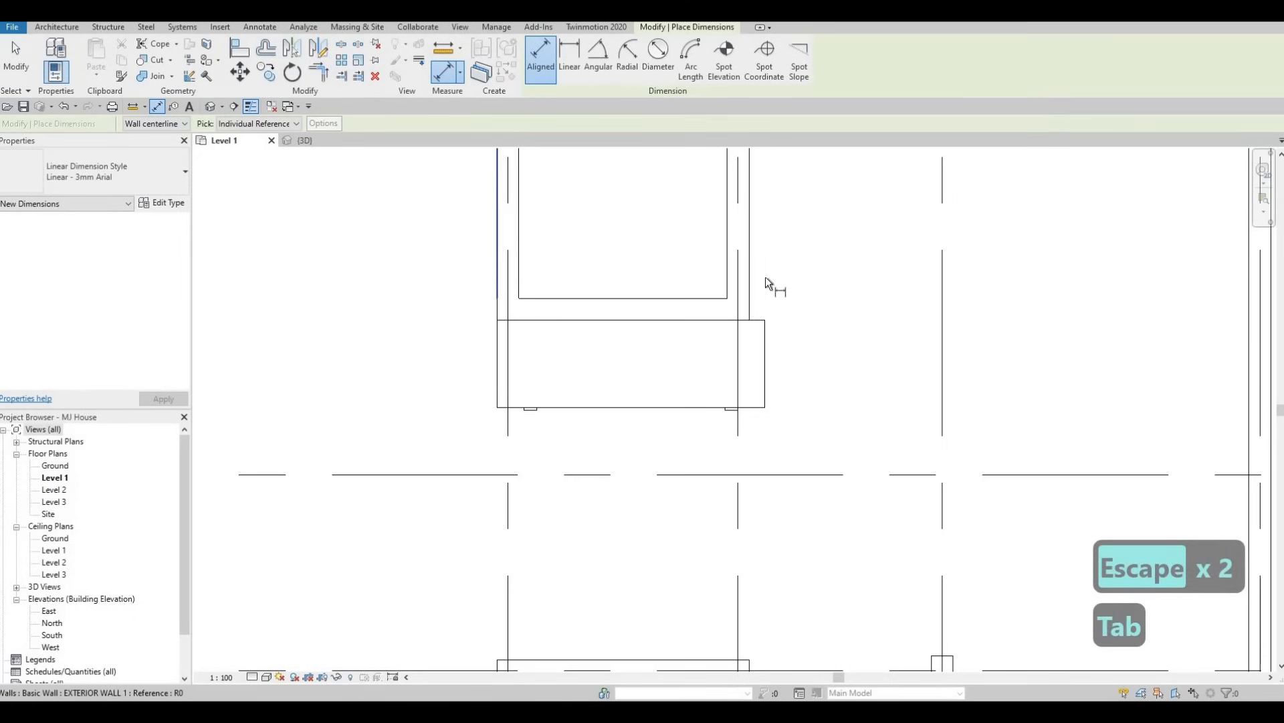
{"action": "left_click", "coordinate": [754, 279]}
{"action": "key", "text": "Tab"}
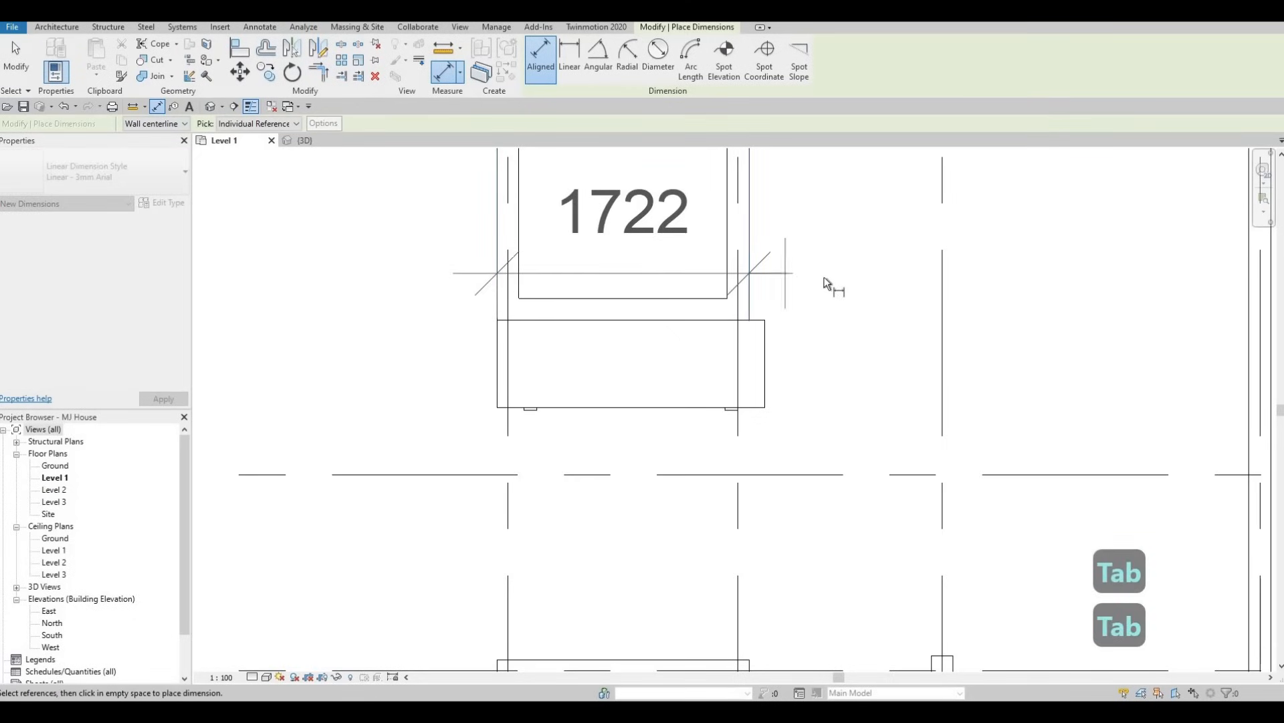
{"action": "key", "text": "Escape"}
{"action": "key", "text": "Escape"}
Open the type properties of the placed credenza.
{"action": "left_click", "coordinate": [763, 324]}
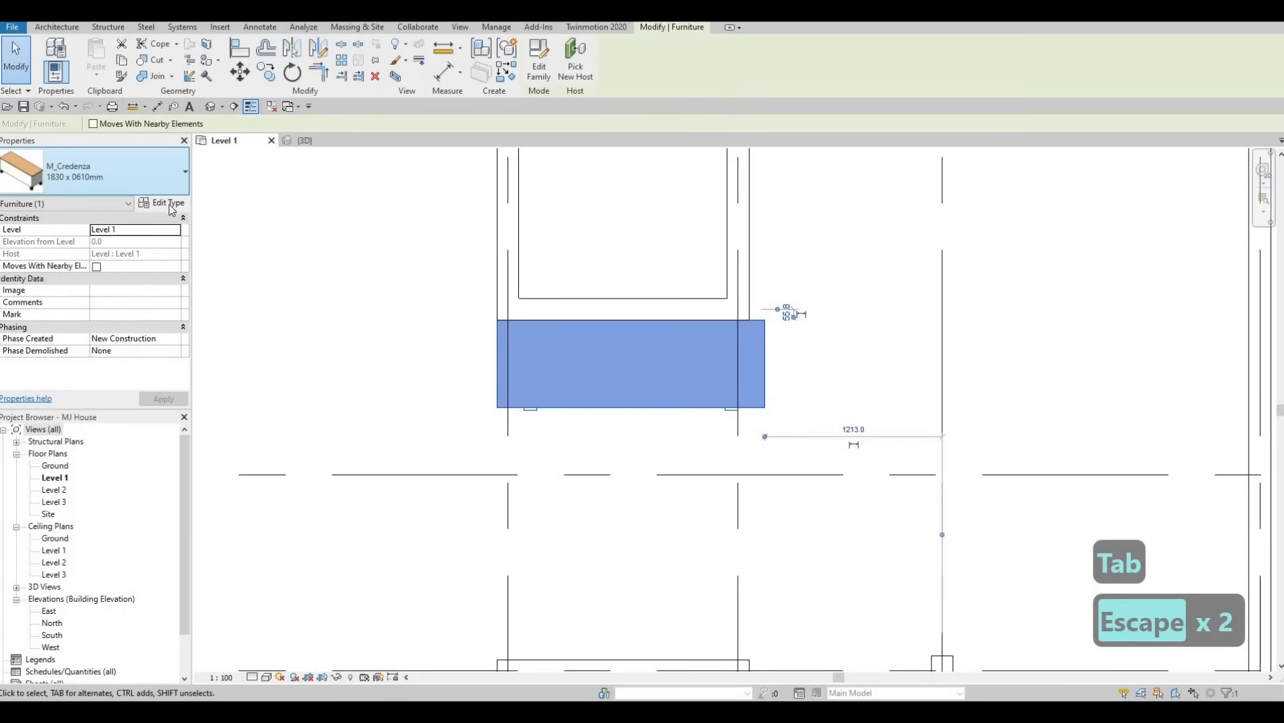
{"action": "left_click", "coordinate": [164, 203]}
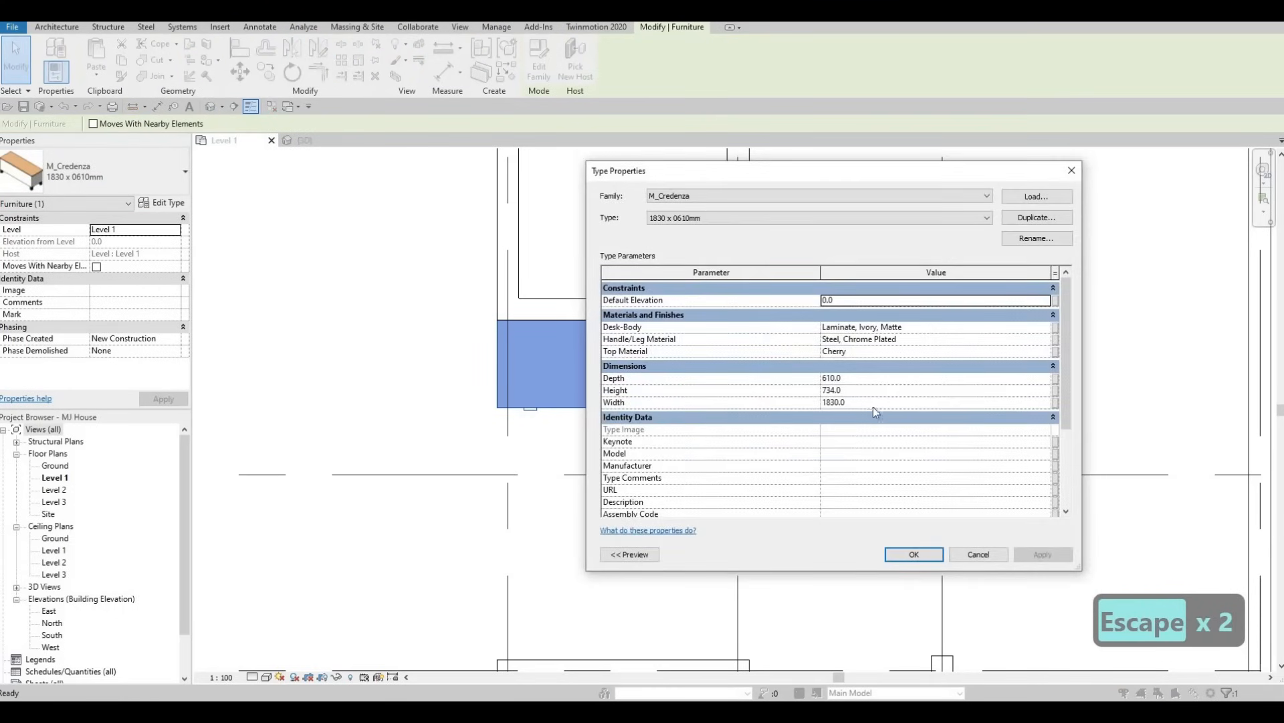
{"action": "left_click", "coordinate": [876, 403]}
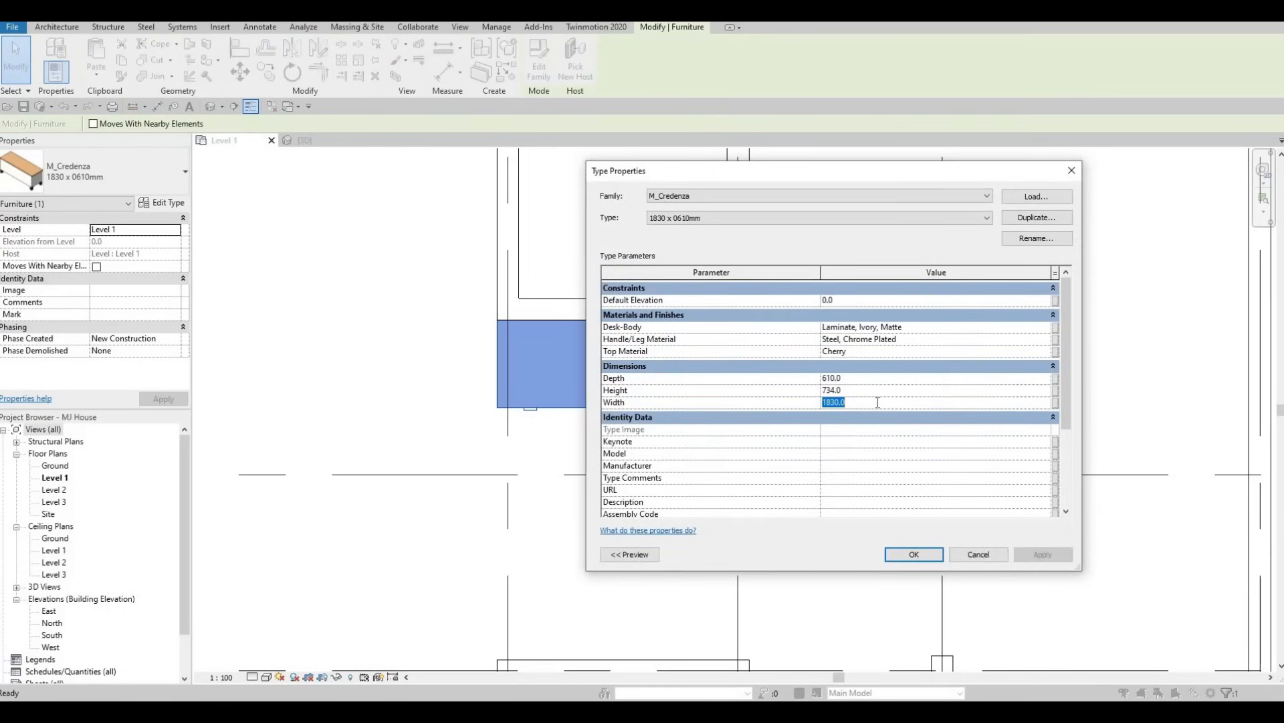
{"action": "type", "text": "1722"}
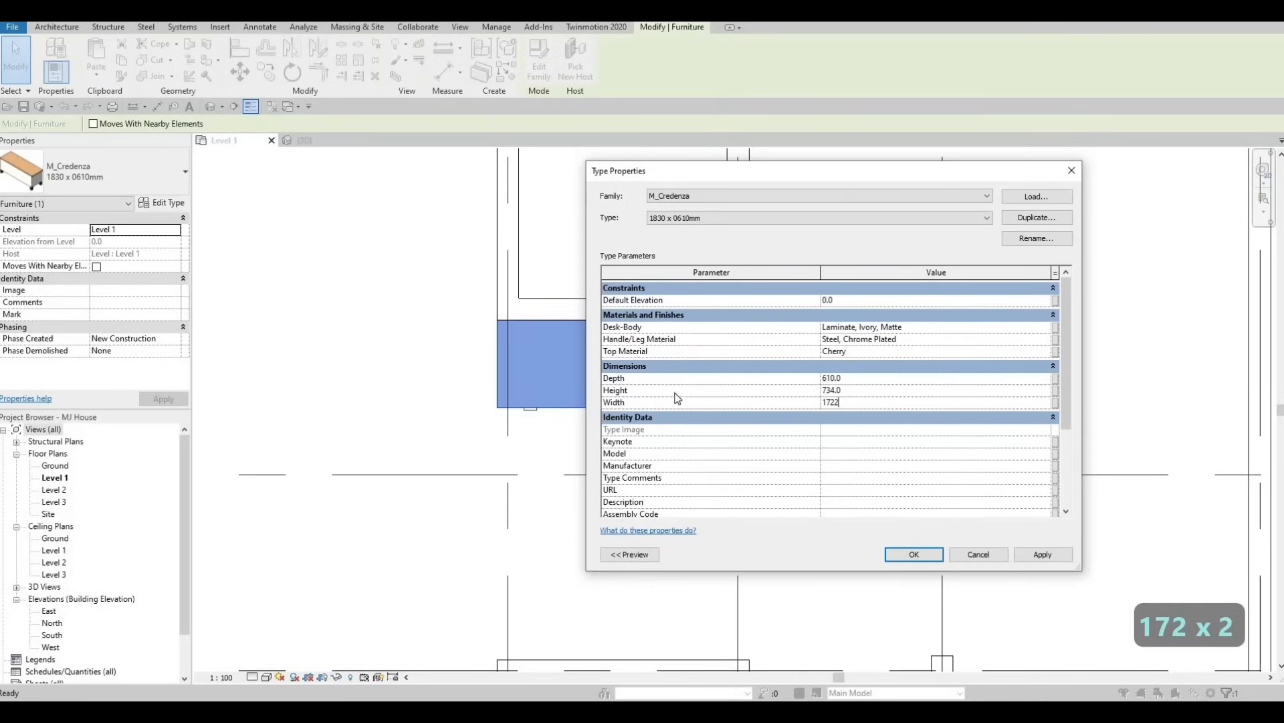
{"action": "key", "text": "Escape"}
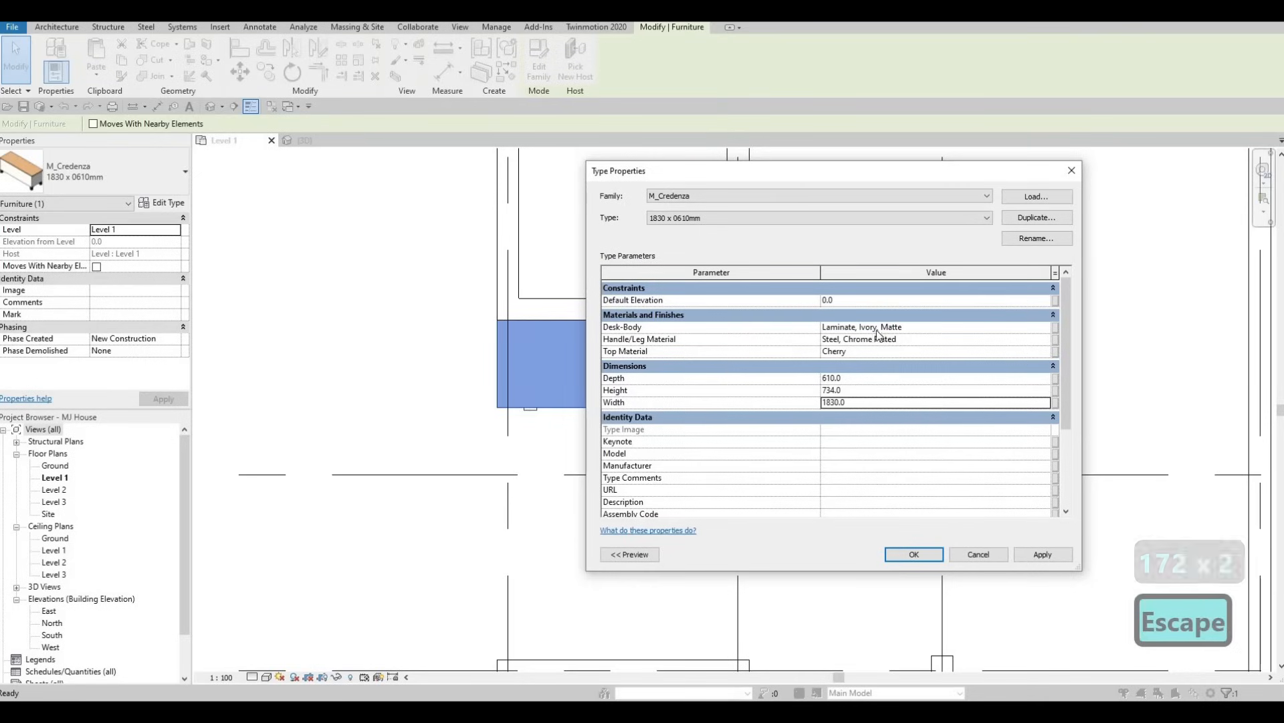
Duplicate the credenza's type under the name CREDENZA and set the new type's width to 1722.
{"action": "left_click", "coordinate": [1035, 220]}
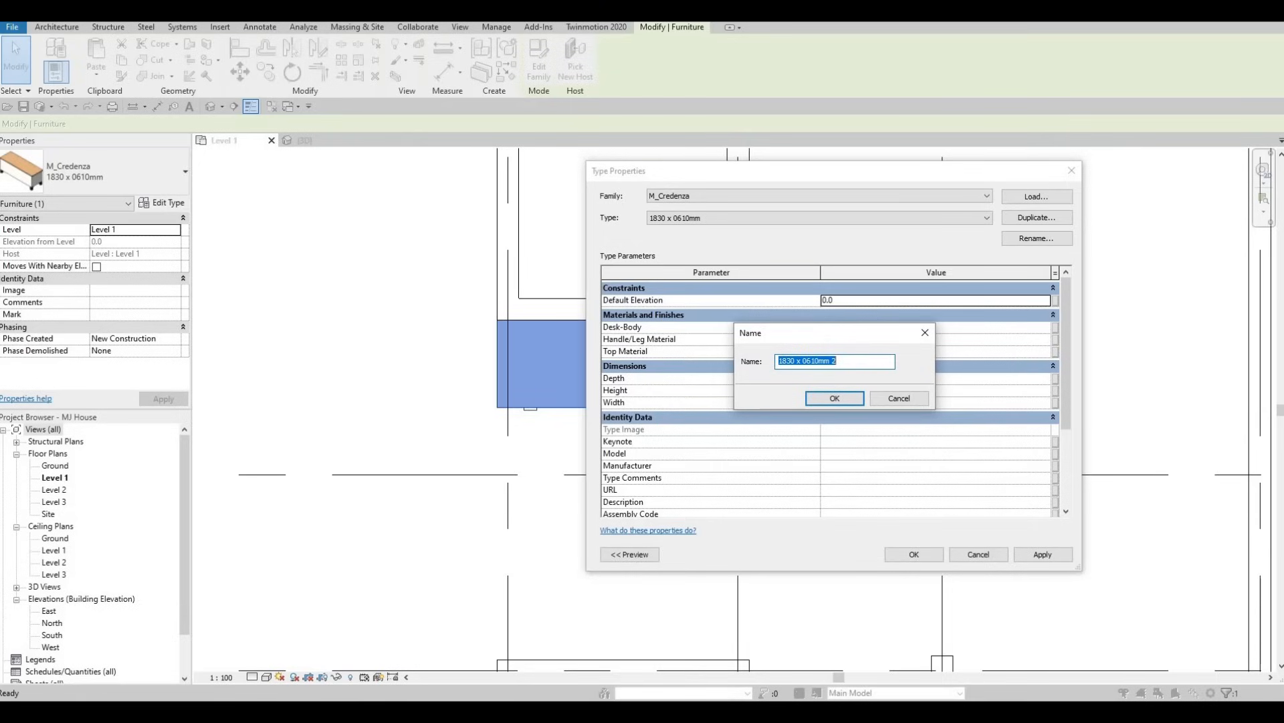
{"action": "type", "text": "CREDEN"}
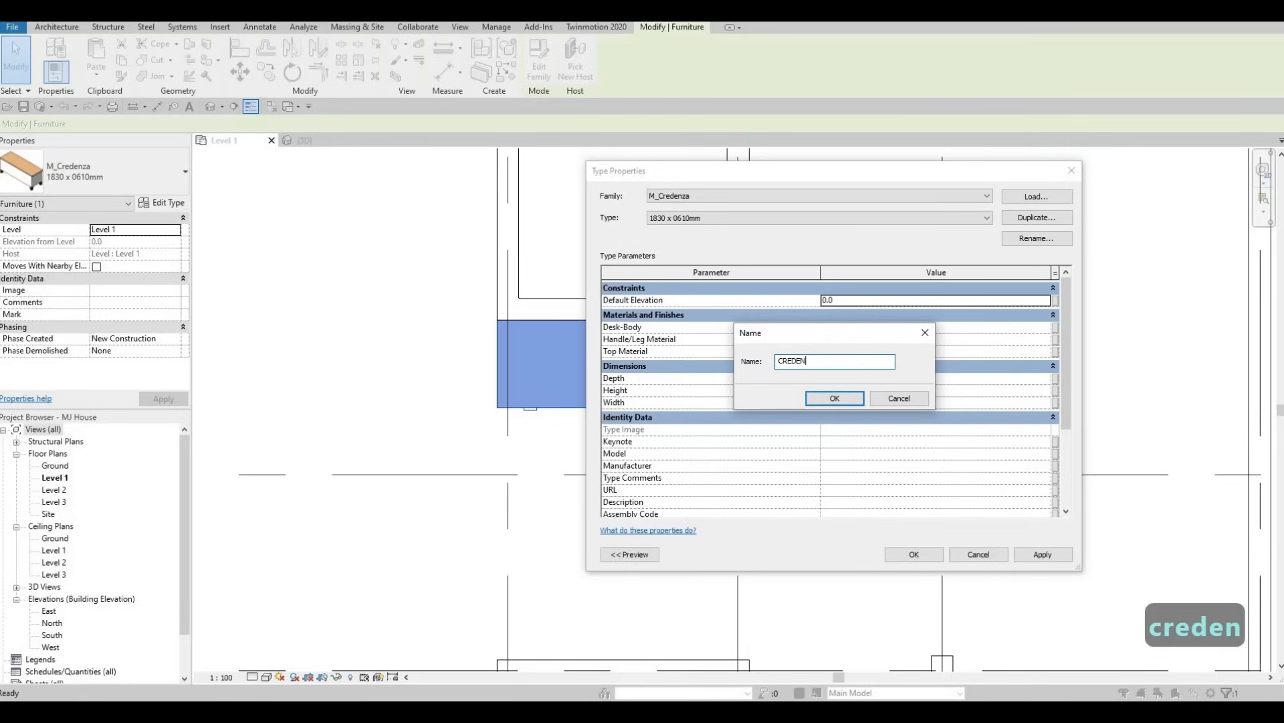
{"action": "type", "text": "ZA"}
{"action": "left_click", "coordinate": [835, 398]}
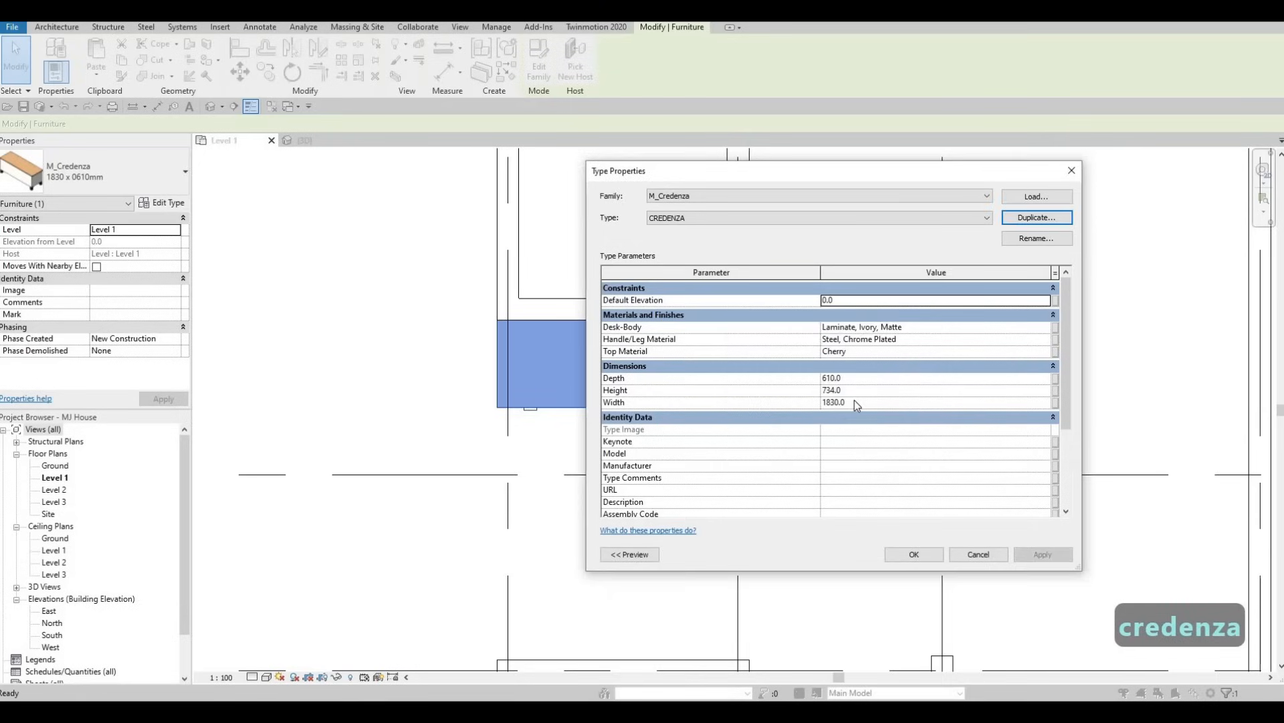
{"action": "left_click", "coordinate": [855, 401]}
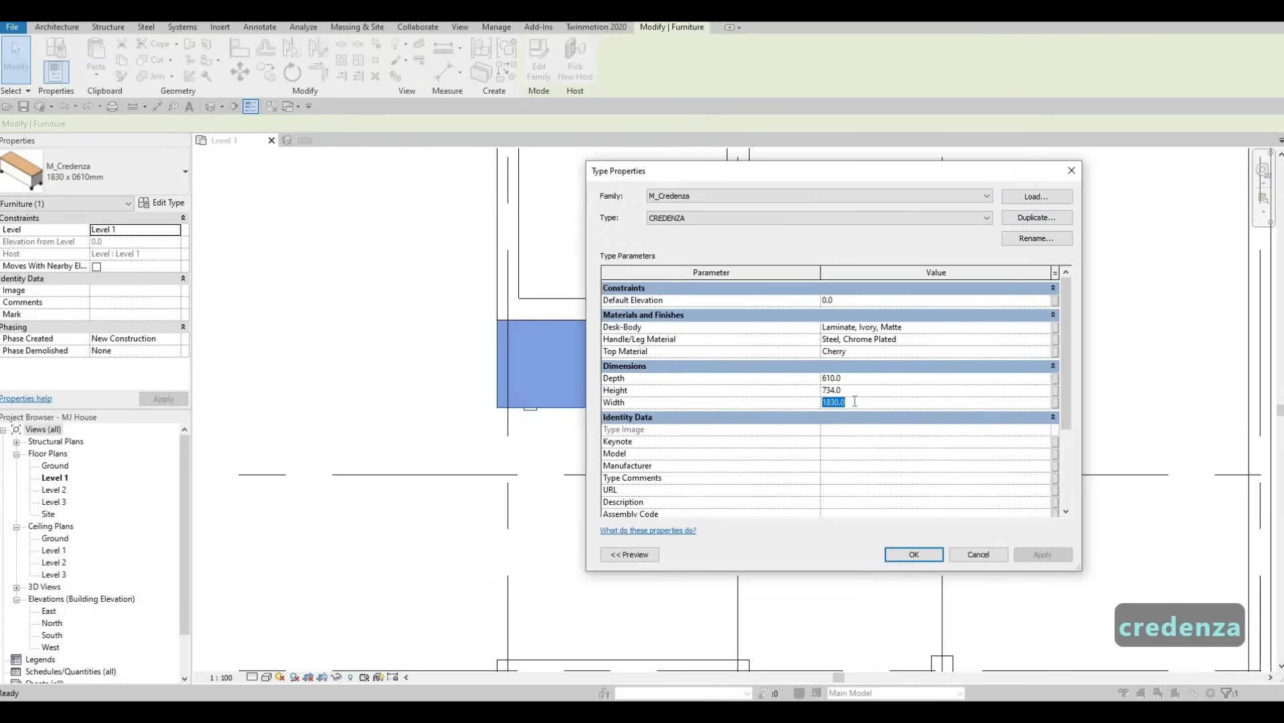
{"action": "type", "text": "1722"}
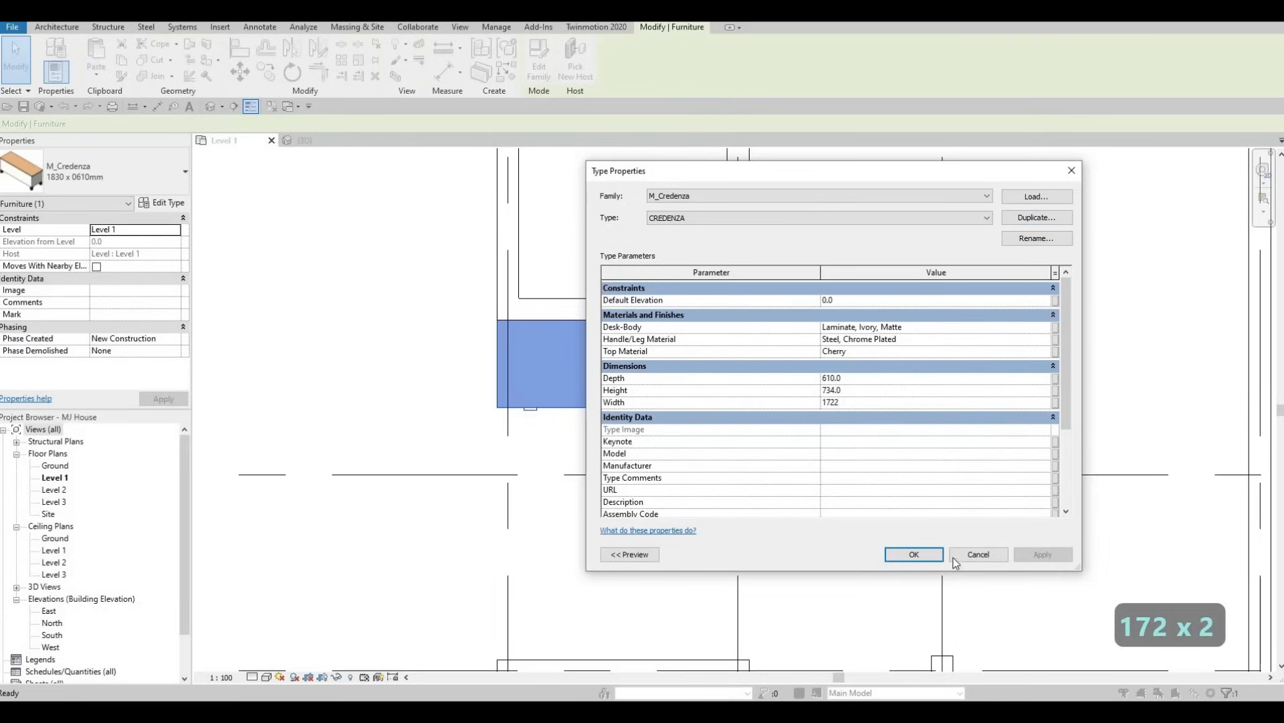
{"action": "left_click", "coordinate": [928, 562]}
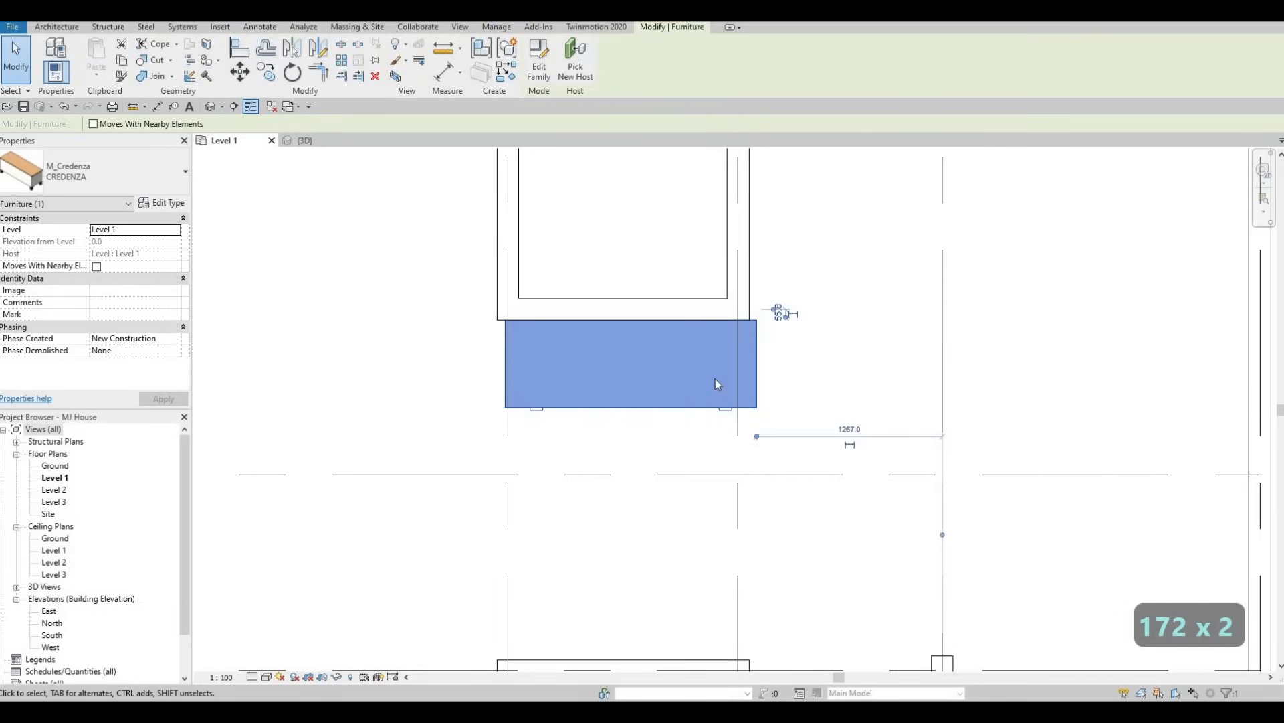
Align the credenza's left edge with the outer face of the left side wall above it.
{"action": "key", "text": "Escape"}
{"action": "key", "text": "Escape"}
{"action": "key", "text": "a"}
{"action": "key", "text": "l"}
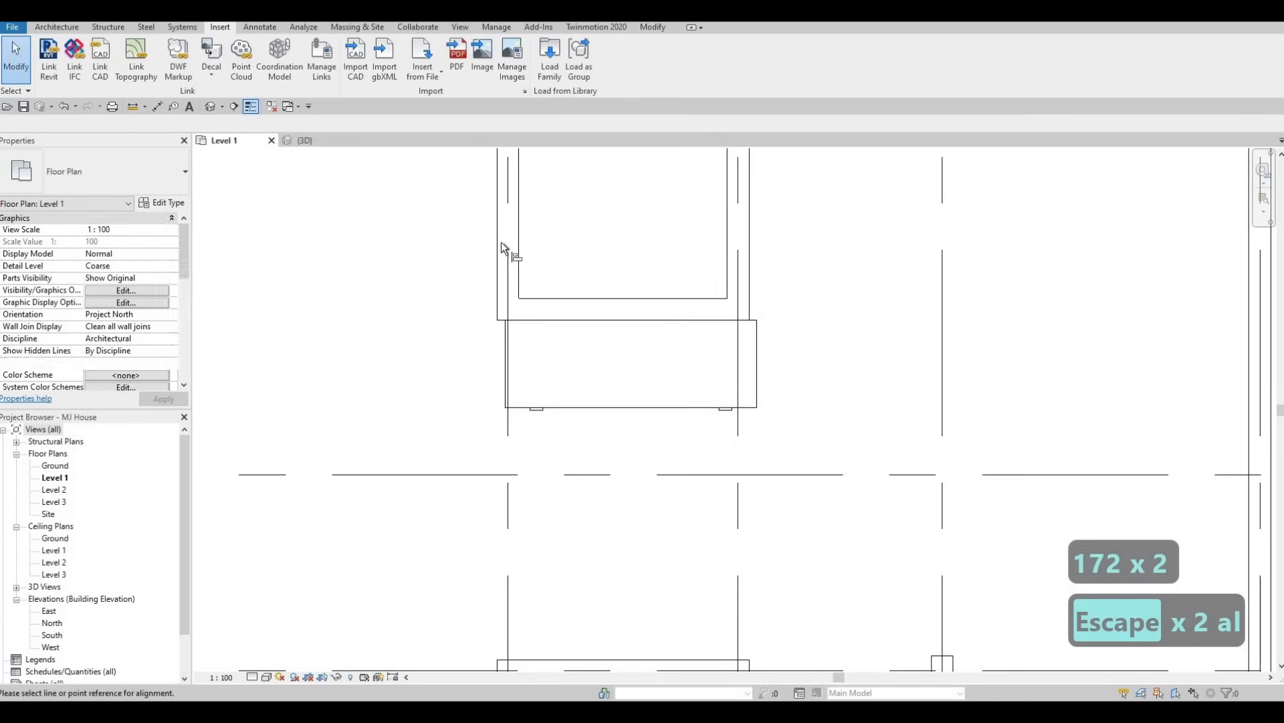
{"action": "left_click", "coordinate": [497, 241]}
{"action": "left_click", "coordinate": [507, 328]}
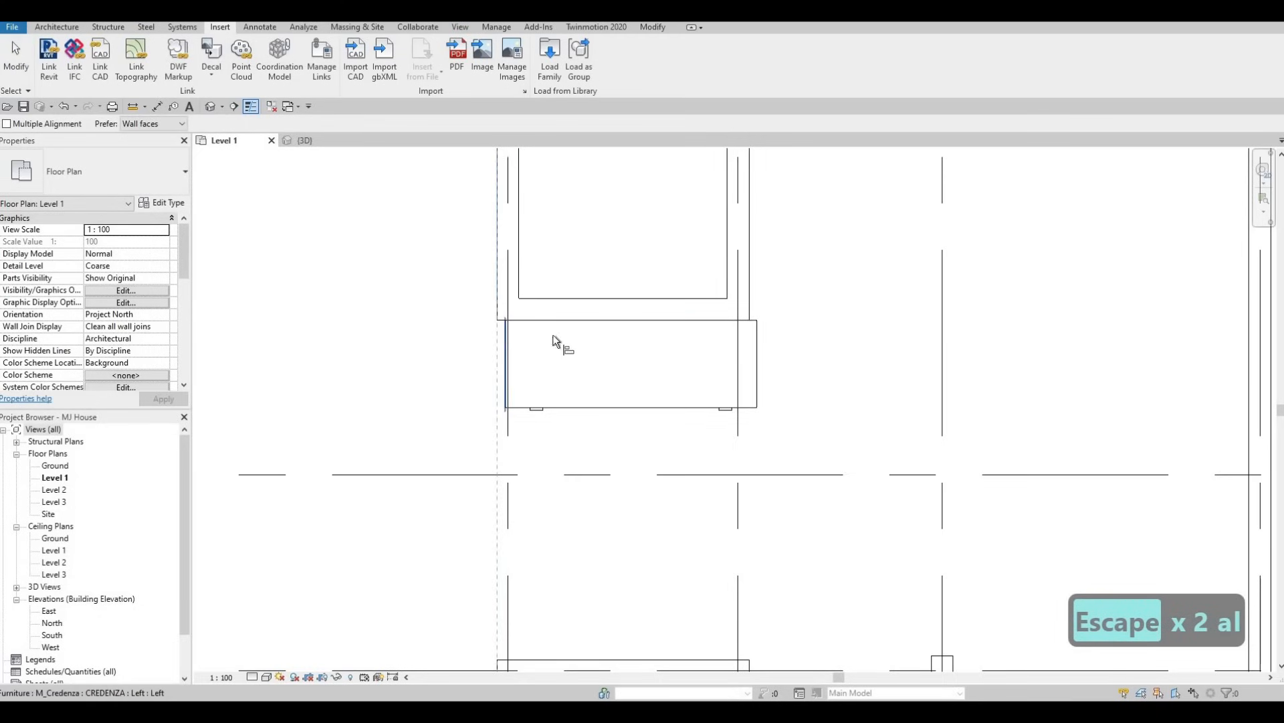
{"action": "key", "text": "Escape"}
{"action": "key", "text": "Escape"}
Review the Level 1 plan around the credenza and dining area, and then the whole floor layout with its grids.
{"action": "scroll", "coordinate": [660, 351], "scroll_direction": "down", "scroll_amount": 3}
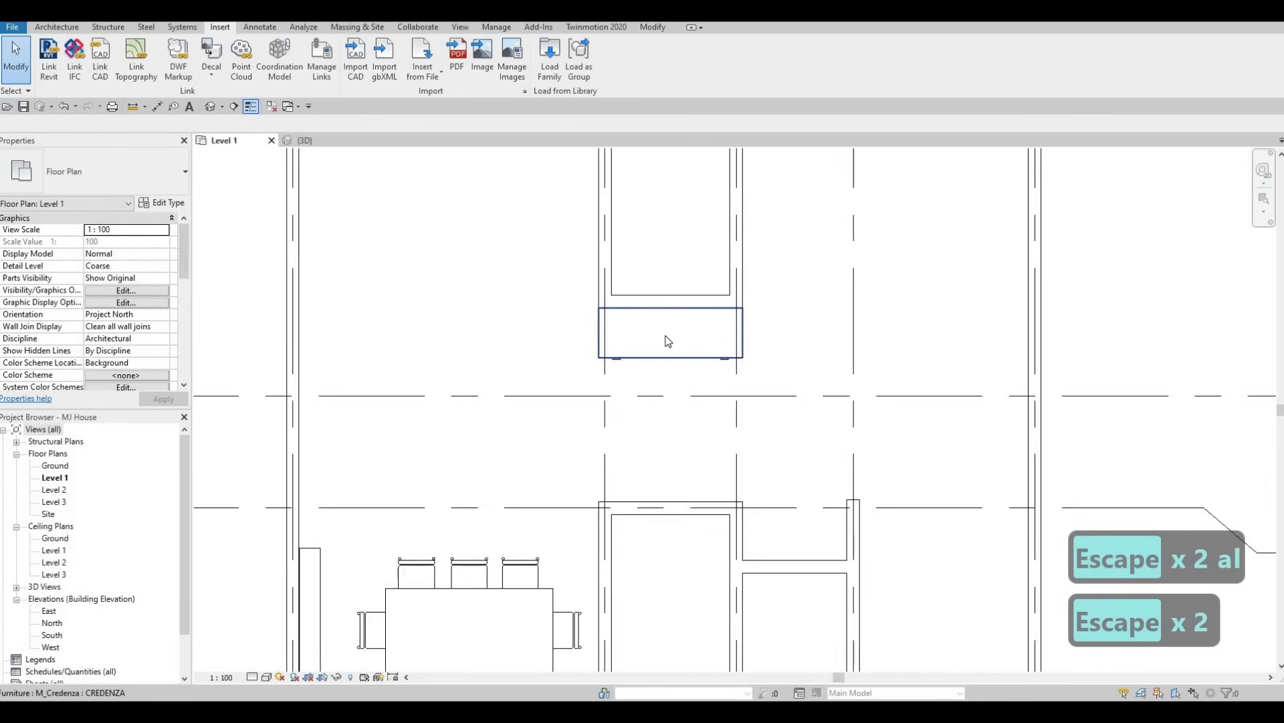
{"action": "middle_click_drag", "start_coordinate": [664, 413], "coordinate": [660, 436]}
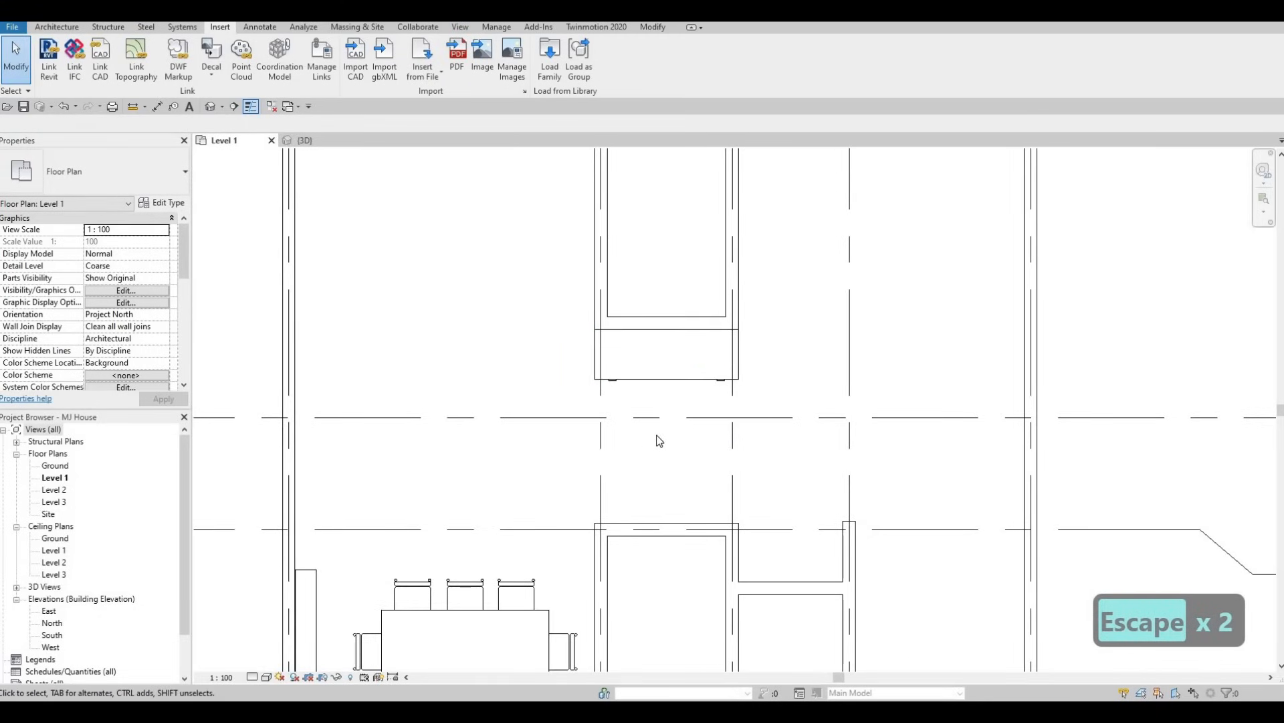
{"action": "scroll", "coordinate": [665, 415], "scroll_direction": "down", "scroll_amount": 1}
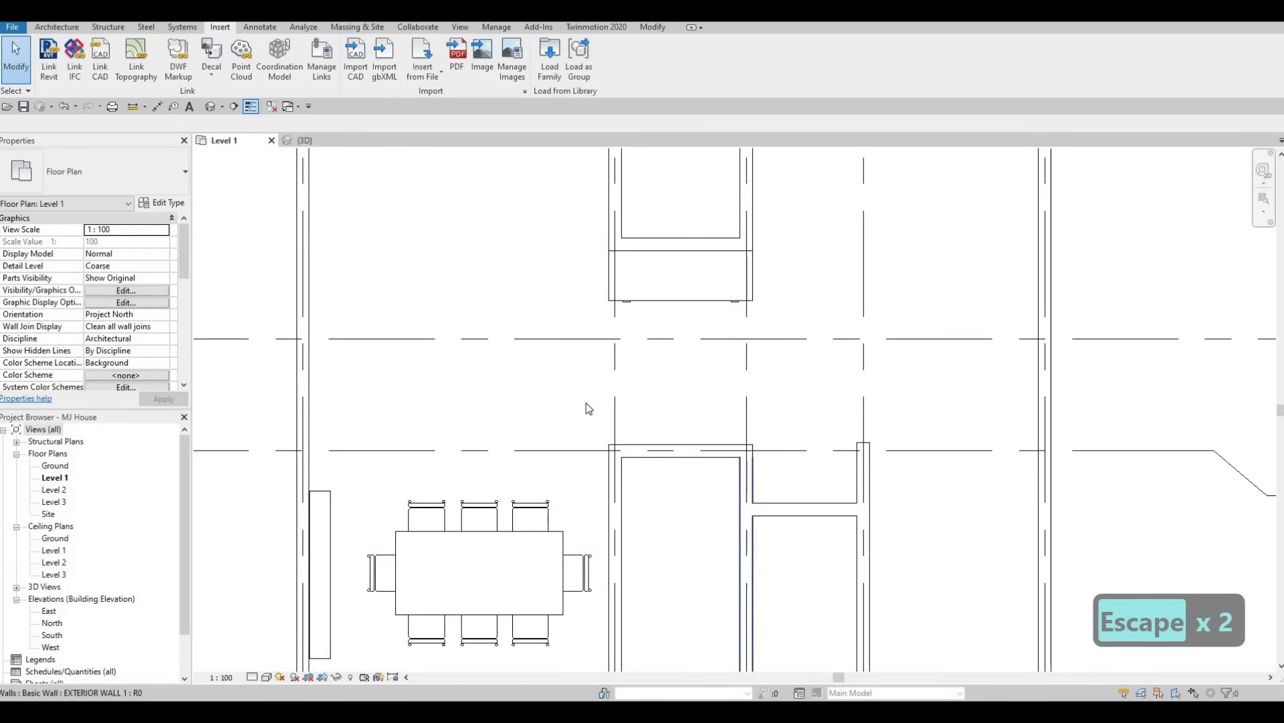
{"action": "middle_click_drag", "start_coordinate": [586, 402], "coordinate": [612, 374]}
{"action": "scroll", "coordinate": [594, 392], "scroll_direction": "down", "scroll_amount": 3}
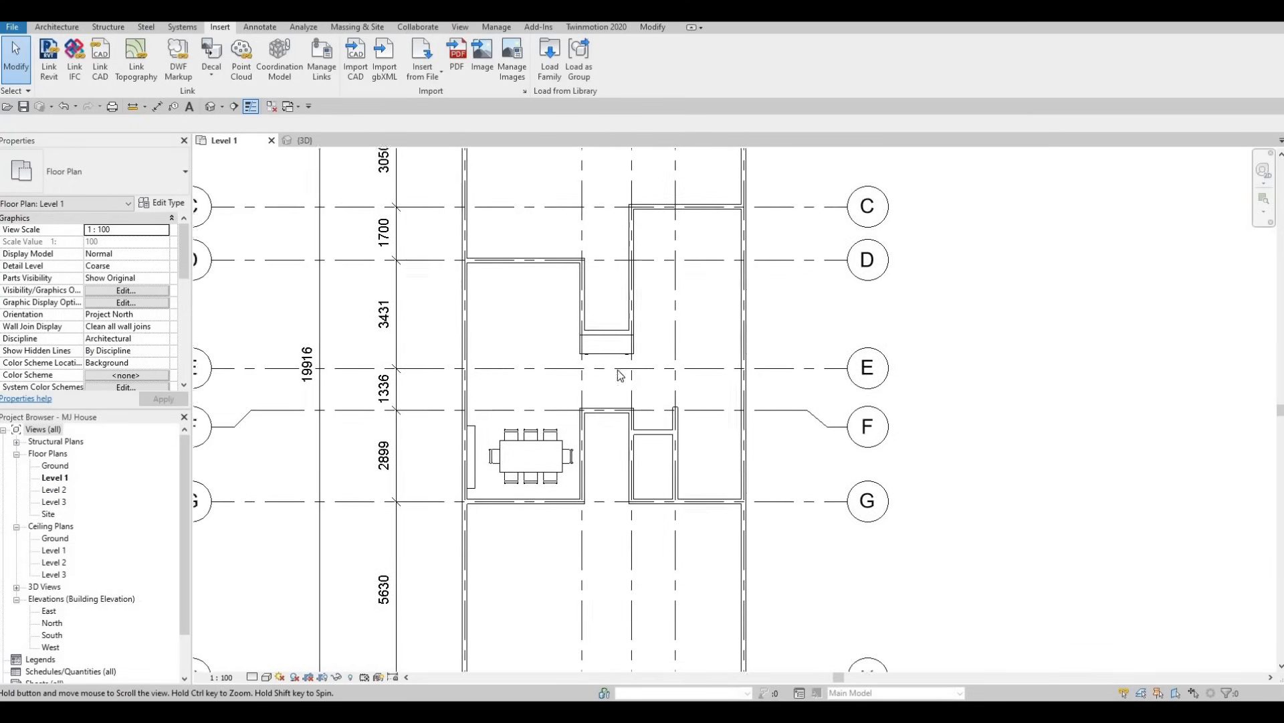
{"action": "scroll", "coordinate": [601, 401], "scroll_direction": "down", "scroll_amount": 1}
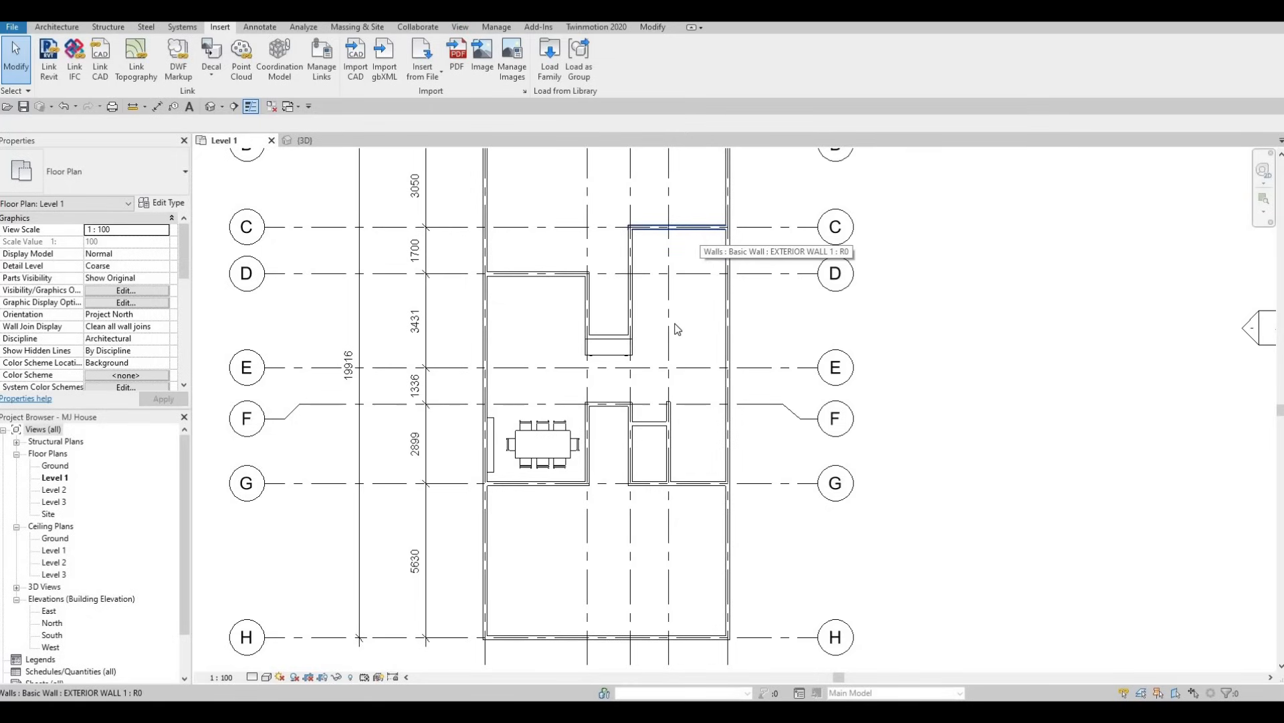
{"action": "scroll", "coordinate": [675, 332], "scroll_direction": "up", "scroll_amount": 2}
{"action": "scroll", "coordinate": [428, 334], "scroll_direction": "down", "scroll_amount": 3}
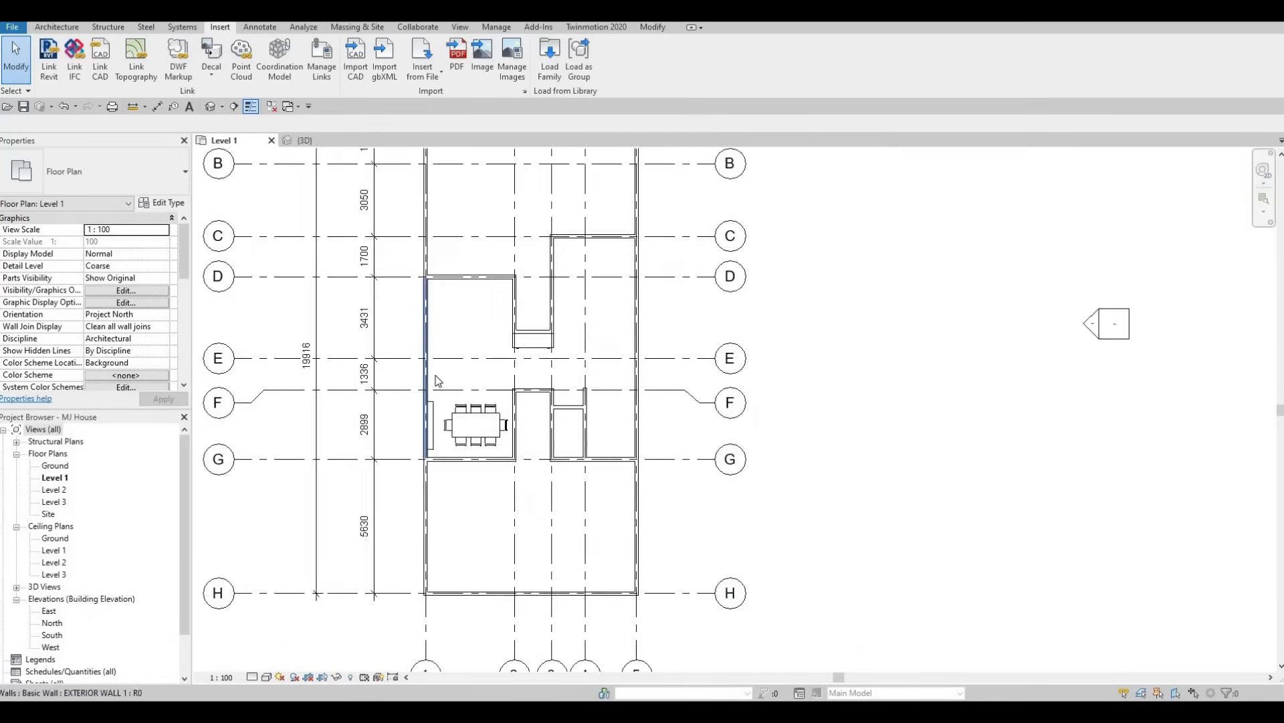
{"action": "scroll", "coordinate": [436, 379], "scroll_direction": "down", "scroll_amount": 2}
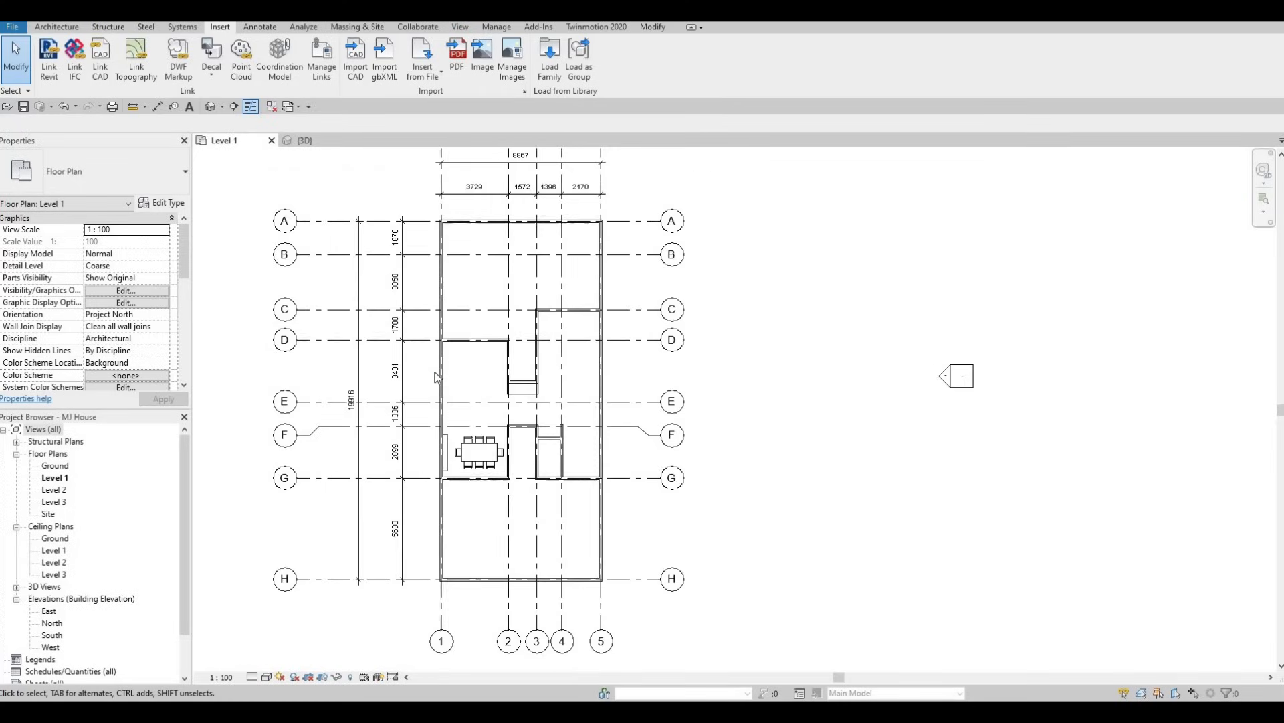
{"action": "middle_click_drag", "start_coordinate": [454, 393], "coordinate": [478, 417]}
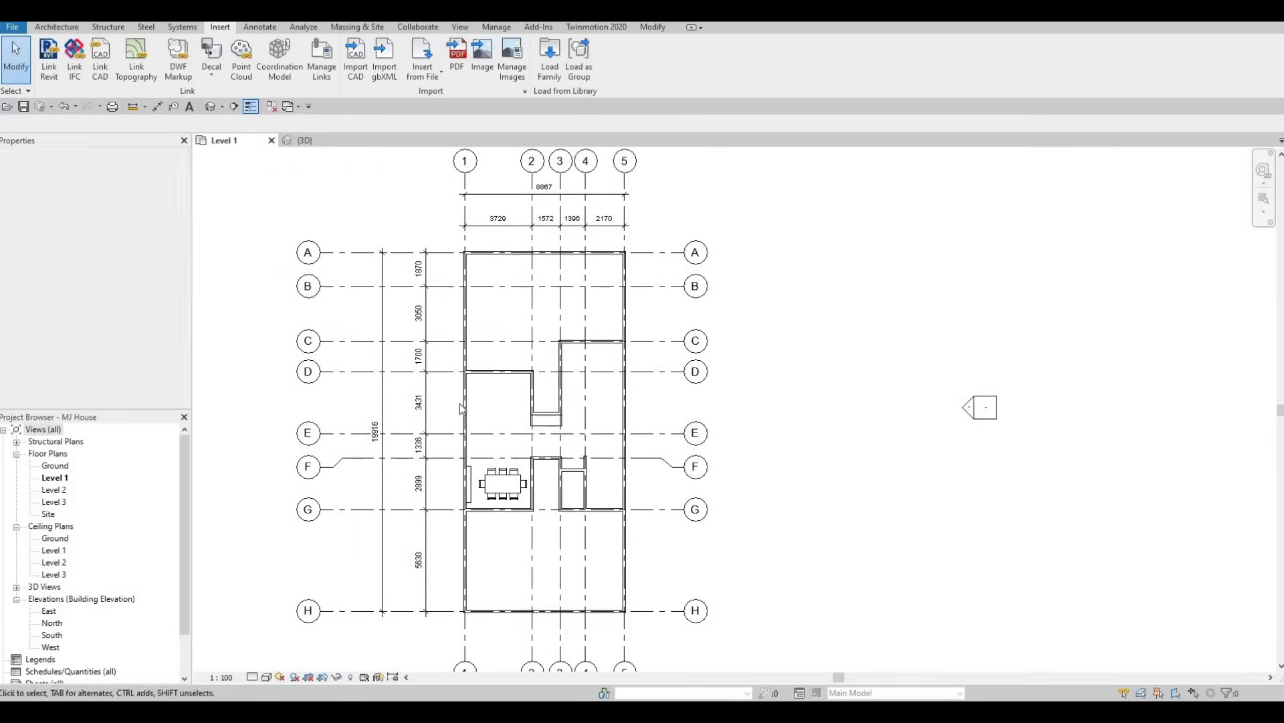